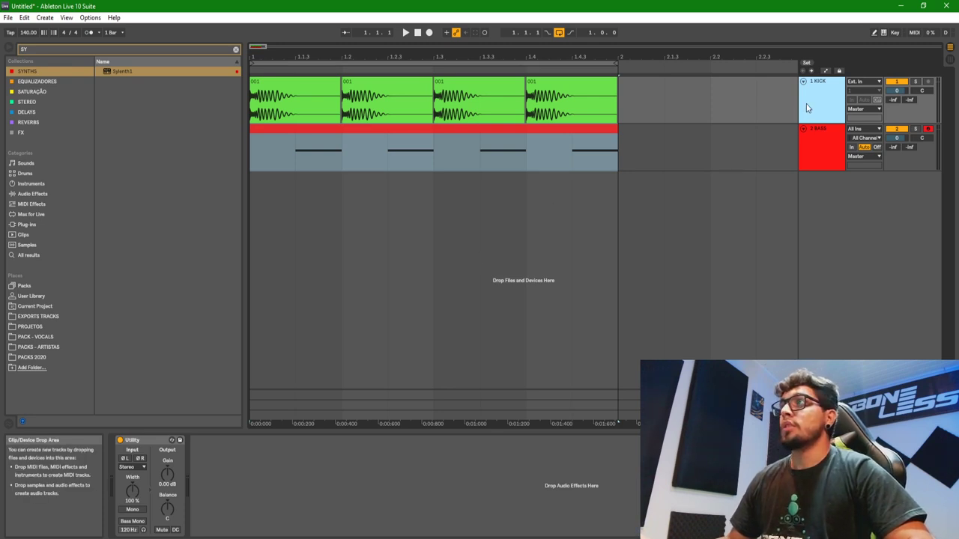
# Step: Open the BASS track's Sylenth1 synth to look over its Boneless BASS Plucked preset, and close it
pyautogui.click(828, 140)
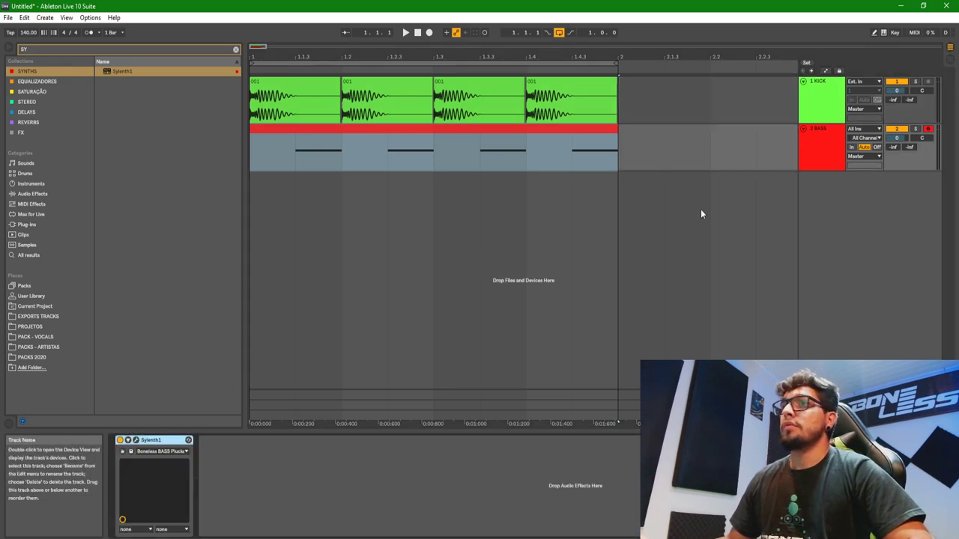
pyautogui.click(137, 441)
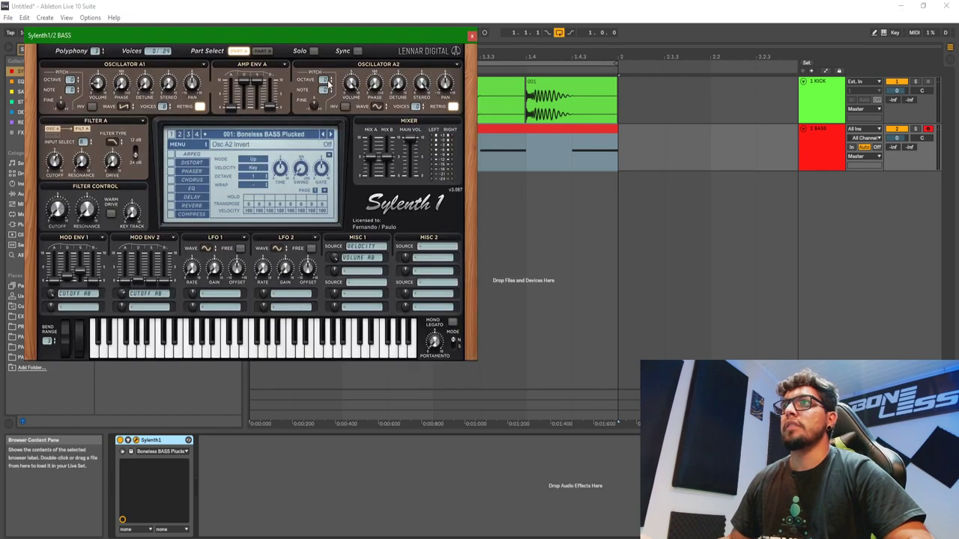
pyautogui.moveTo(282, 38); pyautogui.dragTo(506, 137)
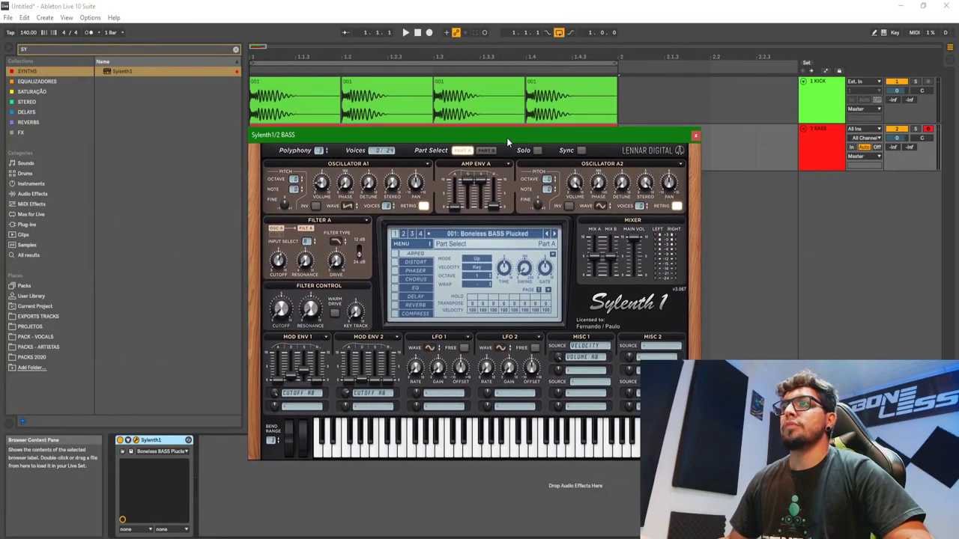
pyautogui.moveTo(514, 135); pyautogui.dragTo(484, 135)
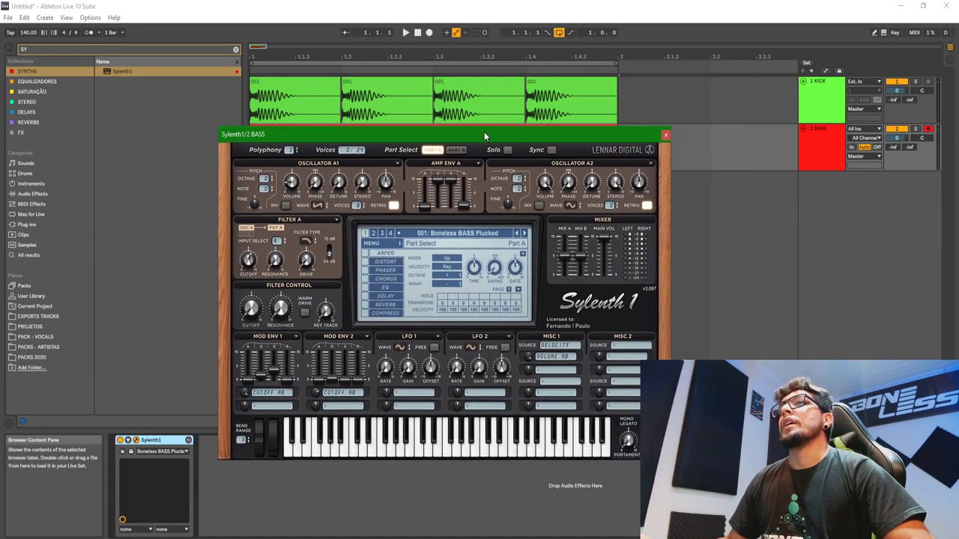
pyautogui.click(664, 135)
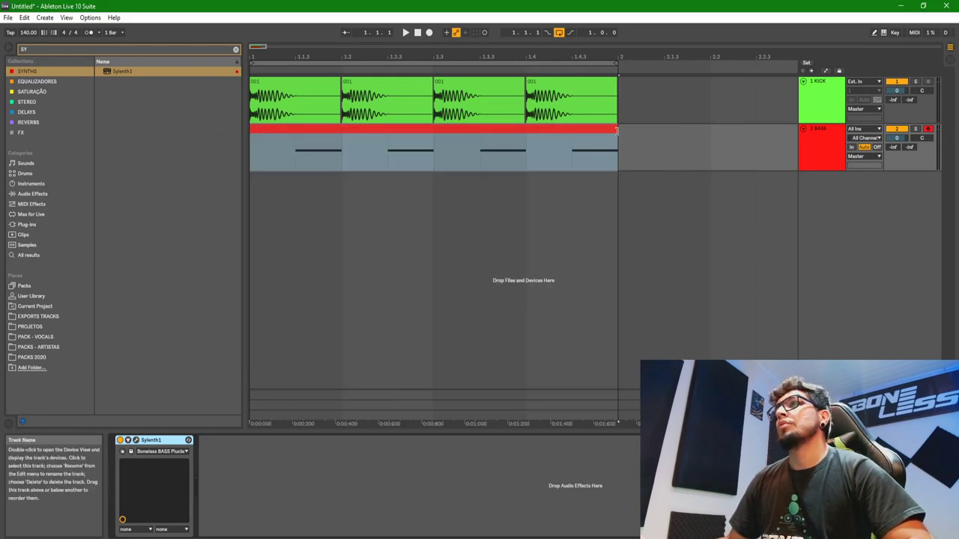
# Step: Examine the notes in the BASS track's existing MIDI clip and return to the track's device chain
pyautogui.click(529, 127)
pyautogui.doubleClick(529, 127)
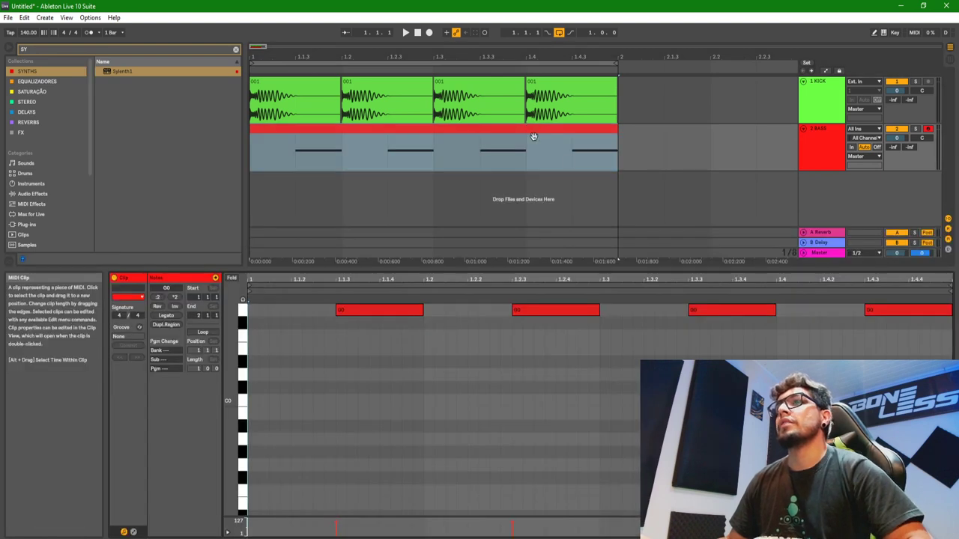
pyautogui.doubleClick(824, 143)
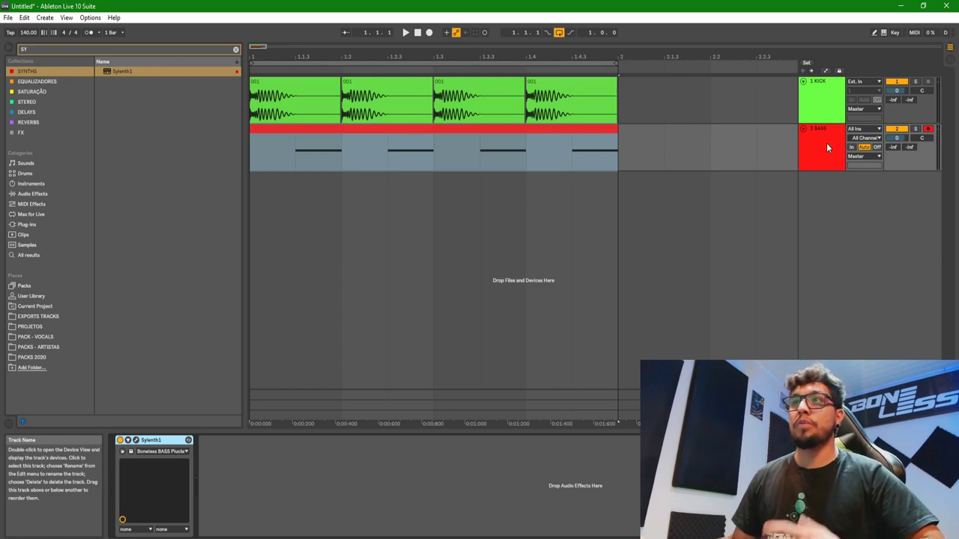
pyautogui.click(505, 128)
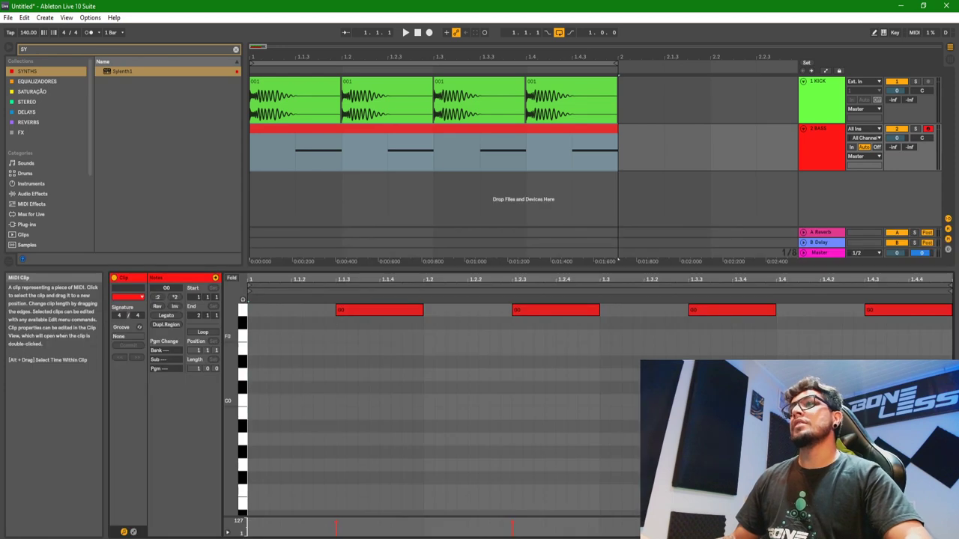
pyautogui.doubleClick(824, 143)
# Step: Delete the existing MIDI clip from the BASS track
pyautogui.click(585, 135)
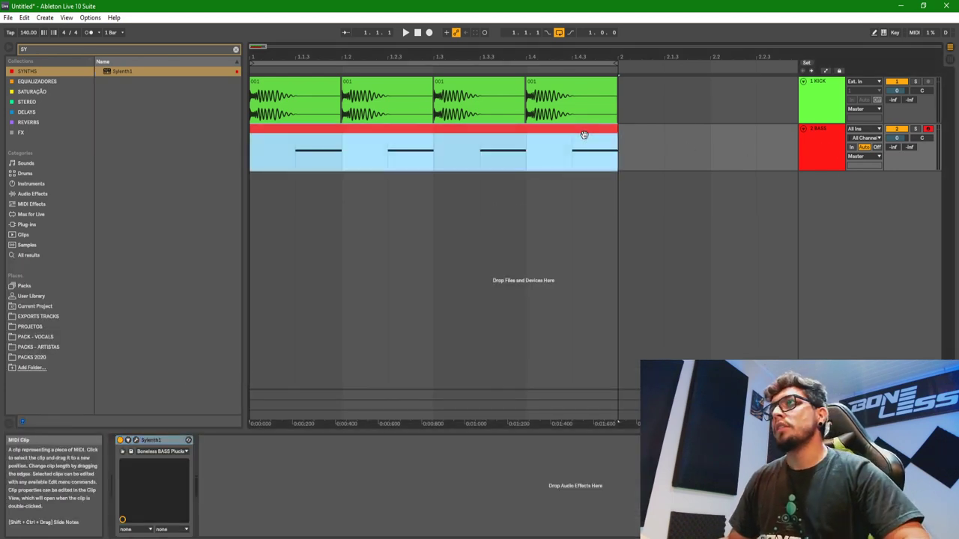
pyautogui.press('Delete')
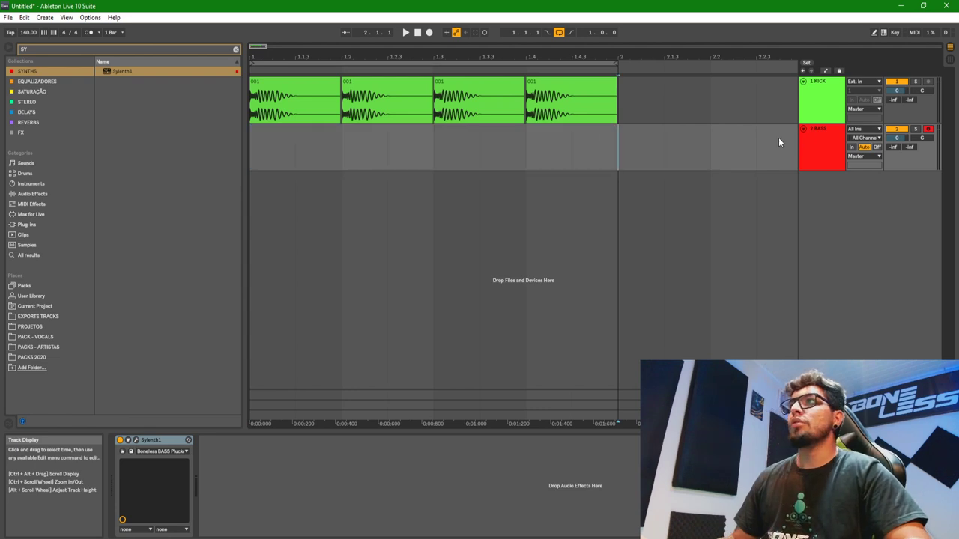
# Step: Select the first bar of the arrangement and play it to hear the kick on its own
pyautogui.click(544, 63)
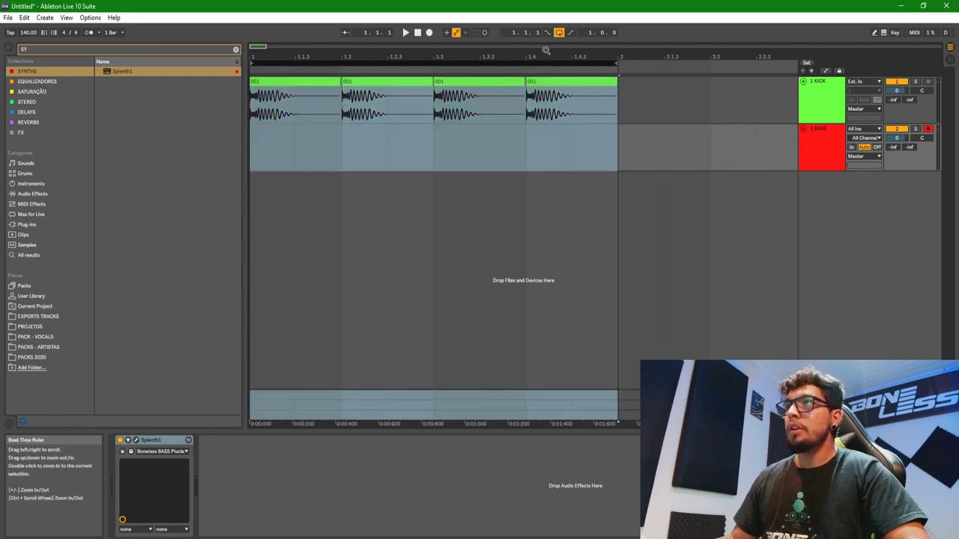
pyautogui.moveTo(546, 55); pyautogui.dragTo(579, 200)
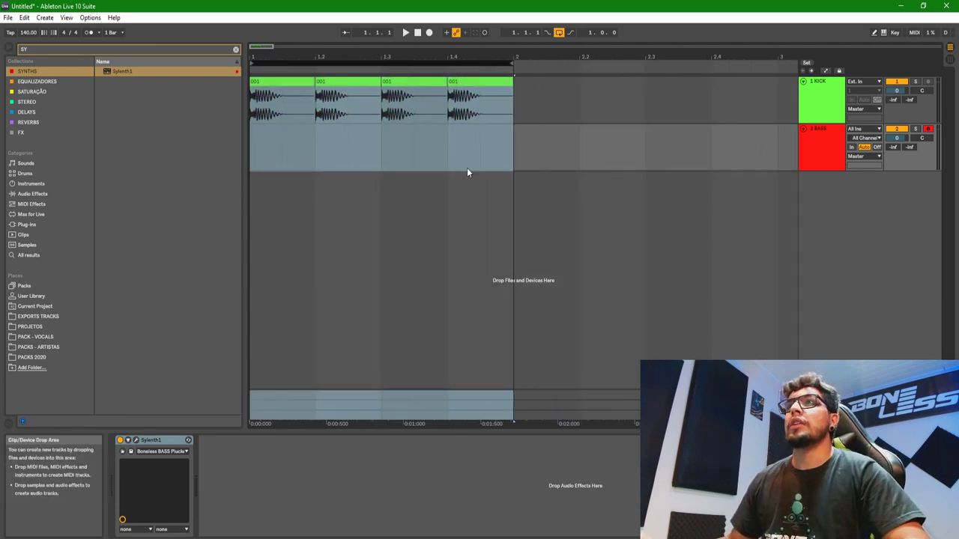
pyautogui.press('space')
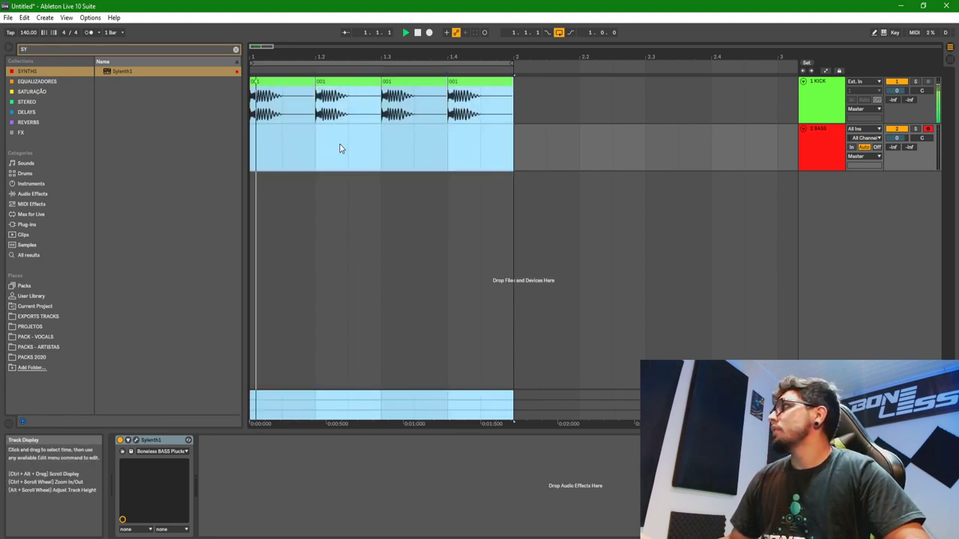
pyautogui.press('space')
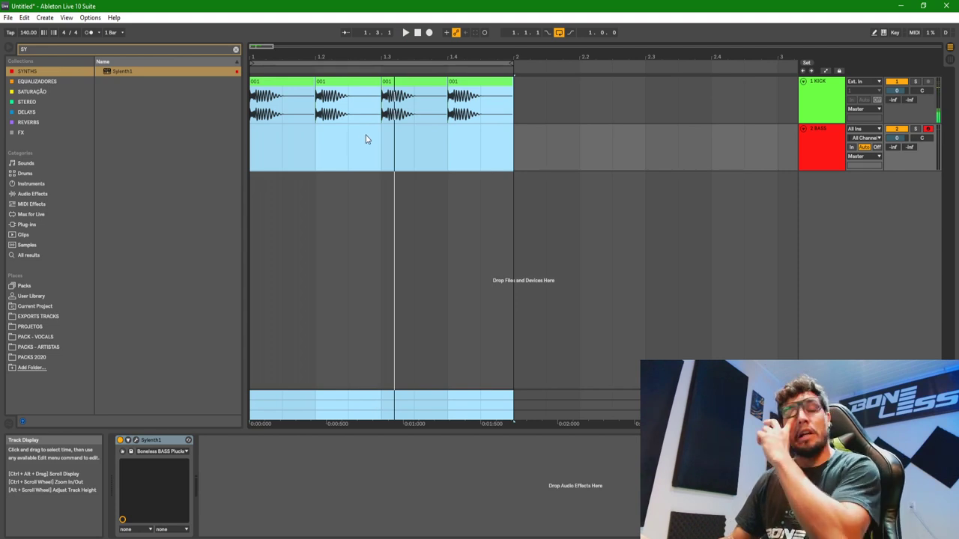
# Step: Create an empty one-bar MIDI clip across bar 1 of the BASS track
pyautogui.click(440, 139)
pyautogui.moveTo(465, 152); pyautogui.dragTo(287, 149)
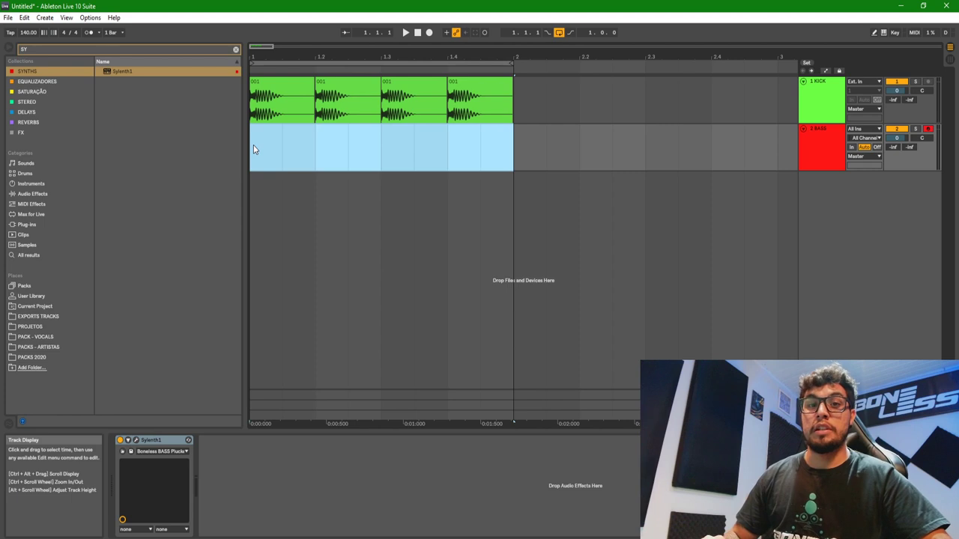
pyautogui.hotkey('ctrl', 'shift', 'm')
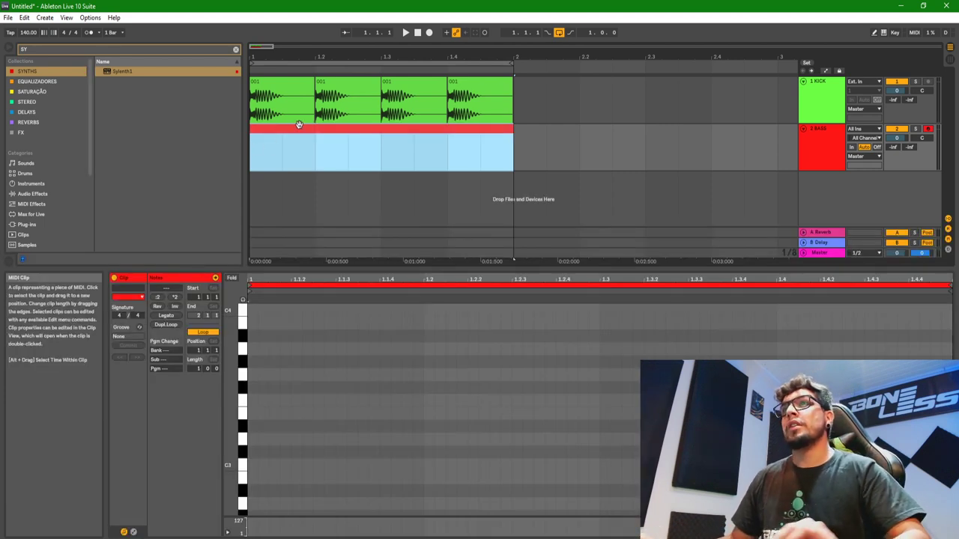
# Step: Try the 1/16 and 1/8 fixed grids in the MIDI note editor, settling on 1/8
pyautogui.click(529, 398)
pyautogui.rightClick(530, 395)
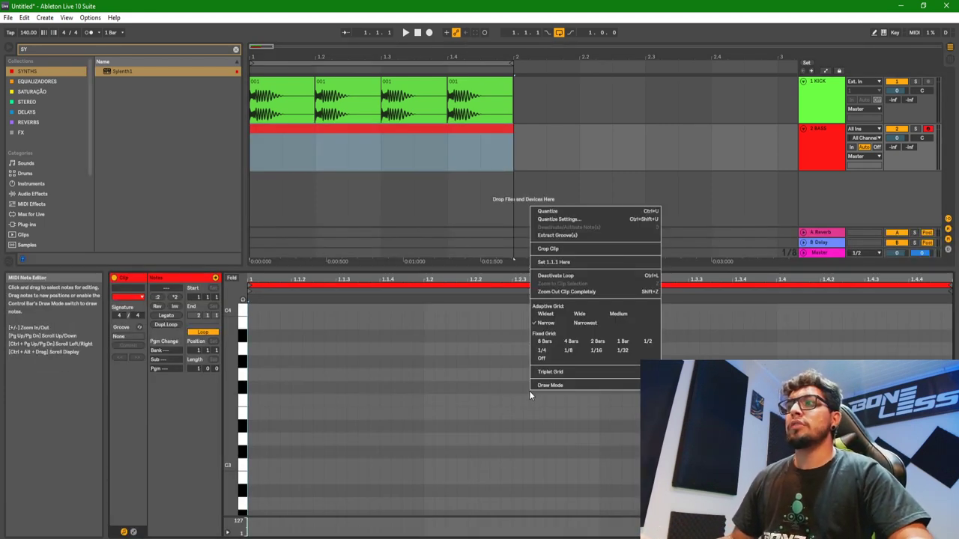
pyautogui.click(597, 352)
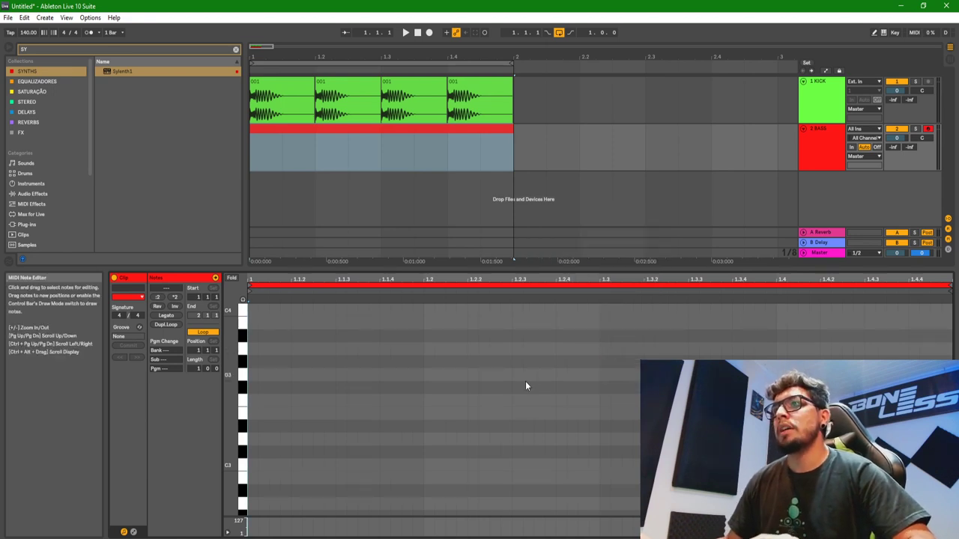
pyautogui.rightClick(525, 408)
pyautogui.click(565, 368)
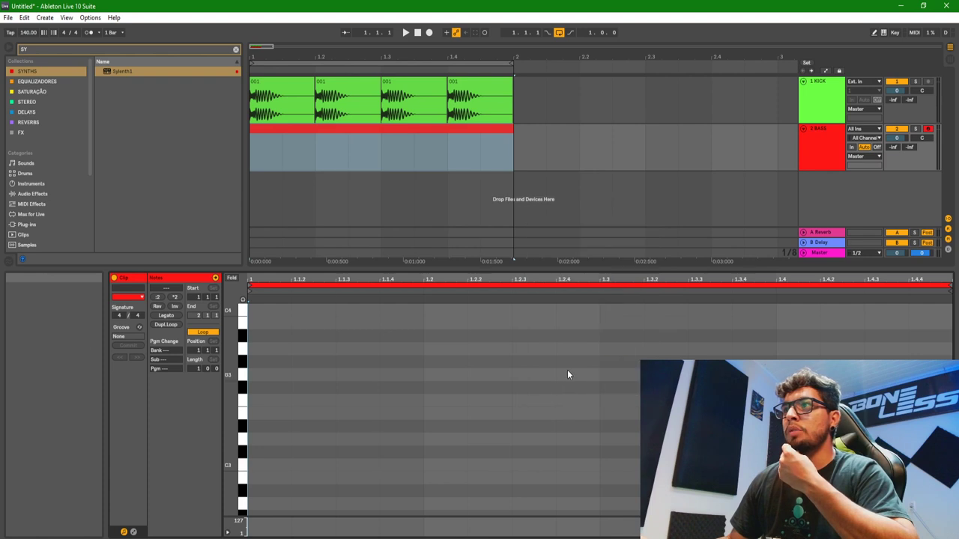
pyautogui.rightClick(487, 400)
pyautogui.click(553, 364)
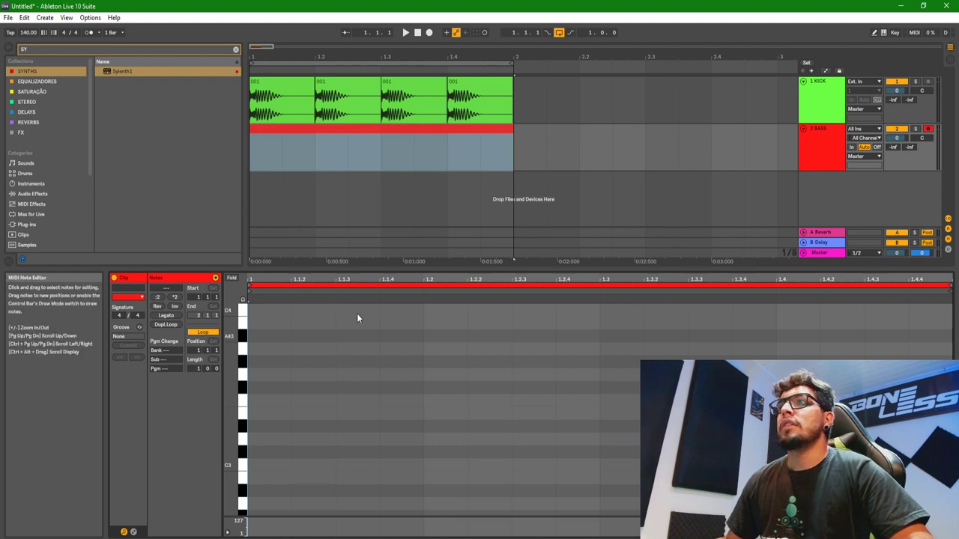
pyautogui.rightClick(378, 379)
pyautogui.click(417, 341)
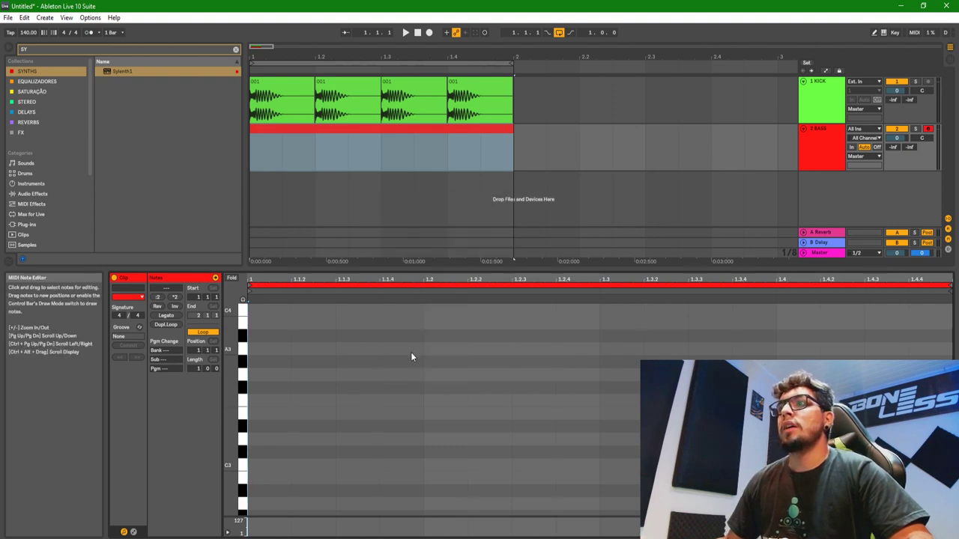
# Step: Add an eighth note at 1.1.3 in the new bass clip and transpose it down to G0, auditioning it with the kick
pyautogui.doubleClick(377, 459)
pyautogui.press('Down')
pyautogui.press('Down')
pyautogui.press('Down')
pyautogui.press('Down')
pyautogui.press('Down')
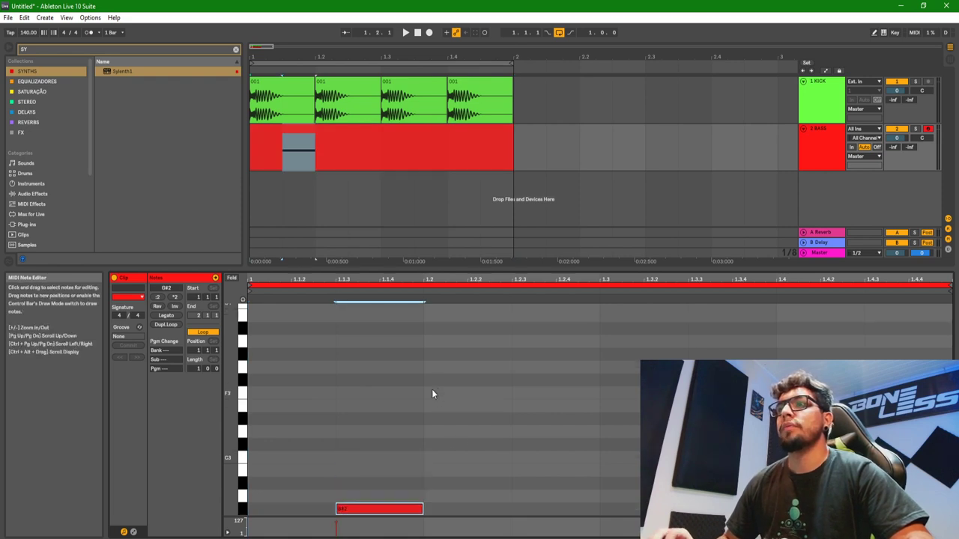
pyautogui.press('space')
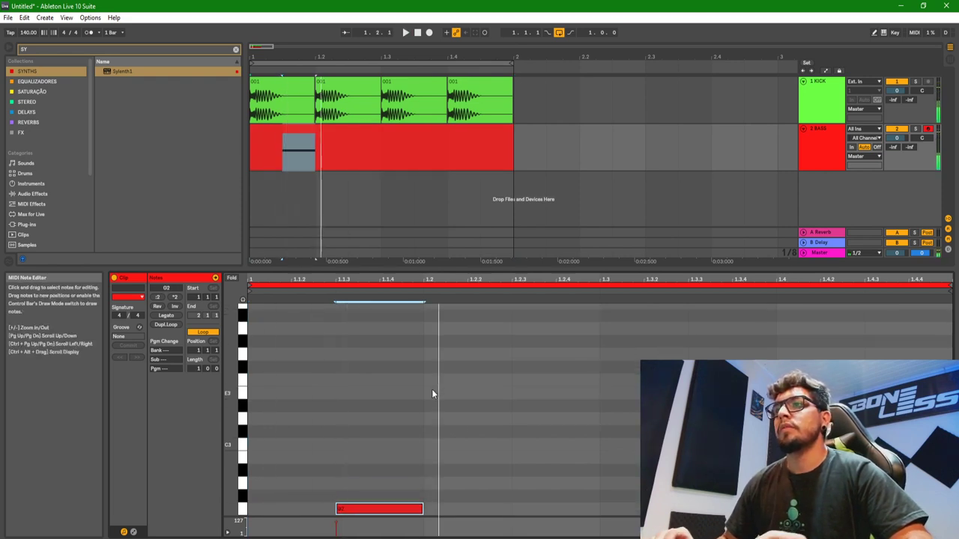
pyautogui.hotkey('shift', 'Down')
pyautogui.hotkey('shift', 'Down')
# Step: Solo the BASS track and play the loop to hear the G0 note alone
pyautogui.click(915, 128)
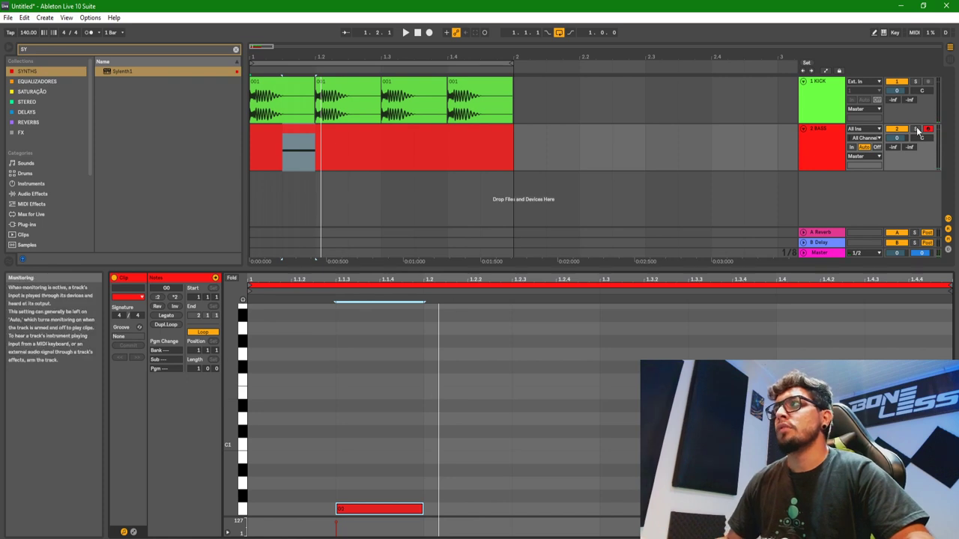
pyautogui.click(559, 361)
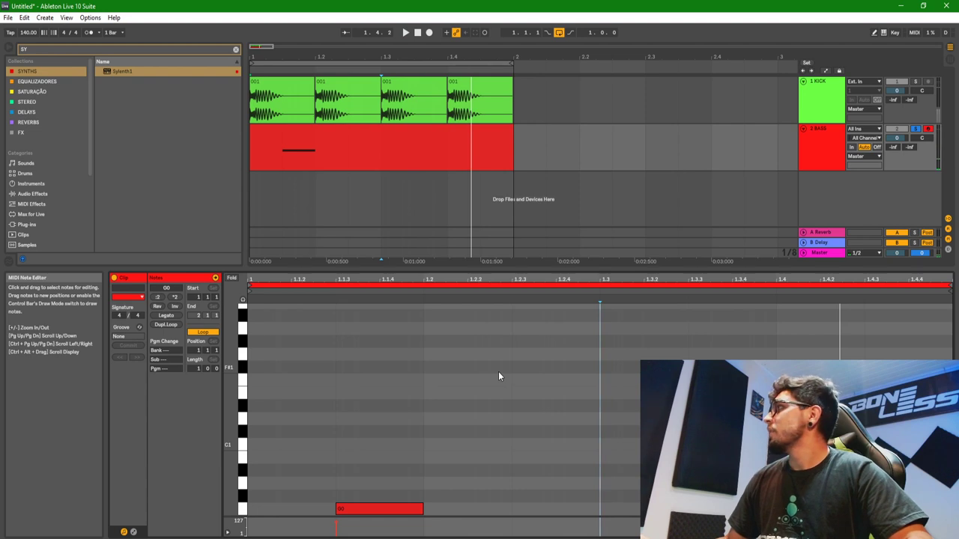
pyautogui.press('space')
# Step: Duplicate the first beat's G0 note pattern through the bar so every beat has an off-beat bass note
pyautogui.moveTo(404, 366); pyautogui.dragTo(248, 517)
pyautogui.click(402, 429)
pyautogui.scroll(-3, 402, 428)
pyautogui.moveTo(411, 351); pyautogui.dragTo(263, 488)
pyautogui.hotkey('ctrl', 'd')
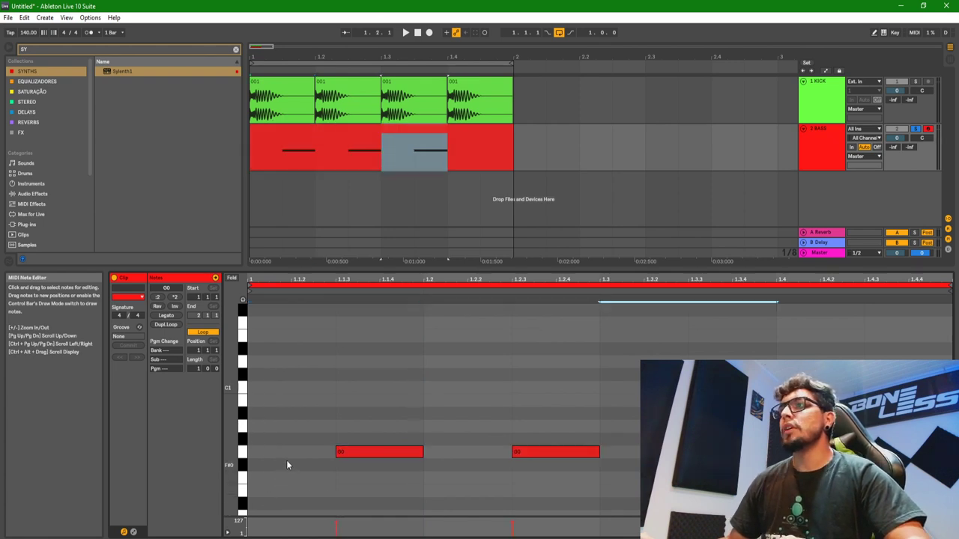
pyautogui.press('Right')
pyautogui.press('Right')
pyautogui.click(445, 134)
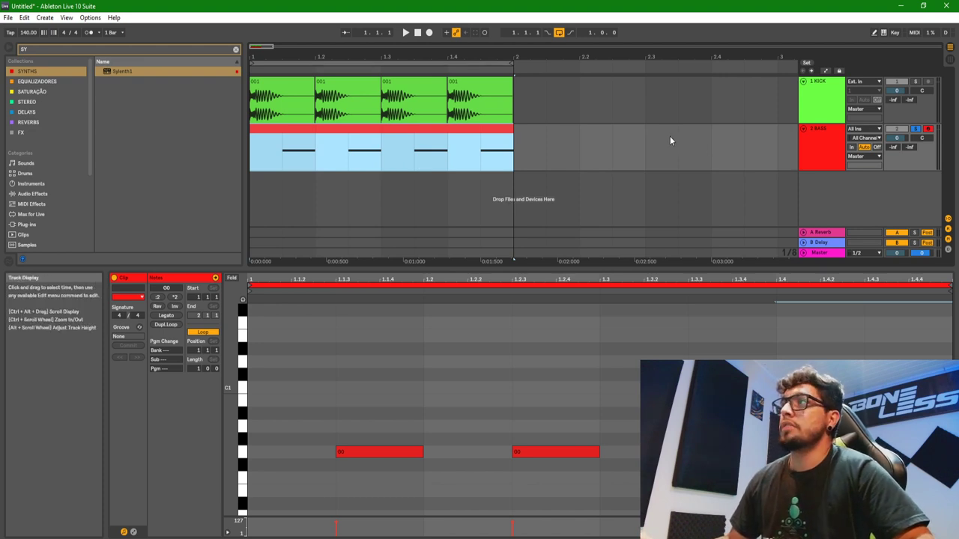
# Step: Solo the KICK and BASS tracks in turn during playback and check their levels in the mixer
pyautogui.click(730, 123)
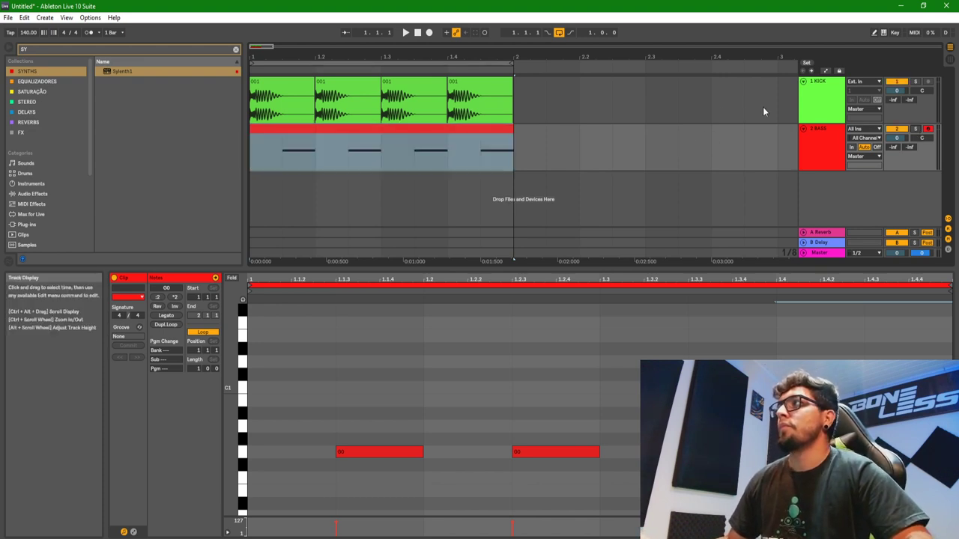
pyautogui.click(914, 81)
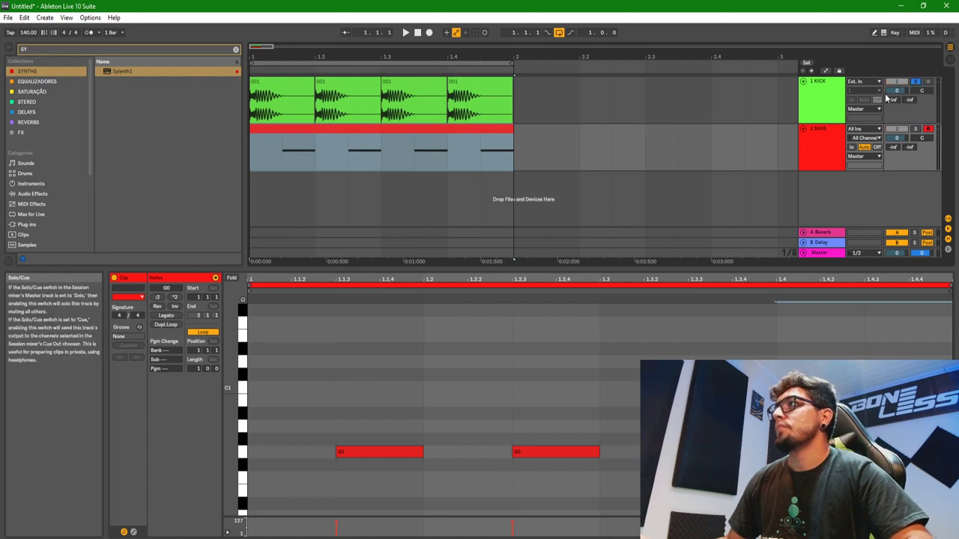
pyautogui.click(832, 94)
pyautogui.press('space')
pyautogui.press('Tab')
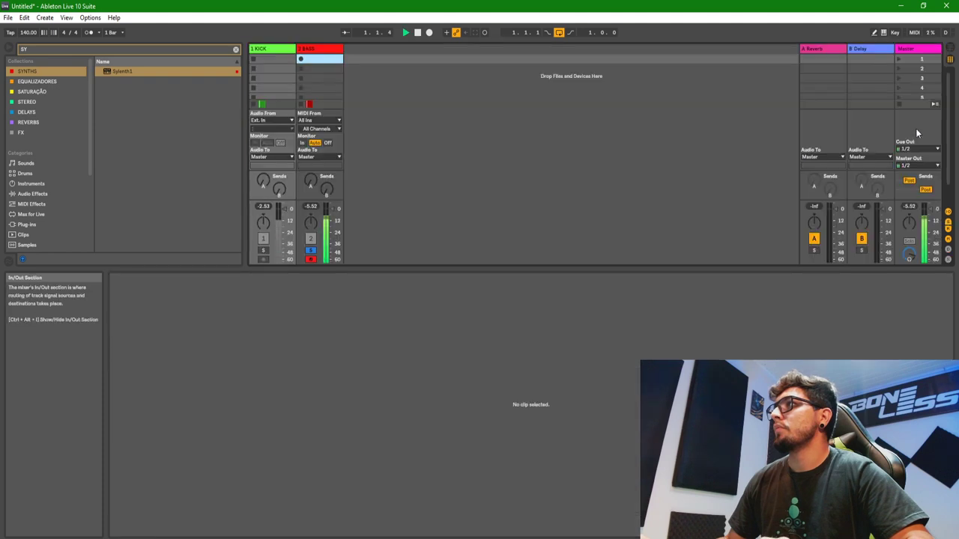
pyautogui.press('Tab')
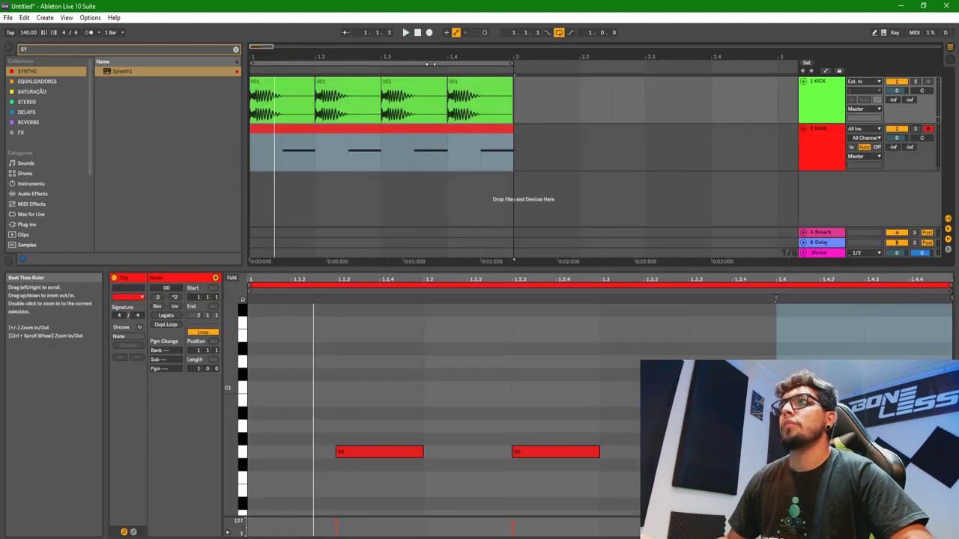
# Step: Select all clips, play the kick and bass together, and look at the KICK track's device chain
pyautogui.hotkey('ctrl', 'a')
pyautogui.press('space')
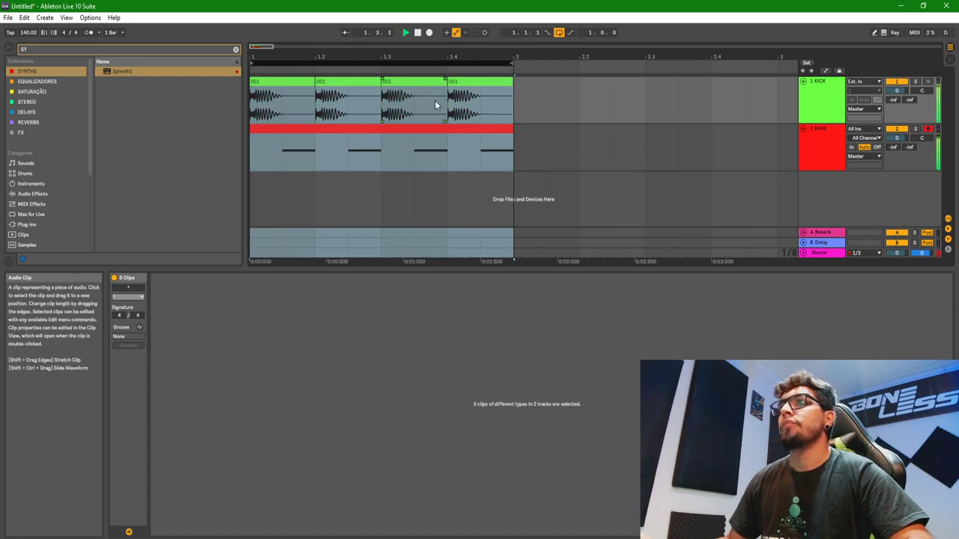
pyautogui.click(810, 117)
pyautogui.click(820, 137)
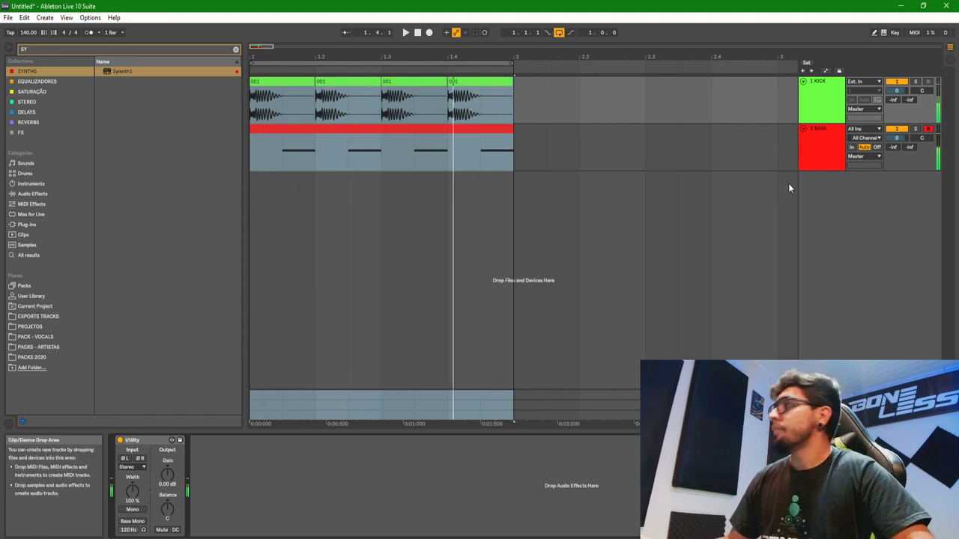
# Step: Clear the browser's previous search term and search the SYNTHS collection for SYNTH
pyautogui.click(235, 51)
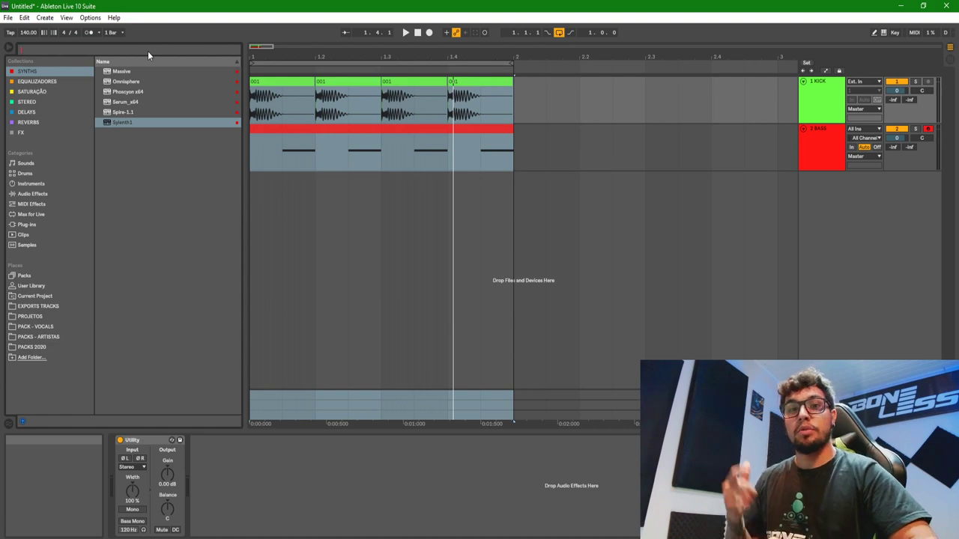
pyautogui.write('SYNTH')
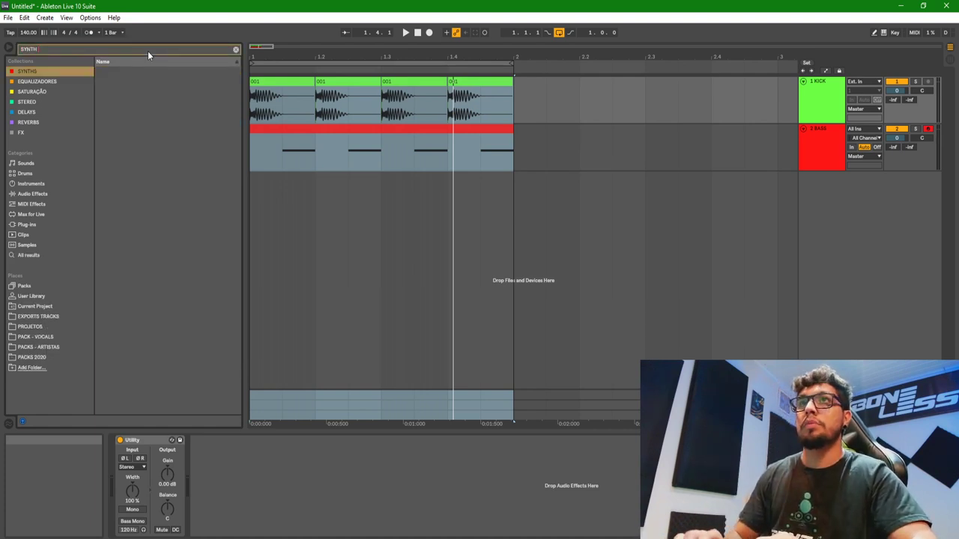
# Step: Search all browser results for SYNTH GM and widen the browser so the full sample names can be read
pyautogui.click(39, 256)
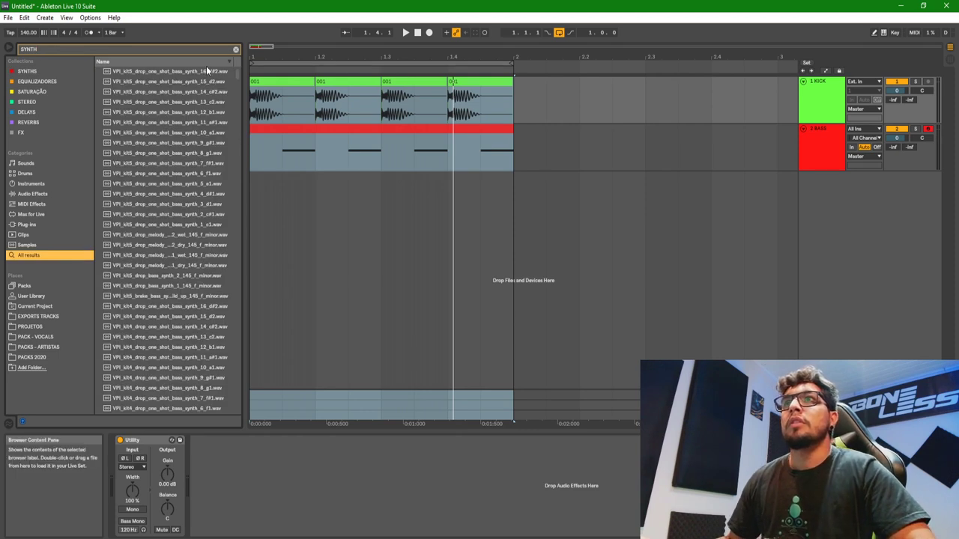
pyautogui.click(95, 49)
pyautogui.write('GM')
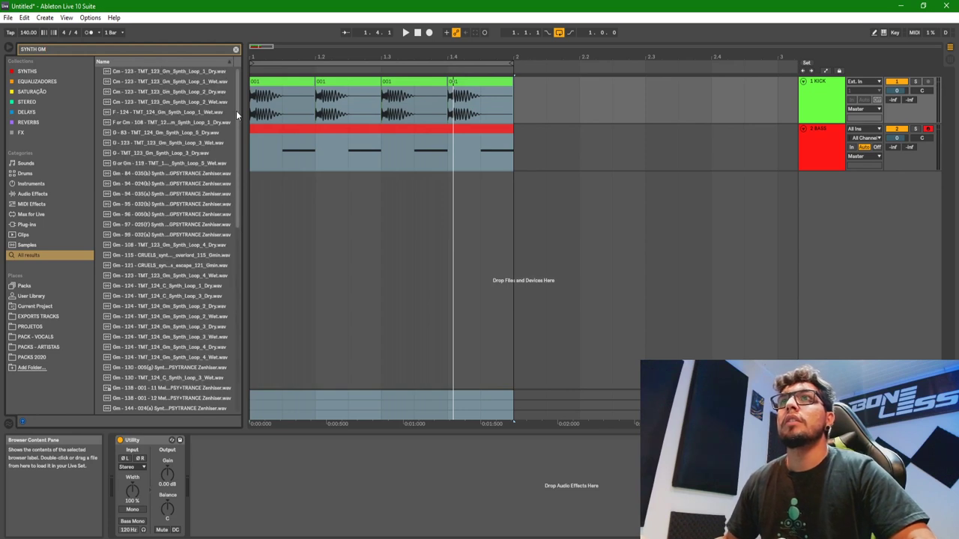
pyautogui.moveTo(245, 96); pyautogui.dragTo(296, 96)
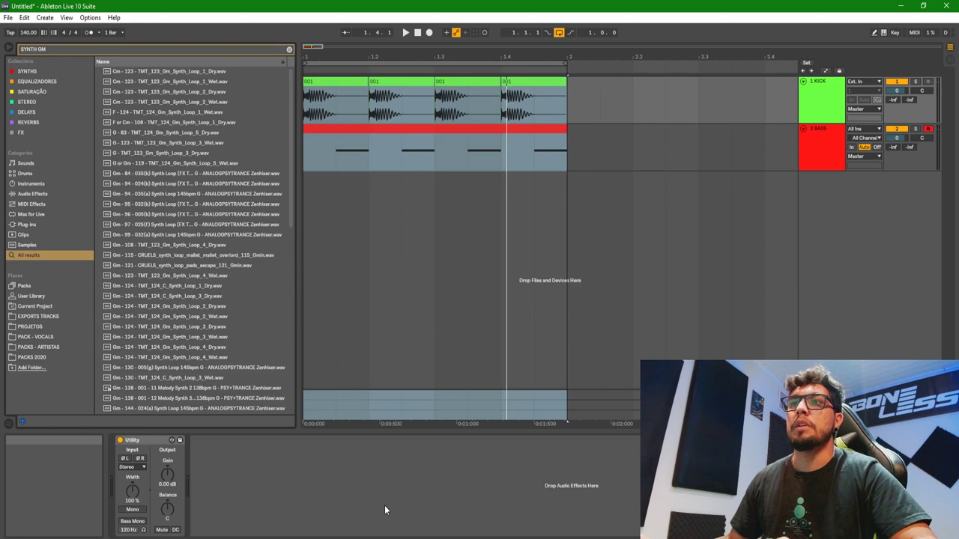
# Step: Preview the 138, 144 and 145 bpm melody and synth loops in the SYNTH GM results
pyautogui.click(215, 387)
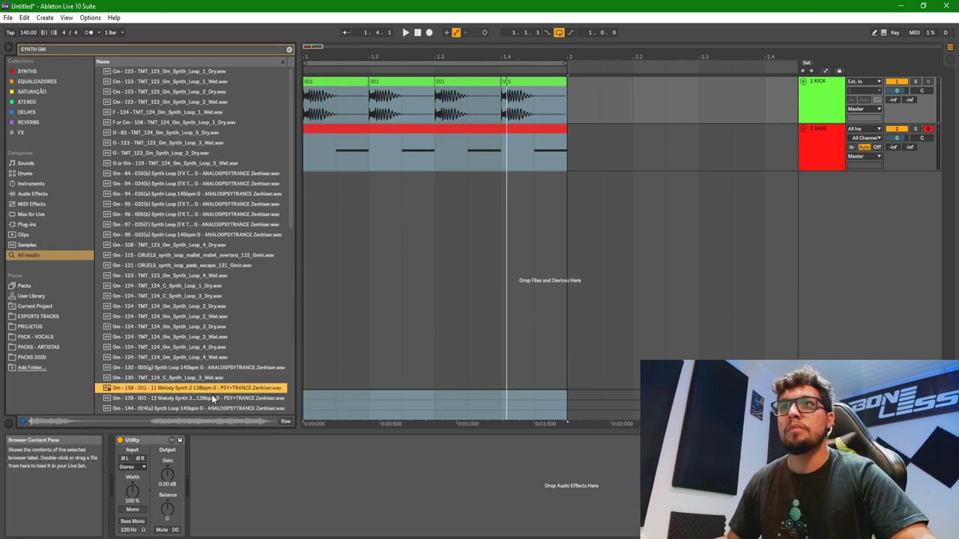
pyautogui.click(216, 398)
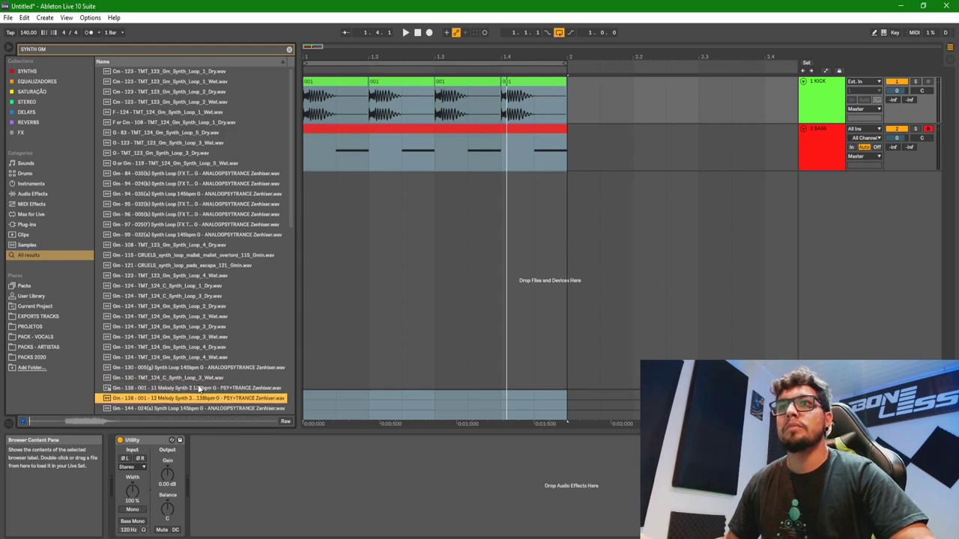
pyautogui.click(188, 409)
pyautogui.scroll(-2, 187, 404)
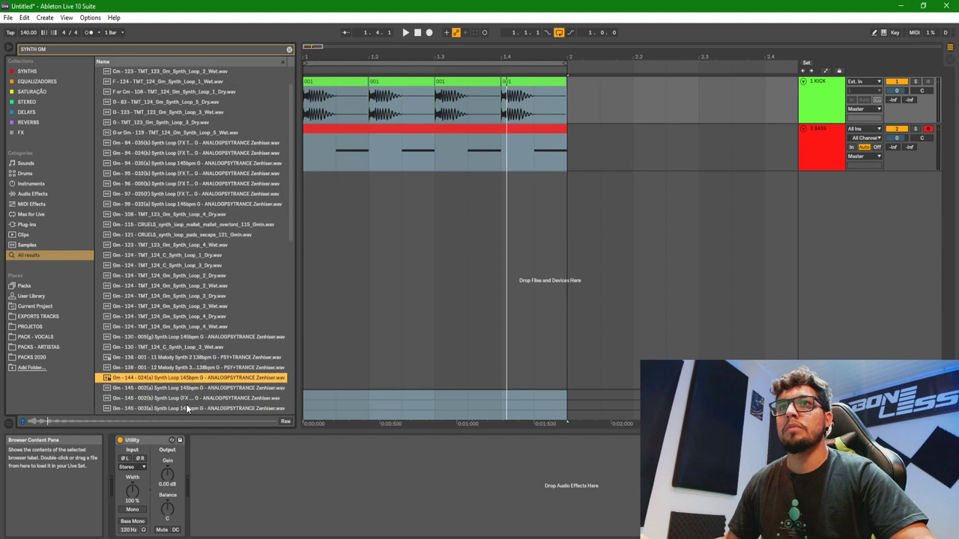
pyautogui.click(203, 379)
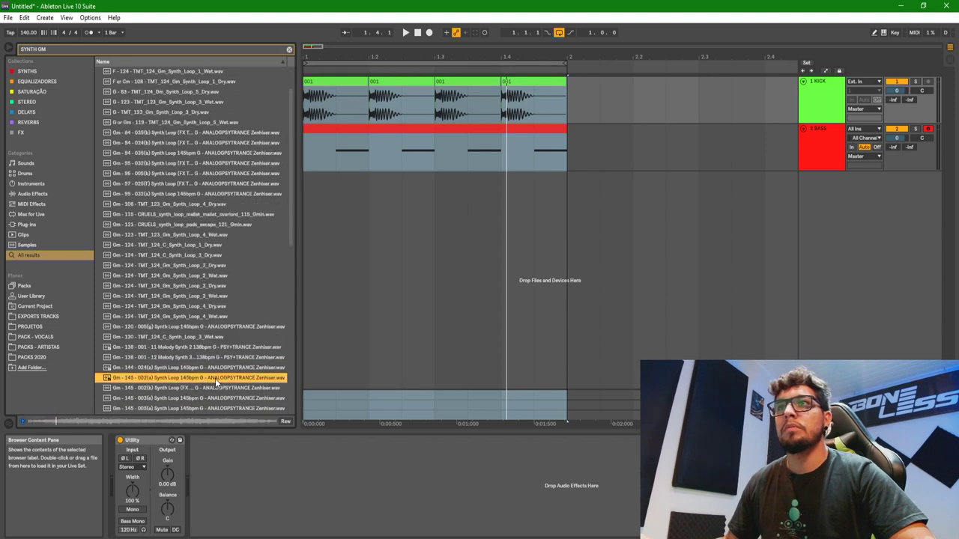
pyautogui.click(216, 385)
pyautogui.click(202, 402)
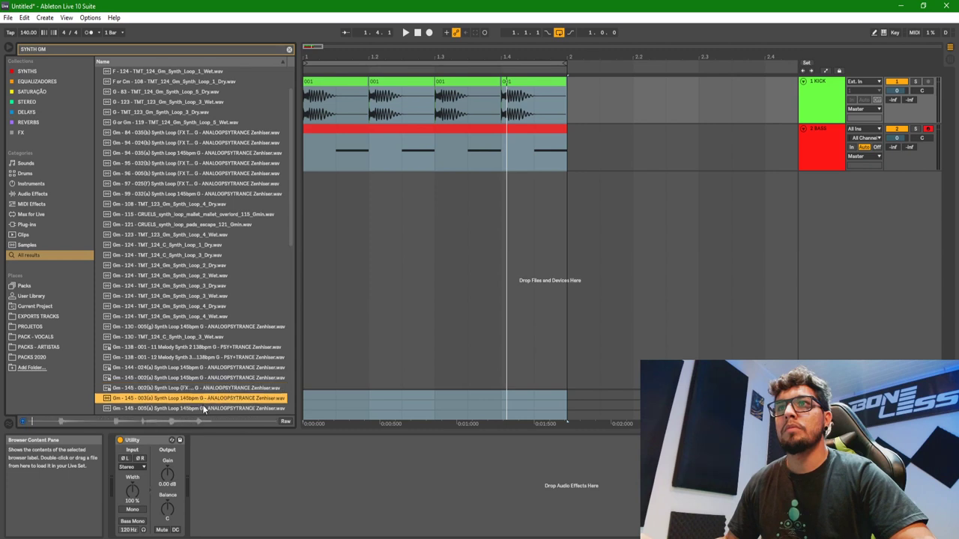
# Step: Preview the 144 and 138 bpm loops again and place 11 Melody Synth 2 138bpm G on a new audio track at bar 1
pyautogui.click(224, 380)
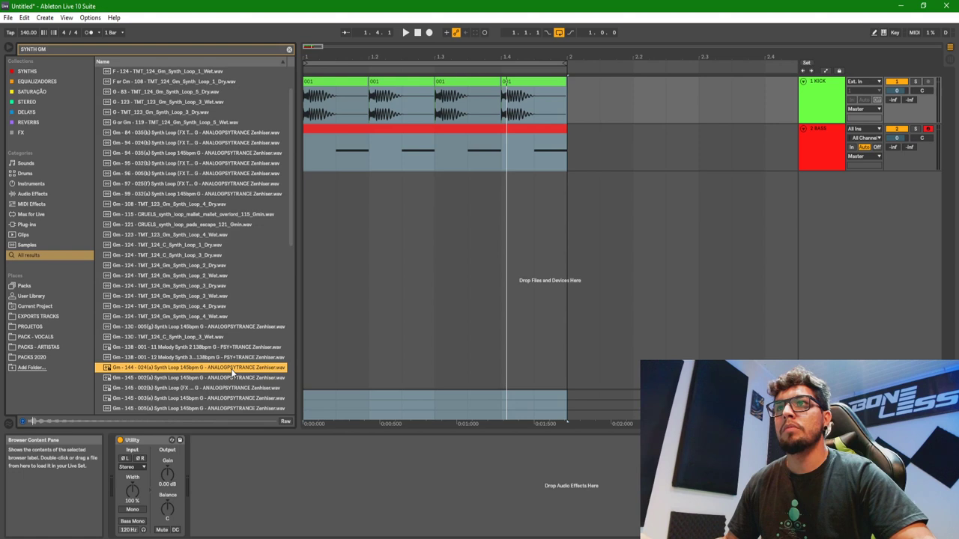
pyautogui.click(234, 359)
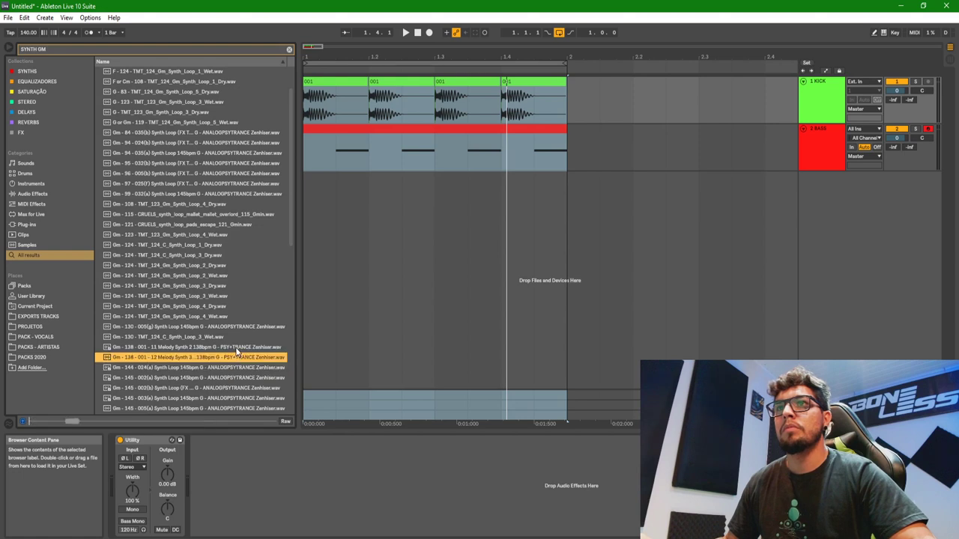
pyautogui.click(237, 349)
pyautogui.moveTo(236, 350); pyautogui.dragTo(311, 236)
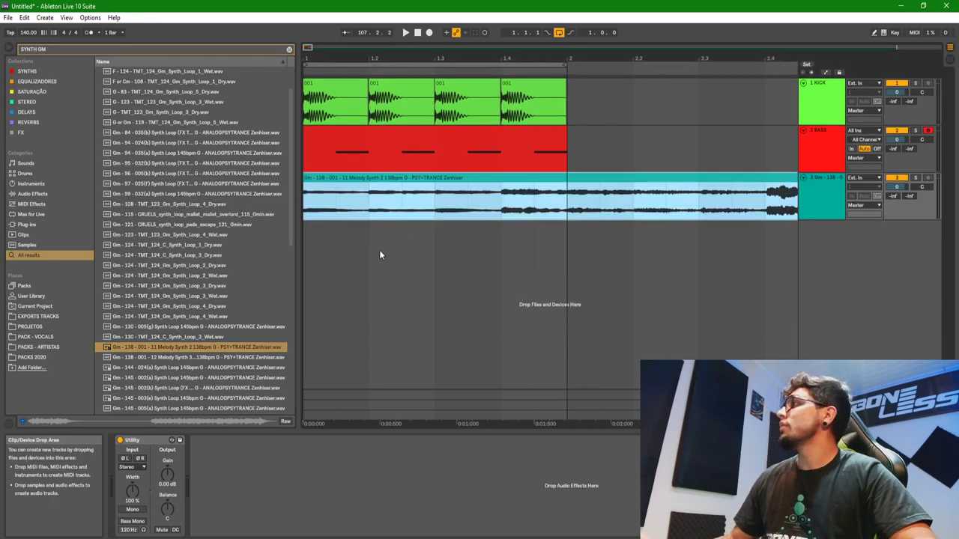
# Step: Turn on warping for the melody clip and set its segment BPM to 140
pyautogui.moveTo(308, 54)
pyautogui.mouseDown()
pyautogui.moveTo(307, 67)
pyautogui.moveTo(307, 48)
pyautogui.mouseUp()
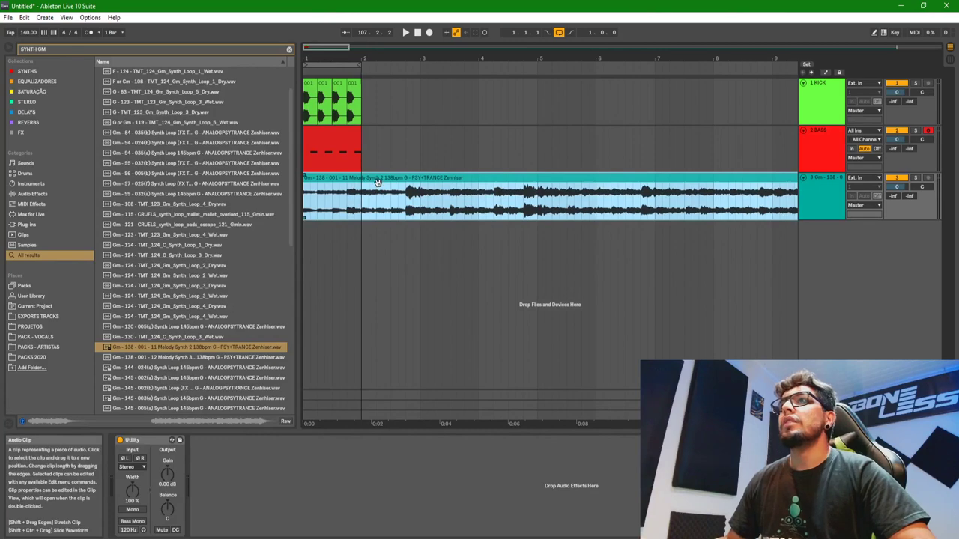
pyautogui.doubleClick(380, 190)
pyautogui.click(213, 289)
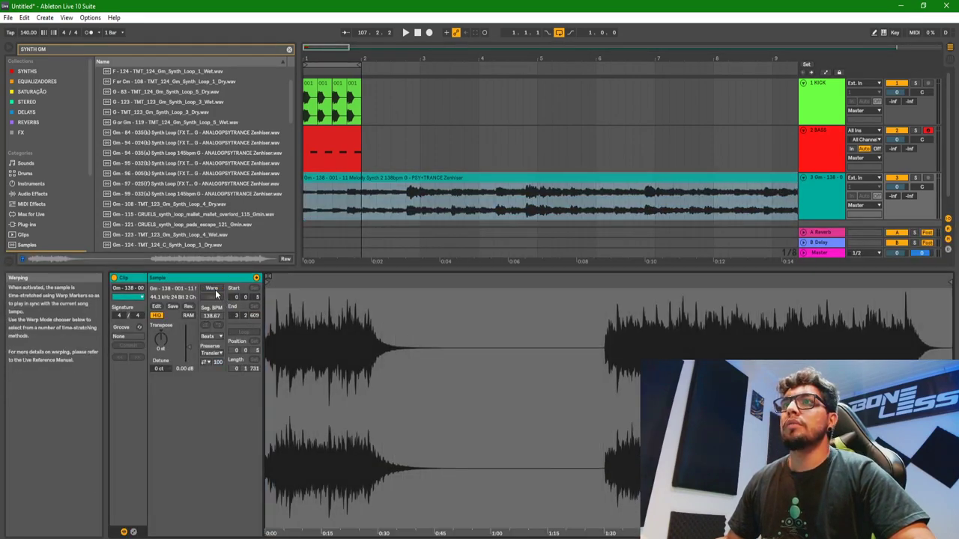
pyautogui.click(212, 289)
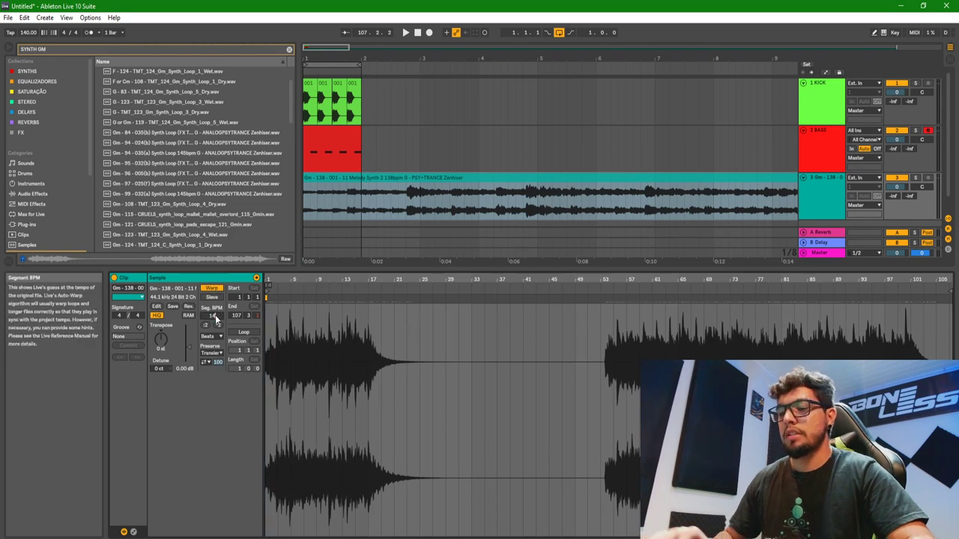
pyautogui.click(447, 179)
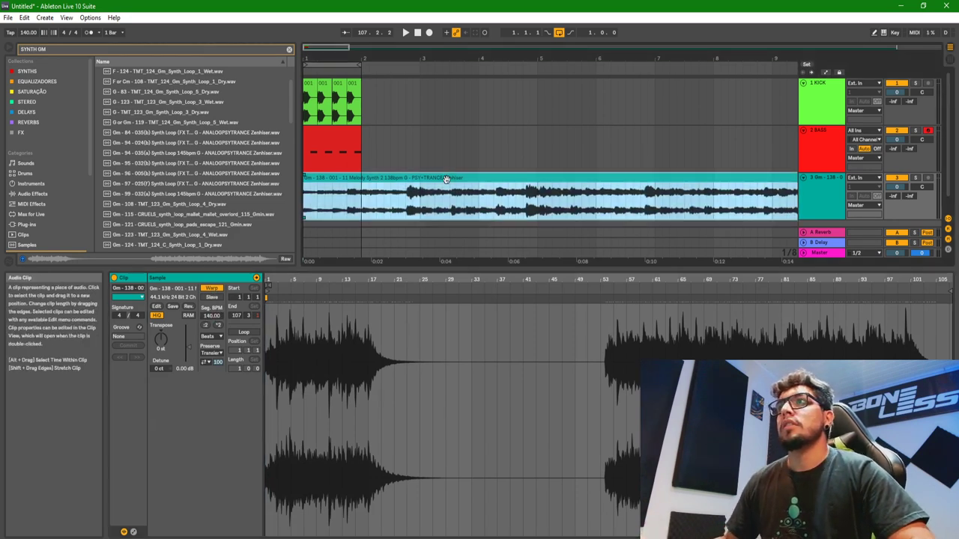
# Step: Duplicate the first bar of the KICK and BASS tracks repeatedly until both fill eight bars
pyautogui.moveTo(362, 108); pyautogui.dragTo(255, 134)
pyautogui.hotkey('ctrl', 'd')
pyautogui.hotkey('ctrl', 'd')
pyautogui.hotkey('ctrl', 'd')
pyautogui.moveTo(466, 58); pyautogui.dragTo(466, 34)
pyautogui.hotkey('ctrl', 'd')
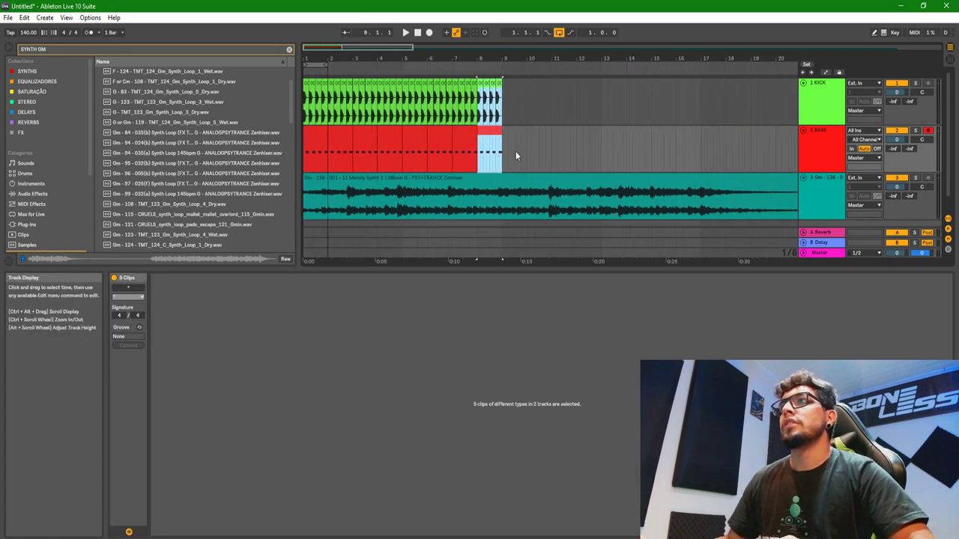
# Step: On a one-bar grid, duplicate the eight-bar kick and bass section once and loop all 16 bars
pyautogui.rightClick(515, 151)
pyautogui.click(610, 245)
pyautogui.moveTo(512, 147); pyautogui.dragTo(206, 93)
pyautogui.hotkey('ctrl', 'd')
pyautogui.moveTo(412, 55); pyautogui.dragTo(412, 38)
pyautogui.moveTo(562, 101); pyautogui.dragTo(171, 157)
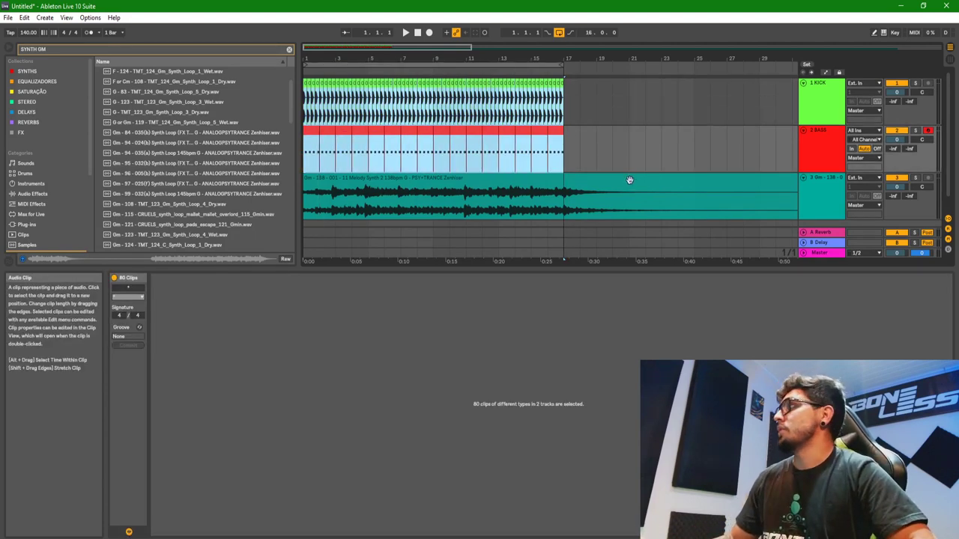
# Step: Play the arrangement from bar 1 and lower the melody track's volume to -6.9 dB
pyautogui.click(311, 148)
pyautogui.press('space')
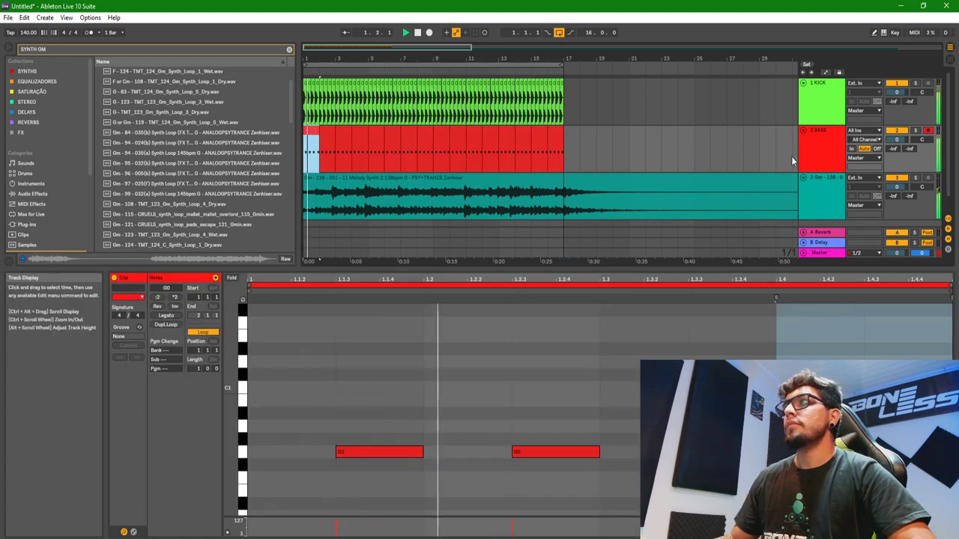
pyautogui.moveTo(896, 187); pyautogui.dragTo(896, 209)
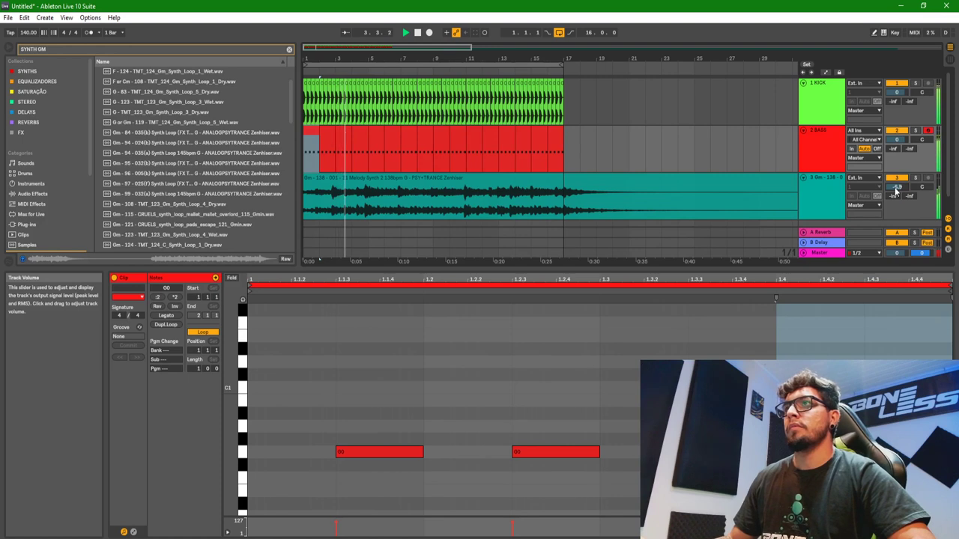
# Step: Select the melody clip and set the project tempo to 138 BPM
pyautogui.click(545, 180)
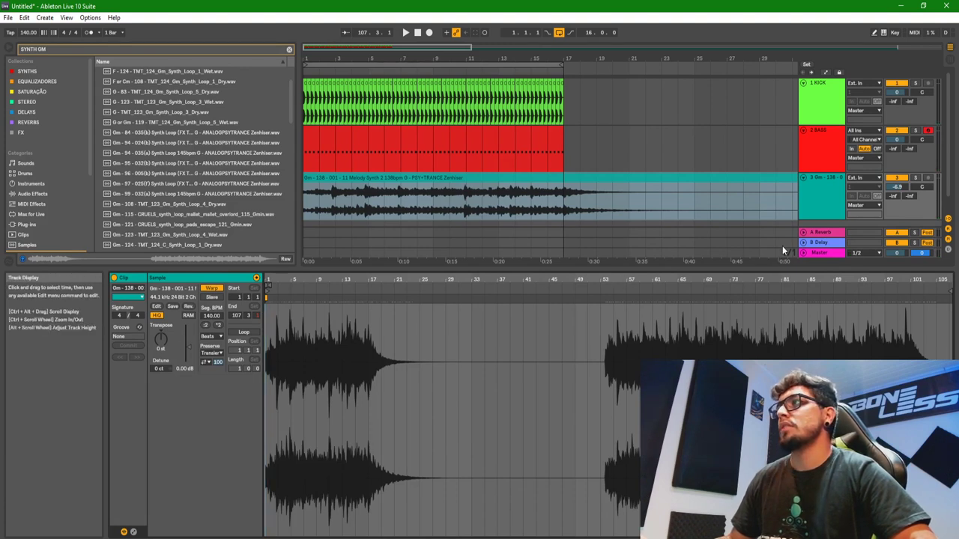
pyautogui.click(822, 198)
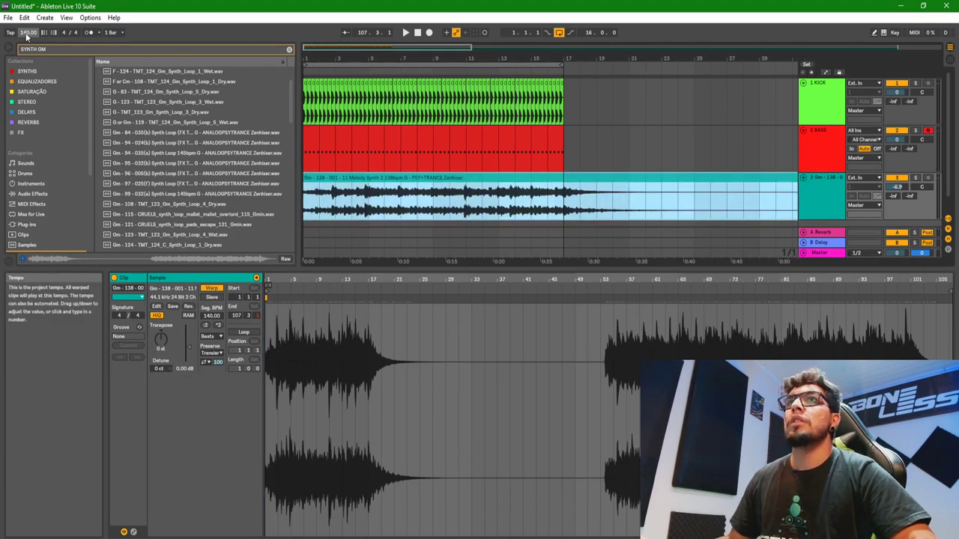
pyautogui.click(30, 36)
pyautogui.write('138')
pyautogui.press('Return')
# Step: Turn warping off for the melody clip and undo its shift along the timeline so it starts at bar 1
pyautogui.click(213, 289)
pyautogui.click(214, 337)
pyautogui.click(214, 337)
pyautogui.click(212, 288)
pyautogui.moveTo(304, 196); pyautogui.dragTo(352, 197)
pyautogui.hotkey('ctrl', 'z')
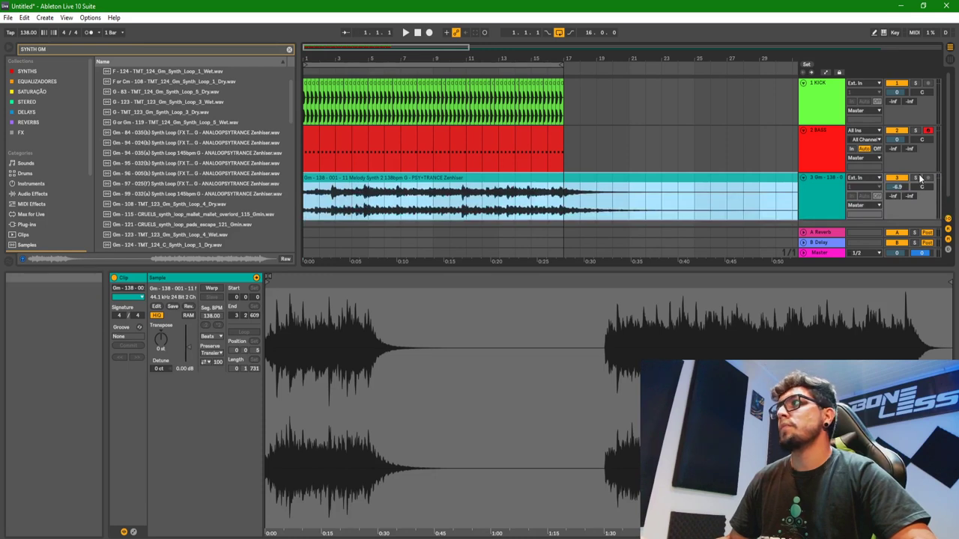
# Step: Add FabFilter Pro-Q 3 from the EQUALIZADORES collection to the melody track, with a 12 dB/oct low cut at about 82 Hz
pyautogui.click(914, 179)
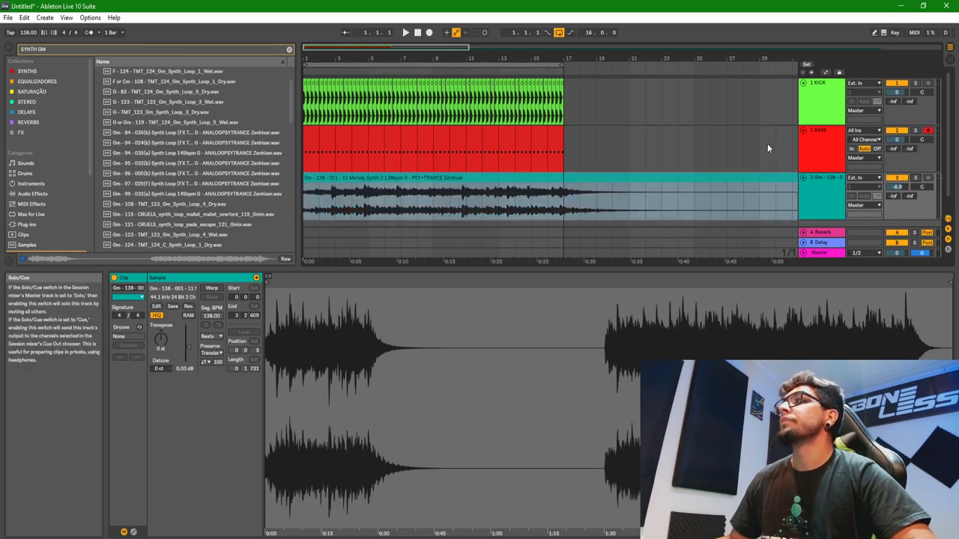
pyautogui.click(508, 177)
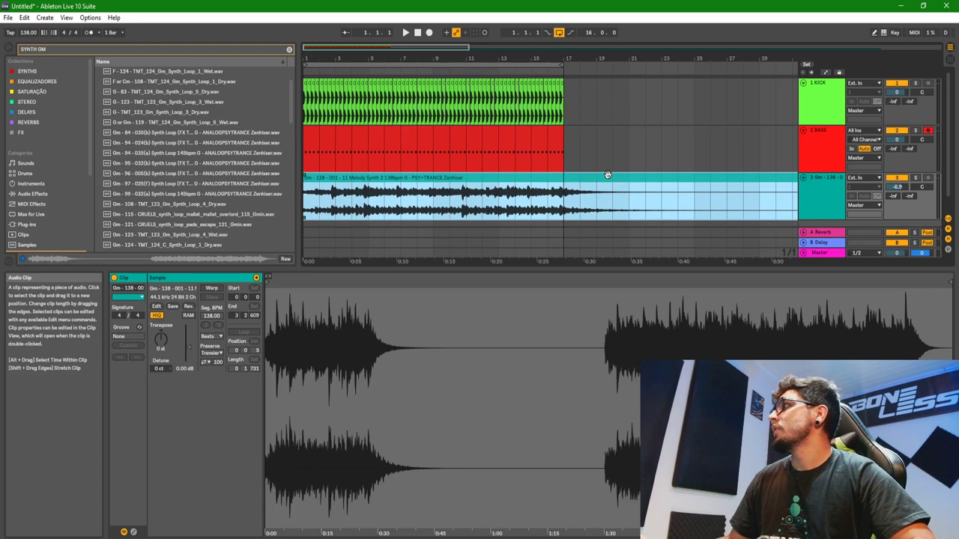
pyautogui.click(816, 188)
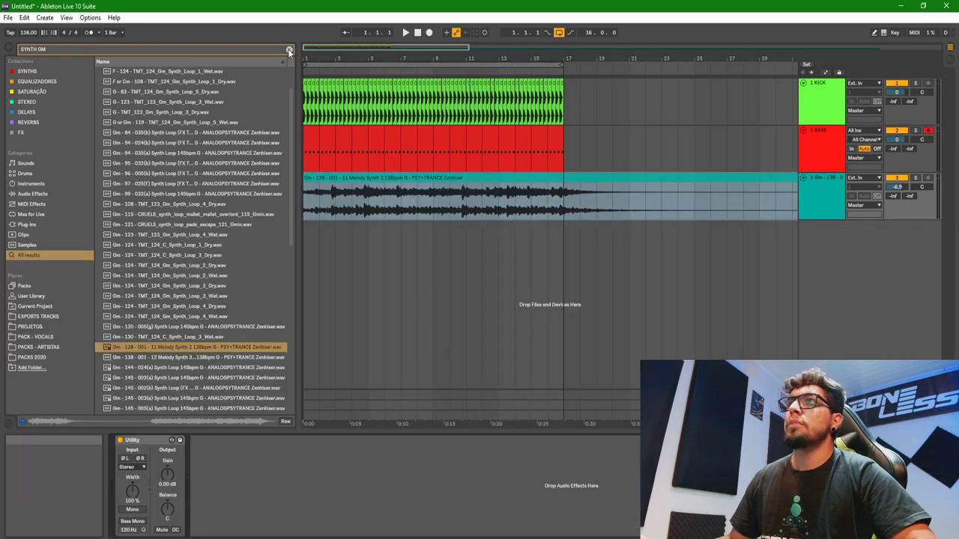
pyautogui.click(289, 50)
pyautogui.click(35, 82)
pyautogui.doubleClick(128, 92)
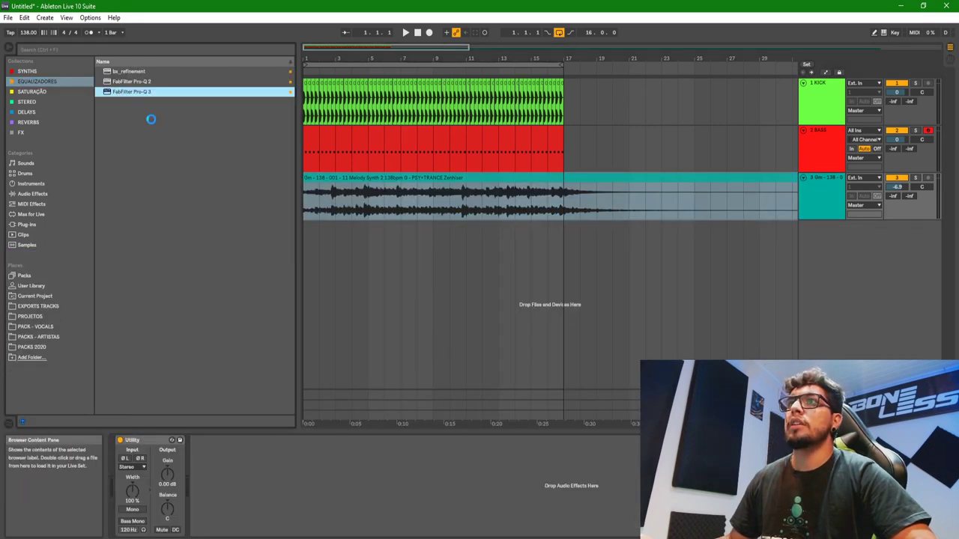
pyautogui.moveTo(234, 258); pyautogui.dragTo(339, 253)
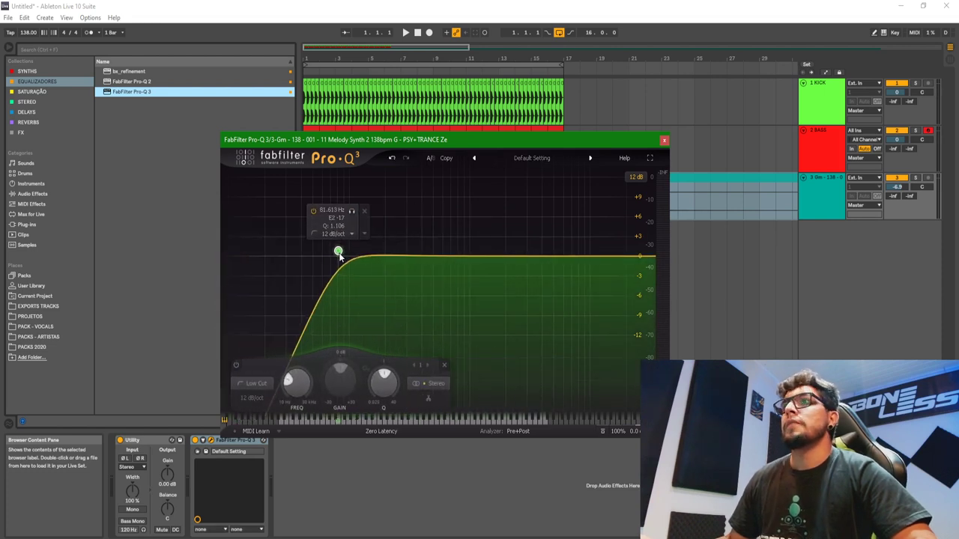
pyautogui.click(664, 140)
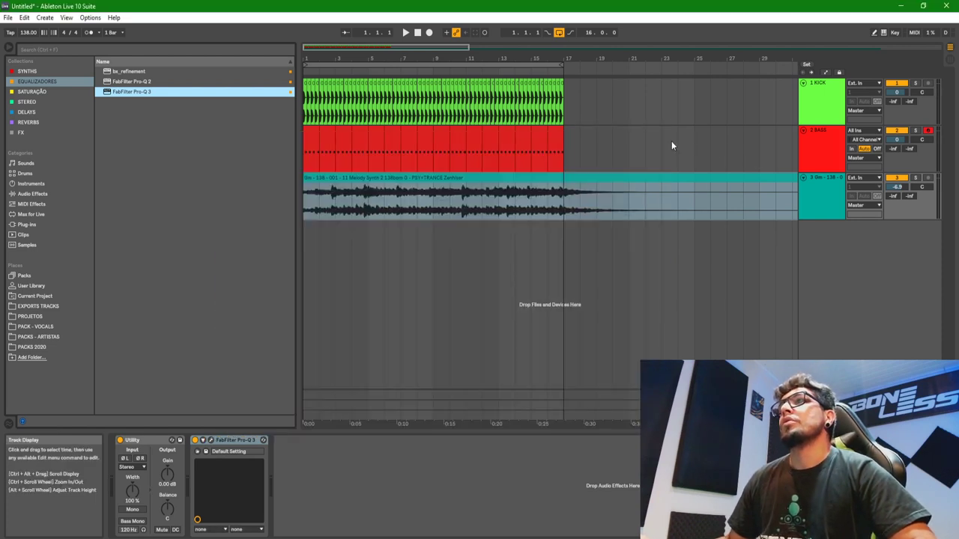
# Step: Fold the melody track and play the kick, bass and melody together from bar 1 to check the mix
pyautogui.click(802, 178)
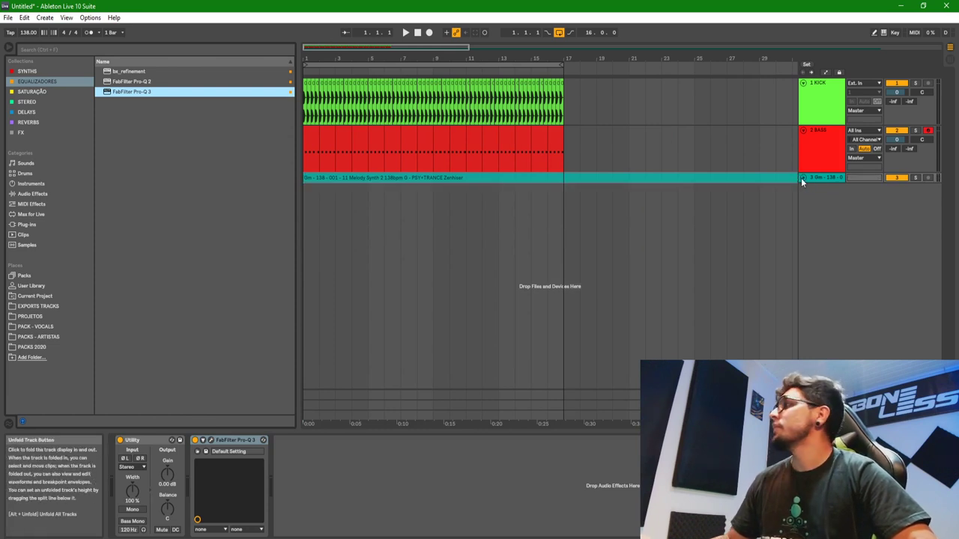
pyautogui.click(305, 139)
pyautogui.press('space')
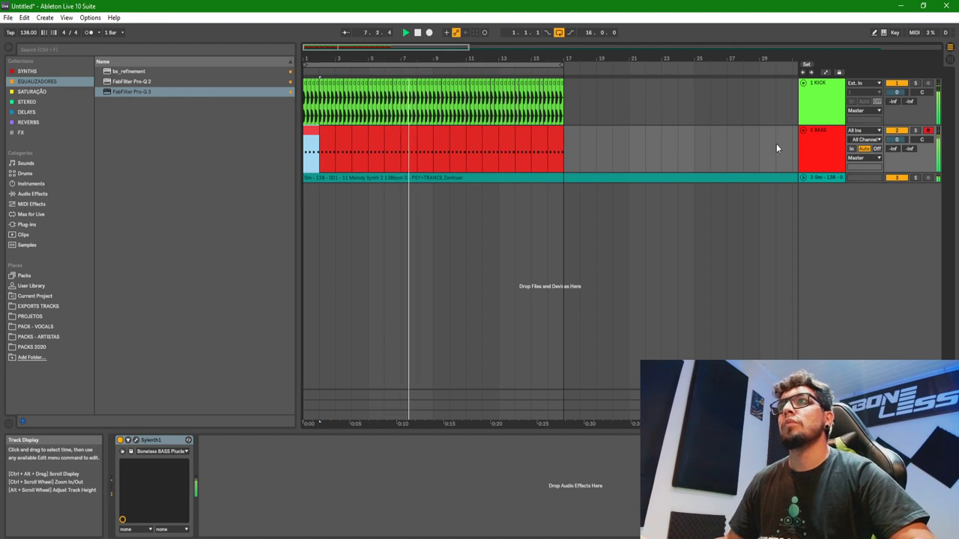
pyautogui.click(421, 146)
pyautogui.press('space')
# Step: Select the BASS clip in bar 2 and unfold the melody track for a closer view of its waveform
pyautogui.click(836, 138)
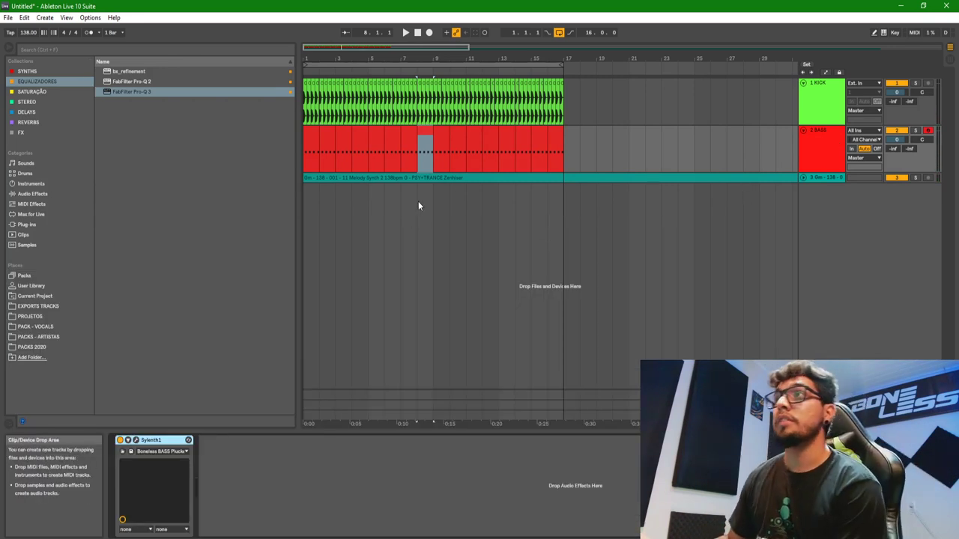
pyautogui.moveTo(363, 60); pyautogui.dragTo(447, 114)
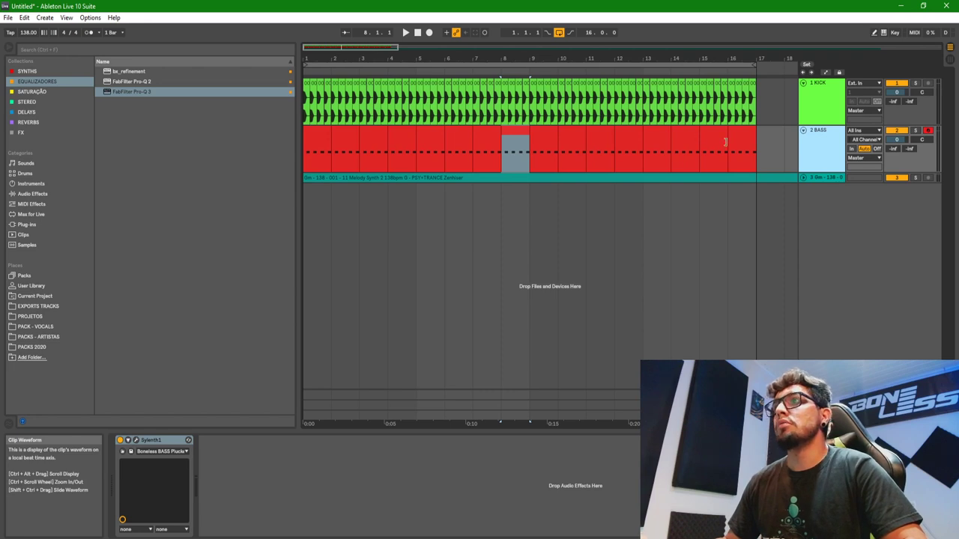
pyautogui.click(421, 152)
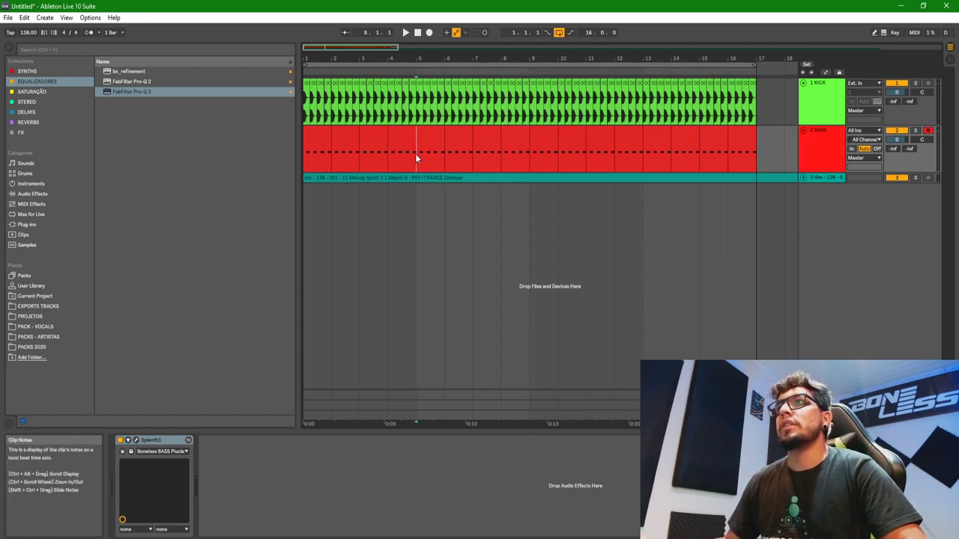
pyautogui.click(315, 133)
pyautogui.click(341, 134)
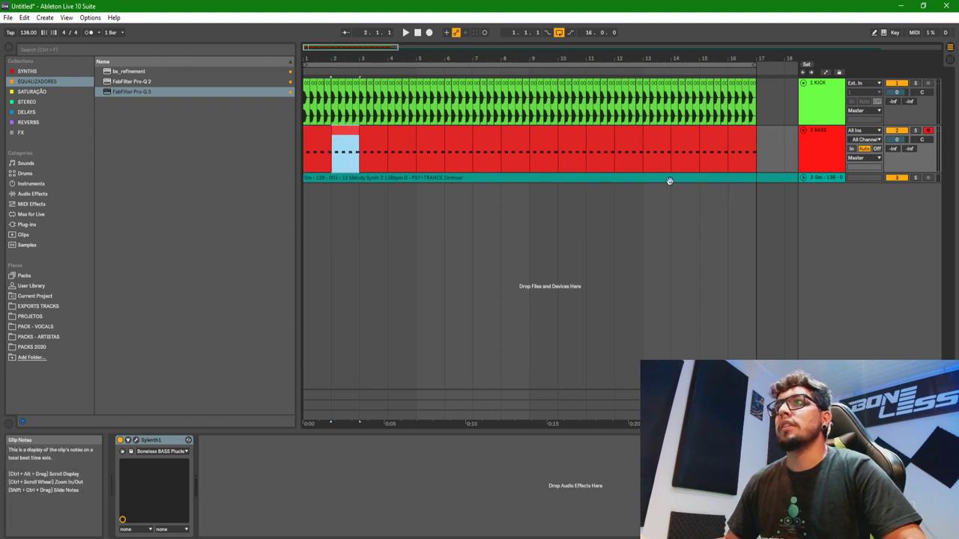
pyautogui.click(802, 178)
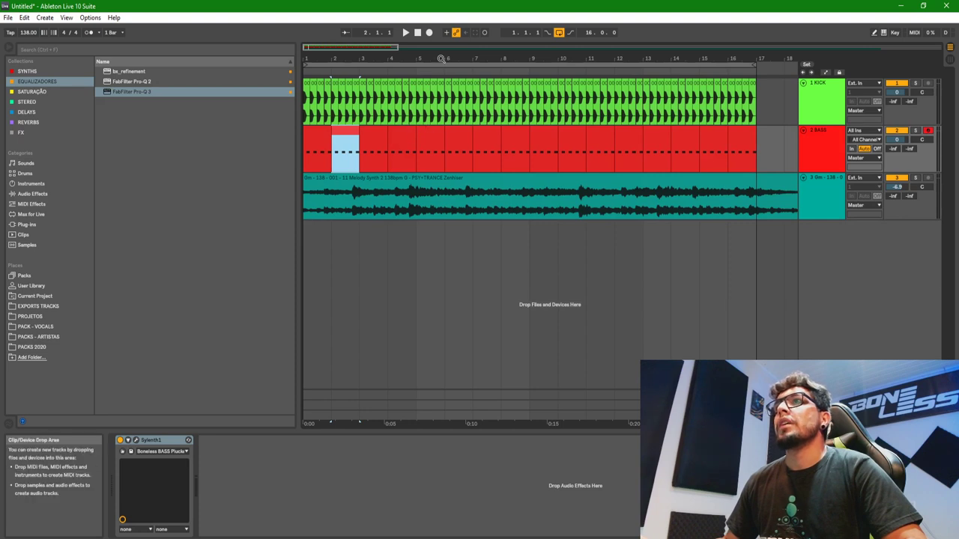
# Step: Loop bars 1 to 4 over the BASS clips, play them and select the last eighth note of bar 4
pyautogui.moveTo(501, 59); pyautogui.dragTo(500, 105)
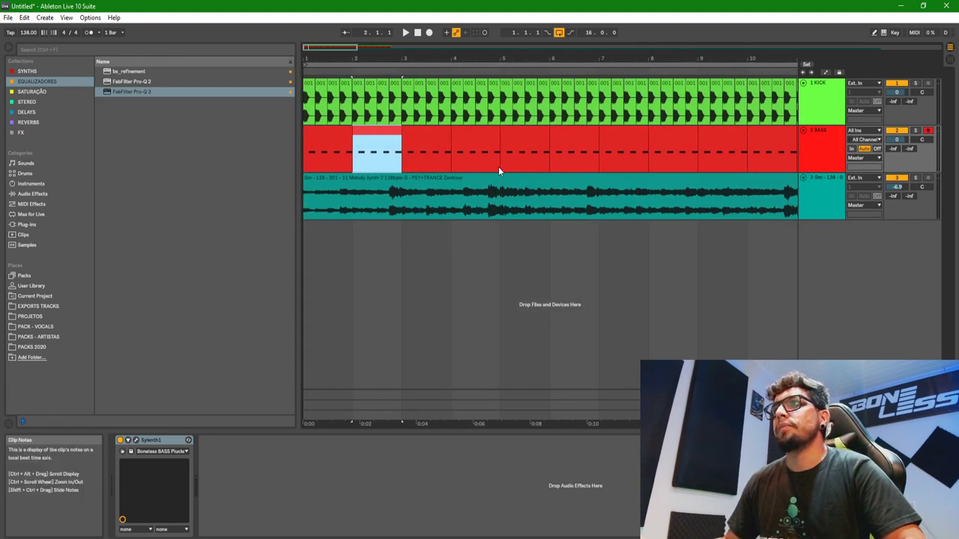
pyautogui.moveTo(498, 167); pyautogui.dragTo(243, 145)
pyautogui.doubleClick(469, 139)
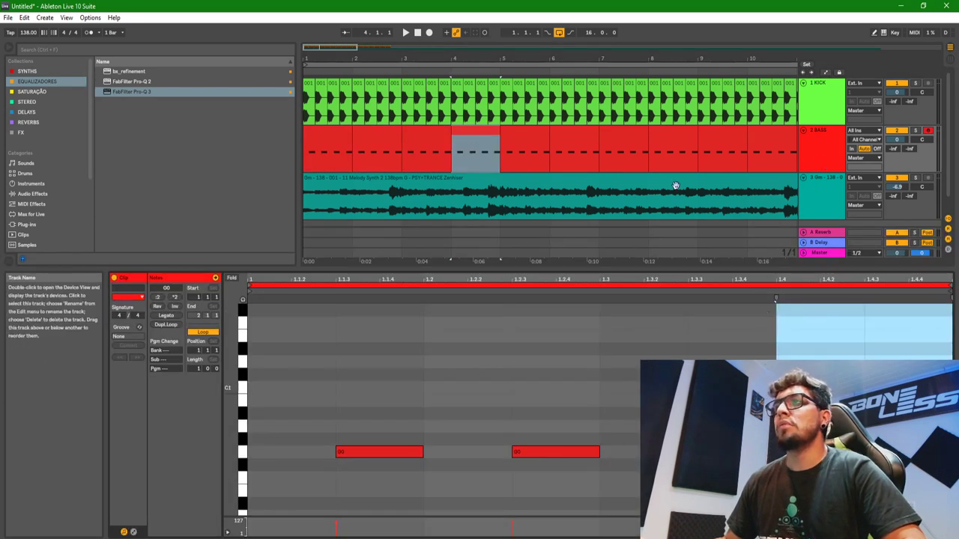
pyautogui.moveTo(501, 157); pyautogui.dragTo(229, 143)
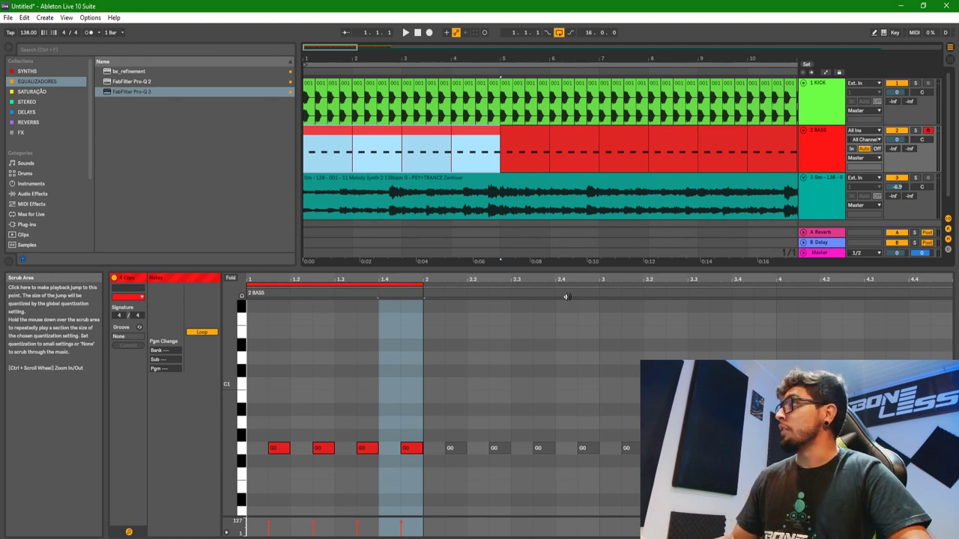
pyautogui.click(517, 149)
pyautogui.moveTo(500, 150); pyautogui.dragTo(307, 156)
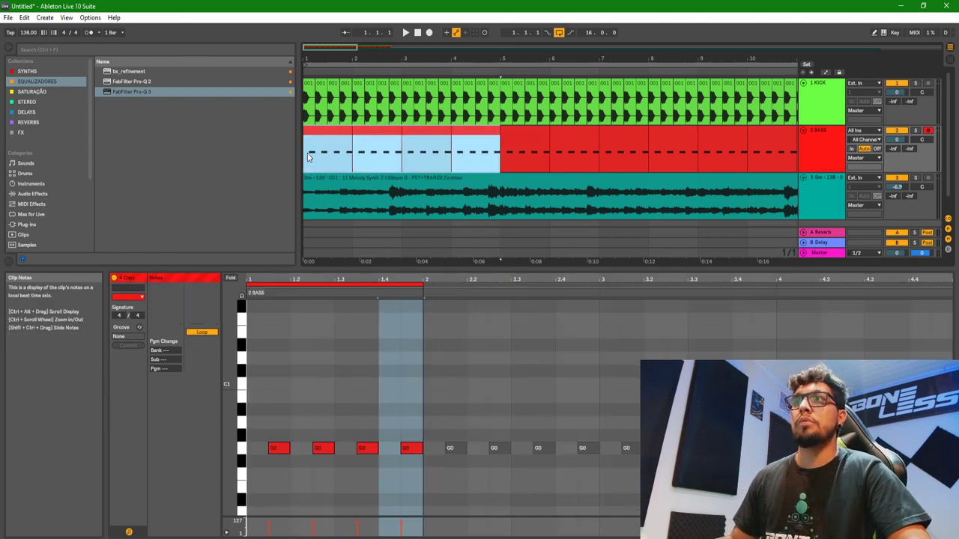
pyautogui.press('space')
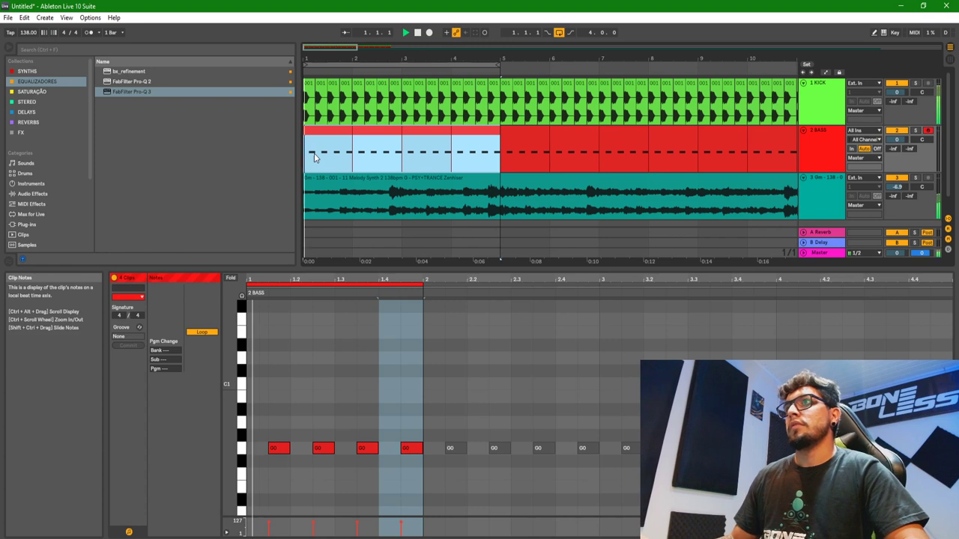
pyautogui.click(484, 133)
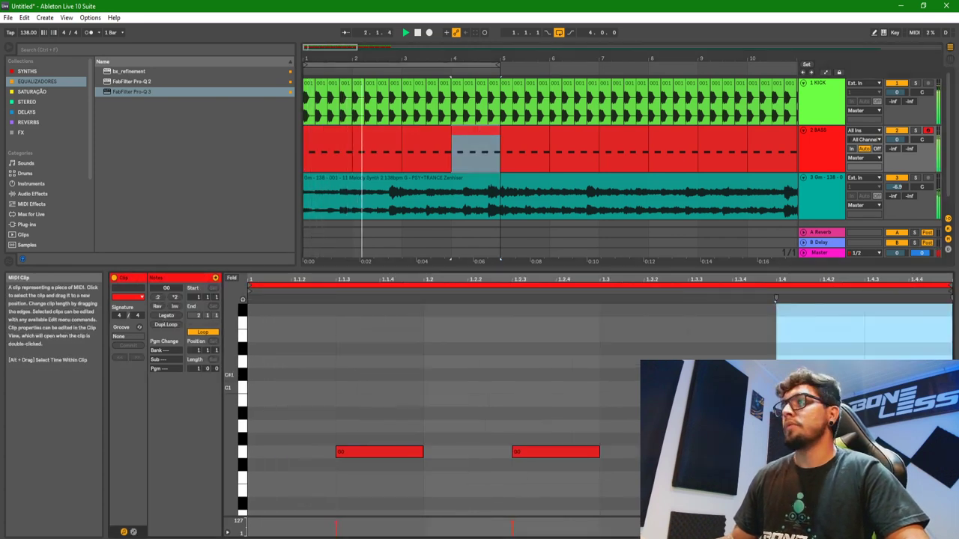
pyautogui.moveTo(494, 150); pyautogui.dragTo(500, 150)
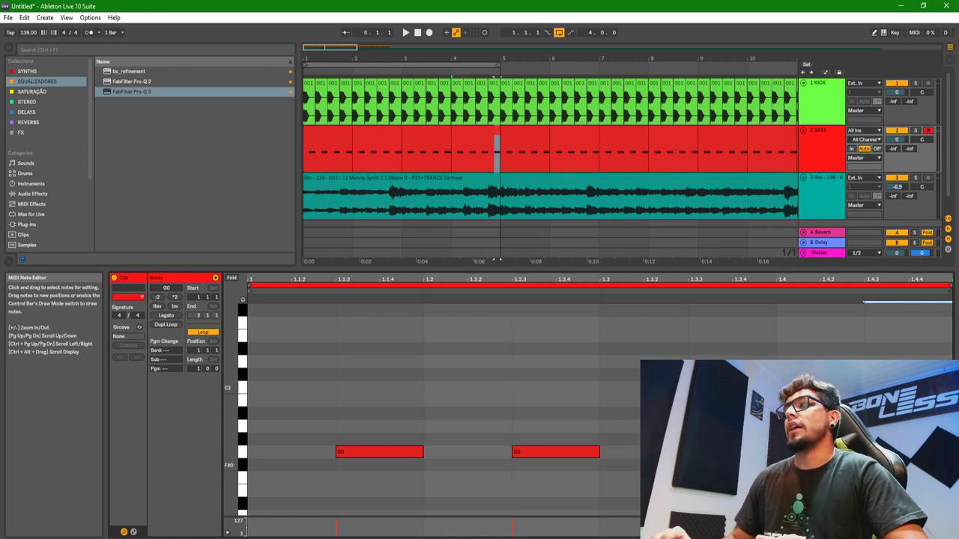
# Step: Insert an audio track below BASS with its input set to Resampling, and solo the BASS track
pyautogui.click(827, 165)
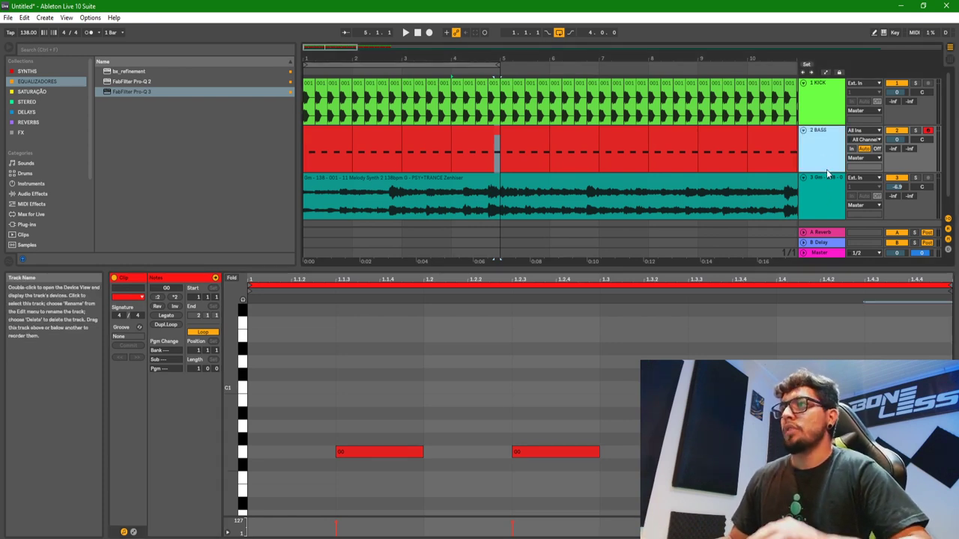
pyautogui.hotkey('ctrl', 't')
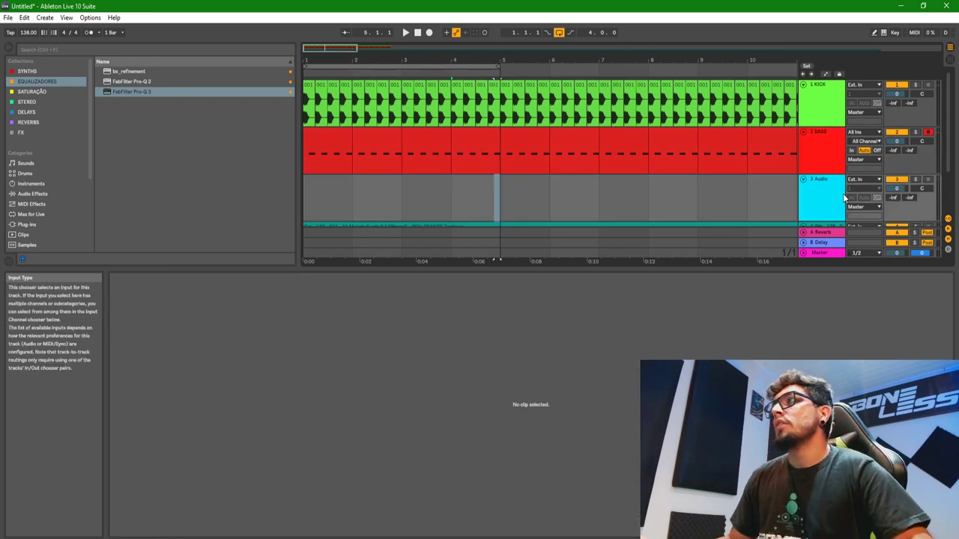
pyautogui.click(916, 182)
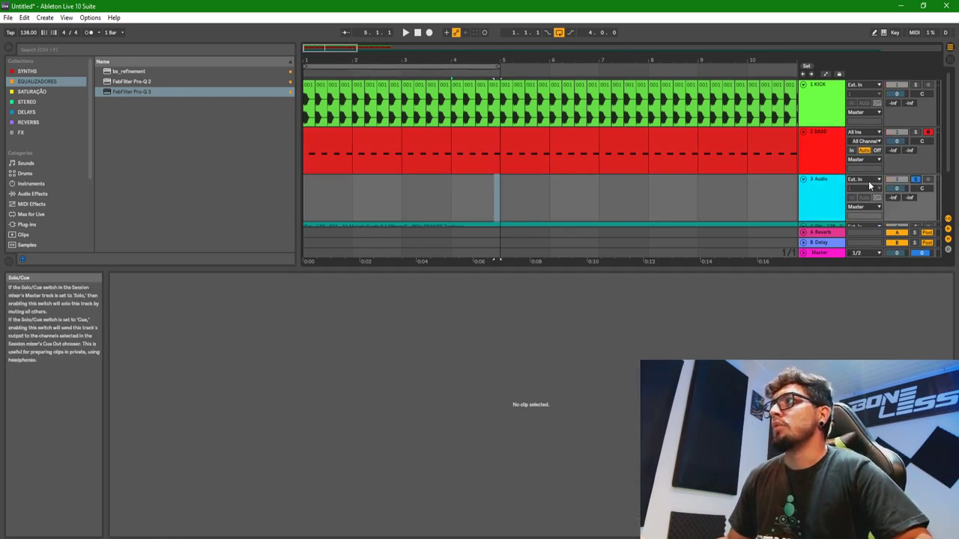
pyautogui.click(869, 180)
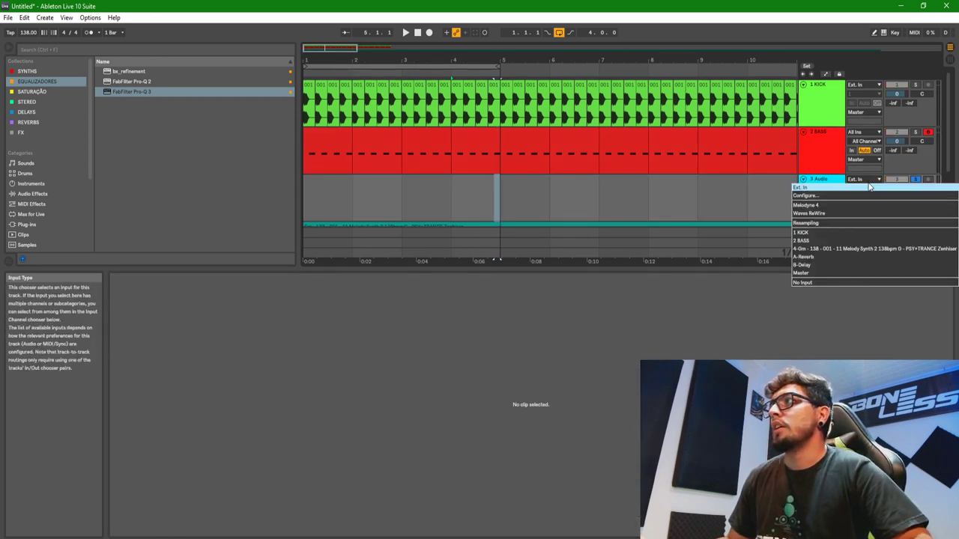
pyautogui.click(831, 224)
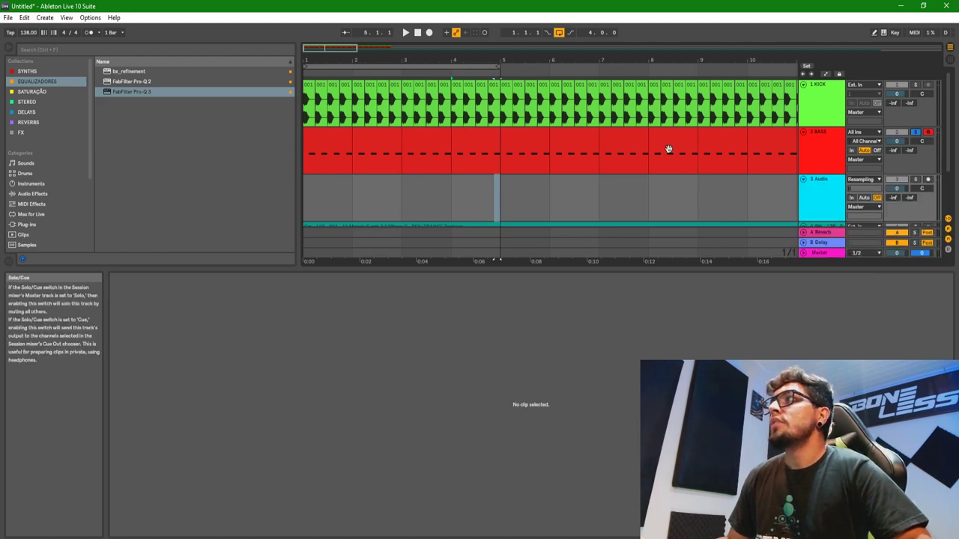
# Step: In the bar 1 BASS clip, lengthen the first G0 note to 1.2.3 and delete the other notes
pyautogui.click(314, 150)
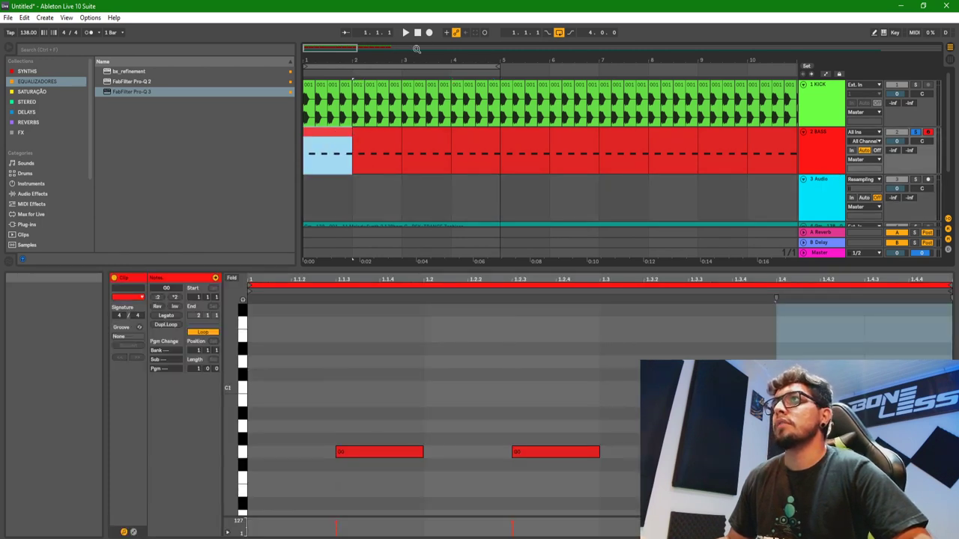
pyautogui.click(391, 234)
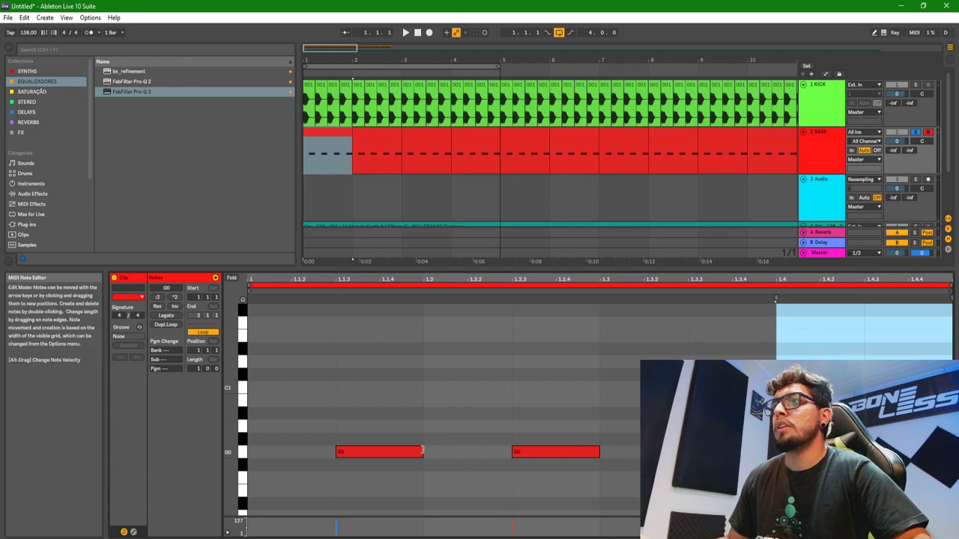
pyautogui.moveTo(421, 451); pyautogui.dragTo(512, 452)
pyautogui.moveTo(535, 366); pyautogui.dragTo(642, 517)
pyautogui.press('Delete')
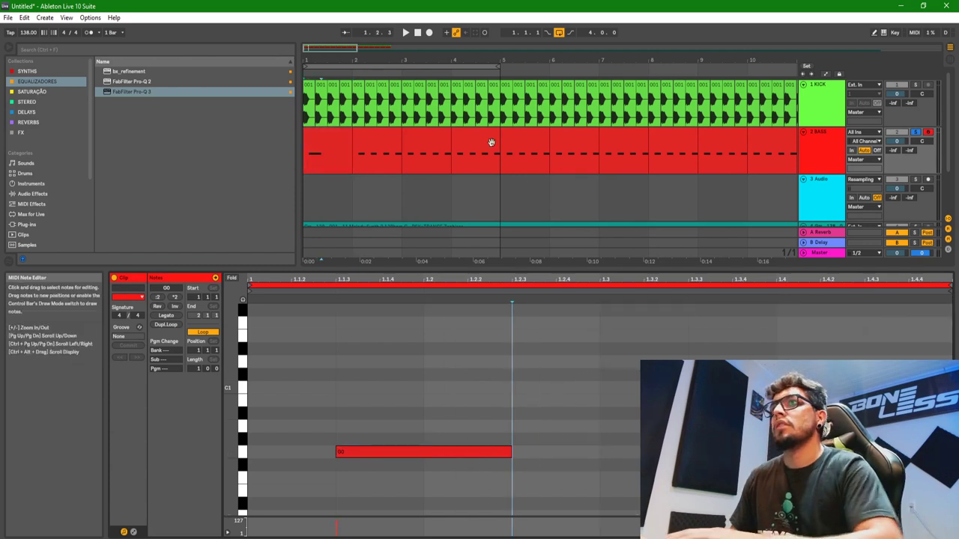
# Step: Arm the new audio track and record the long bass note of bar 1 onto it
pyautogui.click(429, 34)
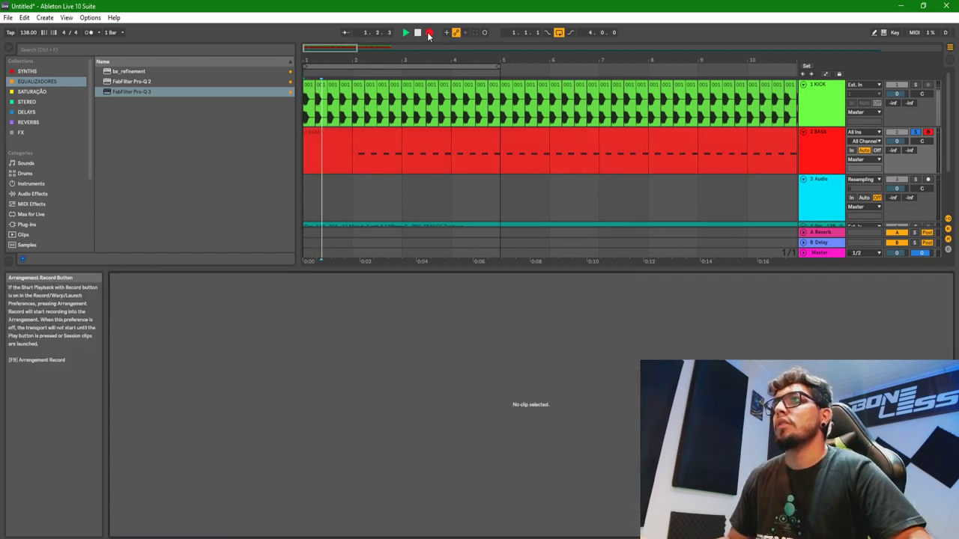
pyautogui.click(928, 179)
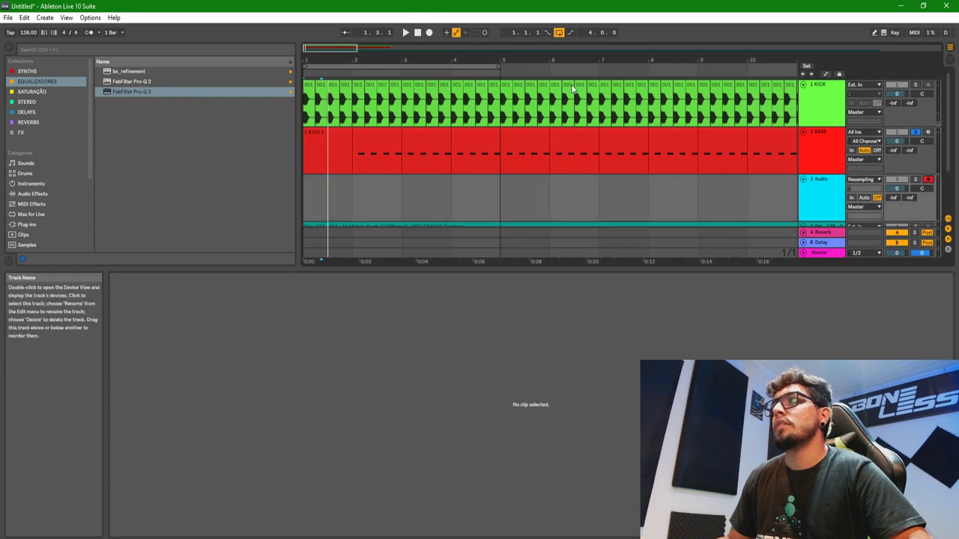
pyautogui.click(431, 33)
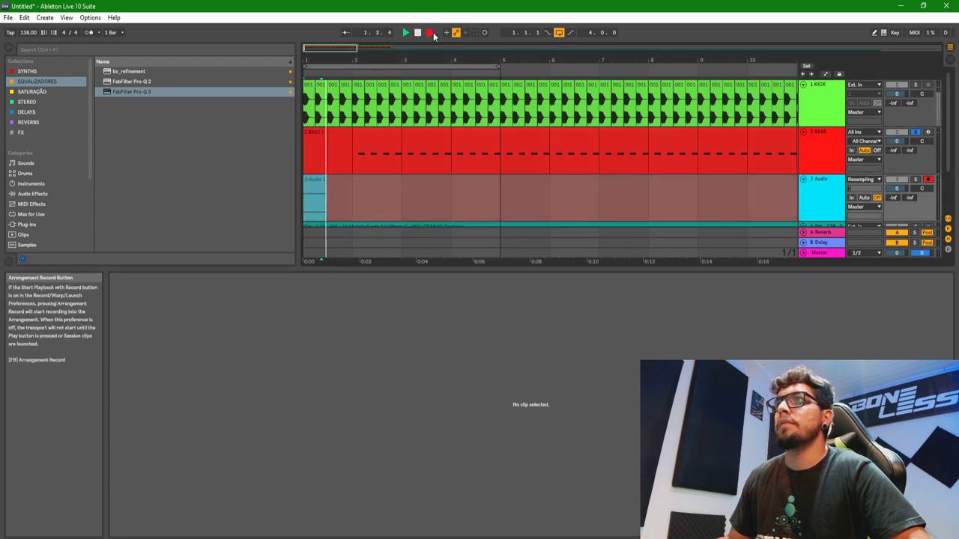
pyautogui.press('space')
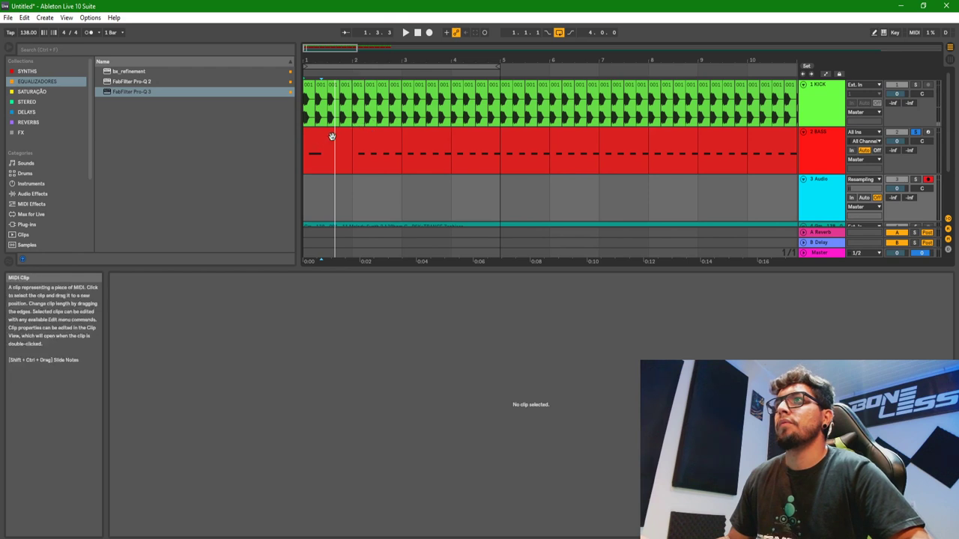
pyautogui.click(332, 136)
pyautogui.click(429, 33)
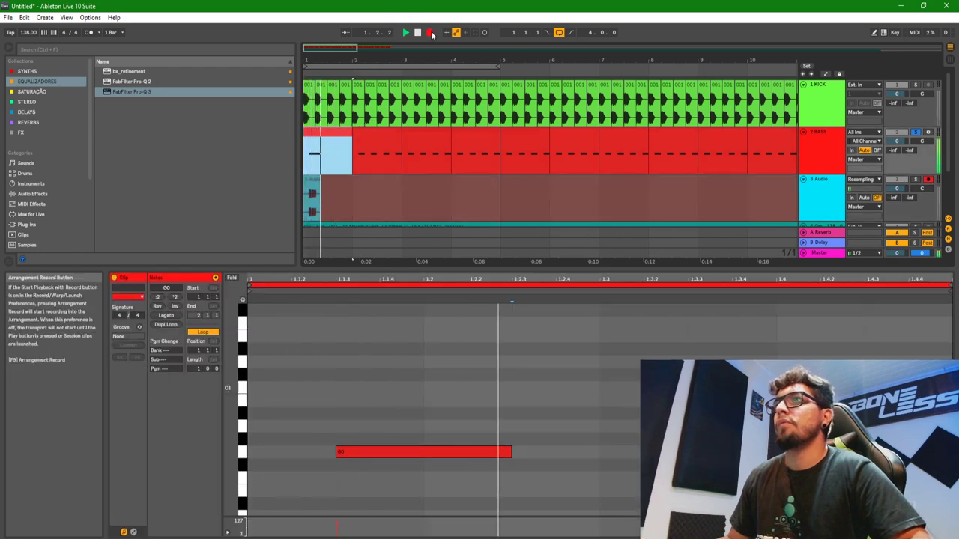
pyautogui.press('space')
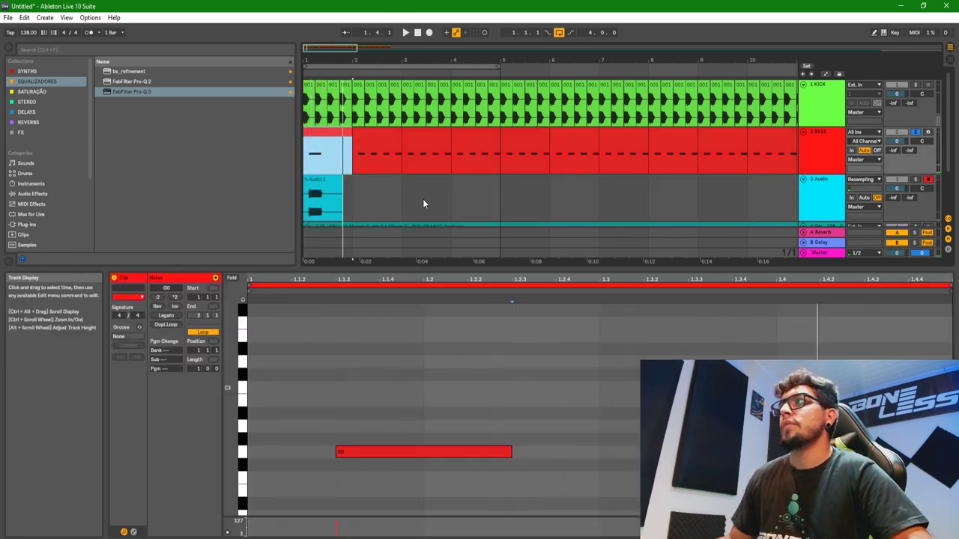
# Step: Select the recorded clip to view its waveform and turn soloing off so all tracks are active again
pyautogui.click(424, 199)
pyautogui.click(353, 197)
pyautogui.click(345, 201)
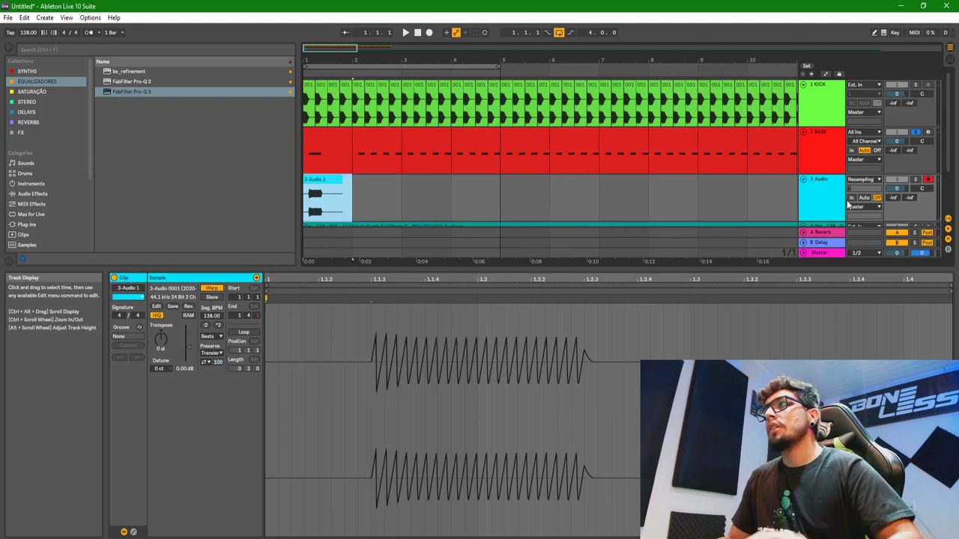
pyautogui.click(914, 180)
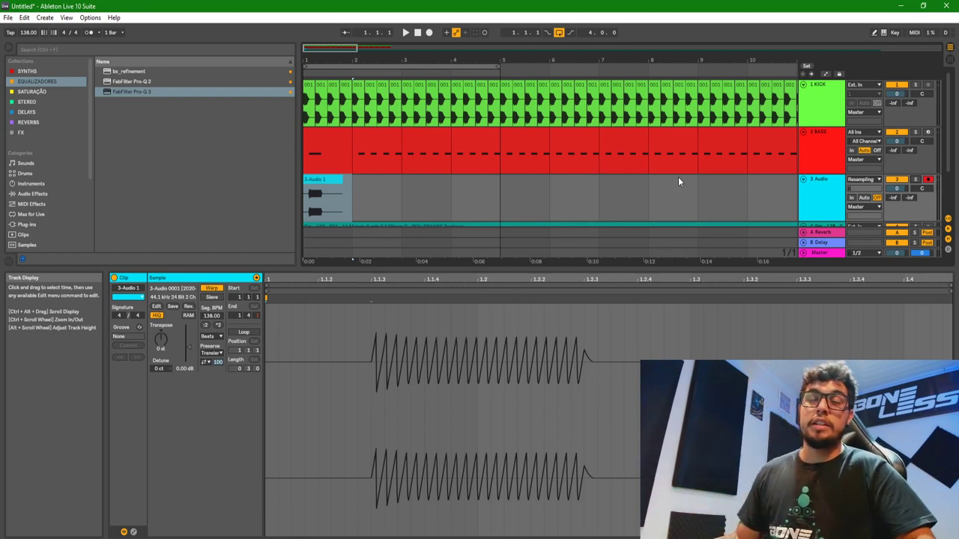
pyautogui.click(822, 184)
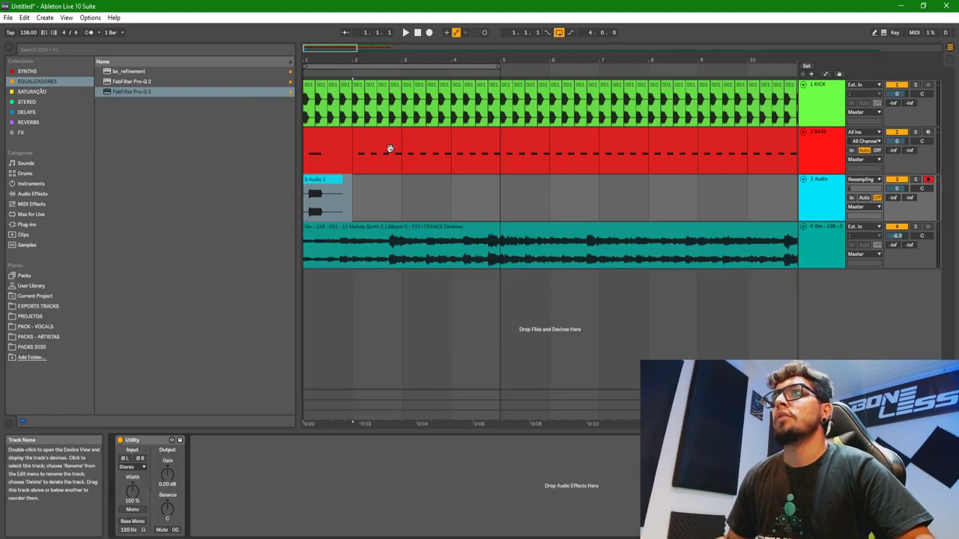
# Step: Move the recorded clip to bar 4 and, with warping off, set its start marker to 215 ms at the note's onset
pyautogui.moveTo(326, 184); pyautogui.dragTo(492, 192)
pyautogui.doubleClick(474, 185)
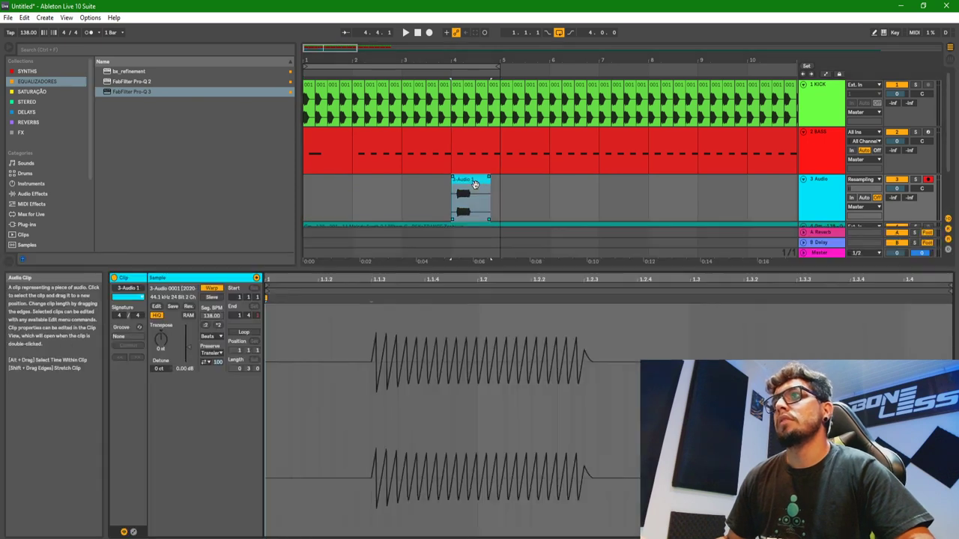
pyautogui.click(212, 288)
pyautogui.moveTo(266, 280); pyautogui.dragTo(390, 282)
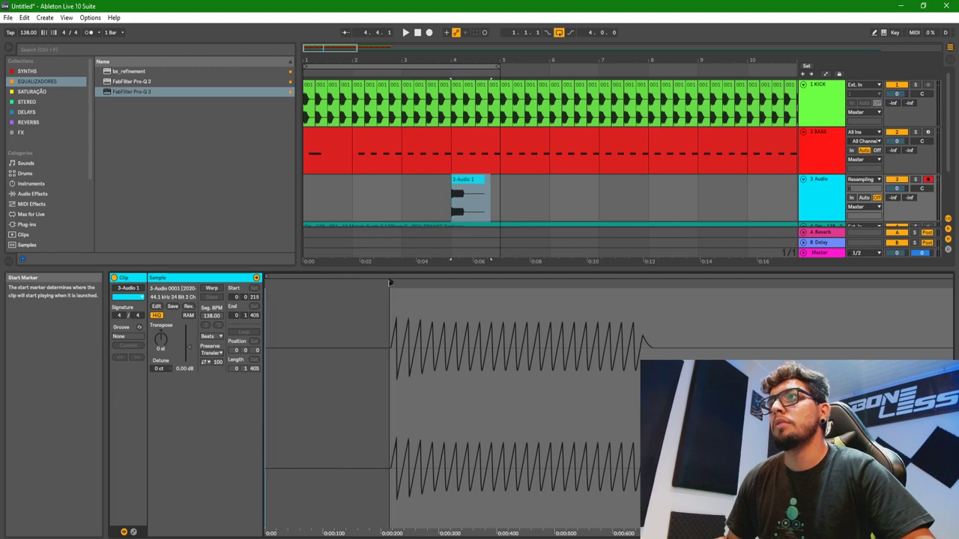
# Step: Set the arrangement to a fixed 1/16 grid for trimming the recorded clip
pyautogui.moveTo(464, 53); pyautogui.dragTo(664, 218)
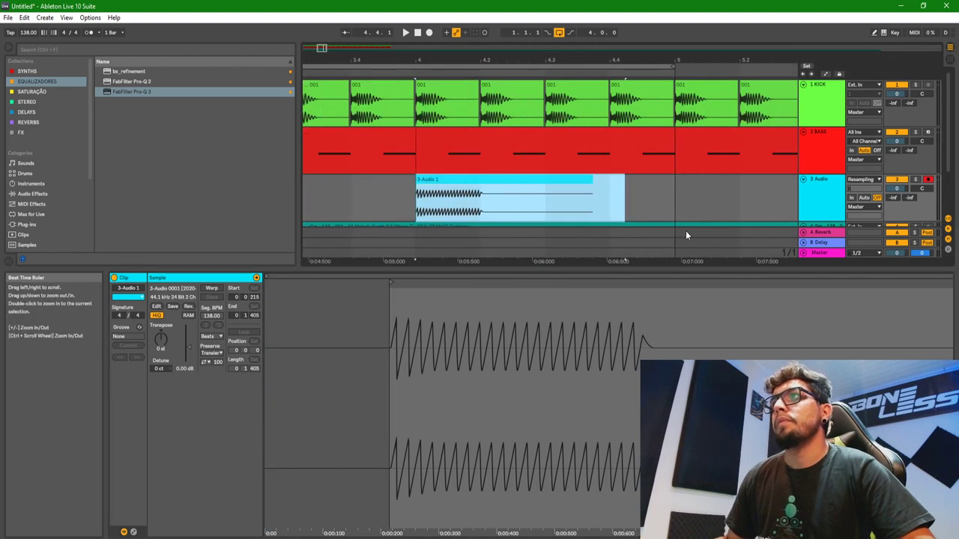
pyautogui.click(665, 218)
pyautogui.rightClick(662, 206)
pyautogui.click(592, 188)
pyautogui.click(585, 188)
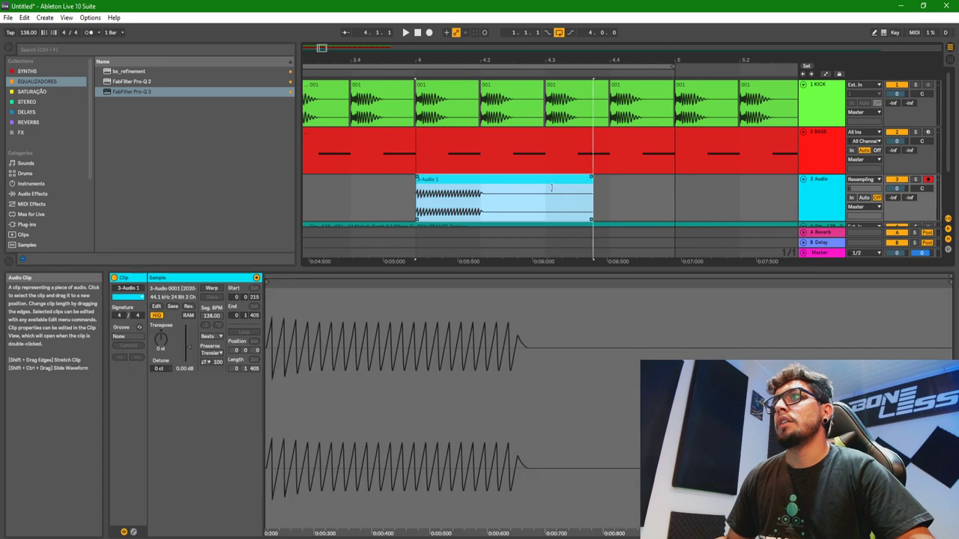
pyautogui.rightClick(637, 203)
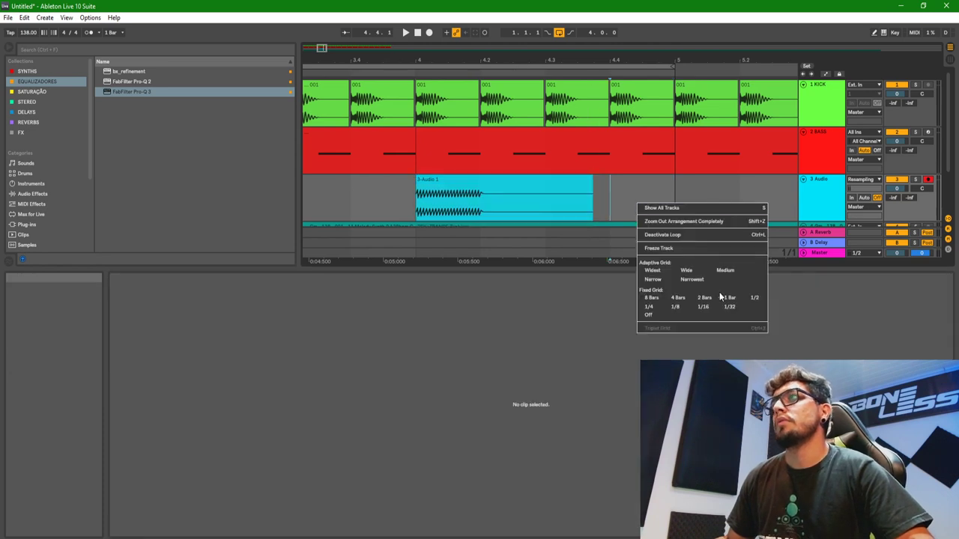
pyautogui.click(716, 312)
# Step: Shorten the recorded bass clip to one beat, ending at 4.2, and consolidate it
pyautogui.click(593, 191)
pyautogui.moveTo(593, 191); pyautogui.dragTo(480, 191)
pyautogui.click(478, 181)
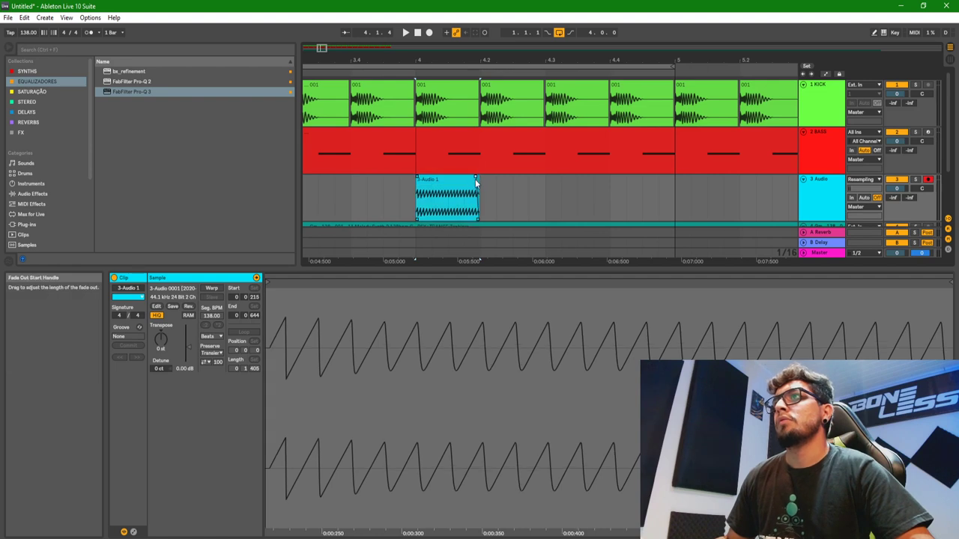
pyautogui.moveTo(473, 182); pyautogui.dragTo(480, 183)
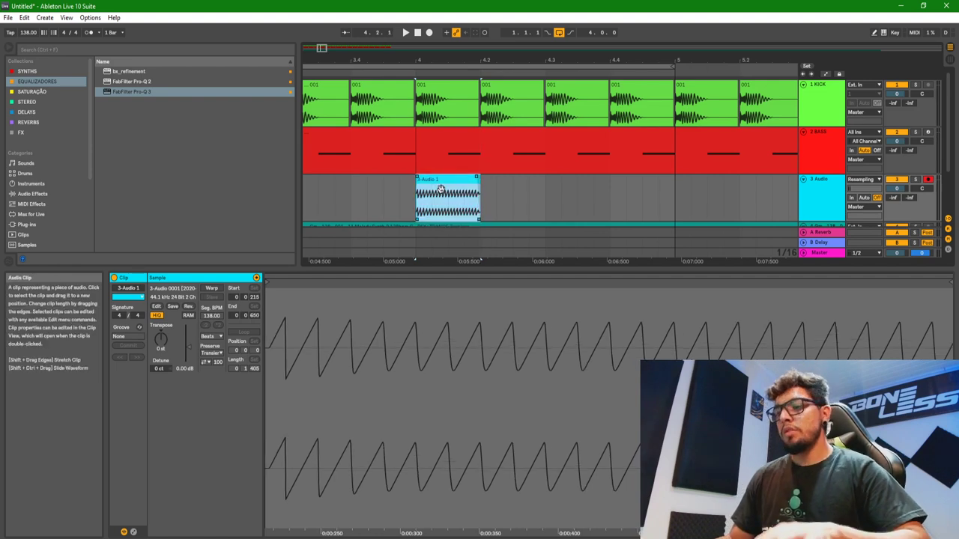
pyautogui.hotkey('ctrl', 'j')
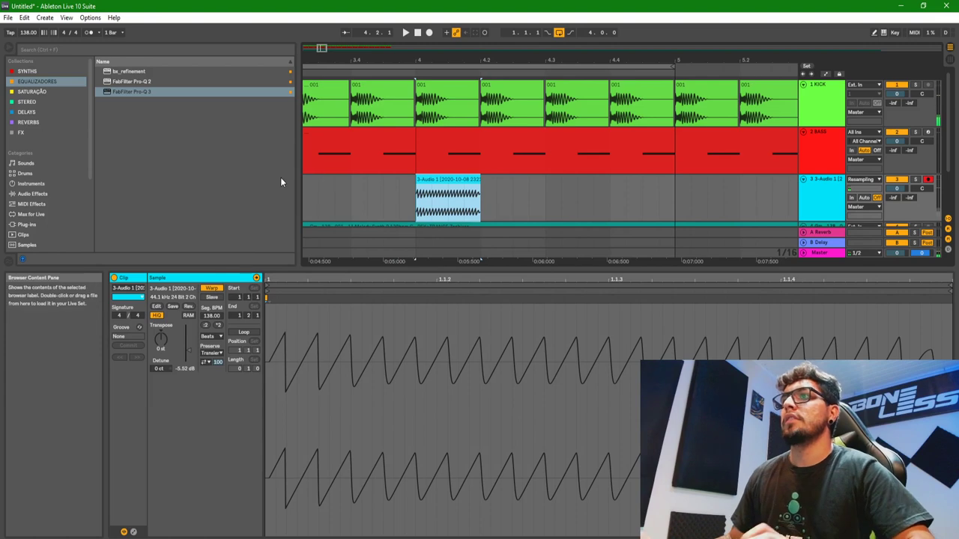
# Step: Reverse the consolidated bass clip, place it on the last beat of bar 4 and give it a fade-in
pyautogui.moveTo(348, 70); pyautogui.dragTo(480, 63)
pyautogui.moveTo(492, 193); pyautogui.dragTo(536, 183)
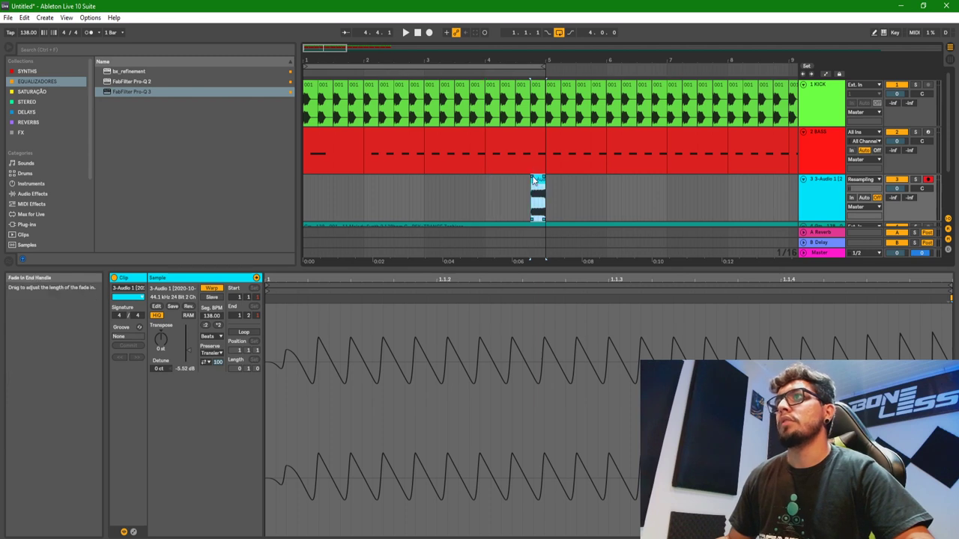
pyautogui.moveTo(529, 196); pyautogui.dragTo(279, 186)
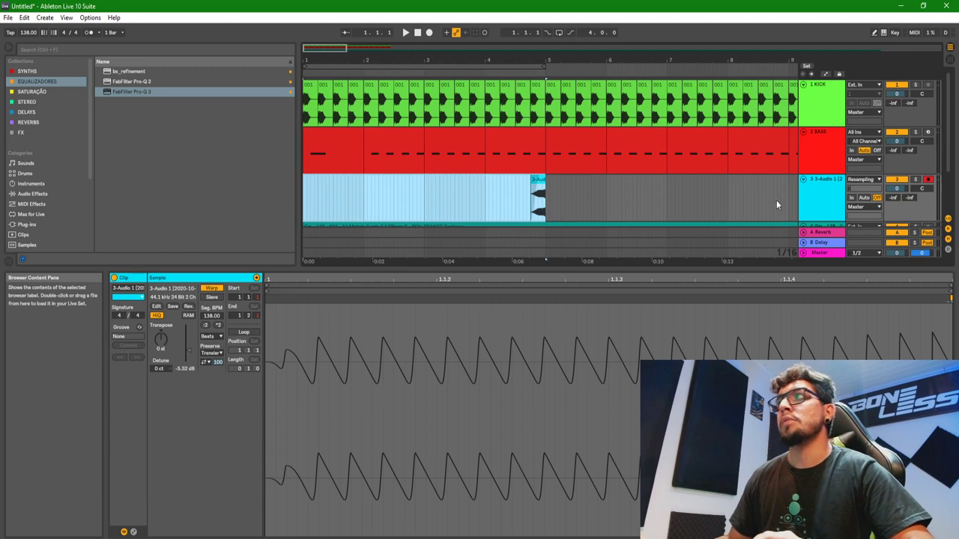
# Step: Delete the bass note beneath the reversed clip on the last beat of bar 4 and select the note before it
pyautogui.moveTo(529, 154); pyautogui.dragTo(485, 153)
pyautogui.click(542, 154)
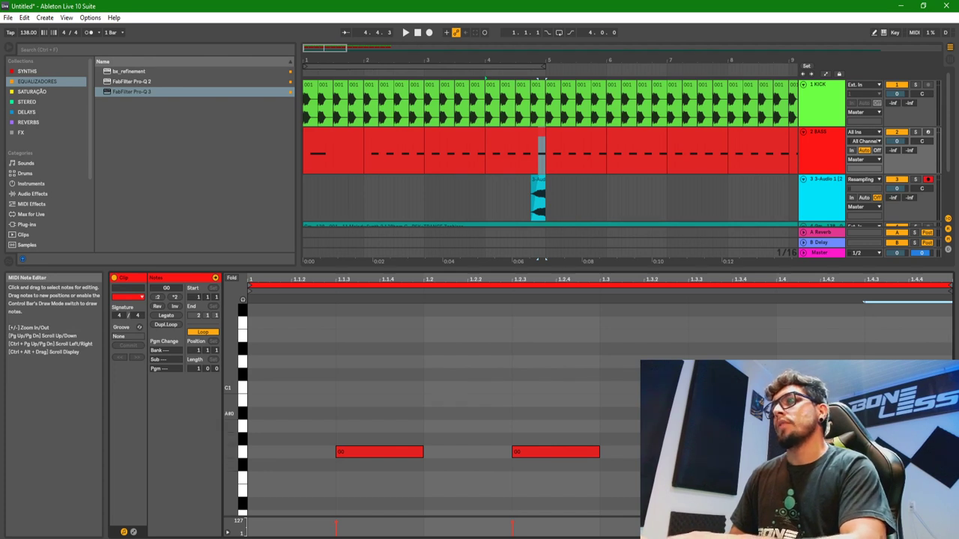
pyautogui.press('Left')
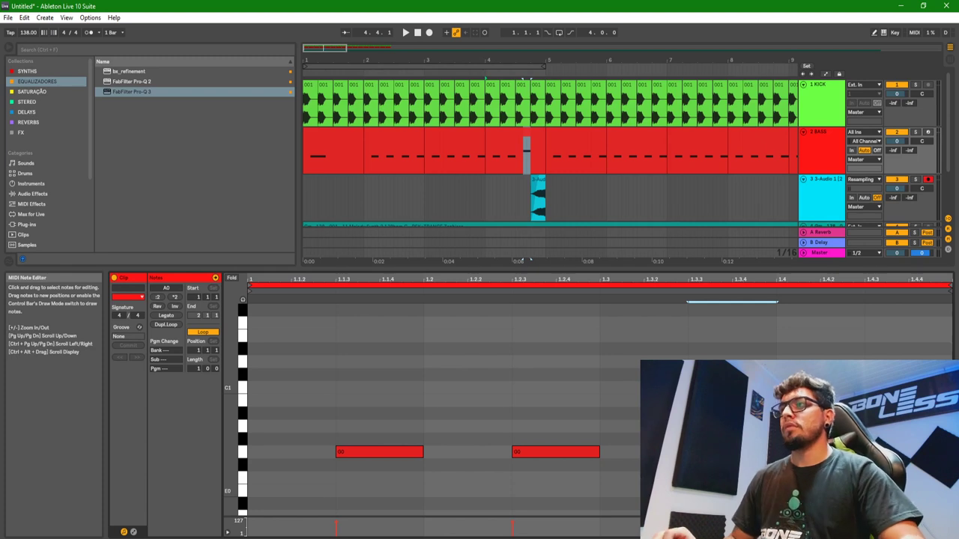
# Step: Audition higher and lower pitches for the last remaining bass note of bar 4 and settle on G#0
pyautogui.press('Down')
pyautogui.press('Down')
pyautogui.press('Down')
pyautogui.press('Down')
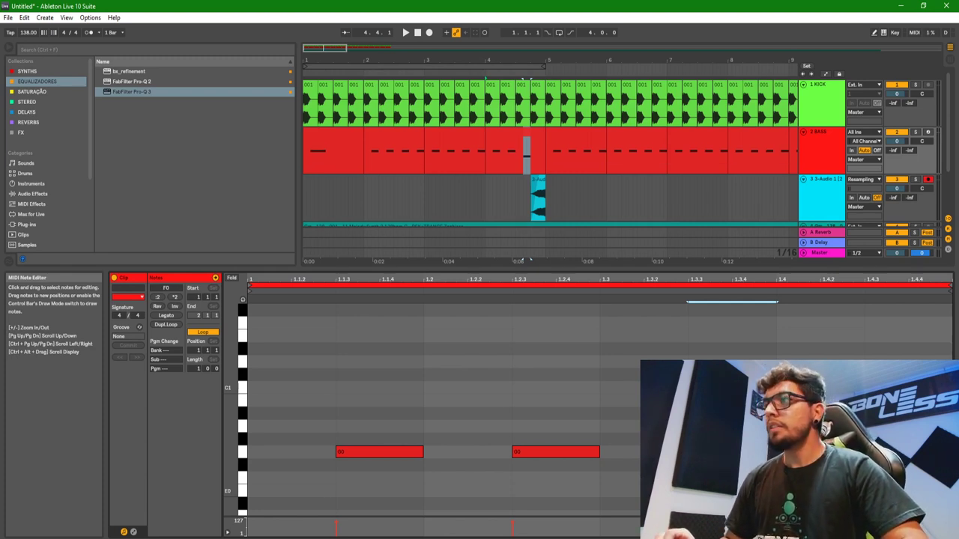
pyautogui.press('Up')
pyautogui.press('Up')
pyautogui.press('Up')
pyautogui.press('Up')
pyautogui.press('Up')
pyautogui.press('Down')
pyautogui.press('Down')
pyautogui.press('Down')
pyautogui.press('Down')
pyautogui.press('Down')
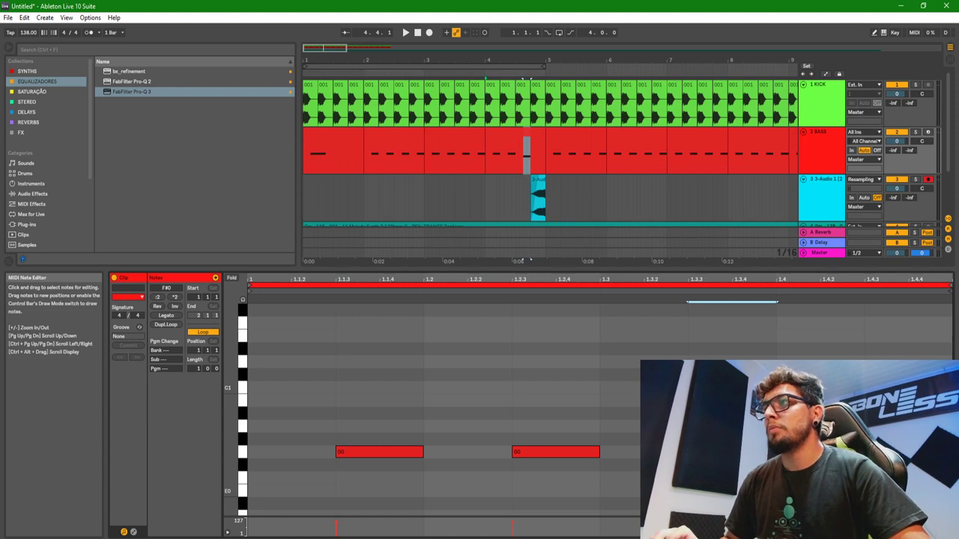
pyautogui.press('Up')
pyautogui.press('Up')
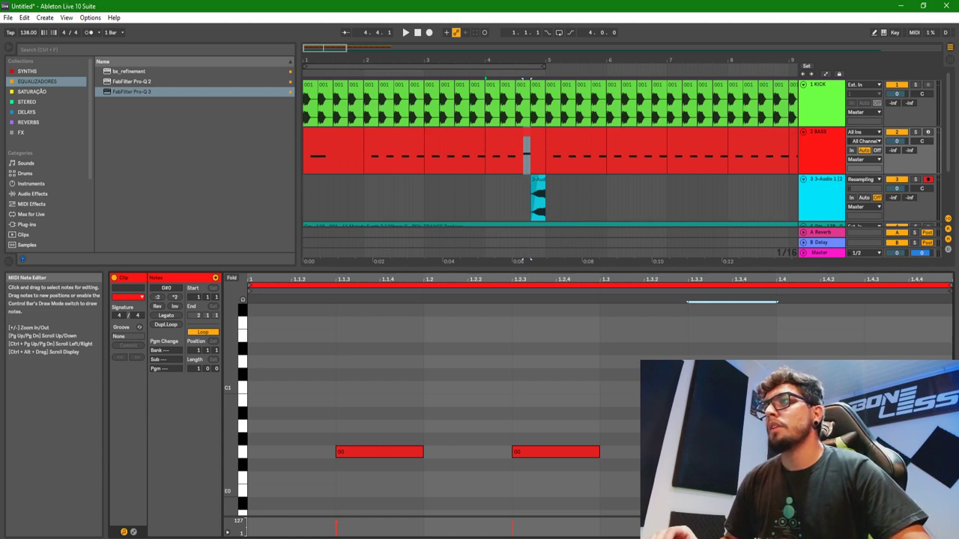
# Step: Copy the bass pattern of bar 2 and paste it over bar 1
pyautogui.click(322, 141)
pyautogui.click(370, 145)
pyautogui.hotkey('ctrl', 'c')
pyautogui.click(312, 146)
pyautogui.hotkey('ctrl', 'v')
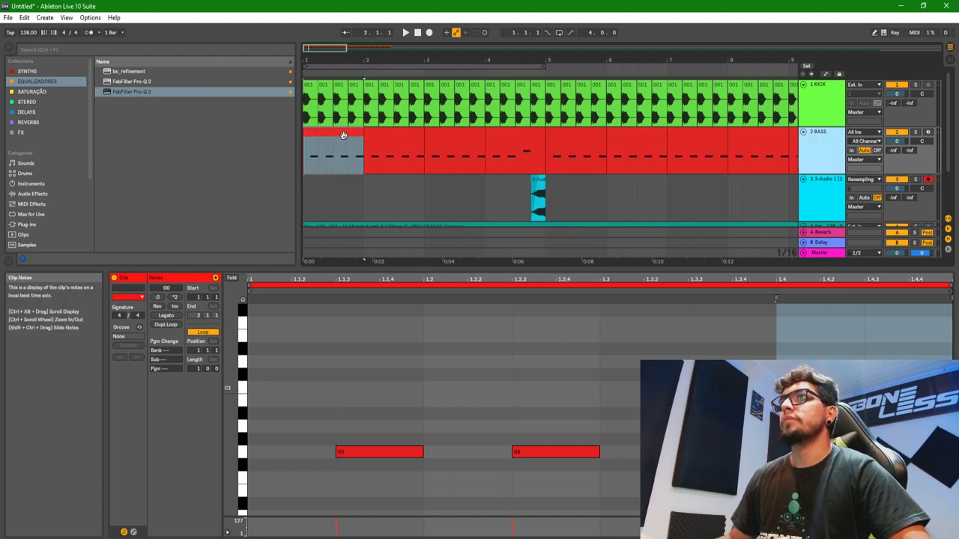
# Step: Start playback, set the resampled audio track's volume to -8.4 dB and enable looping of the first four bars
pyautogui.press('space')
pyautogui.moveTo(897, 188); pyautogui.dragTo(897, 201)
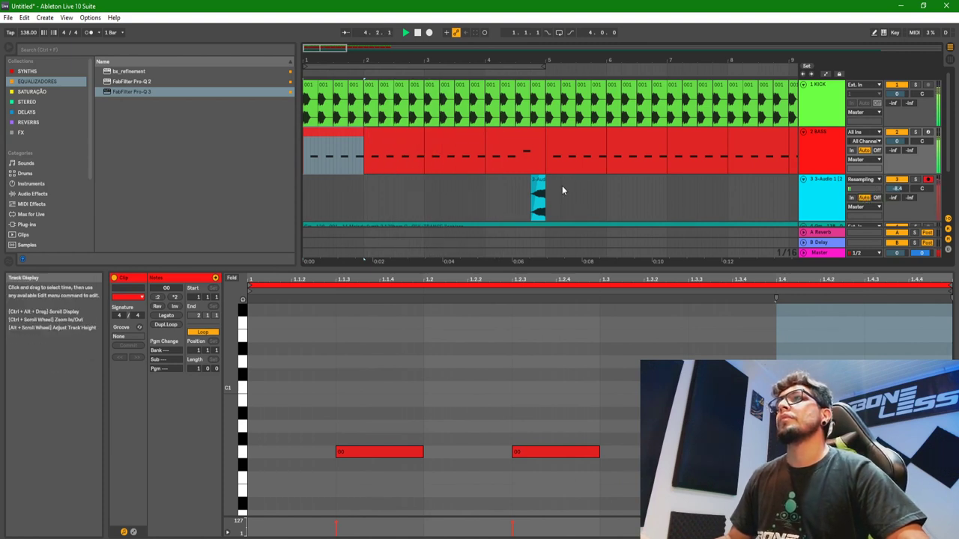
pyautogui.click(558, 33)
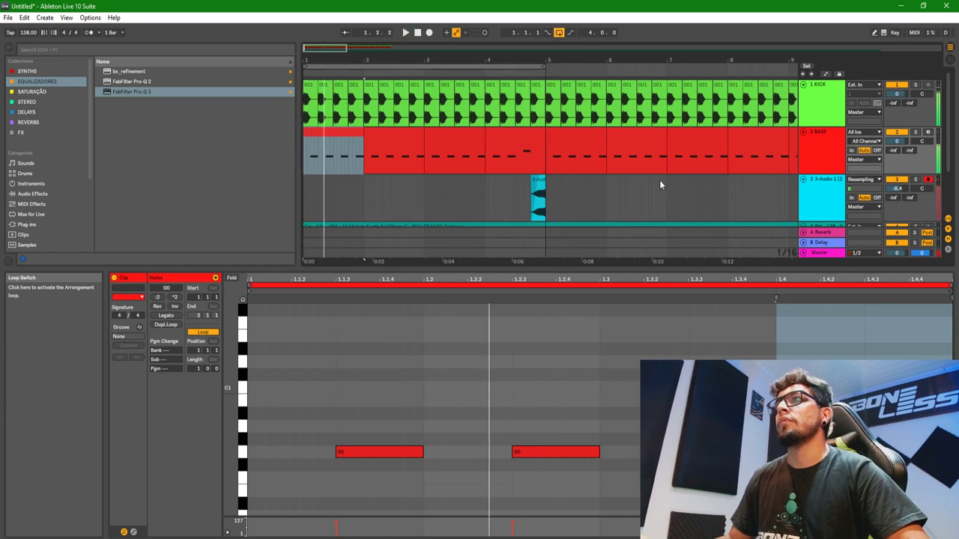
# Step: Solo the resampled track, loop only the reversed clip's beat and add a short fade-out at the clip's end
pyautogui.click(538, 187)
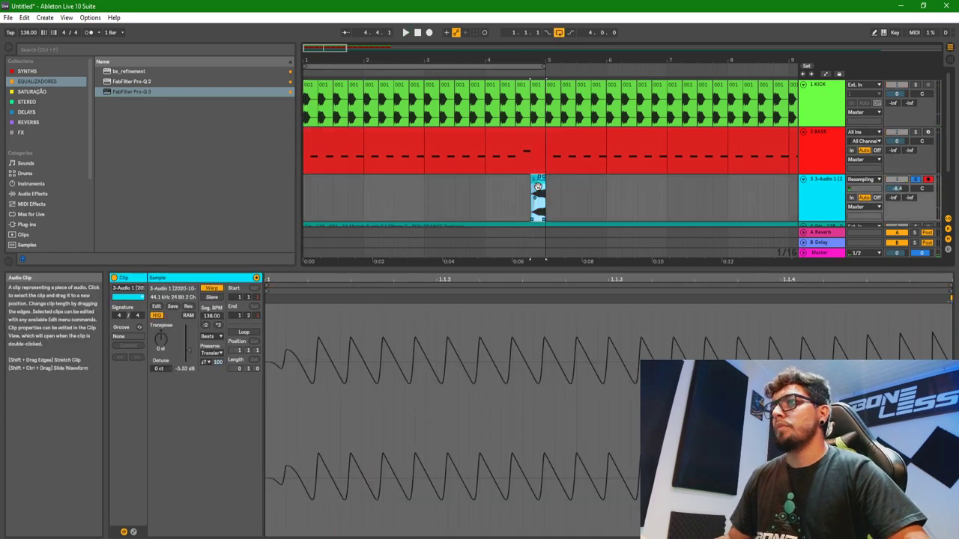
pyautogui.hotkey('ctrl', 'l')
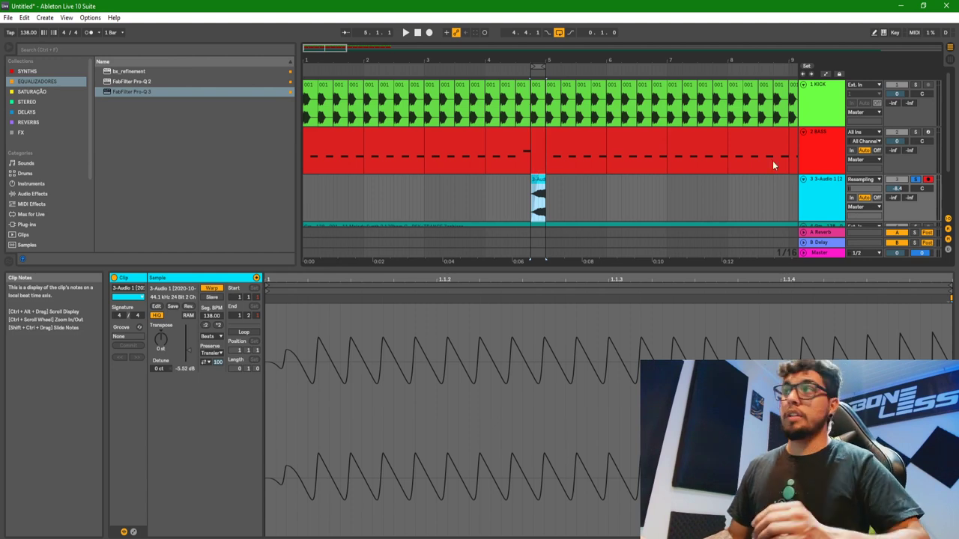
pyautogui.press('z')
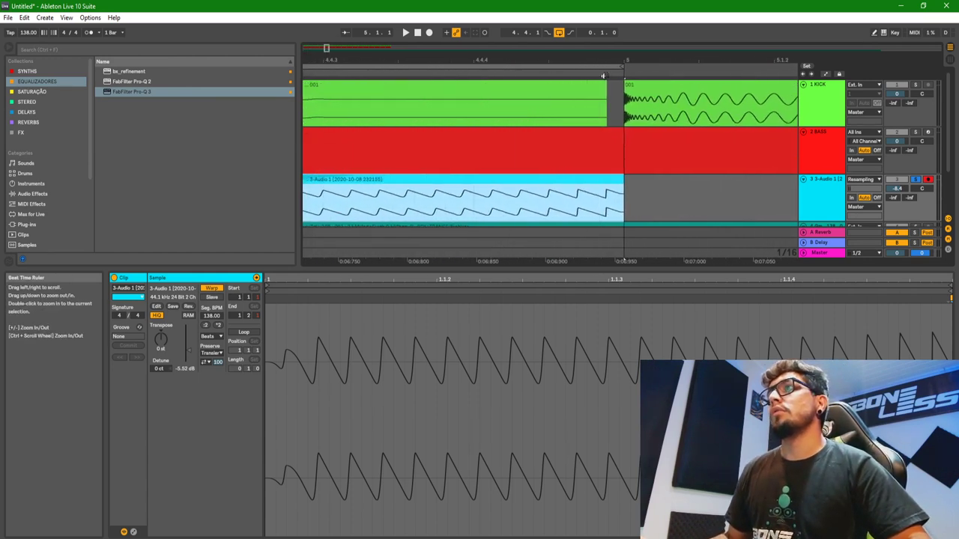
pyautogui.click(617, 183)
pyautogui.moveTo(586, 185); pyautogui.dragTo(568, 180)
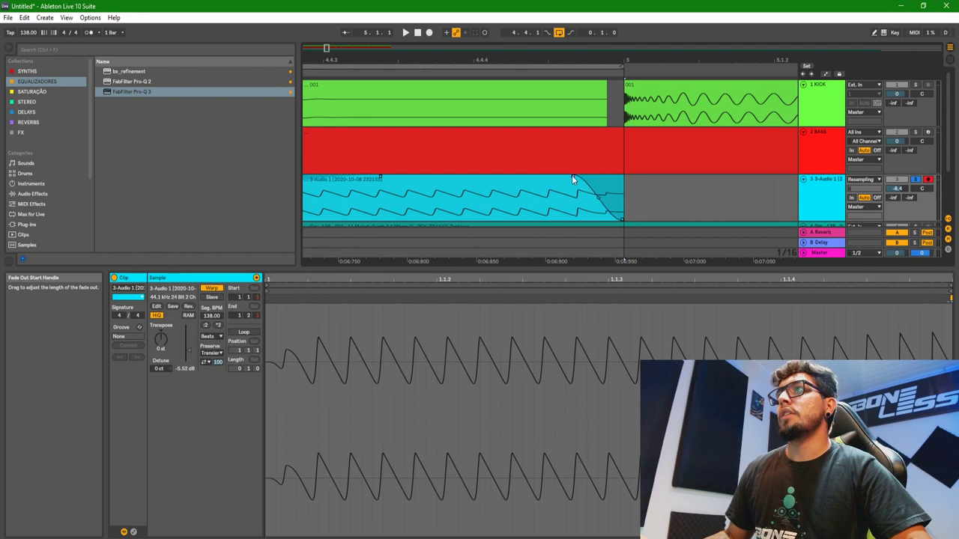
# Step: Turn the arrangement grid off and shorten the end of the reversed clip to about the middle of 4.4.4
pyautogui.rightClick(660, 194)
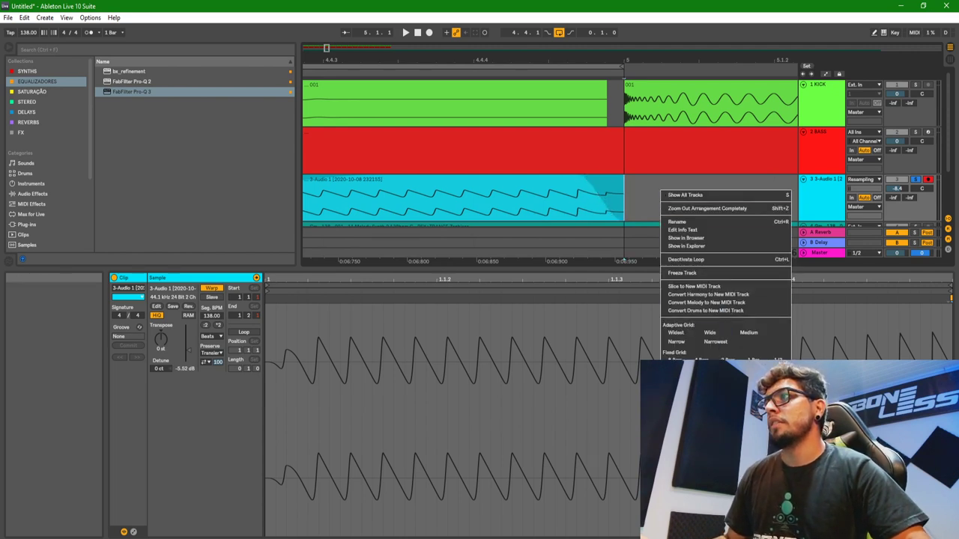
pyautogui.press('Escape')
pyautogui.click(605, 190)
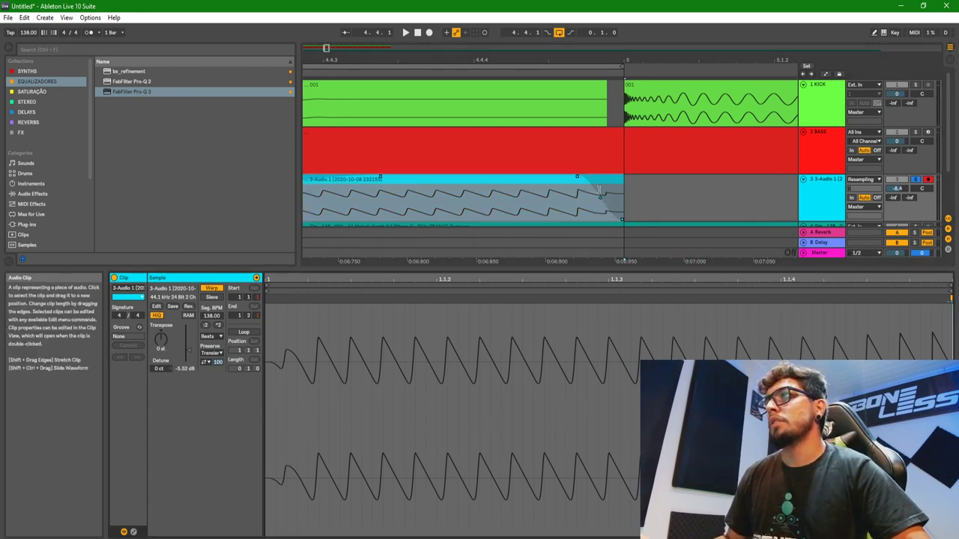
pyautogui.rightClick(651, 199)
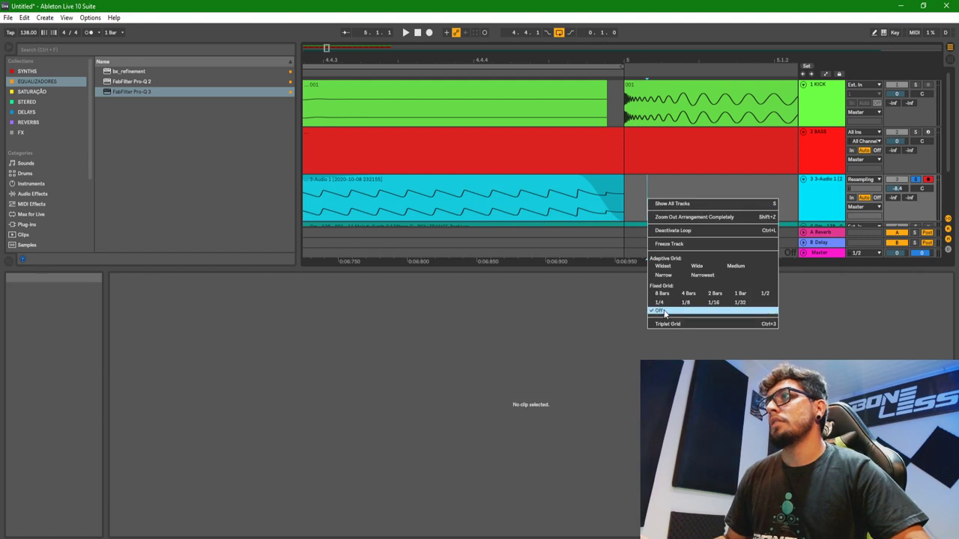
pyautogui.click(702, 275)
pyautogui.rightClick(634, 191)
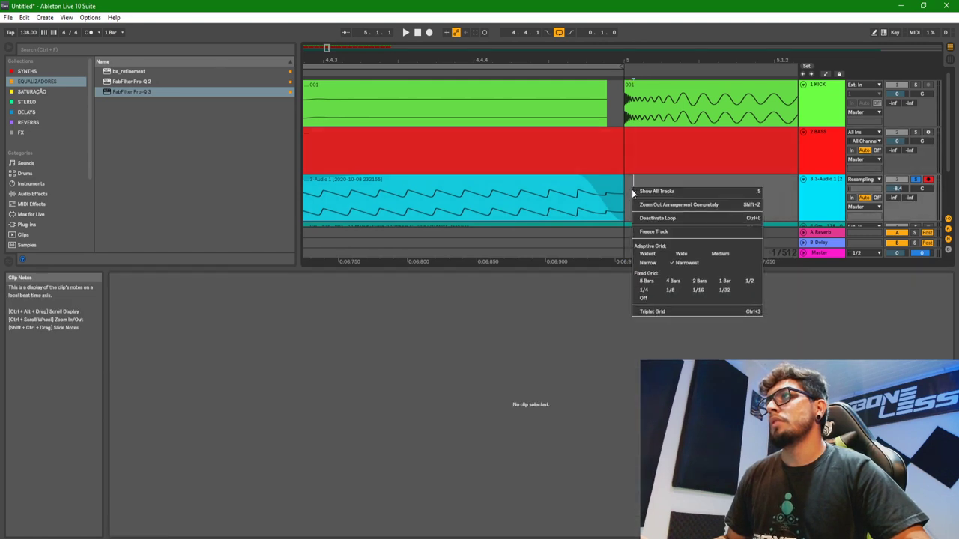
pyautogui.click(645, 299)
pyautogui.click(617, 198)
pyautogui.moveTo(616, 198); pyautogui.dragTo(566, 198)
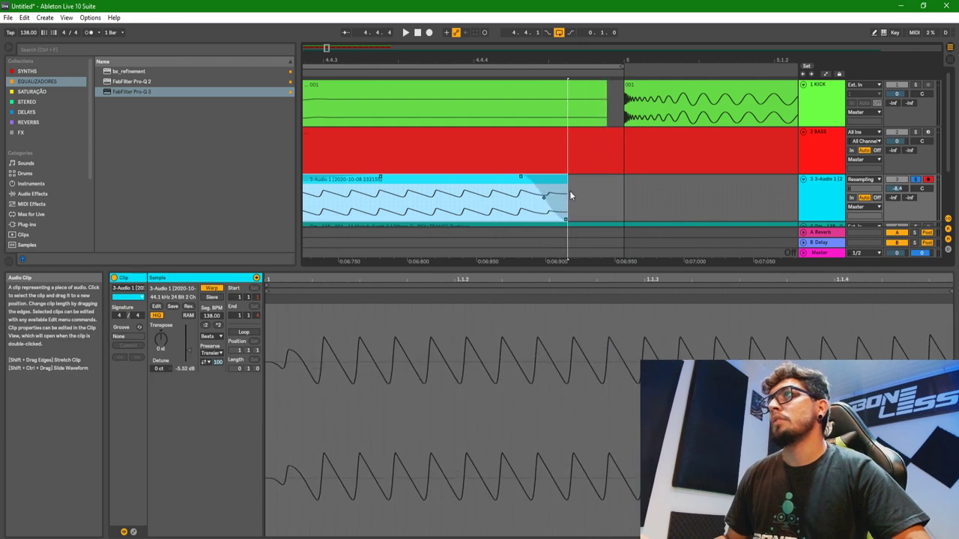
# Step: Set the arrangement to a fixed 1/16 grid and set the resampled track's volume to -1.3 dB
pyautogui.moveTo(623, 60); pyautogui.dragTo(625, 46)
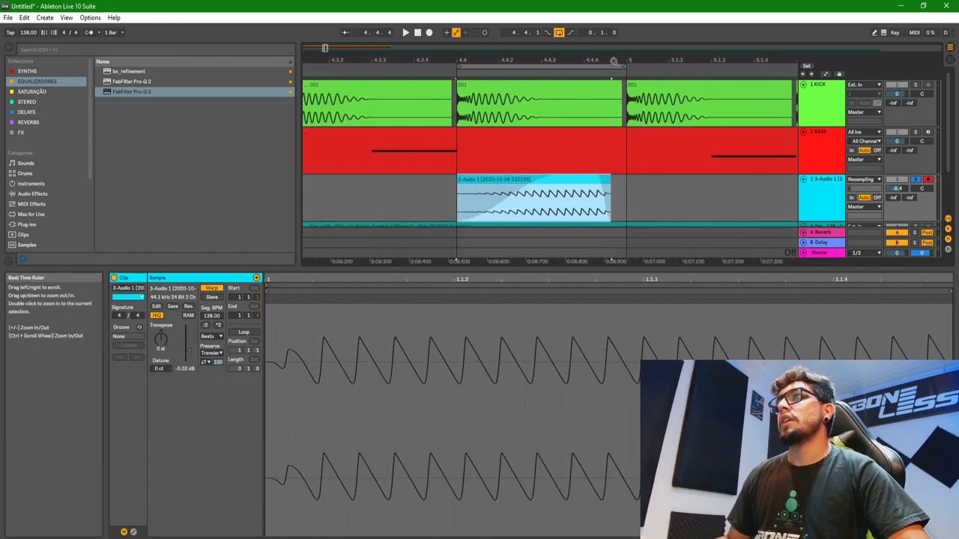
pyautogui.rightClick(649, 195)
pyautogui.click(712, 310)
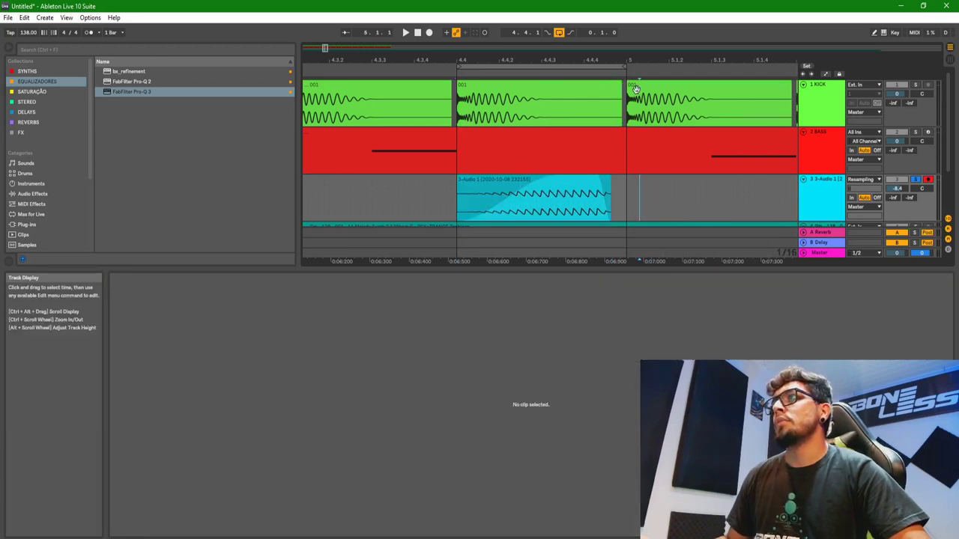
pyautogui.press('-')
pyautogui.press('-')
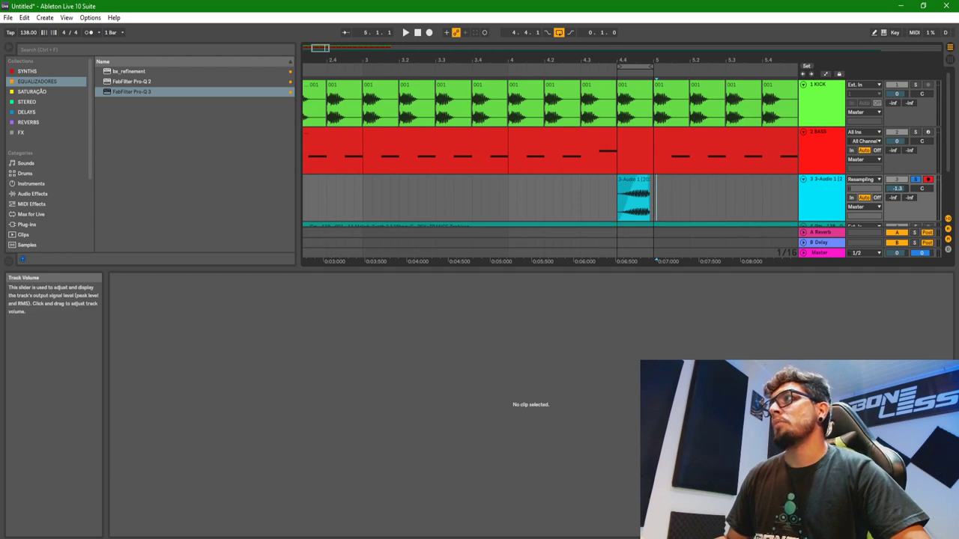
# Step: Select from bar 1 to the end of bar 4 on the resampled track and loop that four-bar range
pyautogui.moveTo(635, 200); pyautogui.dragTo(145, 208)
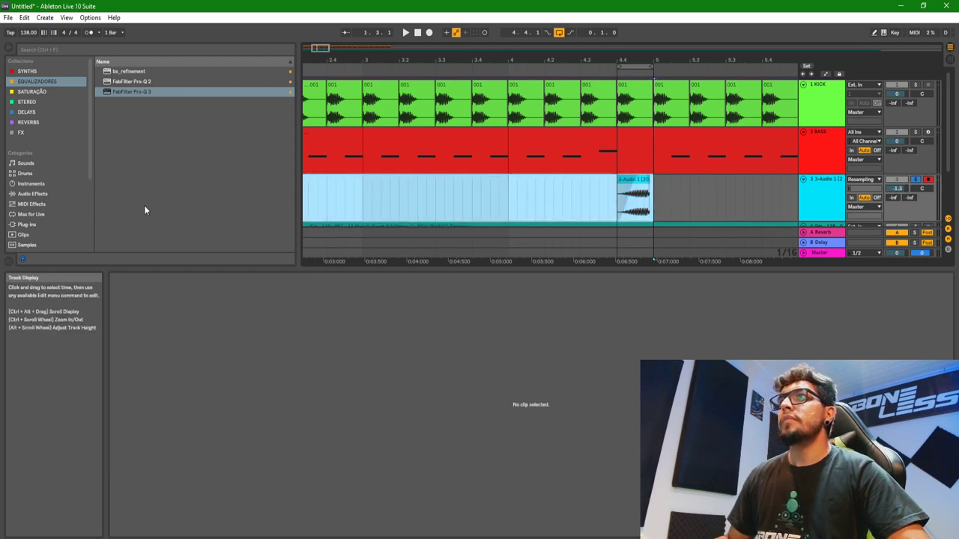
pyautogui.press('-')
pyautogui.moveTo(327, 68); pyautogui.dragTo(317, 197)
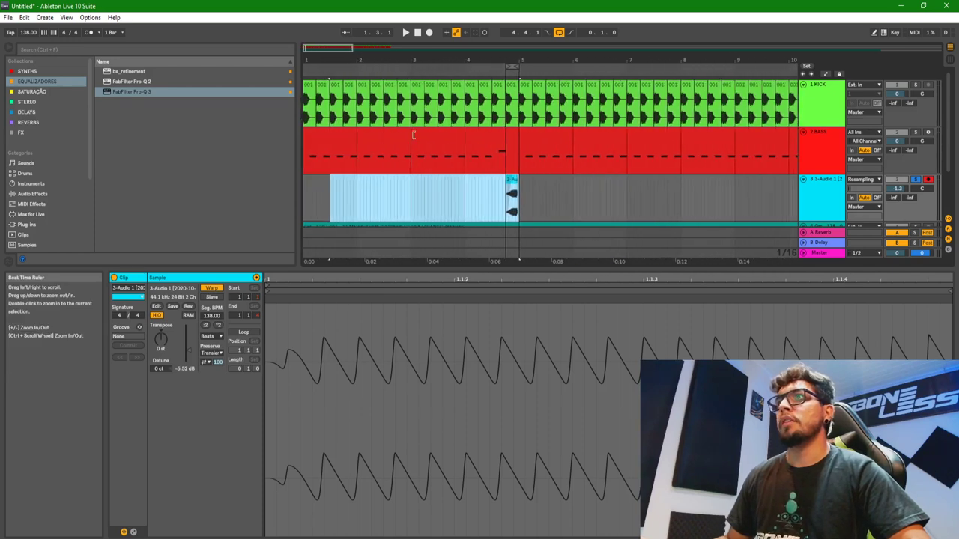
pyautogui.hotkey('ctrl', 'l')
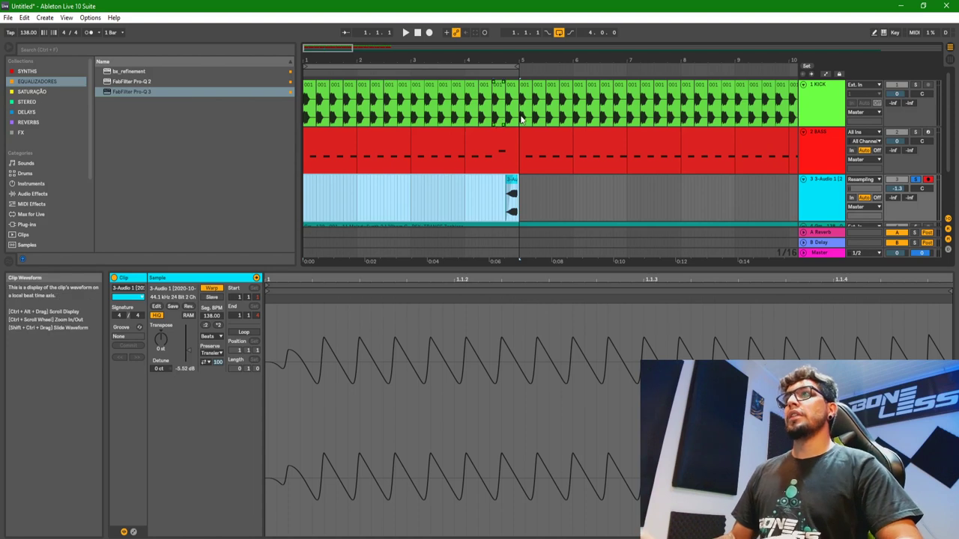
# Step: Set the arrangement to a fixed 1 Bar grid and select the first four bars across all tracks
pyautogui.rightClick(558, 208)
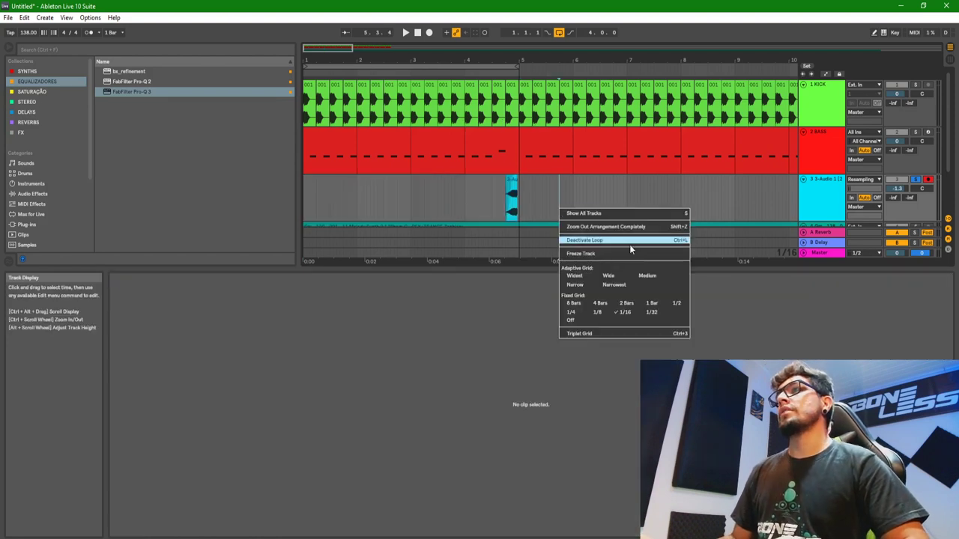
pyautogui.click(651, 303)
pyautogui.moveTo(524, 193); pyautogui.dragTo(253, 199)
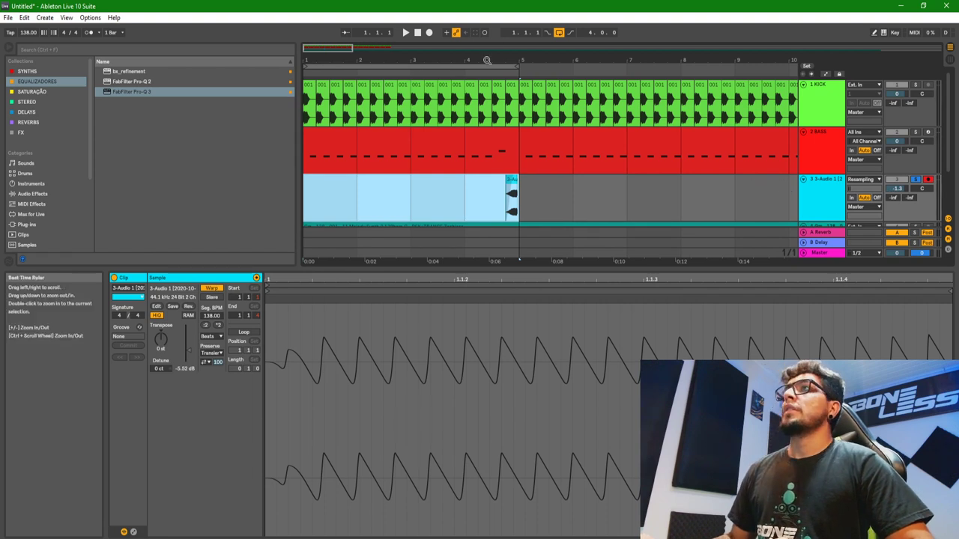
pyautogui.keyDown('shift'); pyautogui.click(496, 87); pyautogui.keyUp('shift')
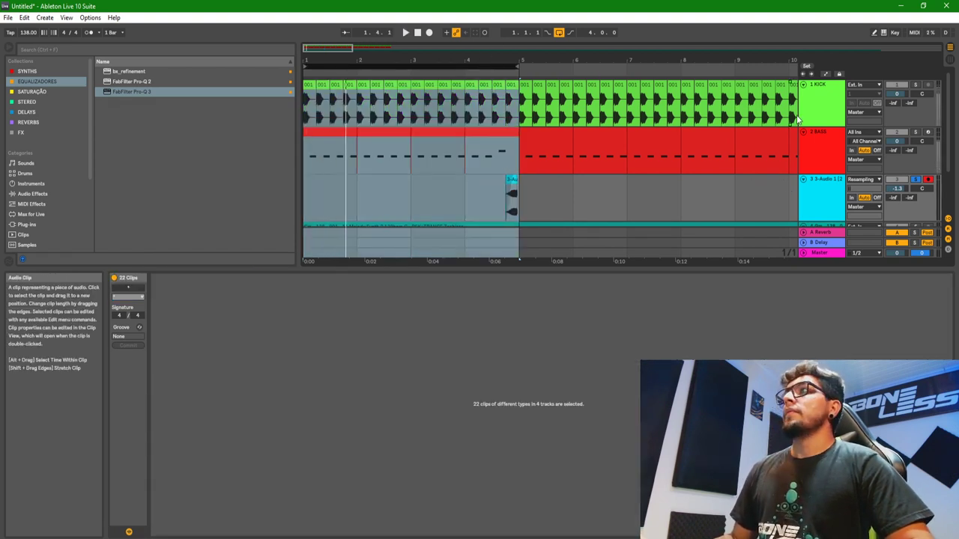
# Step: Turn off solo so all tracks sound and play the four-bar loop from the start
pyautogui.click(915, 132)
pyautogui.click(915, 133)
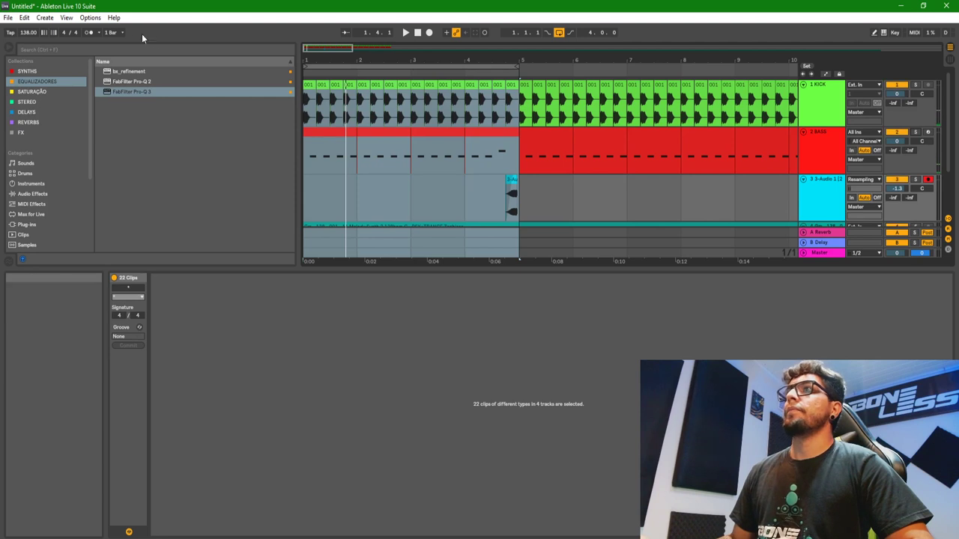
pyautogui.click(336, 72)
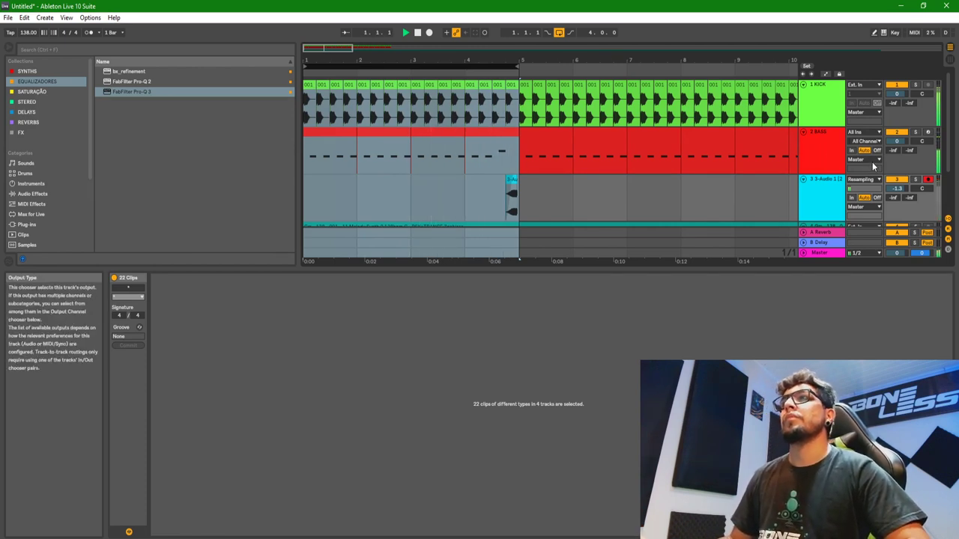
# Step: With the grid off, move the reversed clip so it ends exactly at bar 5 and slightly shorten its fade-out
pyautogui.moveTo(567, 74); pyautogui.dragTo(504, 214)
pyautogui.rightClick(504, 214)
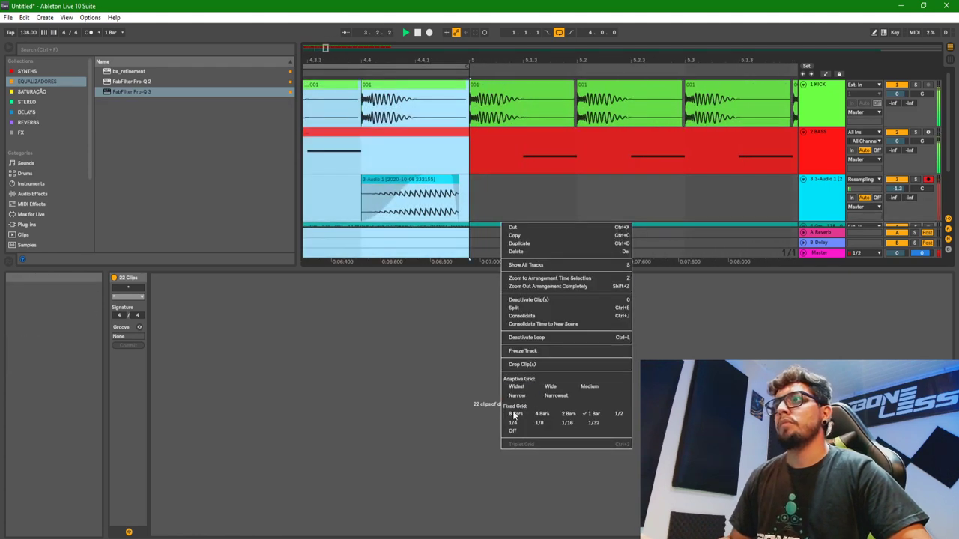
pyautogui.click(513, 431)
pyautogui.rightClick(507, 201)
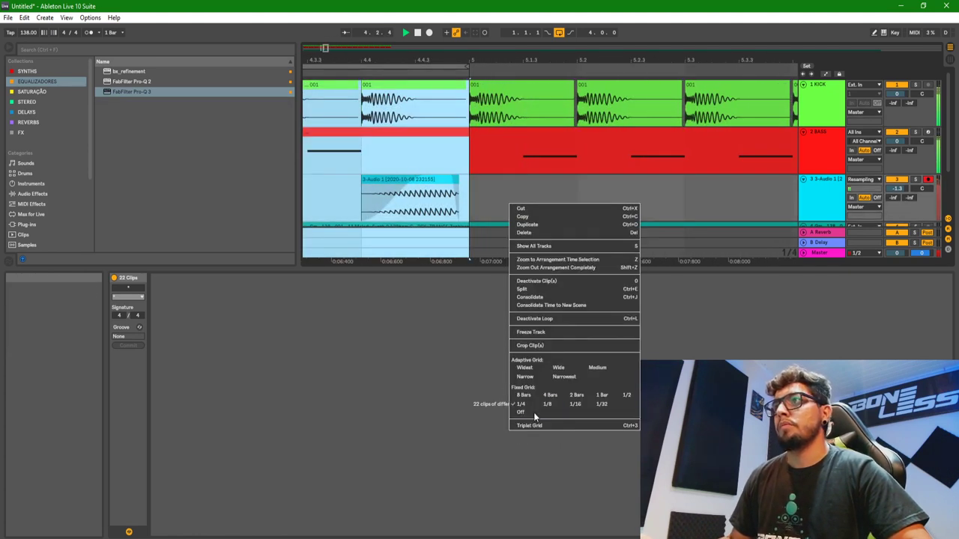
pyautogui.click(533, 412)
pyautogui.click(508, 191)
pyautogui.click(427, 185)
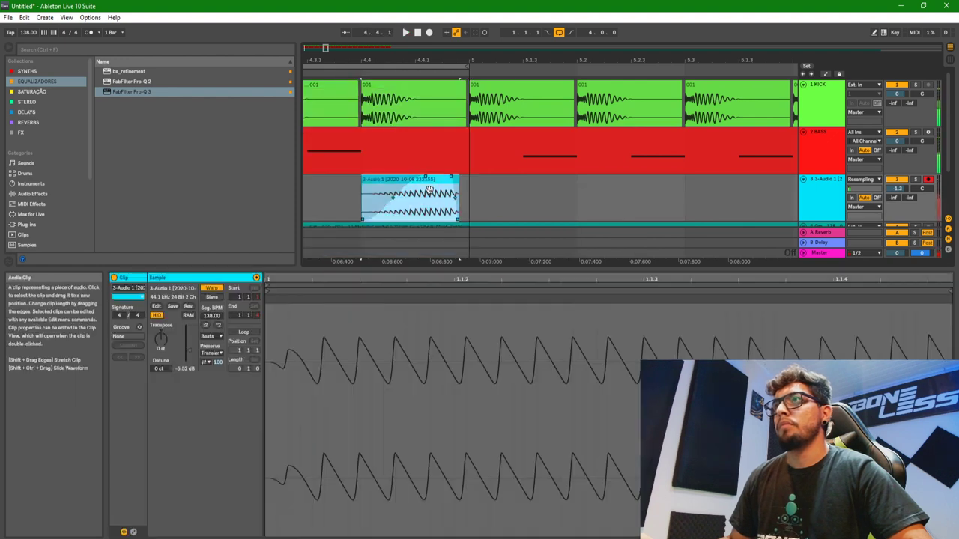
pyautogui.moveTo(441, 193); pyautogui.dragTo(431, 186)
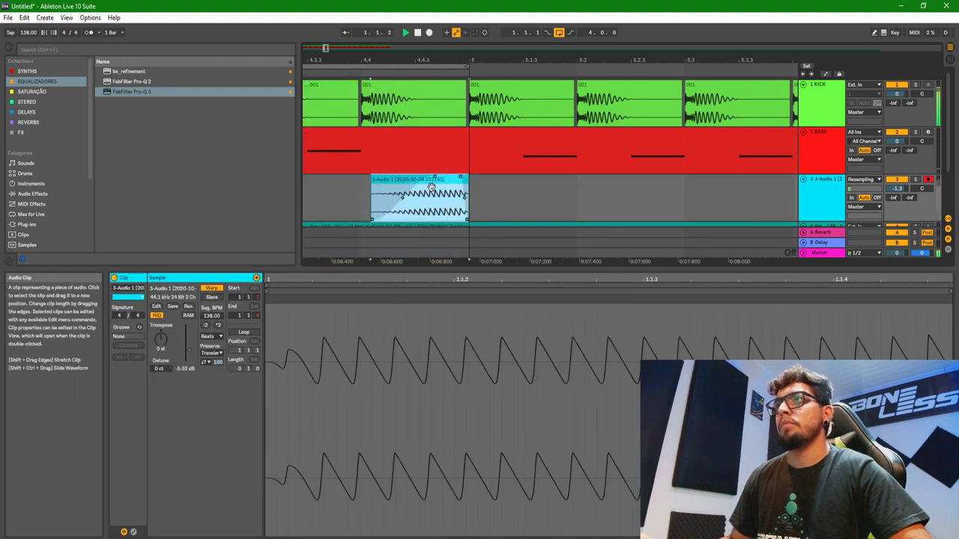
pyautogui.click(464, 180)
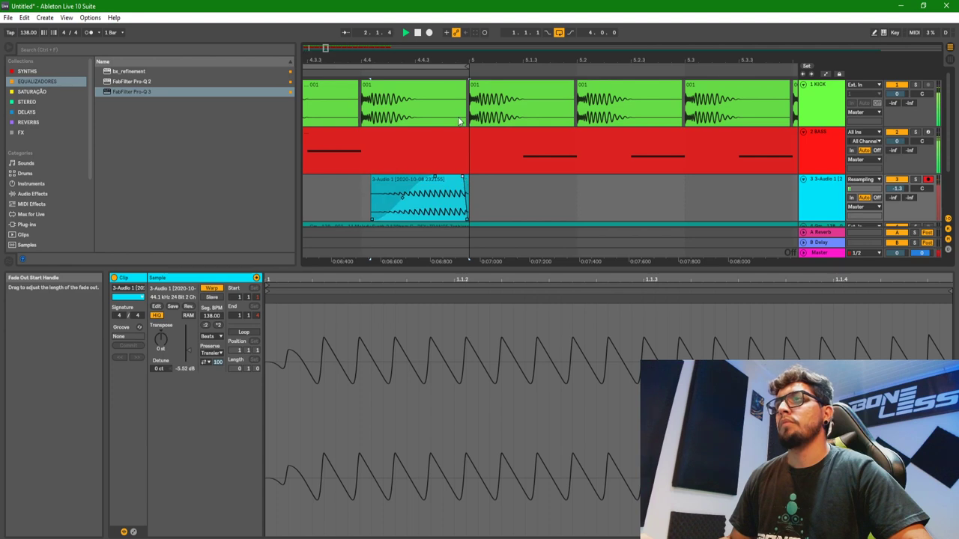
pyautogui.moveTo(431, 70); pyautogui.dragTo(449, 38)
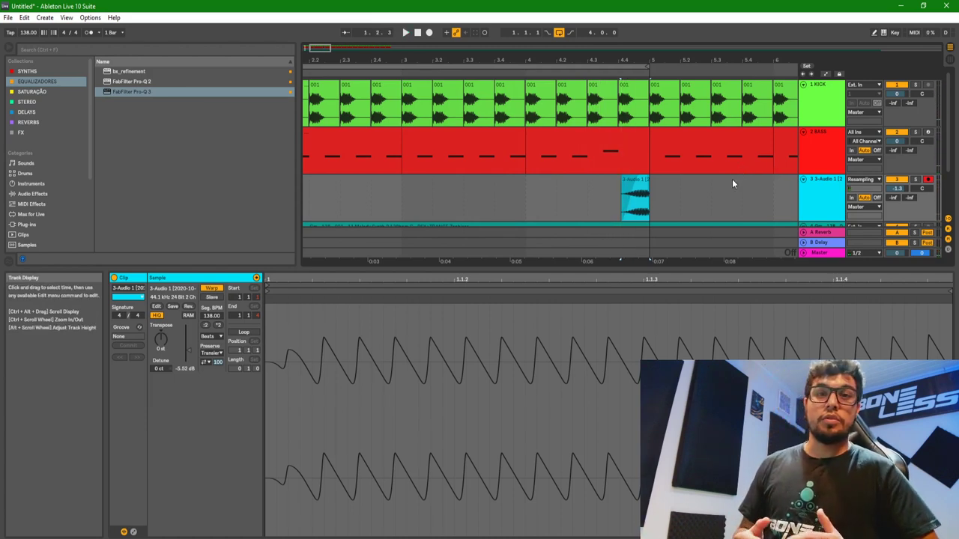
pyautogui.moveTo(448, 75); pyautogui.dragTo(447, 59)
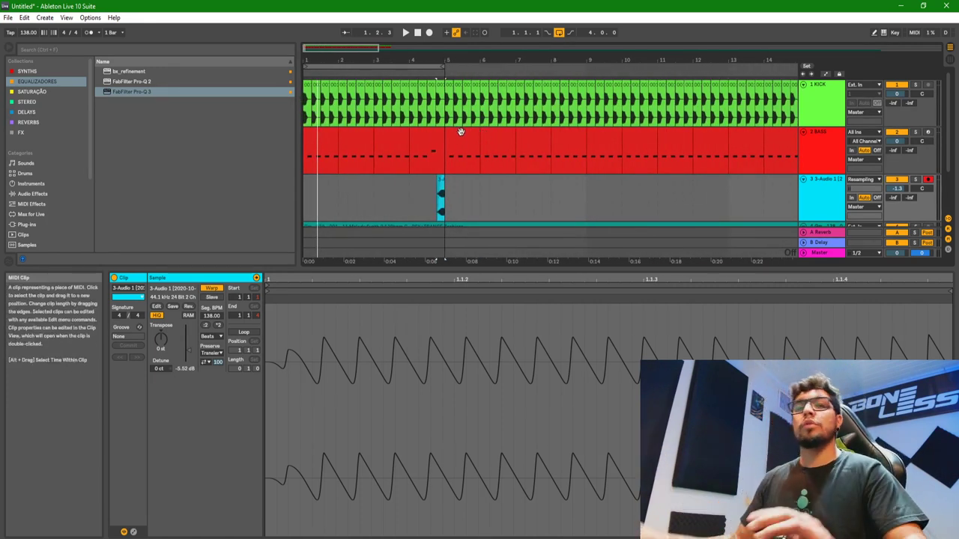
# Step: Set the arrangement to a fixed 1/16 grid
pyautogui.click(829, 149)
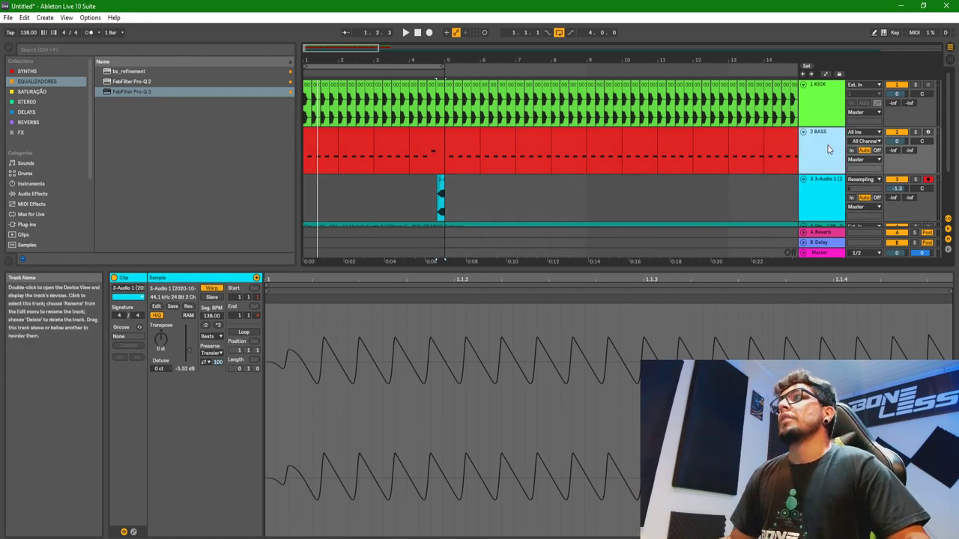
pyautogui.moveTo(442, 65); pyautogui.dragTo(437, 120)
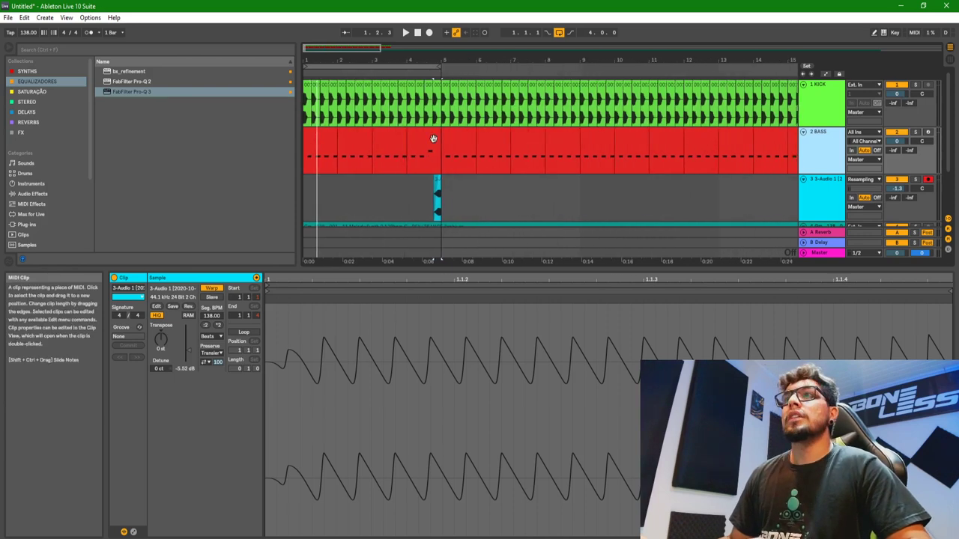
pyautogui.click(432, 149)
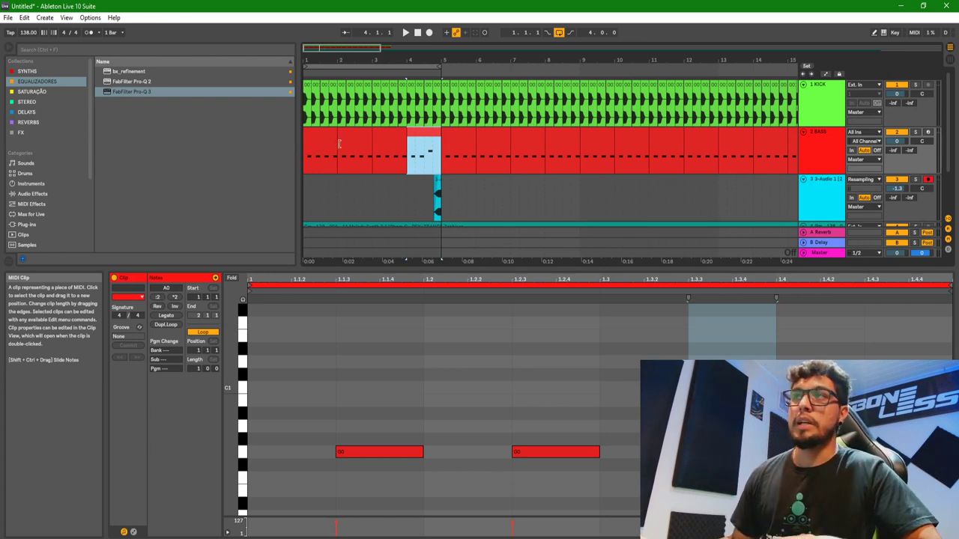
pyautogui.rightClick(527, 192)
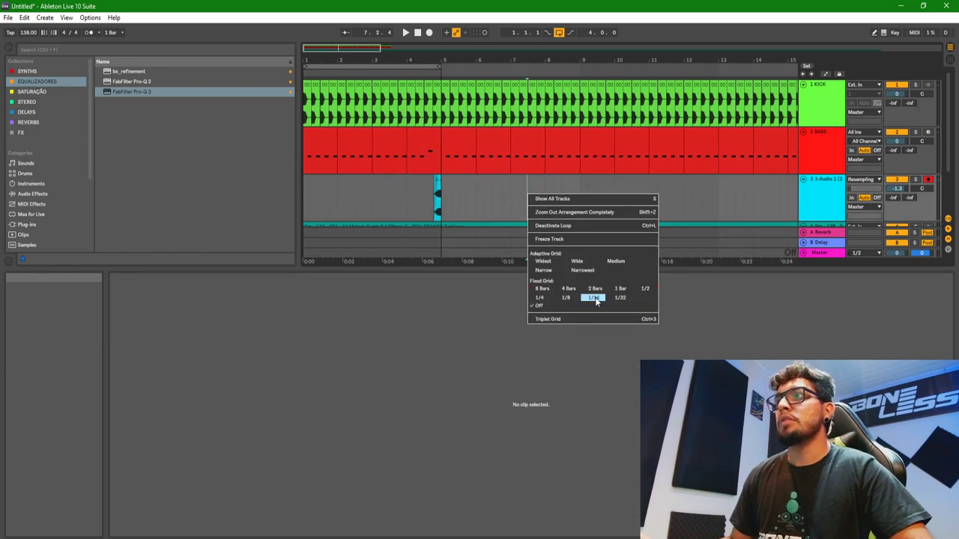
pyautogui.click(594, 297)
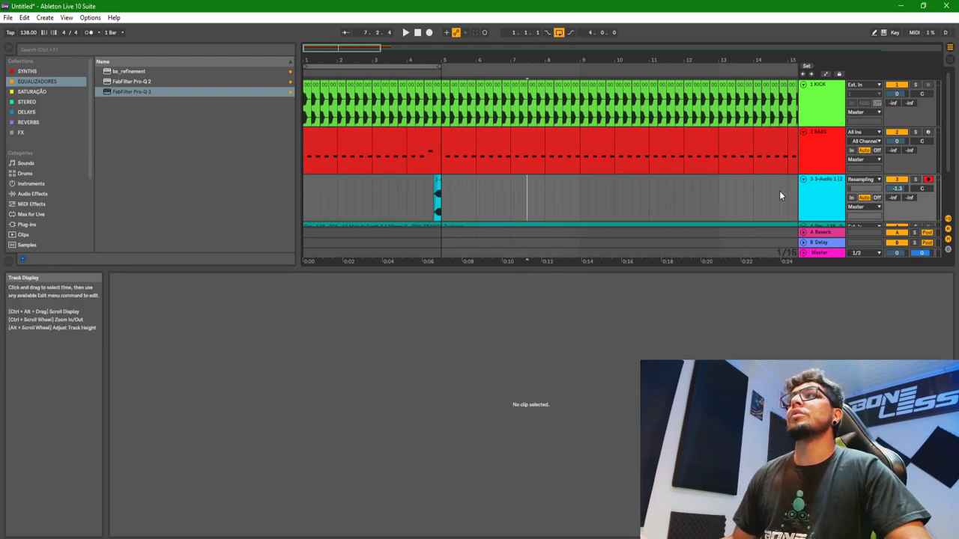
# Step: Rename the resampled audio track as BASS REVERS
pyautogui.click(816, 184)
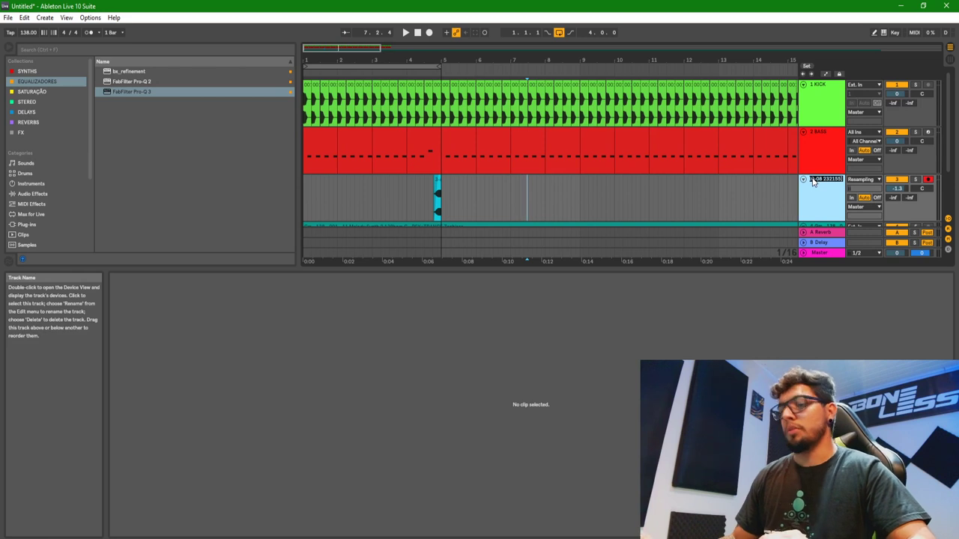
pyautogui.press('BackSpace')
pyautogui.write('BASS REVERS')
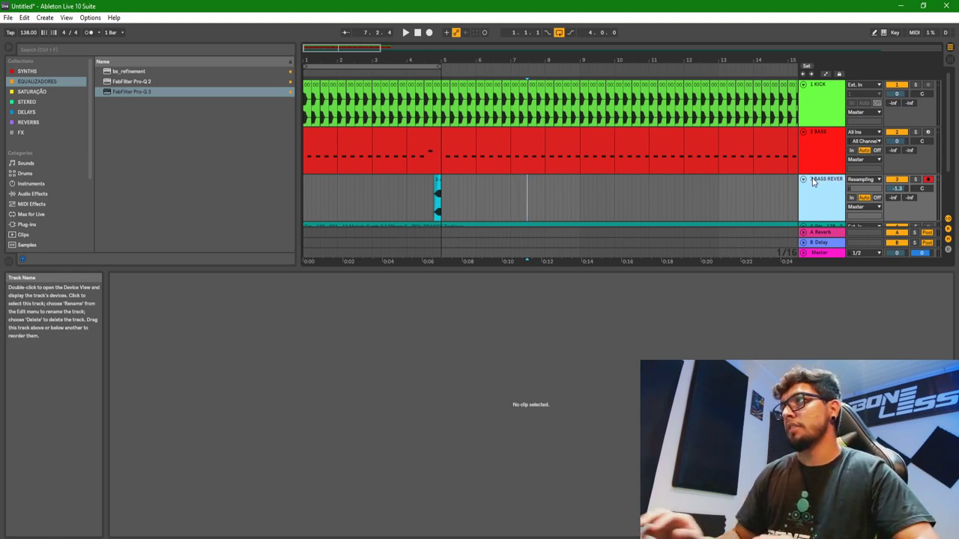
pyautogui.press('Return')
# Step: Colour the reversed bass track red and apply the track colour to its clip
pyautogui.rightClick(814, 182)
pyautogui.click(809, 225)
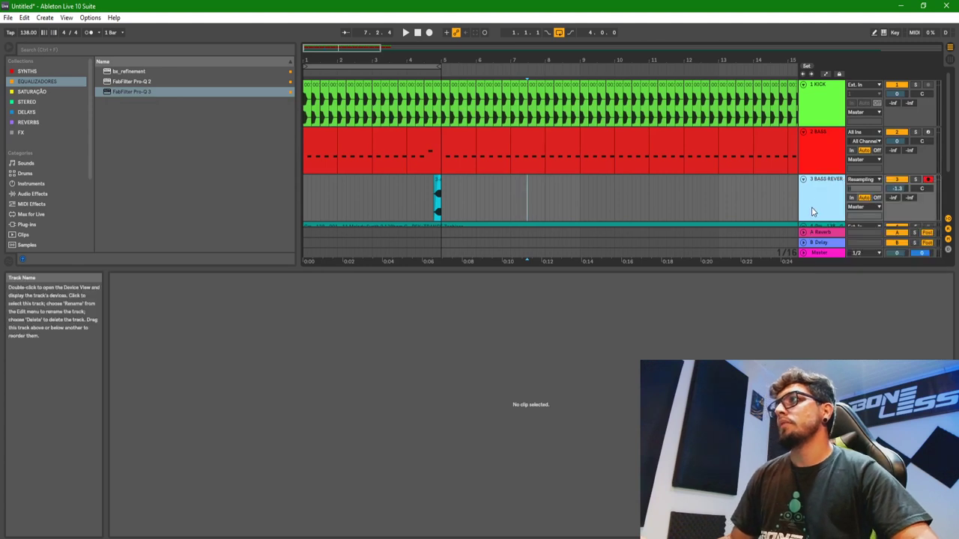
pyautogui.rightClick(819, 205)
pyautogui.click(825, 339)
pyautogui.rightClick(819, 204)
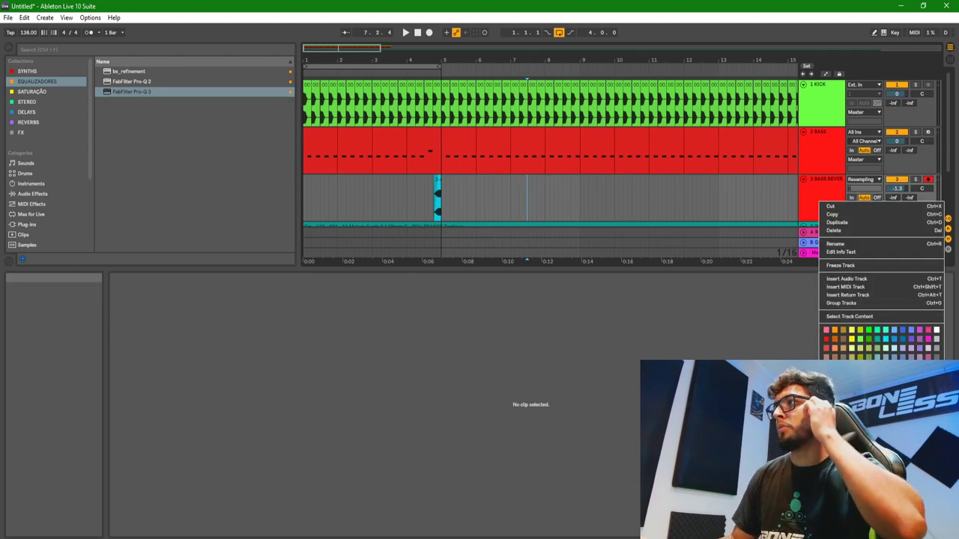
pyautogui.click(847, 369)
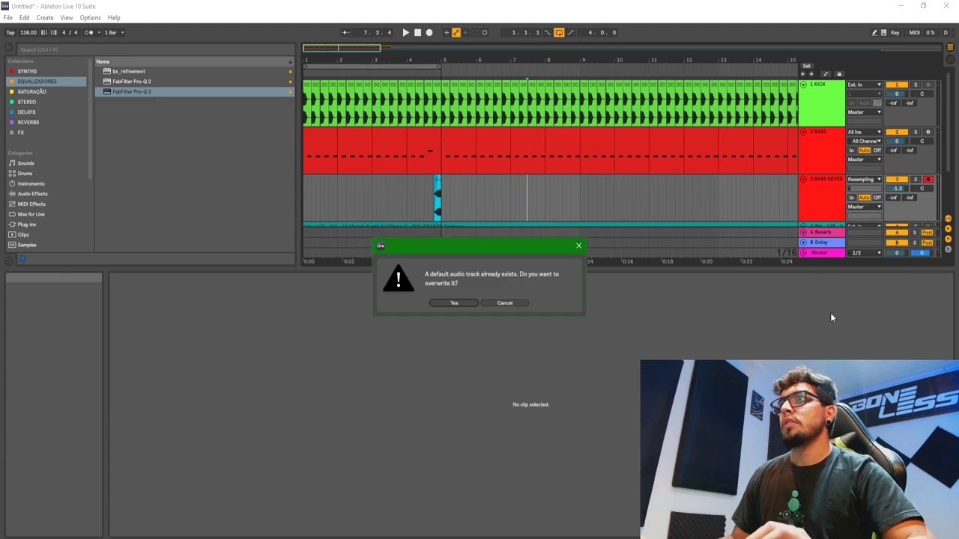
pyautogui.press('Return')
pyautogui.rightClick(829, 200)
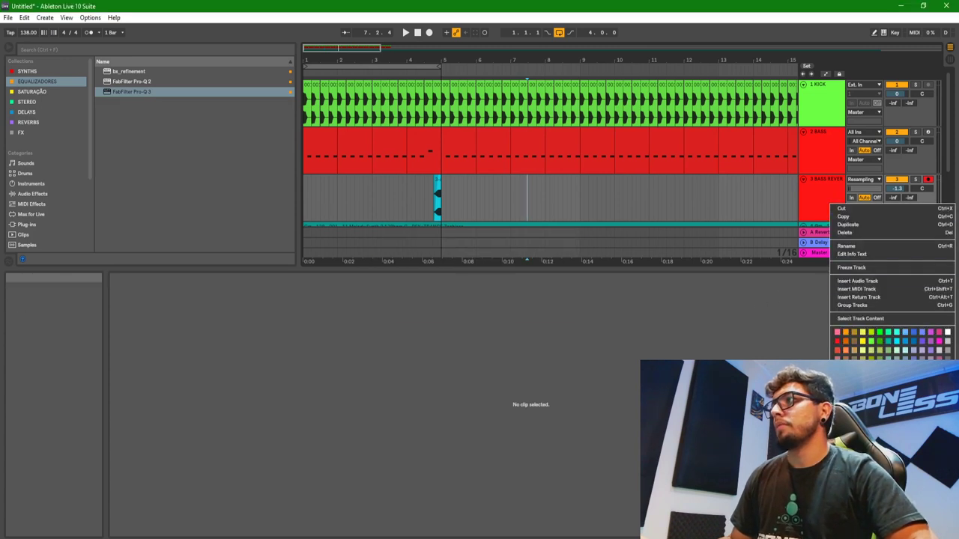
pyautogui.click(854, 316)
# Step: Fold the reversed bass and BASS tracks and set the arrangement to the Narrow adaptive grid
pyautogui.click(803, 180)
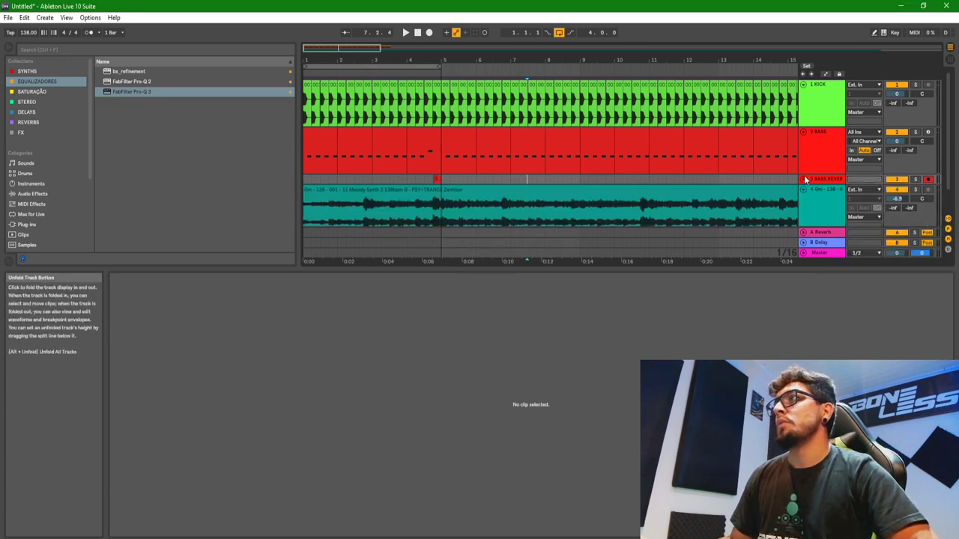
pyautogui.click(804, 133)
pyautogui.press('-')
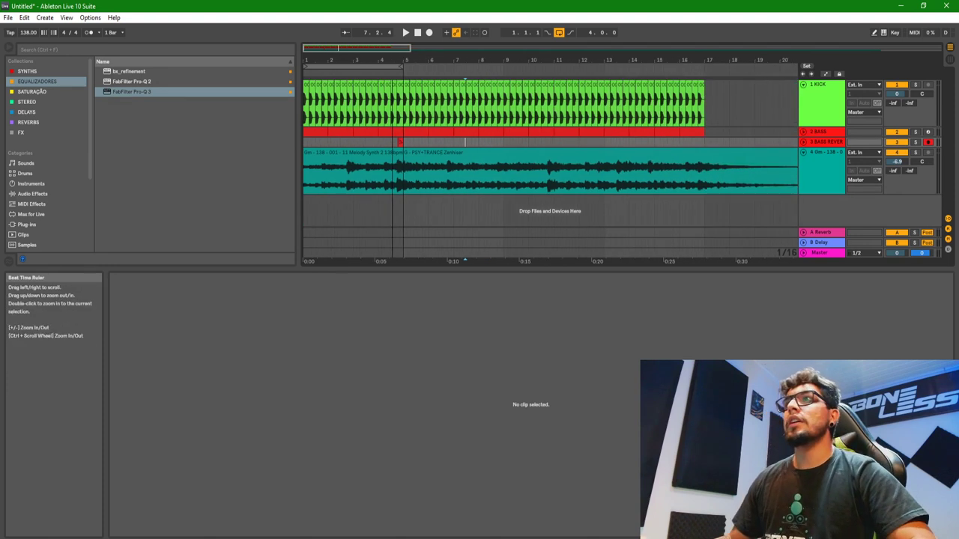
pyautogui.rightClick(607, 183)
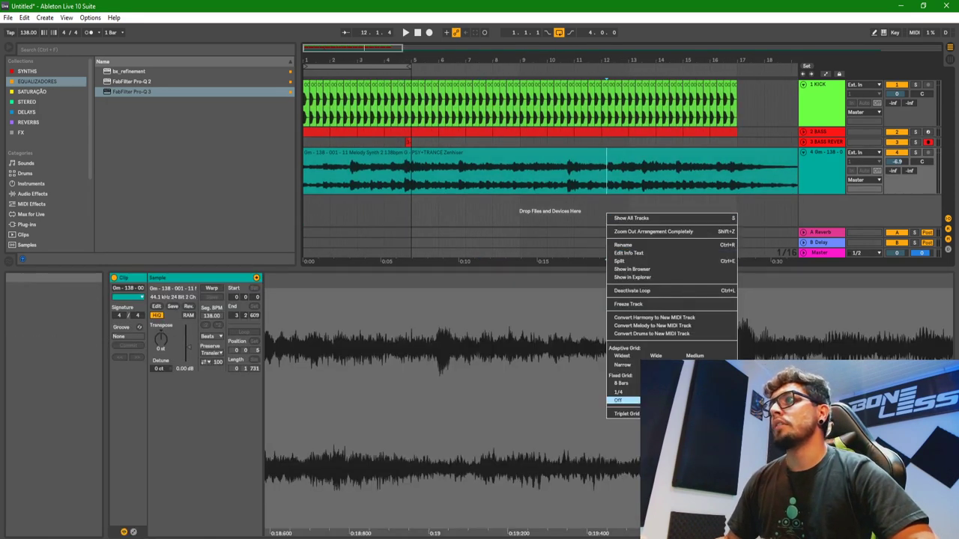
pyautogui.click(625, 365)
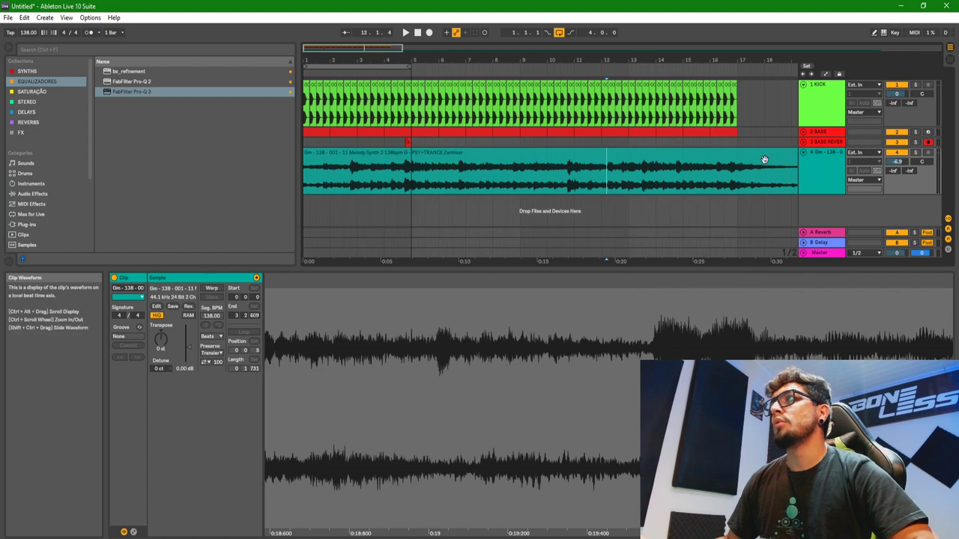
# Step: Unfold the BASS track and open its bar 1 clip in the note editor
pyautogui.click(803, 132)
pyautogui.moveTo(413, 156); pyautogui.dragTo(265, 148)
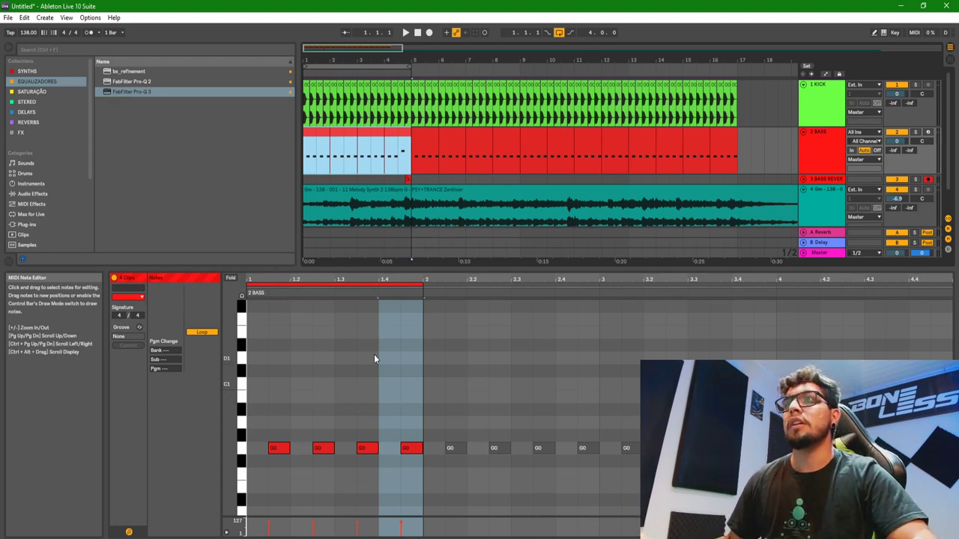
pyautogui.press('+')
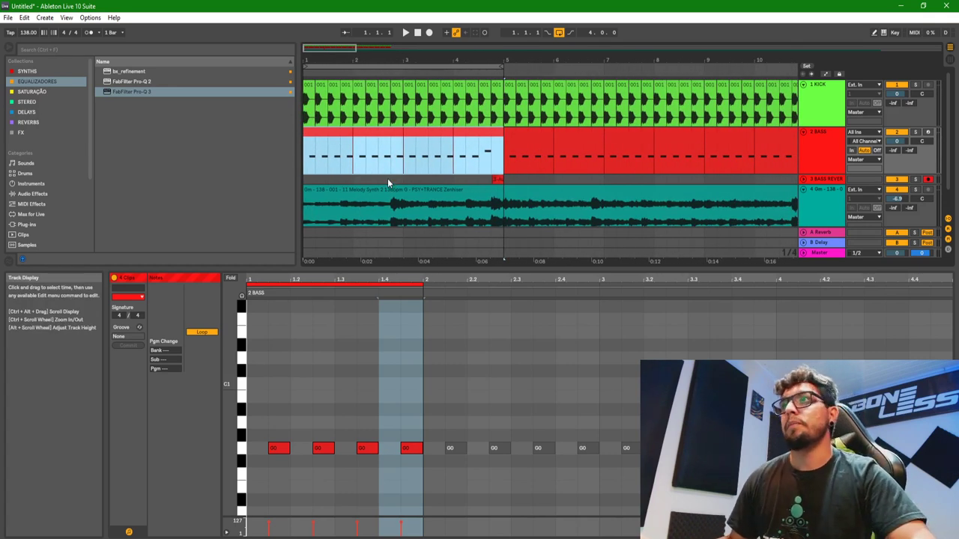
pyautogui.moveTo(308, 161); pyautogui.dragTo(345, 167)
pyautogui.press('space')
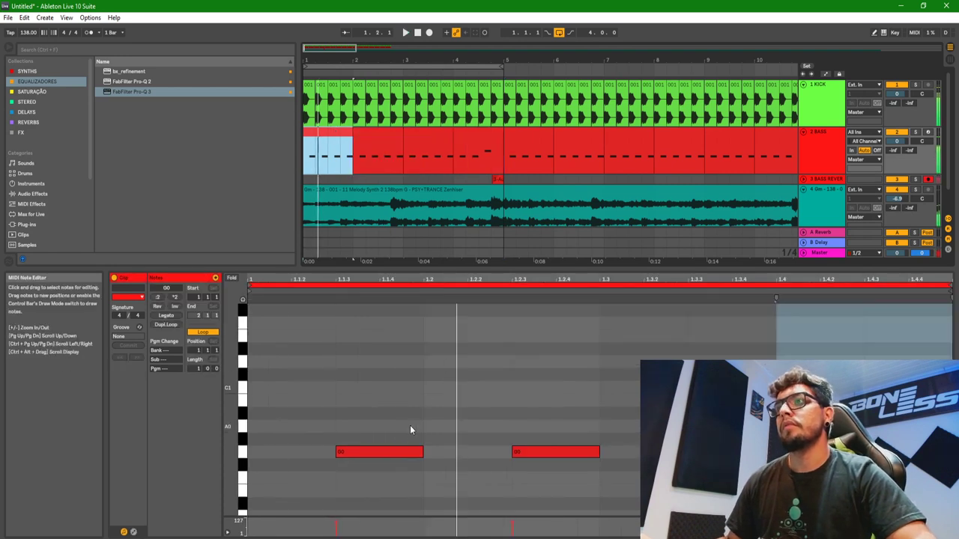
# Step: On a fixed 1/16 note grid, add a G0 note from 1.2.2 to 1.2.4 and make the original second note start at 1.2.4
pyautogui.rightClick(553, 454)
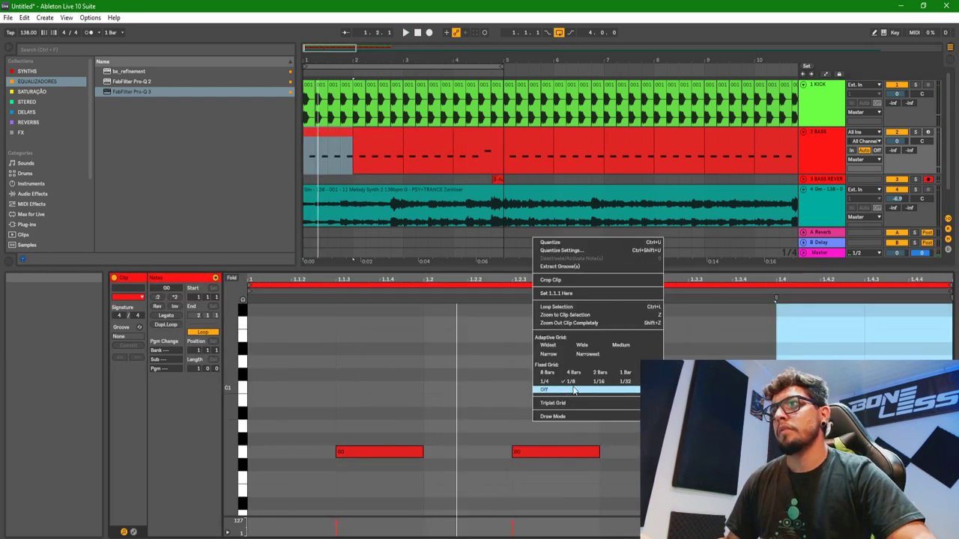
pyautogui.click(599, 380)
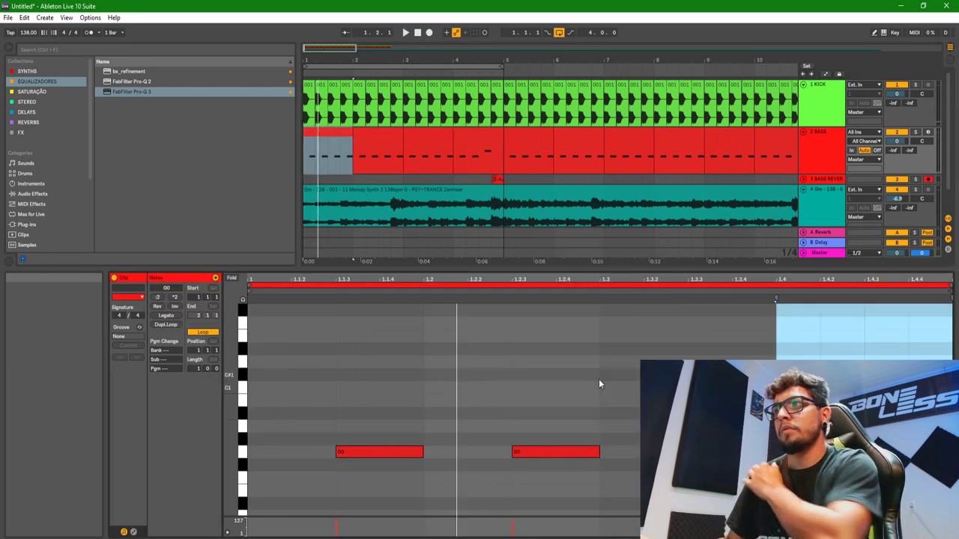
pyautogui.doubleClick(501, 452)
pyautogui.moveTo(512, 450); pyautogui.dragTo(556, 451)
pyautogui.click(574, 454)
pyautogui.press('space')
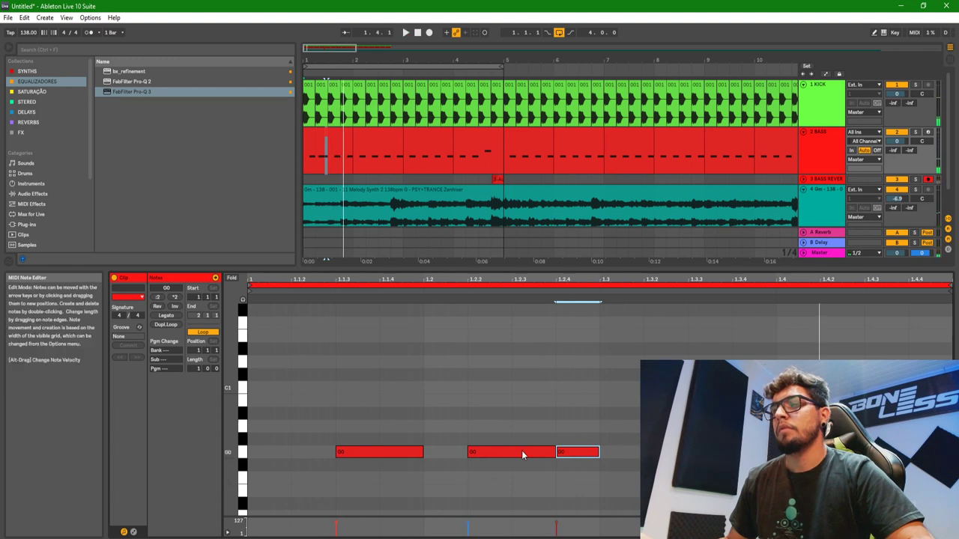
# Step: Slightly shorten the ends of the two G0 notes starting at 1.2.2 and 1.2.4
pyautogui.moveTo(555, 452); pyautogui.dragTo(547, 452)
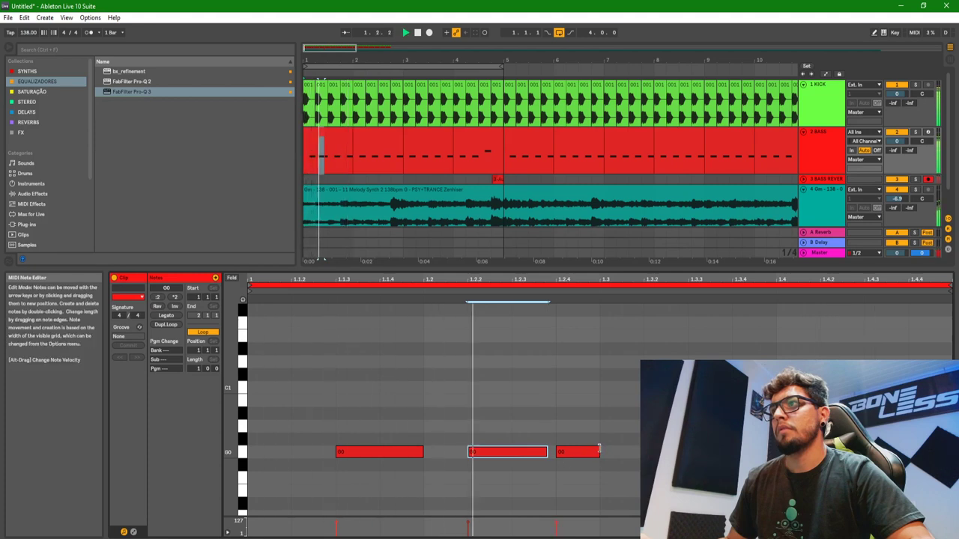
pyautogui.moveTo(598, 452); pyautogui.dragTo(593, 452)
pyautogui.click(594, 451)
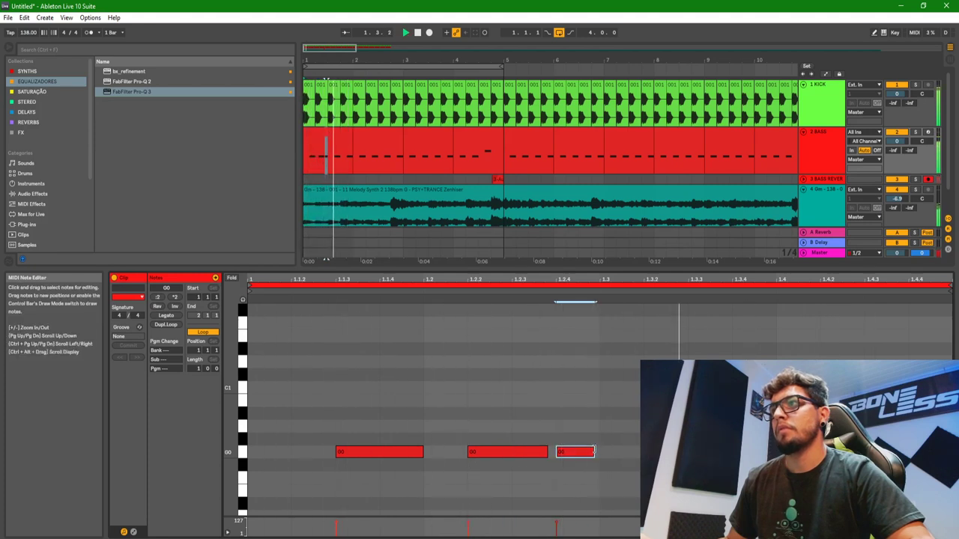
# Step: Duplicate the edited bar 1 bass clip over bars 2 and 3, listening to the loop
pyautogui.click(336, 135)
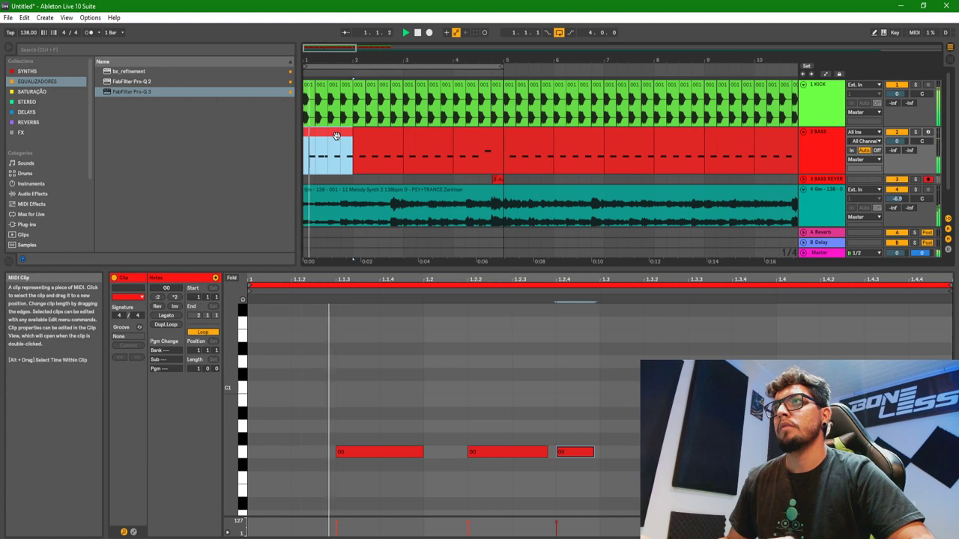
pyautogui.hotkey('ctrl', 'd')
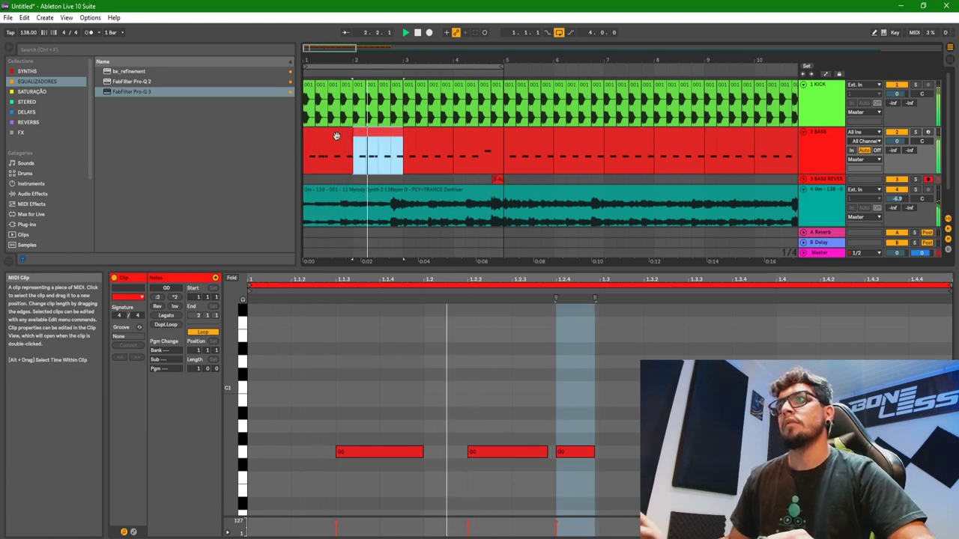
pyautogui.hotkey('ctrl', 'd')
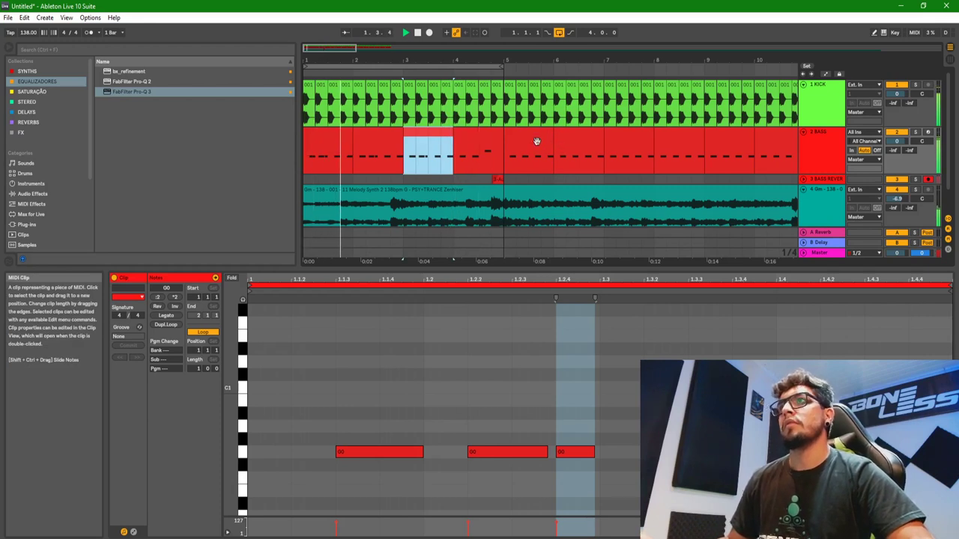
pyautogui.press('space')
# Step: Search the plug-ins for LFO and add LFOTool_x64 after Sylenth1 on the BASS track
pyautogui.click(333, 136)
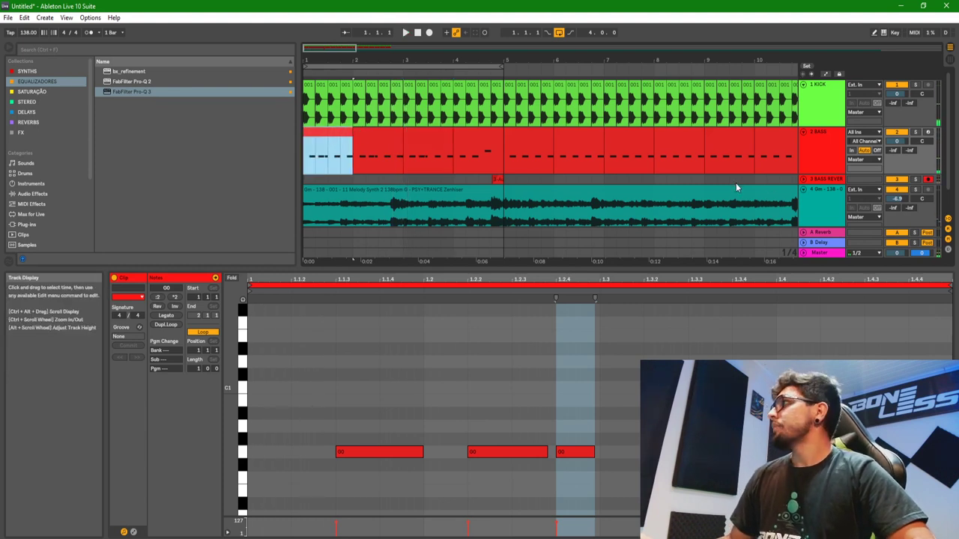
pyautogui.click(811, 152)
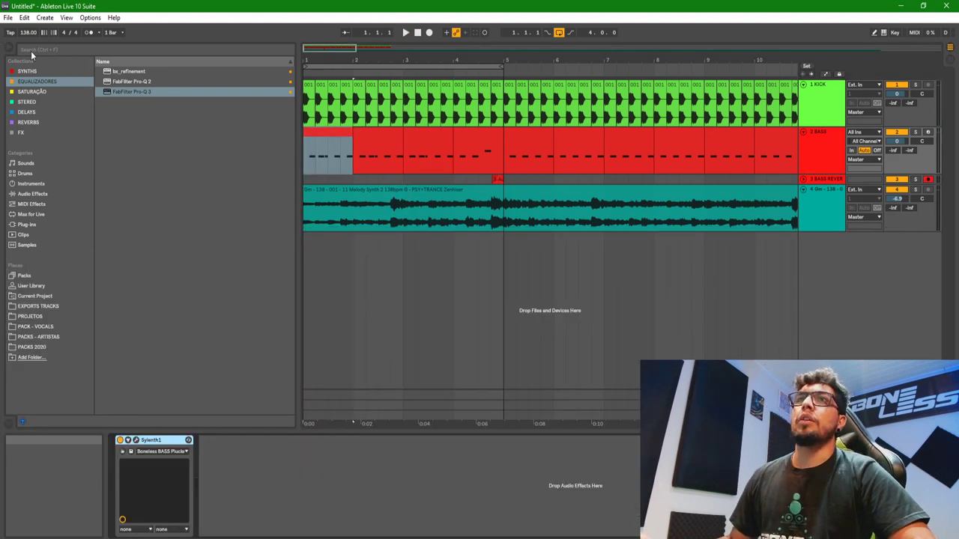
pyautogui.click(31, 51)
pyautogui.write('LFO')
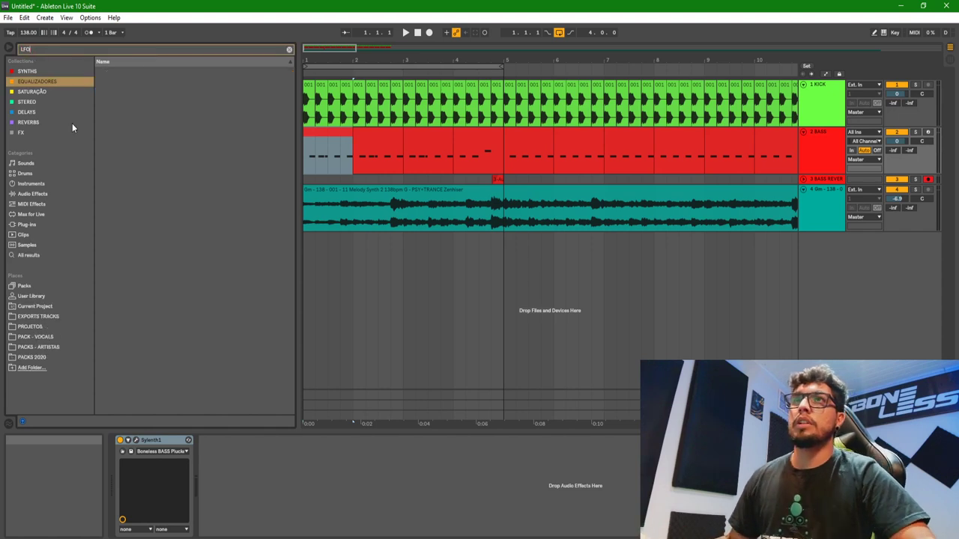
pyautogui.click(36, 226)
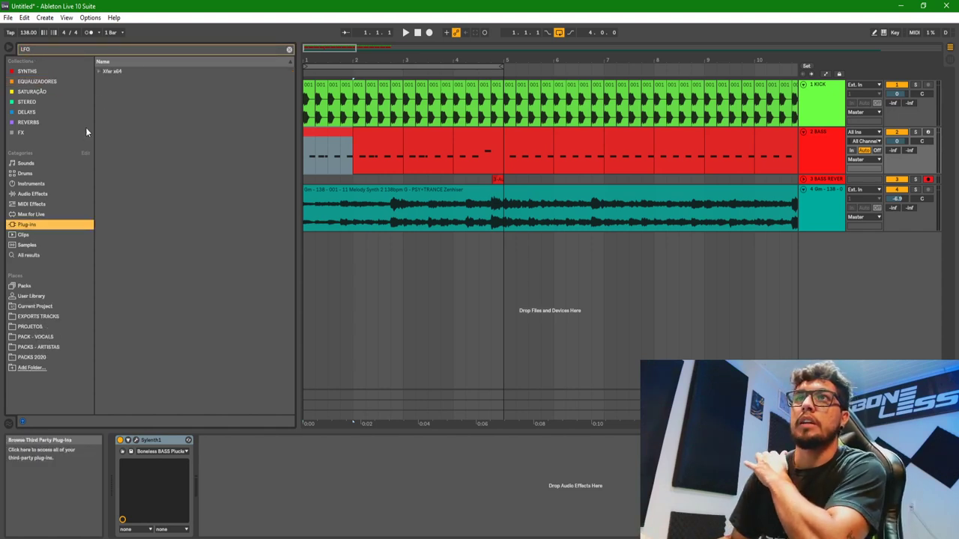
pyautogui.click(101, 71)
pyautogui.click(120, 81)
pyautogui.moveTo(357, 144); pyautogui.dragTo(357, 145)
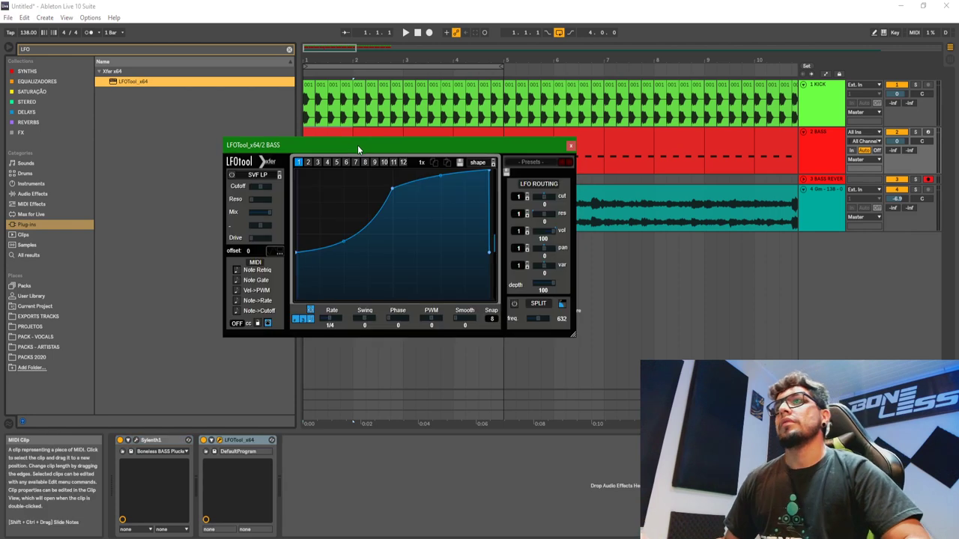
# Step: Reshape the LFOTool volume curve to reach full level at its midpoint and hold until just before the end, and play the loop
pyautogui.moveTo(490, 173); pyautogui.dragTo(484, 171)
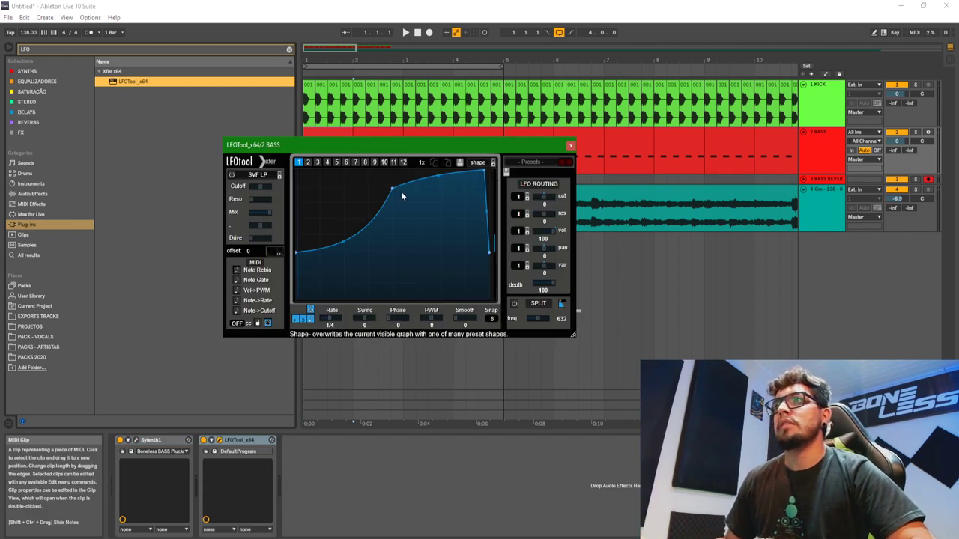
pyautogui.moveTo(397, 173); pyautogui.dragTo(394, 164)
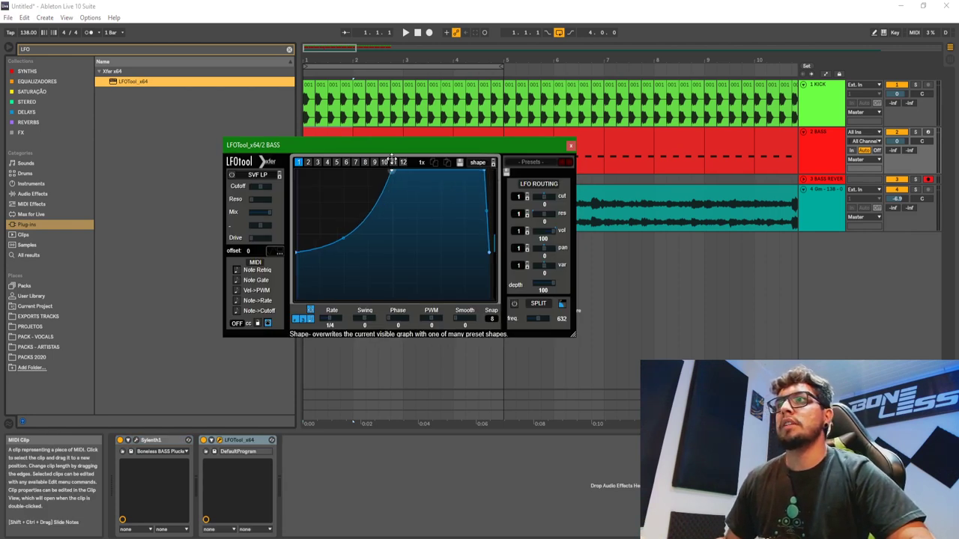
pyautogui.click(571, 145)
pyautogui.press('space')
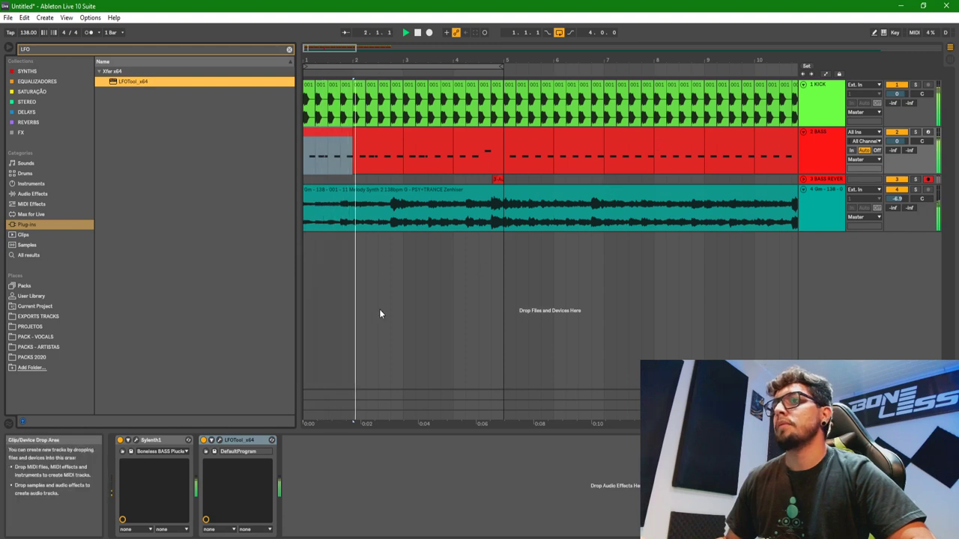
pyautogui.click(340, 161)
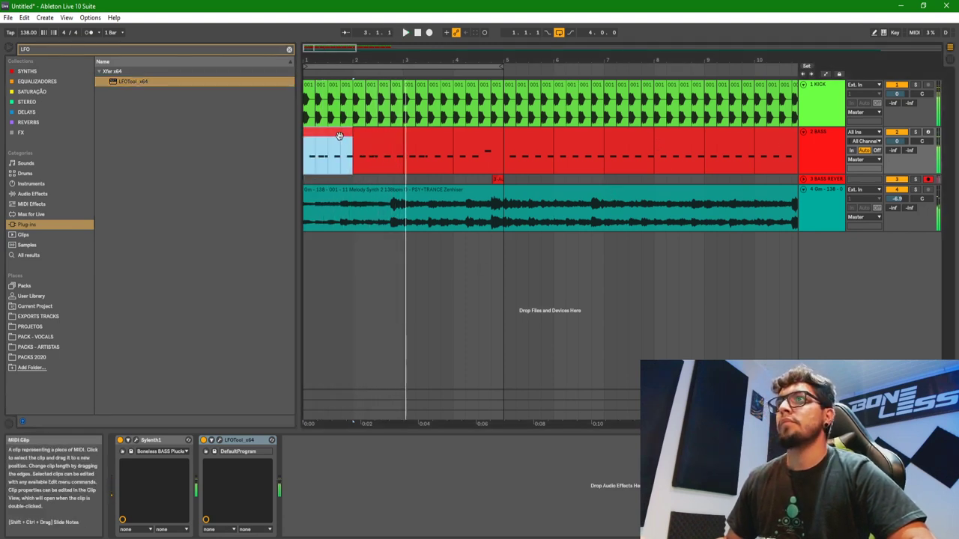
# Step: Duplicate the first two beats of the bar 1 bass clip over the following half bars to the end of bar 2
pyautogui.press('space')
pyautogui.press('space')
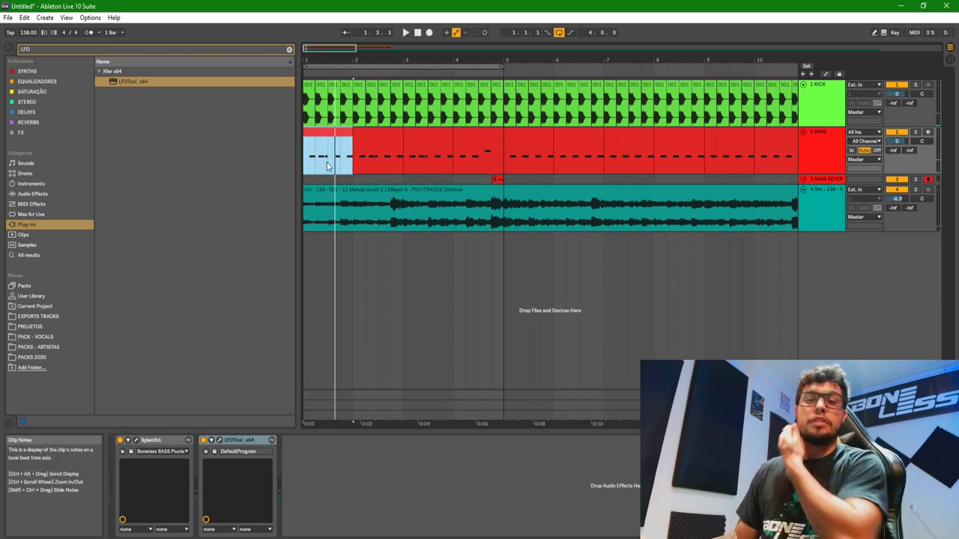
pyautogui.moveTo(329, 161); pyautogui.dragTo(304, 156)
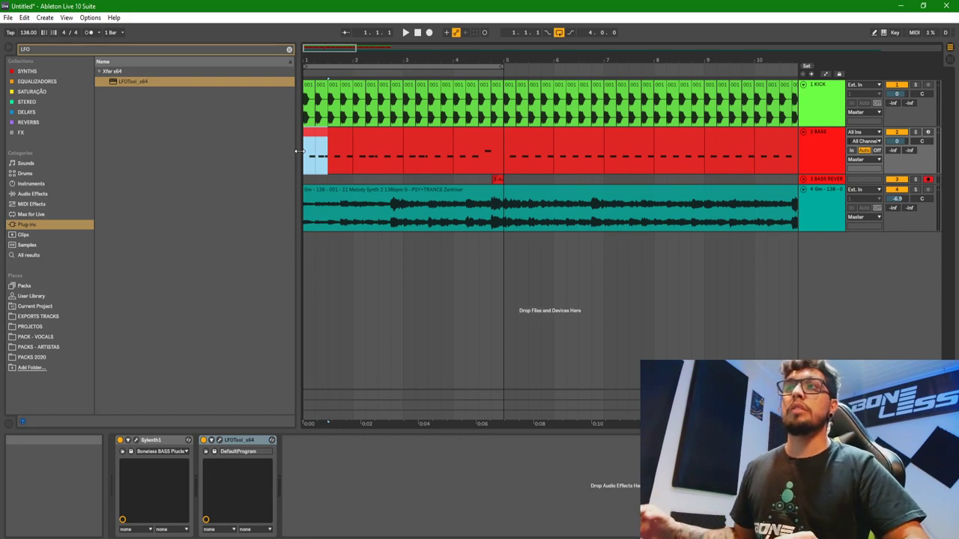
pyautogui.press('Right')
pyautogui.press('Right')
pyautogui.press('Right')
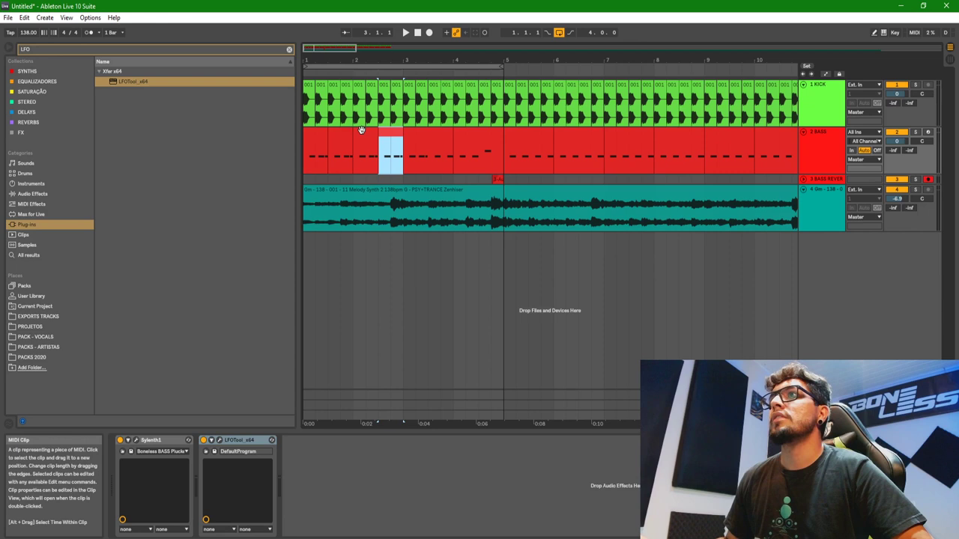
# Step: Inspect the first half-bar bass clip's notes, loop its two beats and listen to them
pyautogui.doubleClick(315, 153)
pyautogui.click(464, 377)
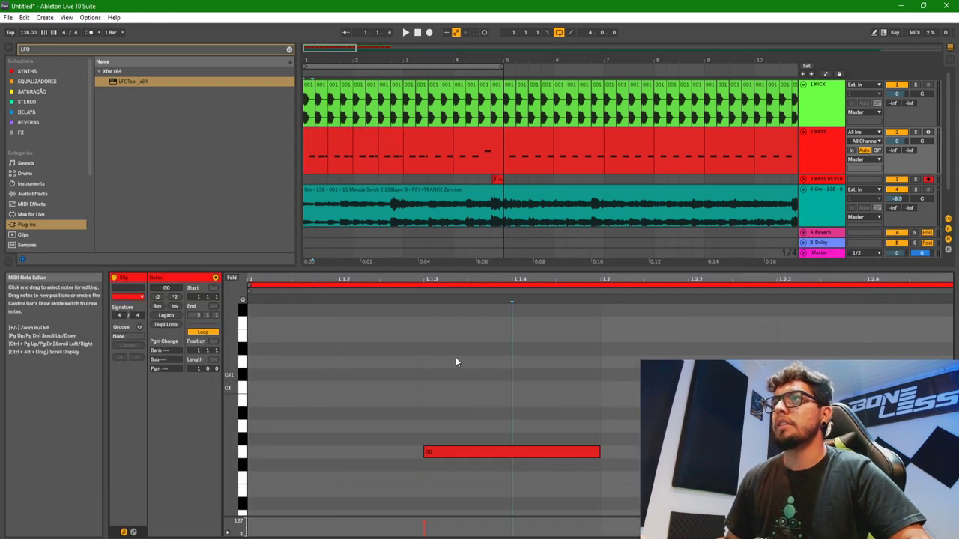
pyautogui.click(312, 141)
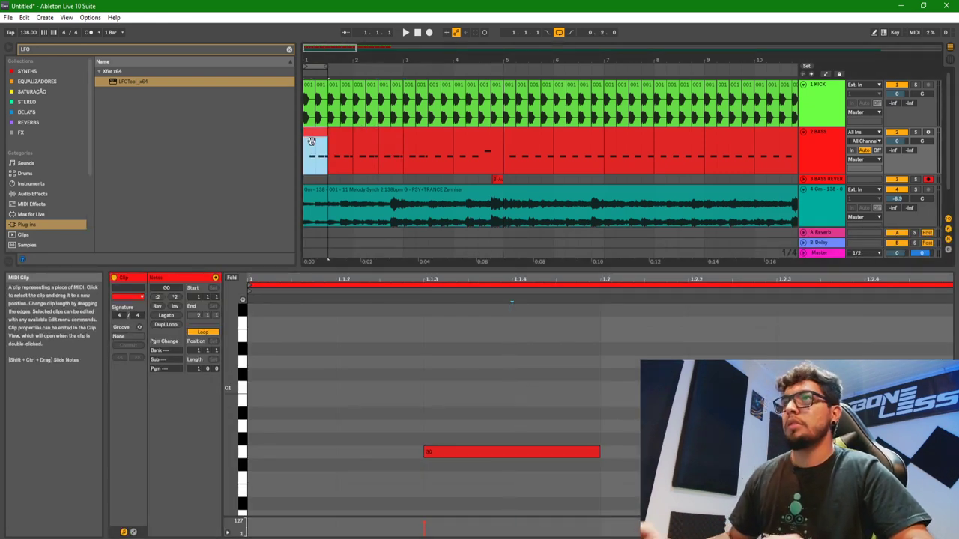
pyautogui.press('space')
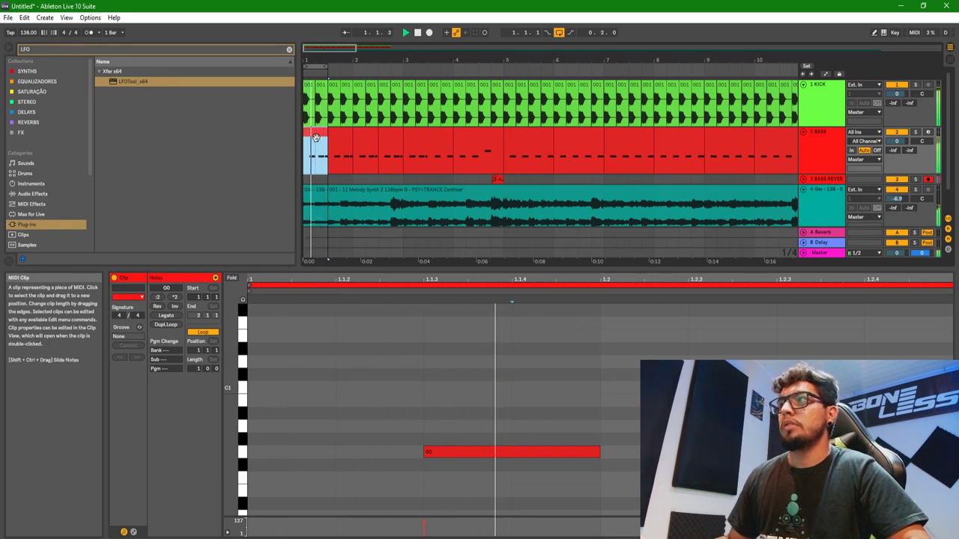
pyautogui.press('space')
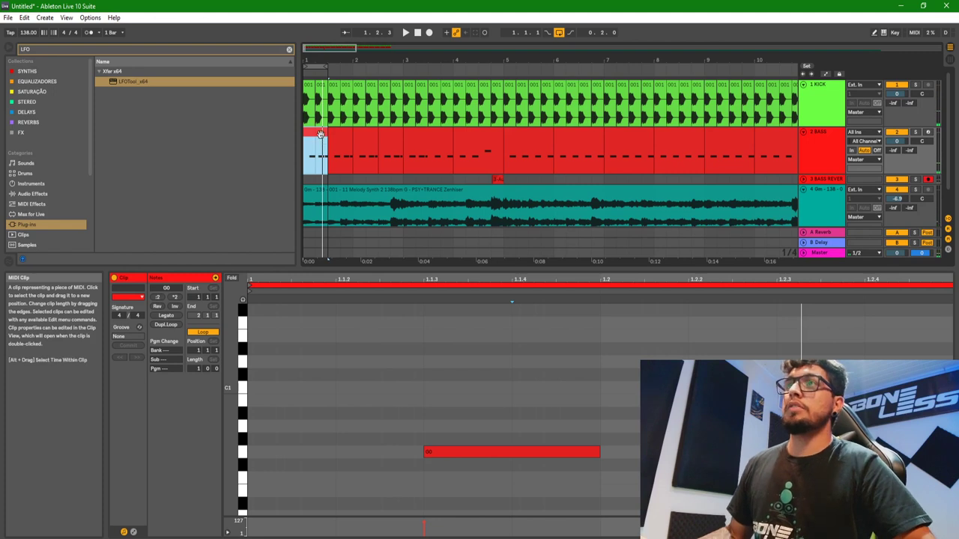
# Step: Duplicate the first half-bar bass clip repeatedly up to 4.3, keeping the fill in the last half of bar 4
pyautogui.hotkey('ctrl', 'd')
pyautogui.hotkey('ctrl', 'd')
pyautogui.hotkey('ctrl', 'd')
pyautogui.hotkey('ctrl', 'd')
pyautogui.hotkey('ctrl', 'd')
pyautogui.hotkey('ctrl', 'd')
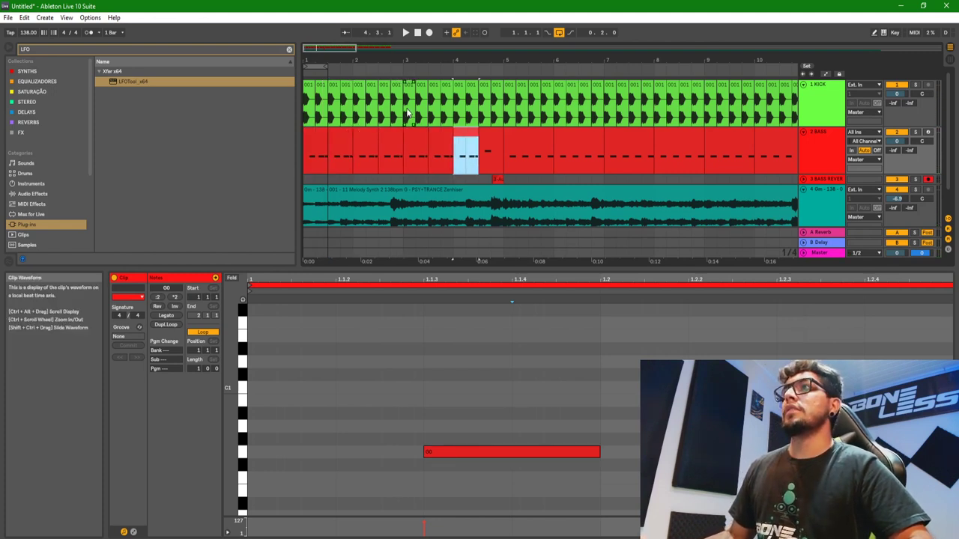
pyautogui.hotkey('ctrl', 'd')
# Step: Loop bars 1 to 4 and listen to the repeated half-bar bass pattern with kick and melody
pyautogui.moveTo(506, 159); pyautogui.dragTo(286, 140)
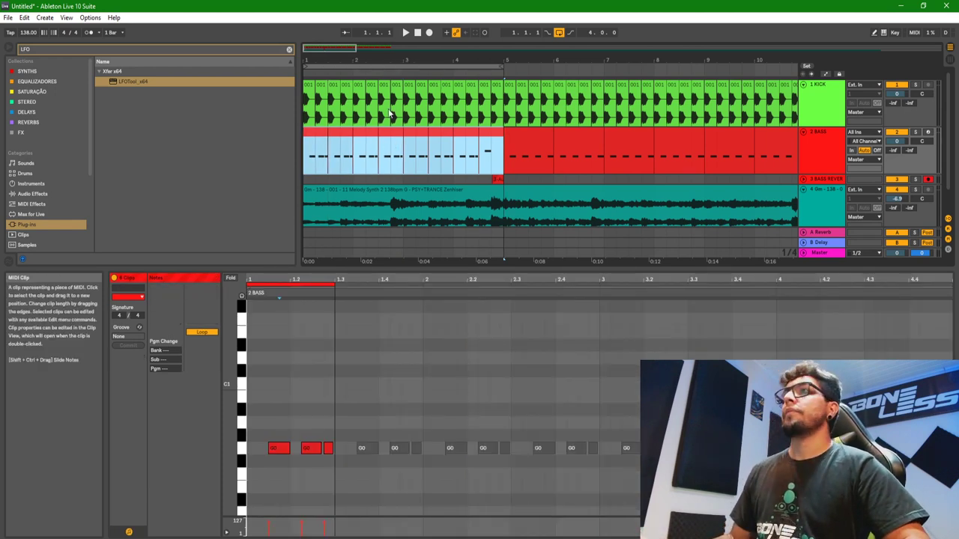
pyautogui.click(410, 66)
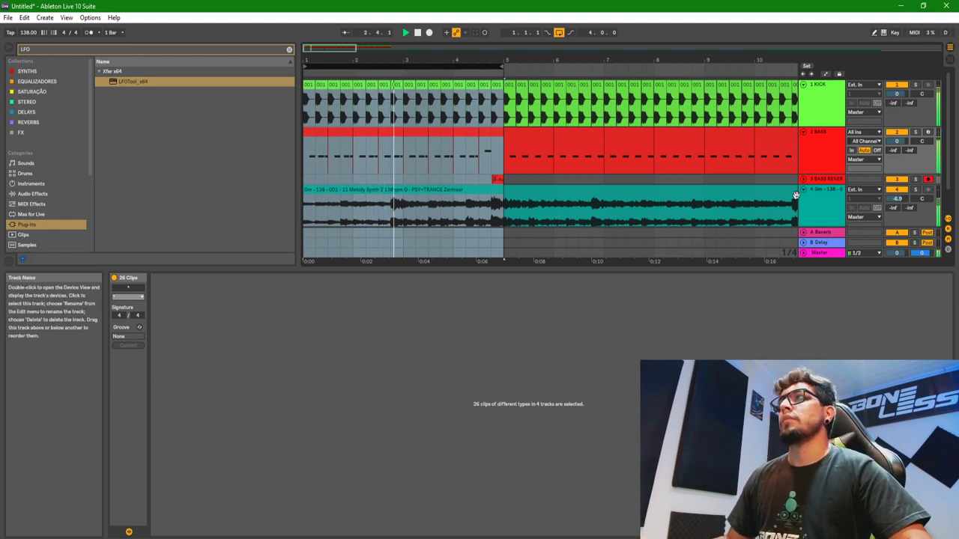
pyautogui.click(803, 190)
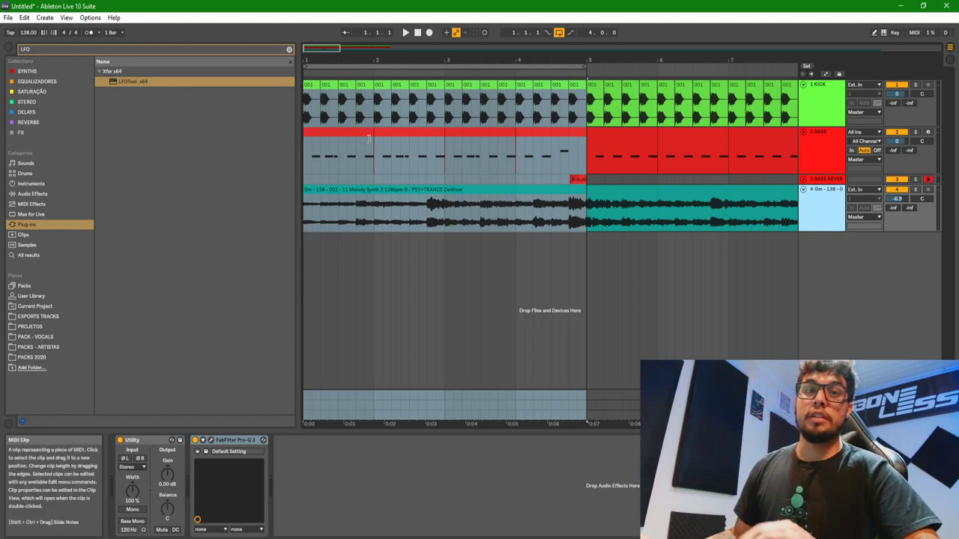
# Step: Duplicate the BASS track with its Sylenth1 and LFOTool devices, then delete the copy
pyautogui.click(806, 143)
pyautogui.hotkey('ctrl', 'd')
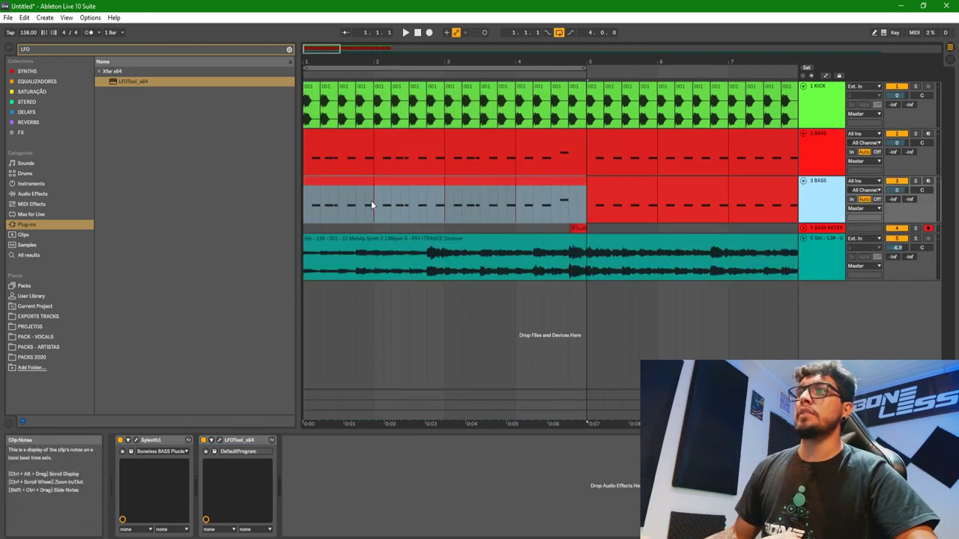
pyautogui.click(141, 441)
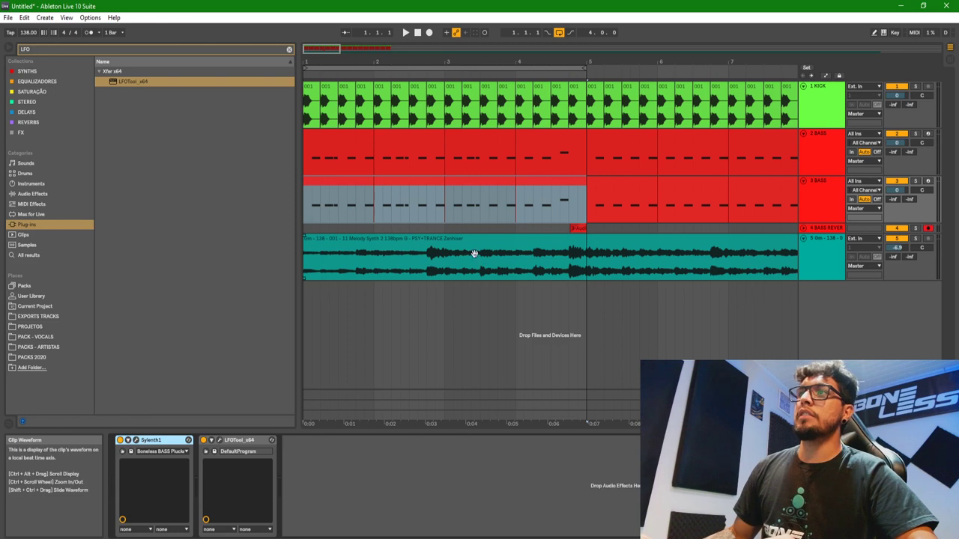
pyautogui.click(831, 159)
pyautogui.click(831, 195)
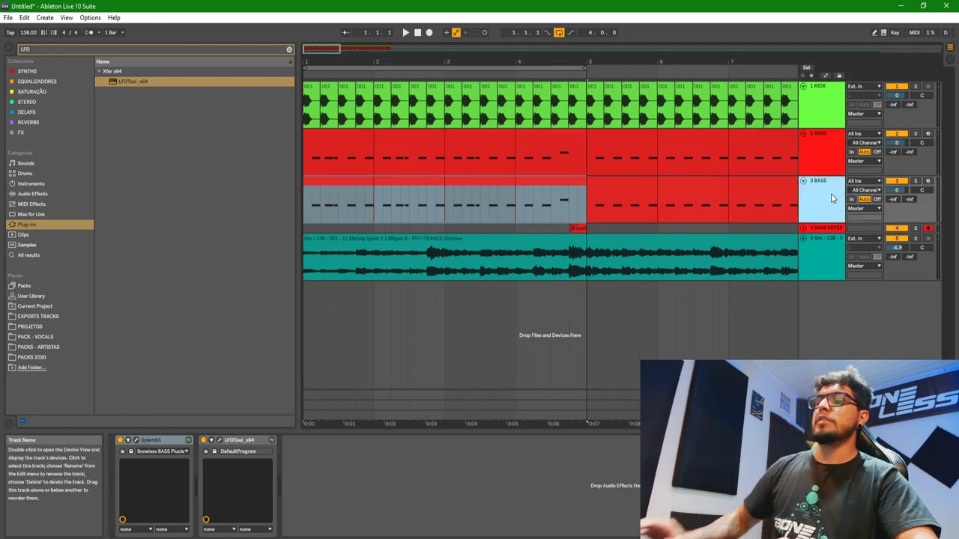
pyautogui.press('Delete')
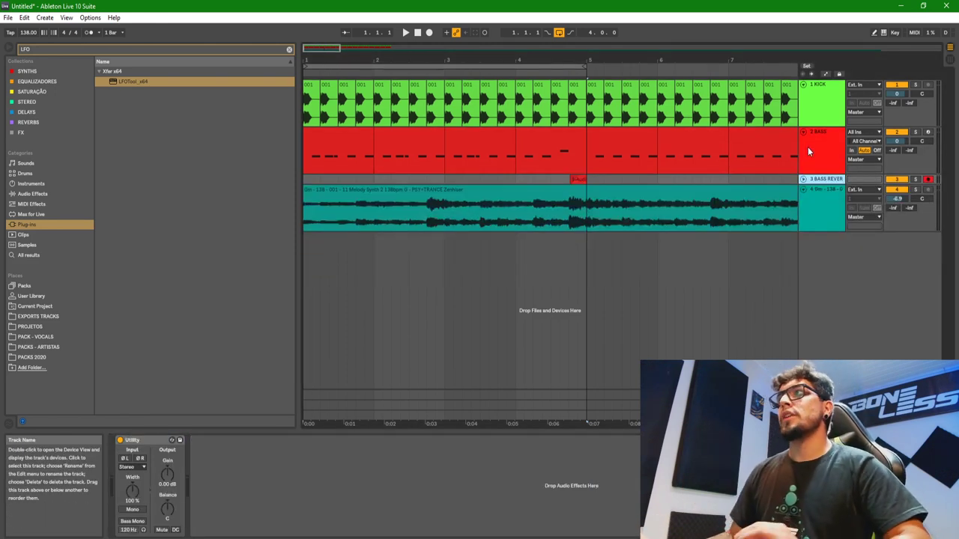
# Step: Raise the short G0 note at 1.2.4 in the bar 1 bass clip by one octave to G1
pyautogui.click(820, 144)
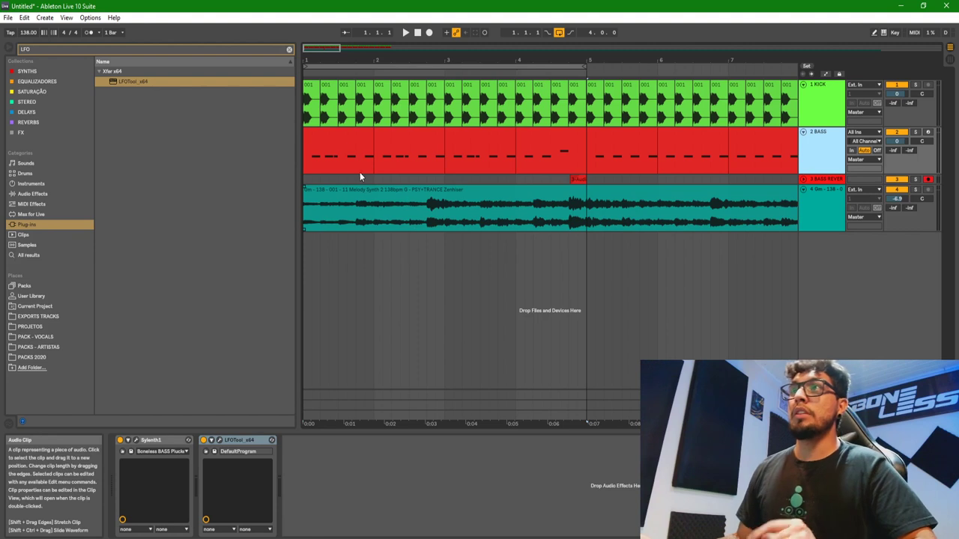
pyautogui.doubleClick(342, 146)
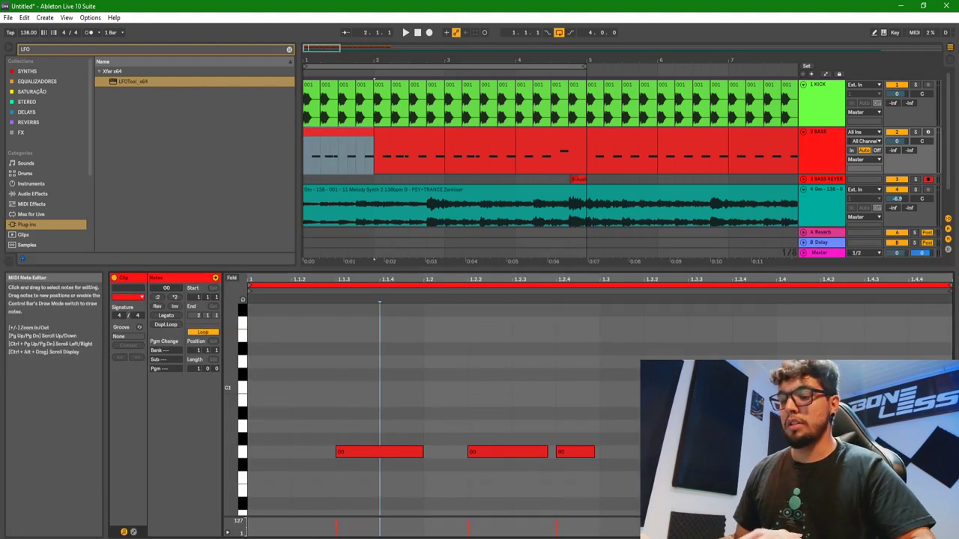
pyautogui.press('b')
pyautogui.press('b')
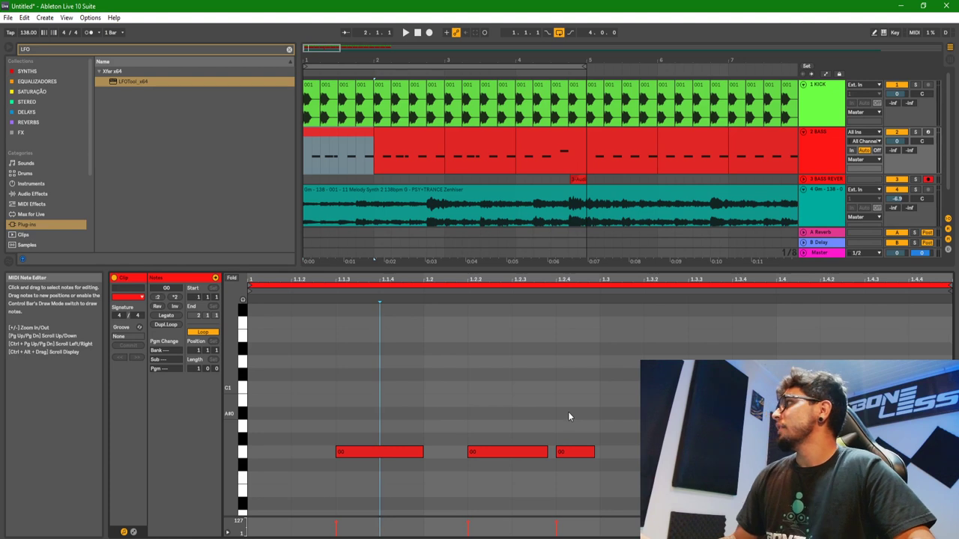
pyautogui.click(516, 397)
pyautogui.click(327, 144)
pyautogui.press('space')
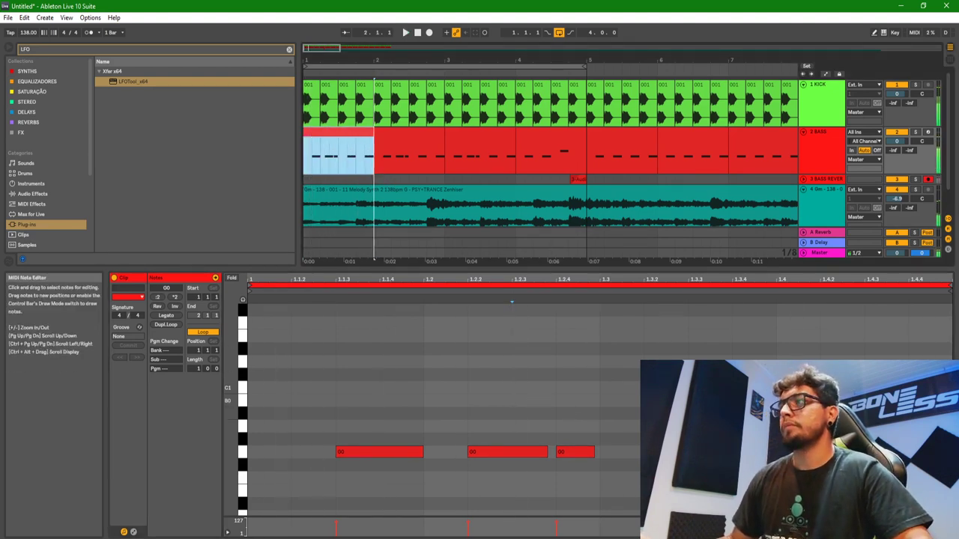
pyautogui.click(369, 150)
pyautogui.click(574, 451)
pyautogui.hotkey('shift', 'Up')
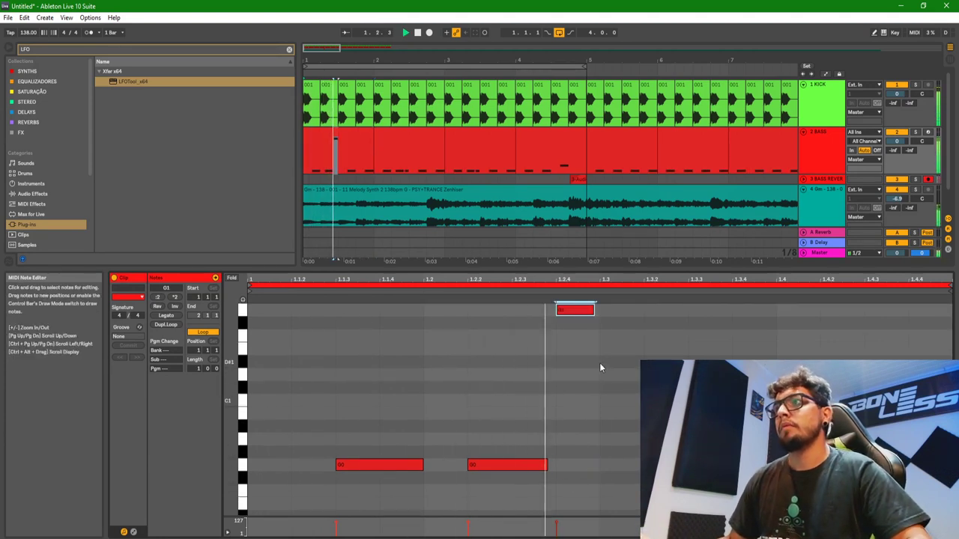
# Step: Duplicate the bar 1 bass clip with its G1 note over bars 2 and 3 and listen to the loop
pyautogui.click(350, 140)
pyautogui.press('Right')
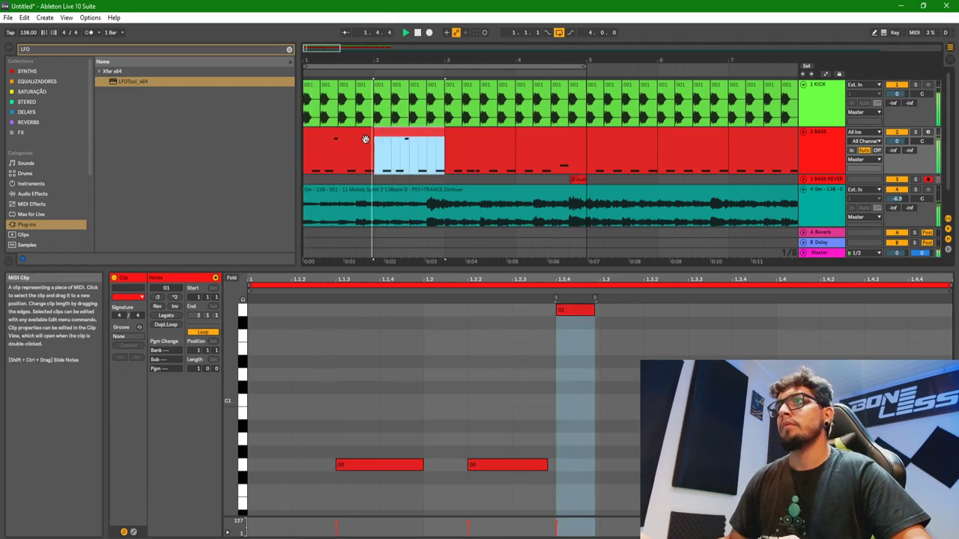
pyautogui.press('Right')
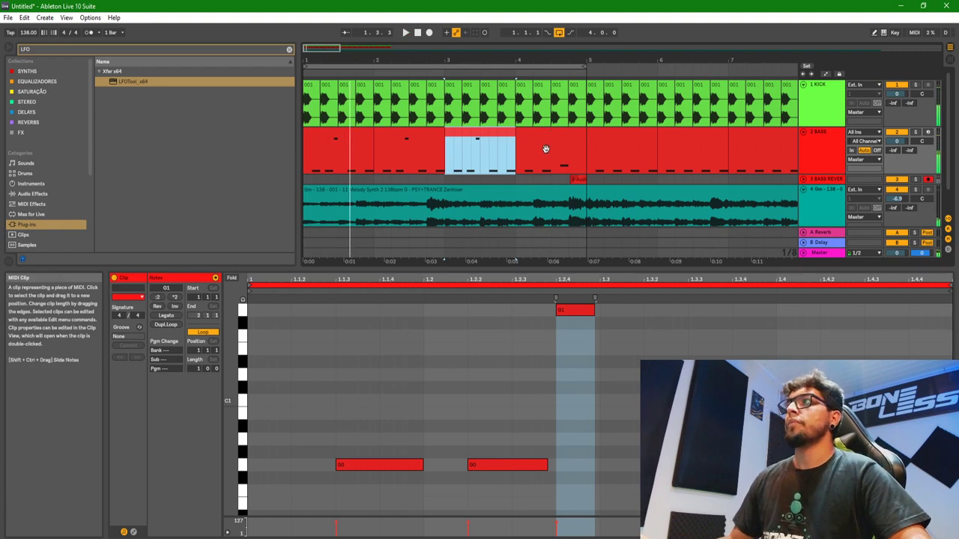
# Step: Unfold the bass reverse track below BASS to show its audio clip in the arrangement
pyautogui.click(832, 143)
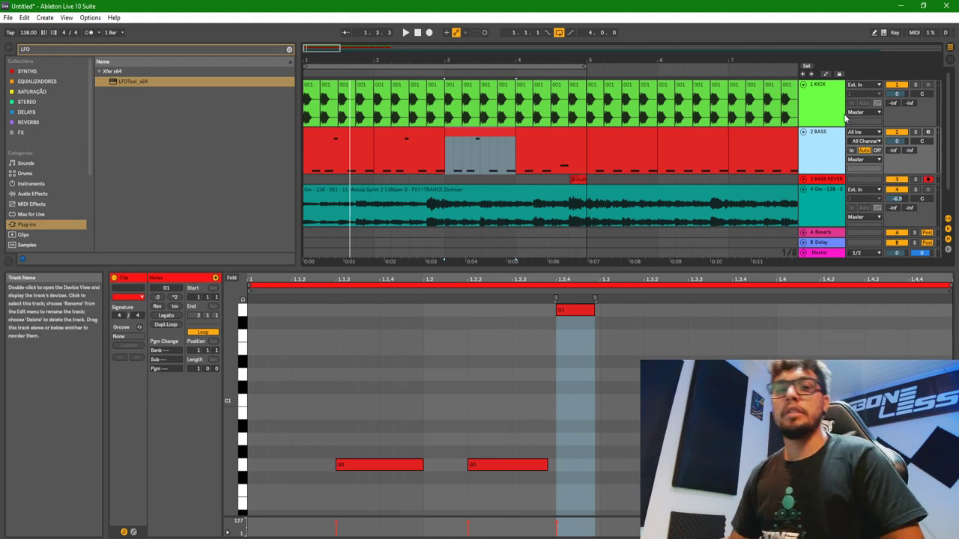
pyautogui.click(803, 179)
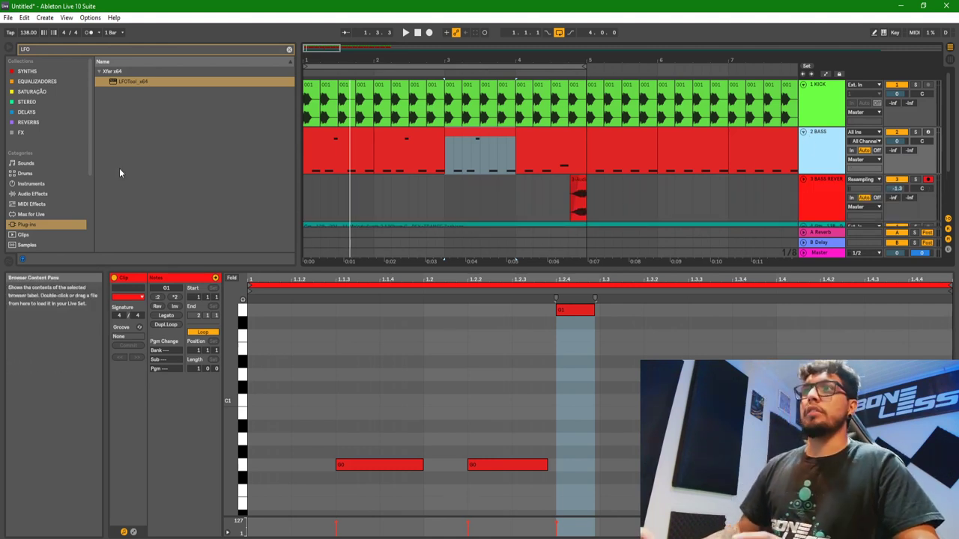
pyautogui.scroll(-5, 487, 129)
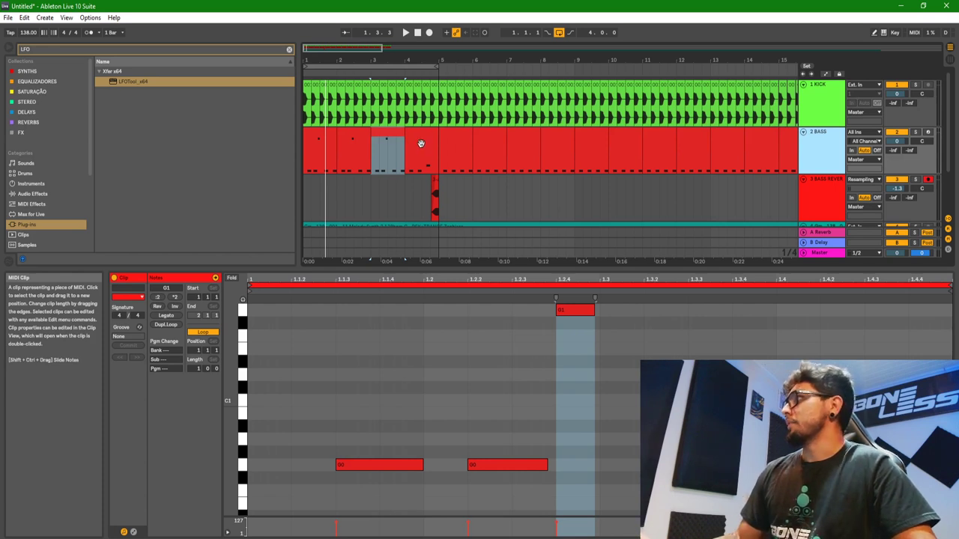
# Step: Loop bar 1 around the first bass clip, start playback and mute the melody track
pyautogui.click(320, 142)
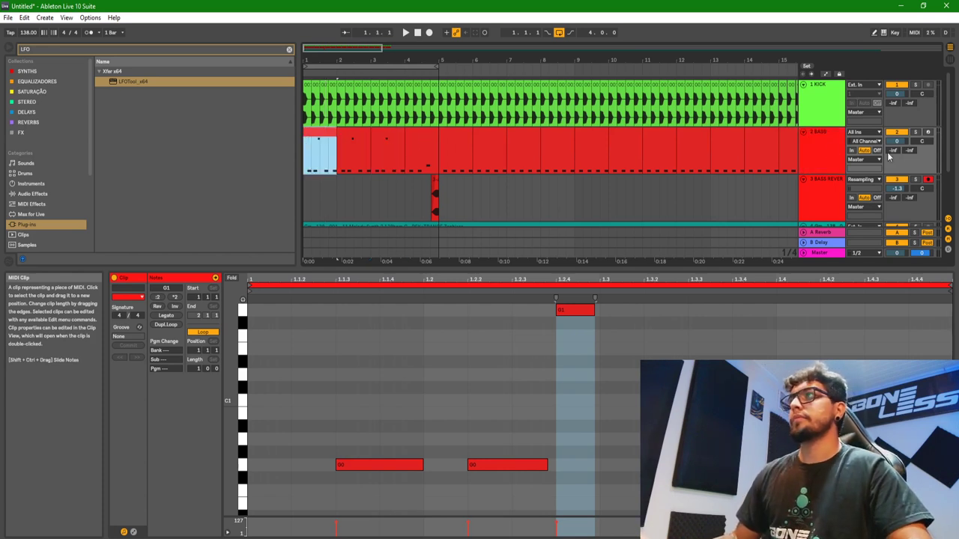
pyautogui.click(831, 148)
pyautogui.moveTo(323, 62); pyautogui.dragTo(364, 132)
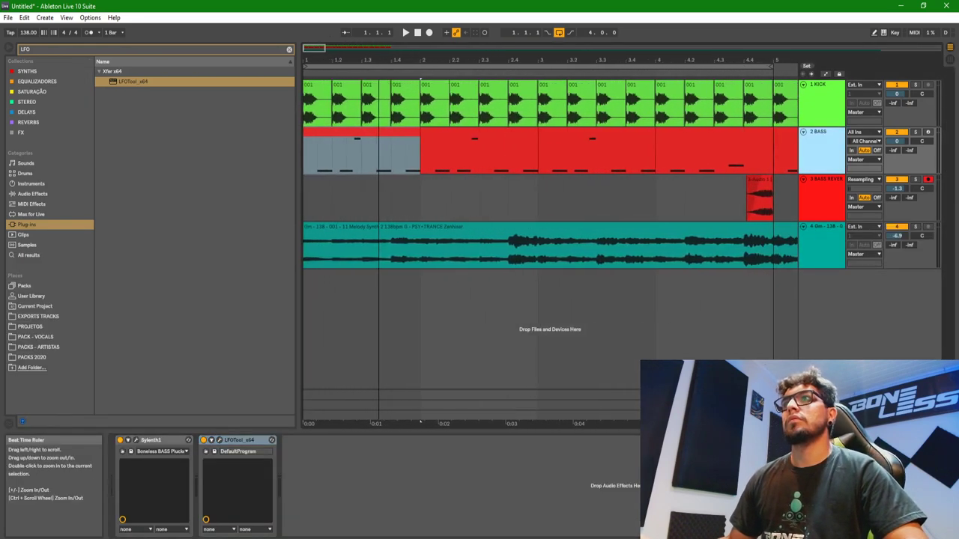
pyautogui.click(369, 133)
pyautogui.press('space')
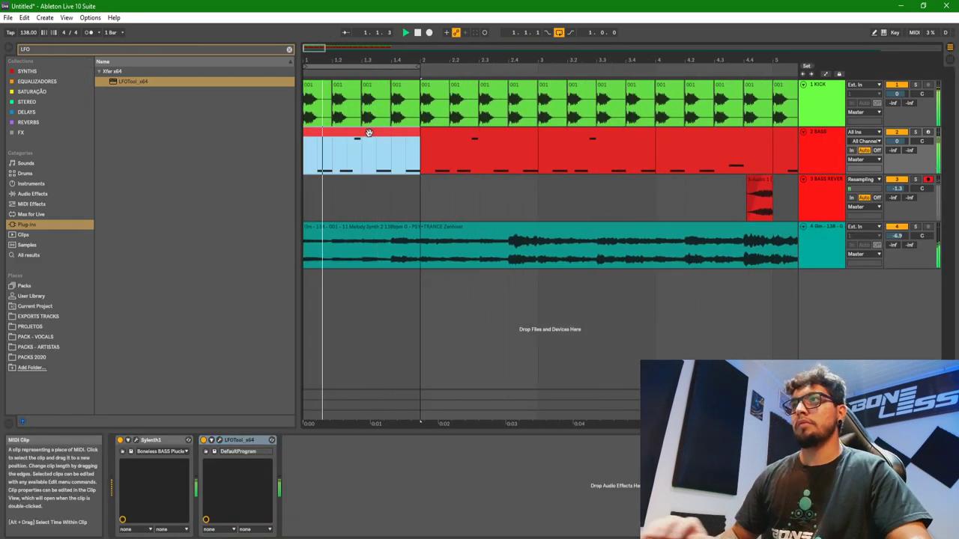
pyautogui.click(898, 228)
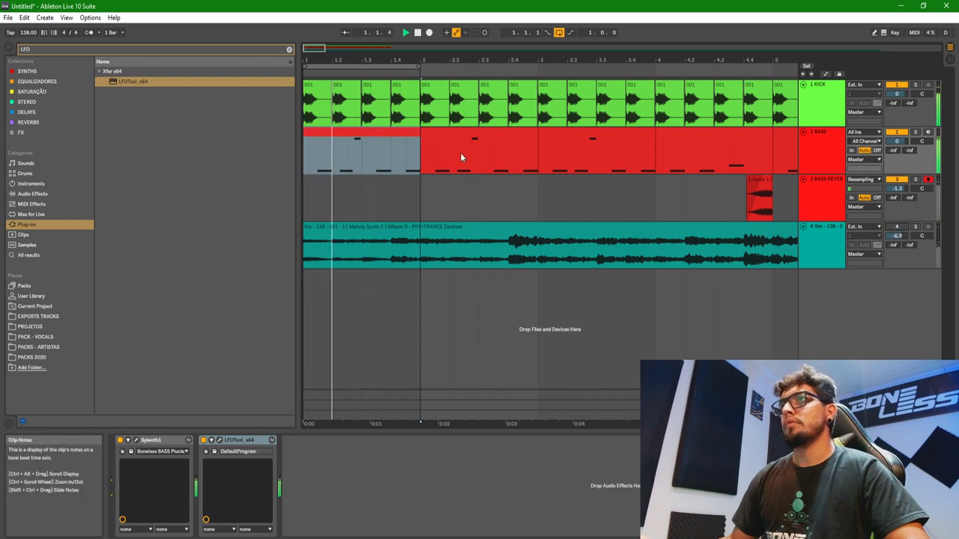
# Step: In the bar 1 bass clip, move the first G0 note to 1.1.2 and the G1 note down to G0 at 1.1.4
pyautogui.click(359, 141)
pyautogui.doubleClick(359, 141)
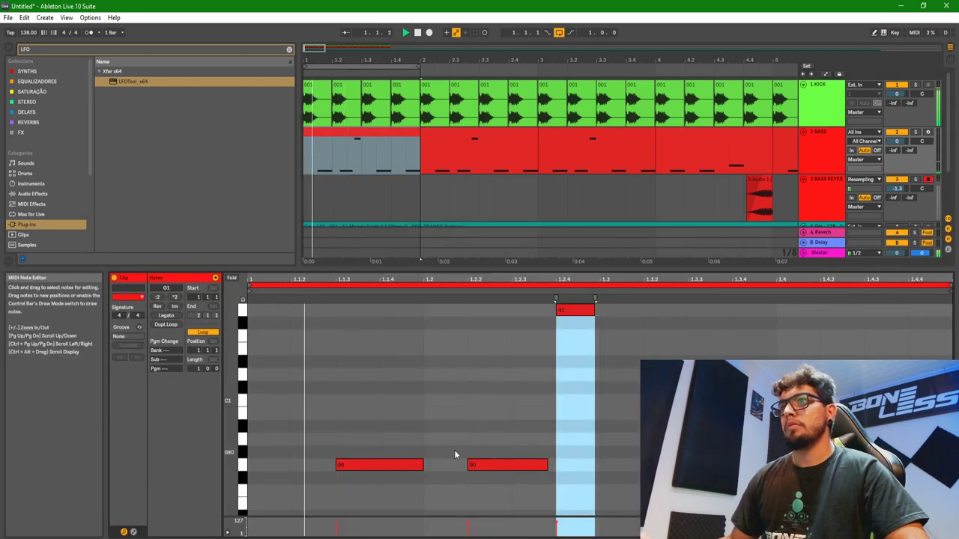
pyautogui.moveTo(383, 464); pyautogui.dragTo(335, 465)
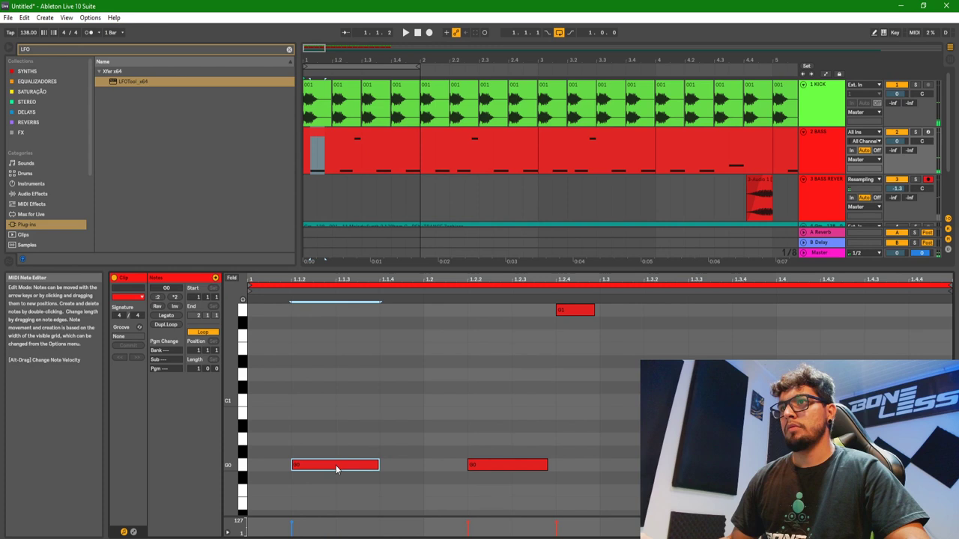
pyautogui.moveTo(564, 323); pyautogui.dragTo(395, 473)
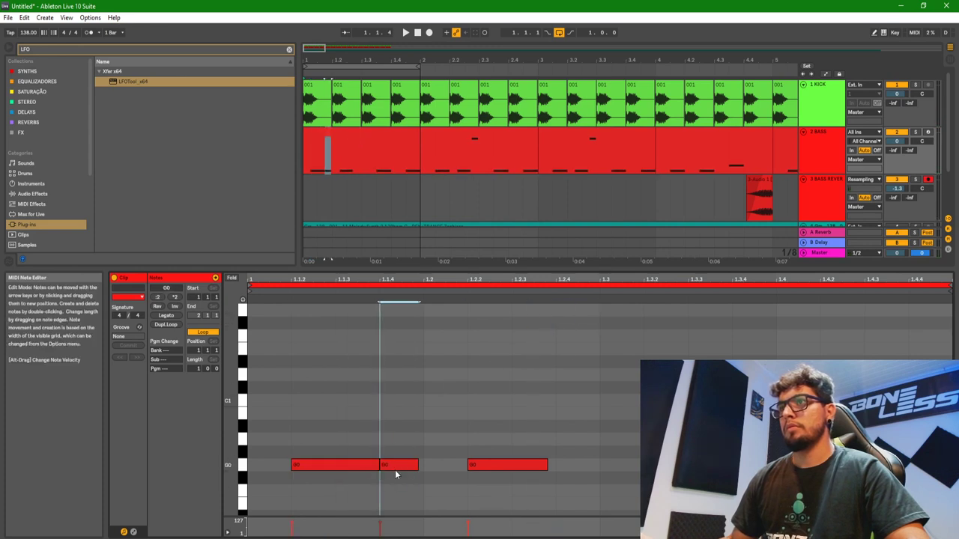
pyautogui.click(446, 444)
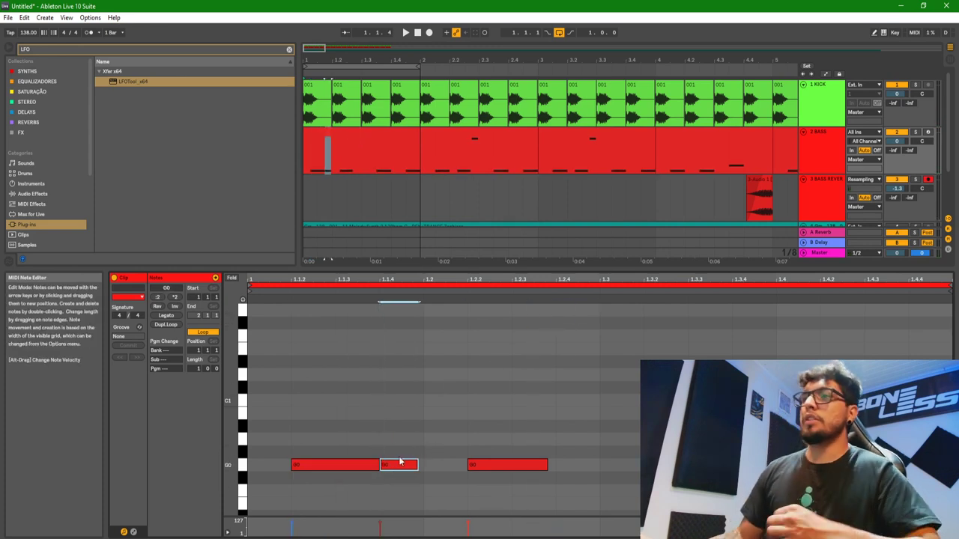
pyautogui.click(328, 464)
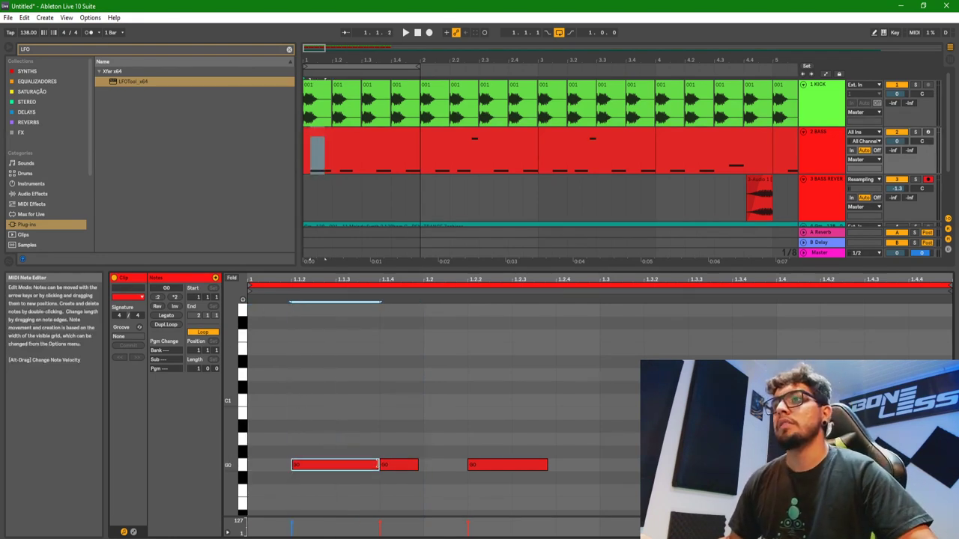
# Step: Move the third G0 bass note to start at 1.2.3, extend its end to 1.3 and play the pattern
pyautogui.moveTo(394, 465)
pyautogui.mouseDown()
pyautogui.moveTo(341, 466)
pyautogui.moveTo(398, 469)
pyautogui.mouseUp()
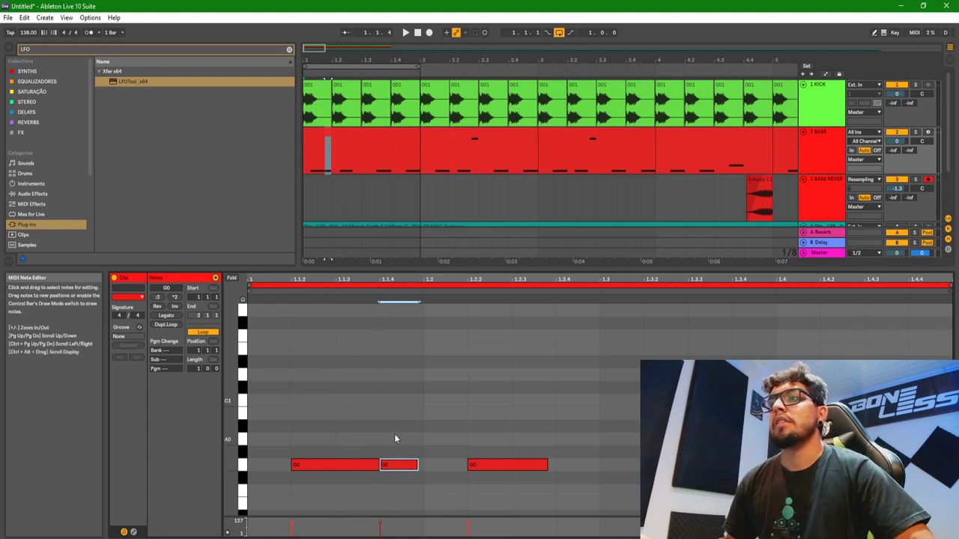
pyautogui.press('space')
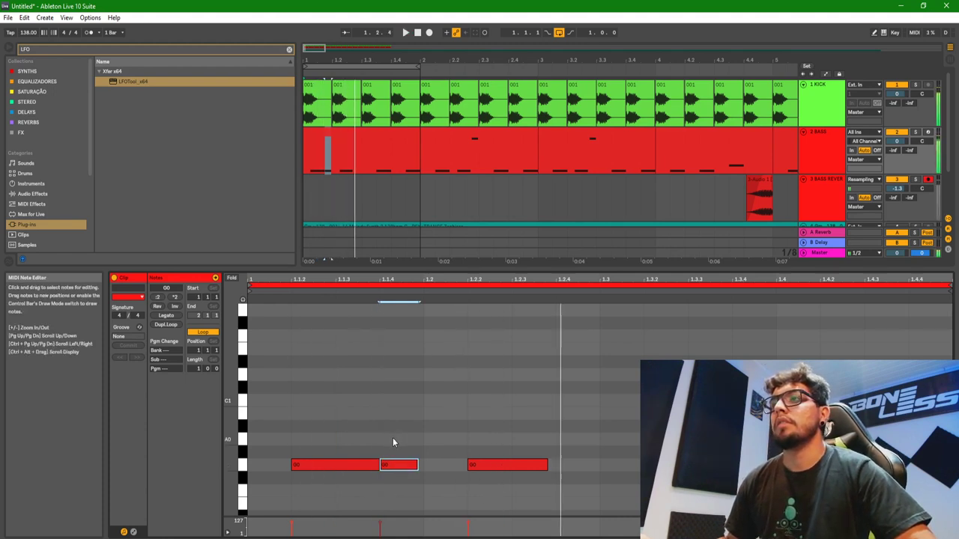
pyautogui.press('space')
pyautogui.moveTo(487, 465); pyautogui.dragTo(530, 469)
pyautogui.press('space')
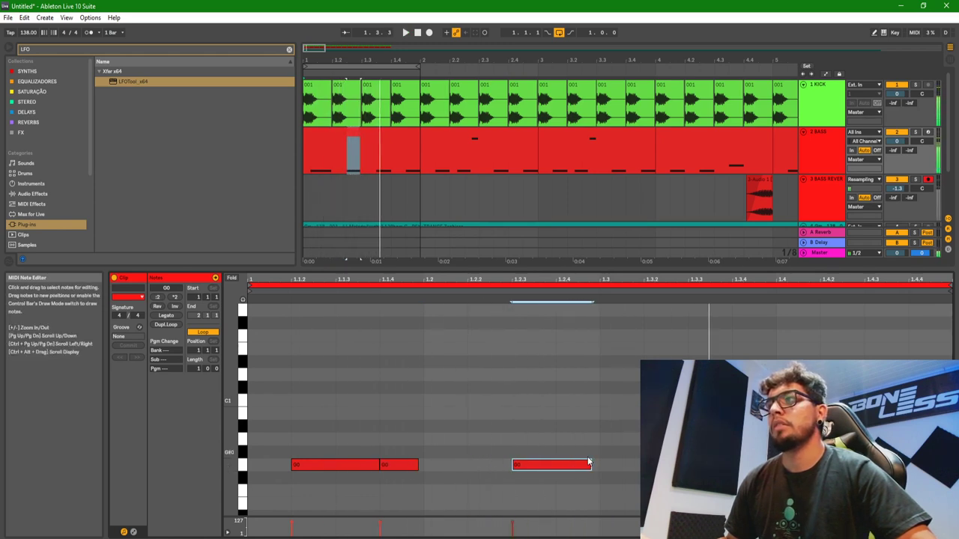
pyautogui.moveTo(593, 465); pyautogui.dragTo(602, 465)
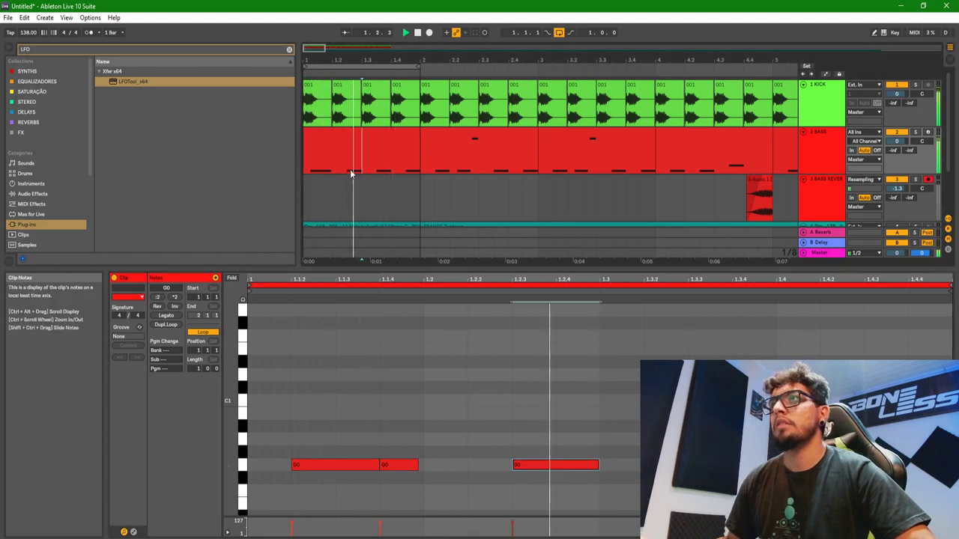
# Step: Duplicate the first half-bar of the bass clip over the second half and consolidate both into one clip up to bar 2
pyautogui.moveTo(359, 170); pyautogui.dragTo(294, 168)
pyautogui.press('Right')
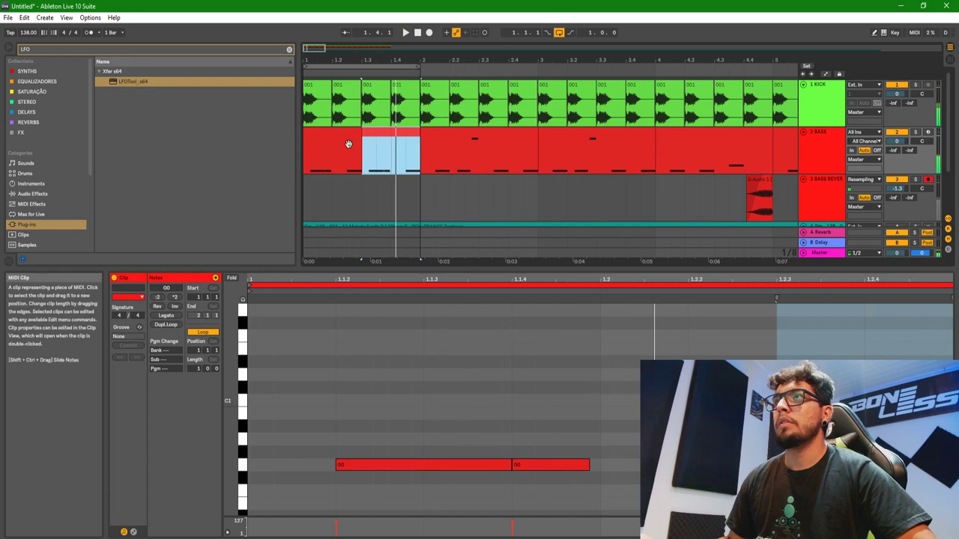
pyautogui.moveTo(307, 159); pyautogui.dragTo(356, 159)
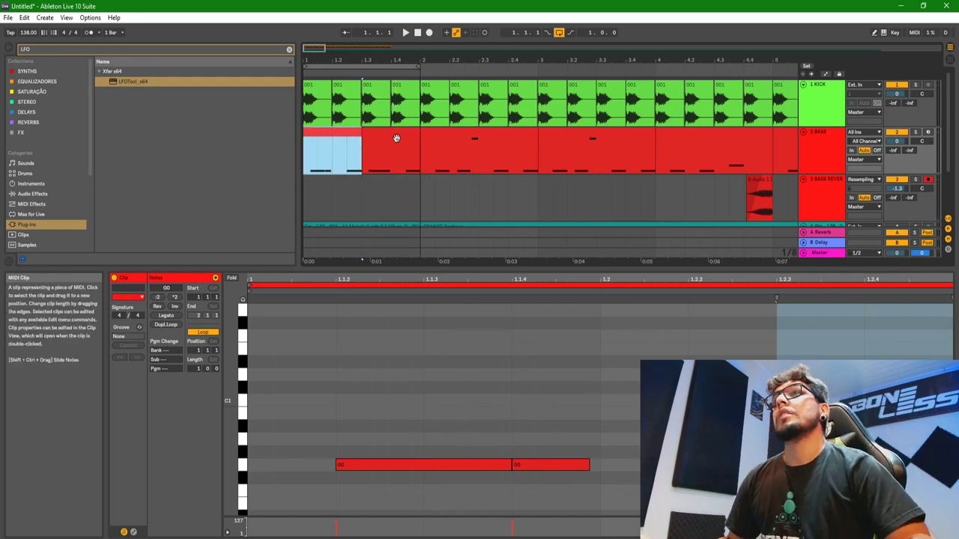
pyautogui.moveTo(356, 149); pyautogui.dragTo(397, 138)
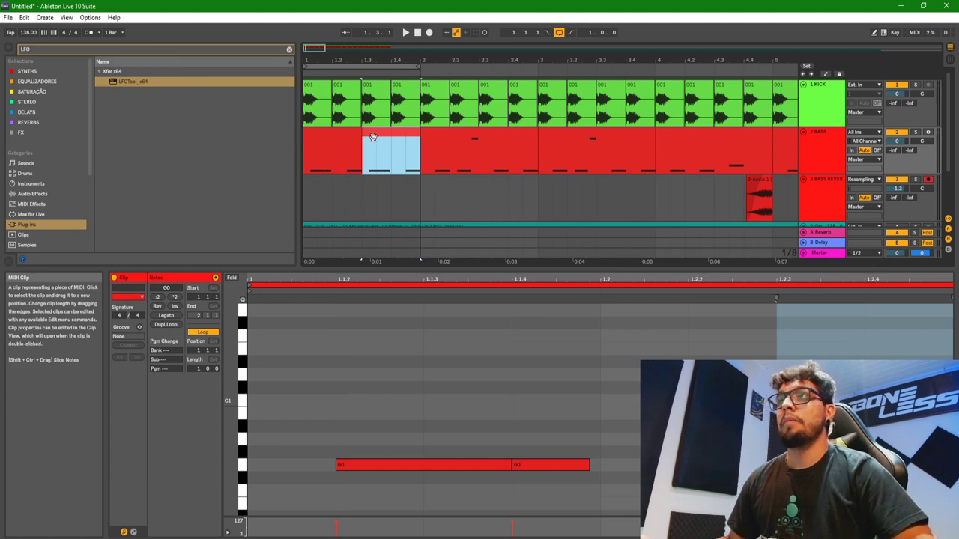
pyautogui.moveTo(326, 157); pyautogui.dragTo(270, 153)
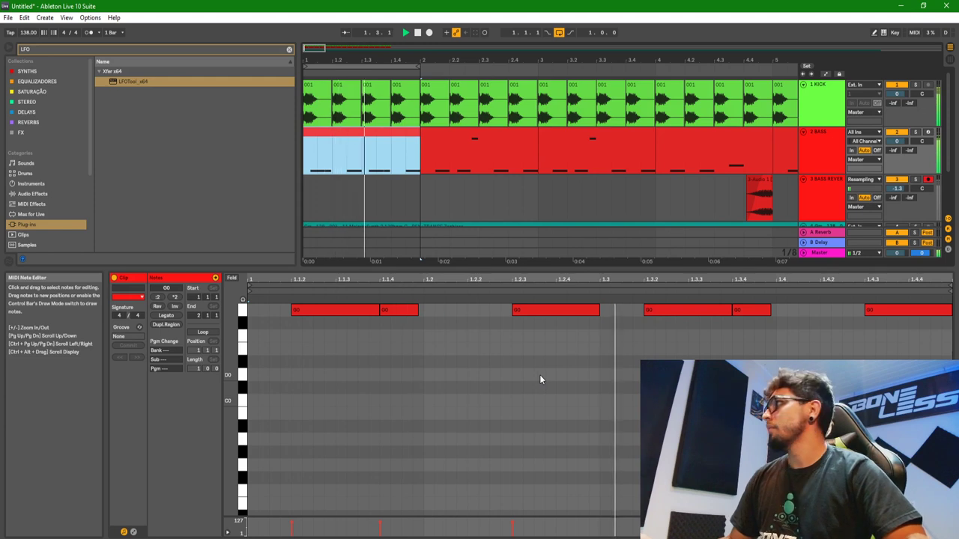
# Step: Raise the bass note at 1.2.3 by an octave to G1 and set the last note to G0
pyautogui.click(565, 315)
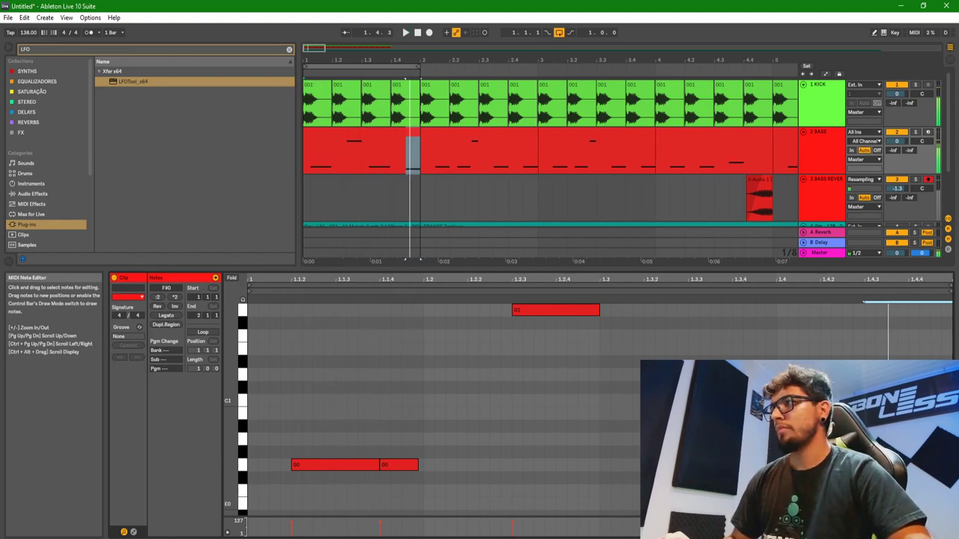
pyautogui.press('Up')
pyautogui.press('Up')
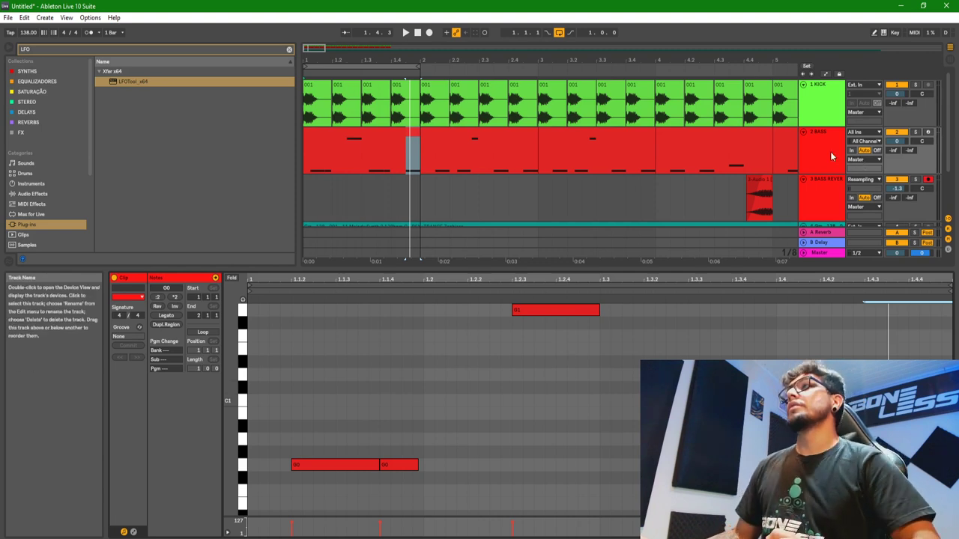
# Step: Delete the bass clip's notes except the short G0 note at 1.1.4
pyautogui.rightClick(416, 426)
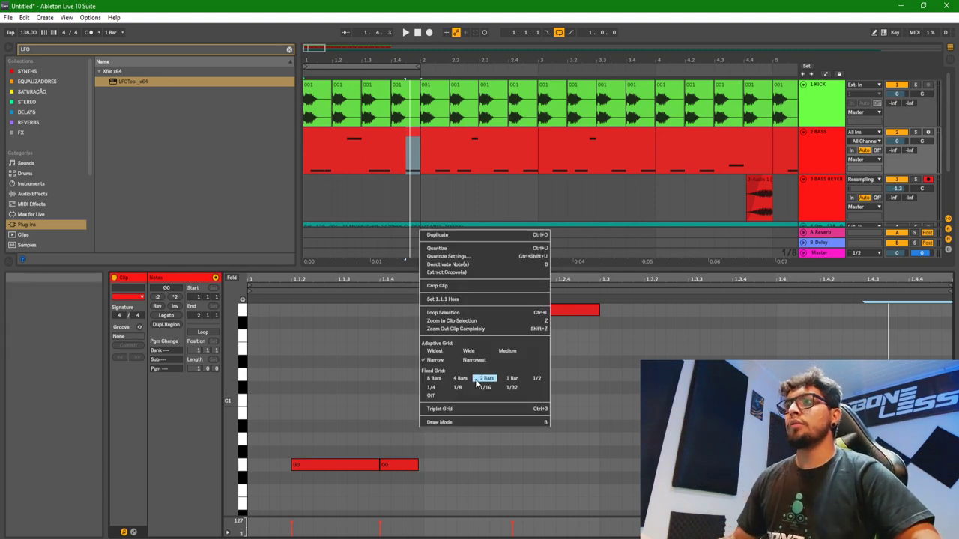
pyautogui.click(449, 409)
pyautogui.moveTo(585, 499); pyautogui.dragTo(704, 303)
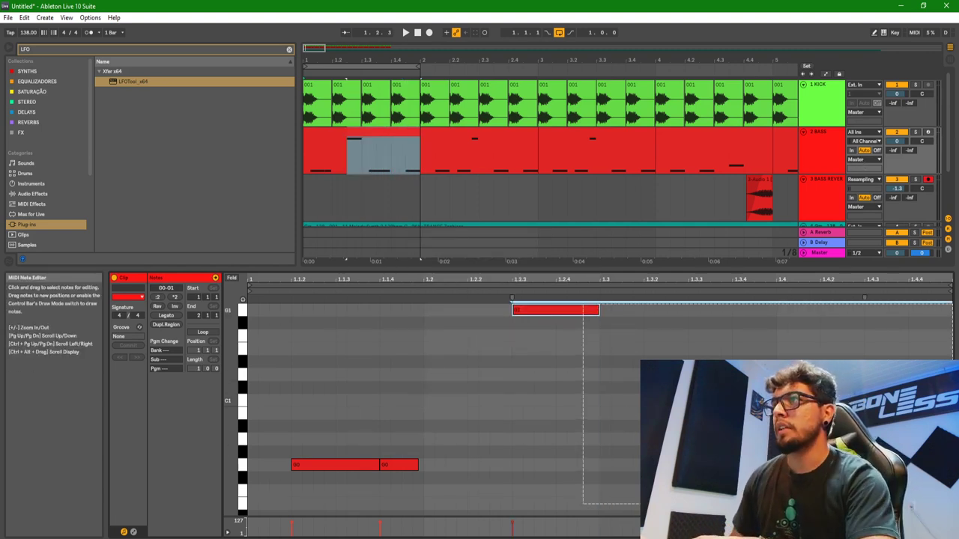
pyautogui.press('Delete')
pyautogui.doubleClick(359, 461)
pyautogui.click(334, 463)
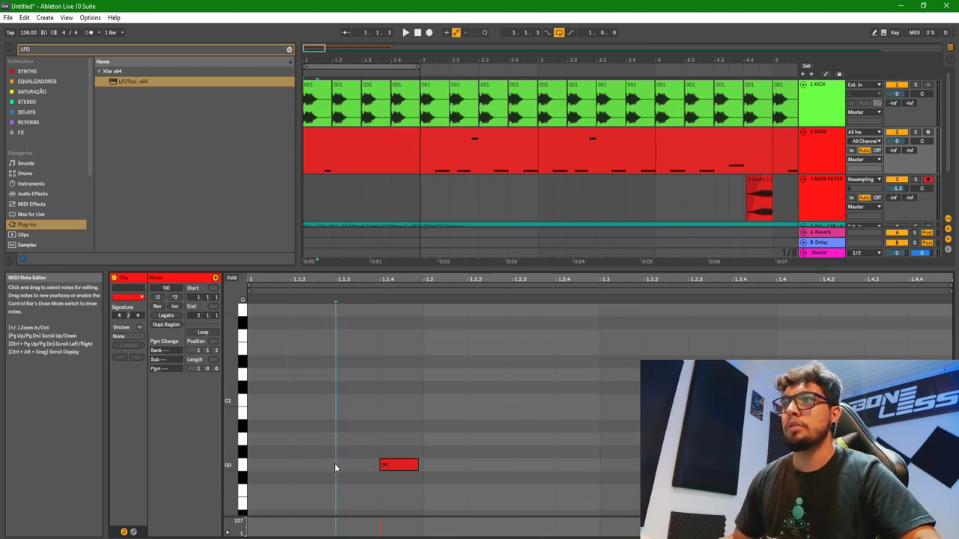
# Step: Add sixteenth-length G0 notes at 1.1.2 and 1.1.3, and extend the note at 1.1.4 to end at 1.2
pyautogui.doubleClick(310, 466)
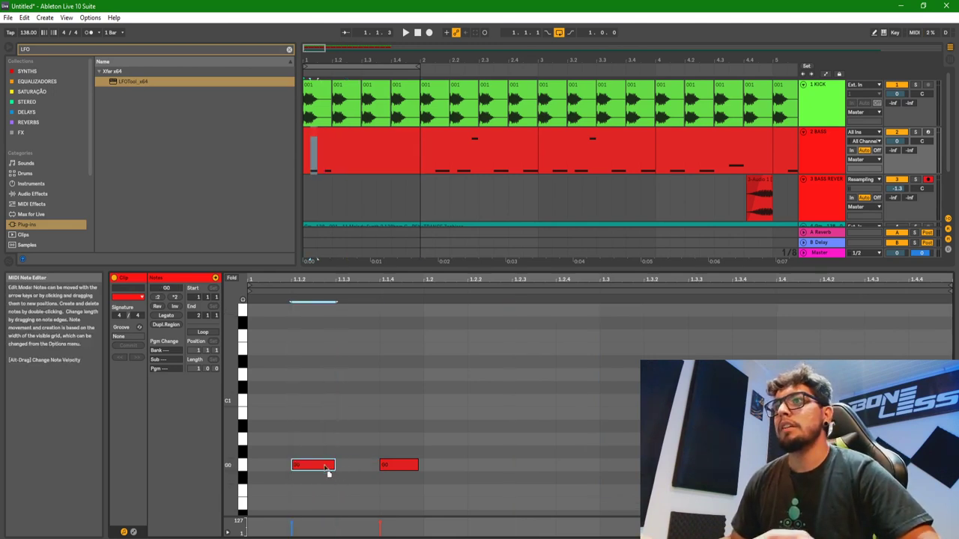
pyautogui.moveTo(327, 466); pyautogui.dragTo(372, 466)
pyautogui.click(388, 466)
pyautogui.hotkey('ctrl', 'd')
pyautogui.press('Delete')
pyautogui.moveTo(417, 465); pyautogui.dragTo(423, 465)
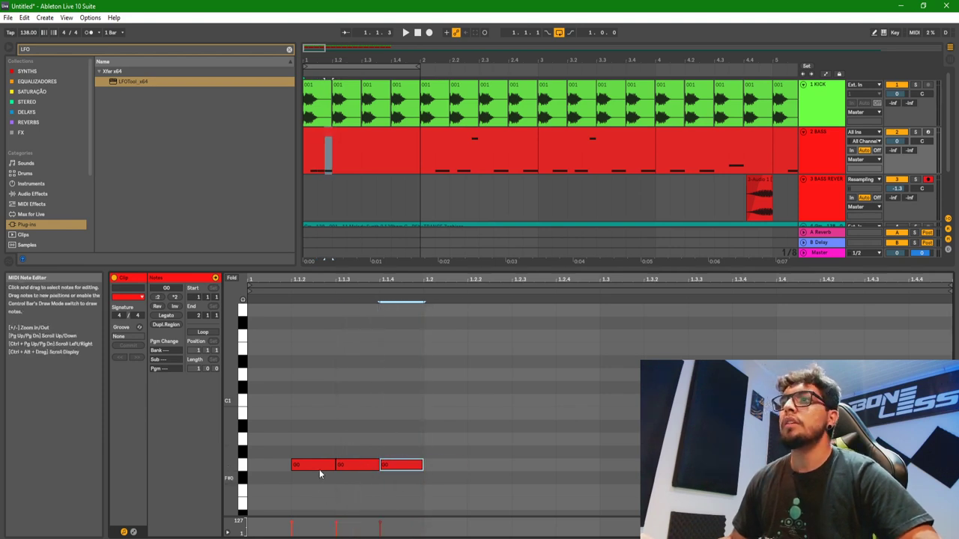
# Step: Open LFOTool on the bass track, examine its volume curve and close the plugin window
pyautogui.click(822, 150)
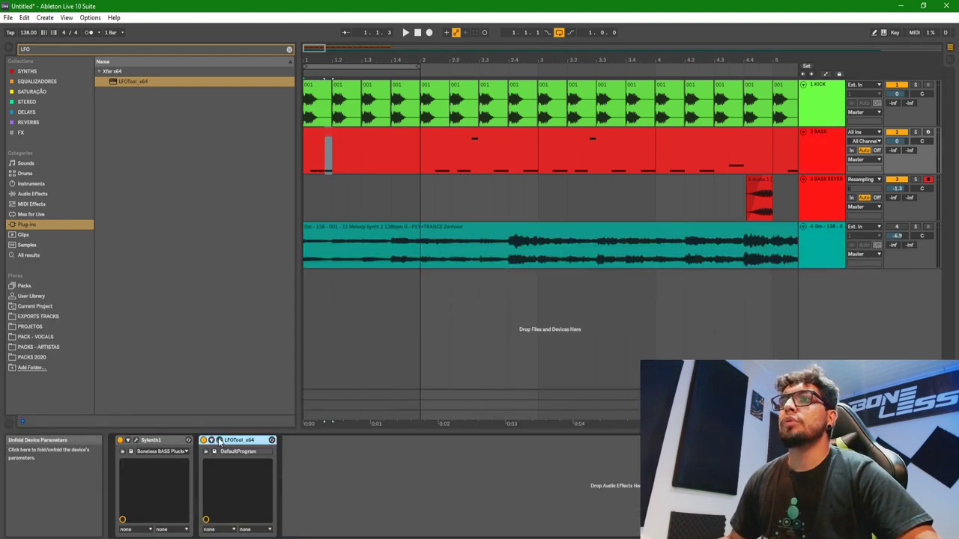
pyautogui.click(212, 440)
pyautogui.moveTo(342, 238); pyautogui.dragTo(299, 268)
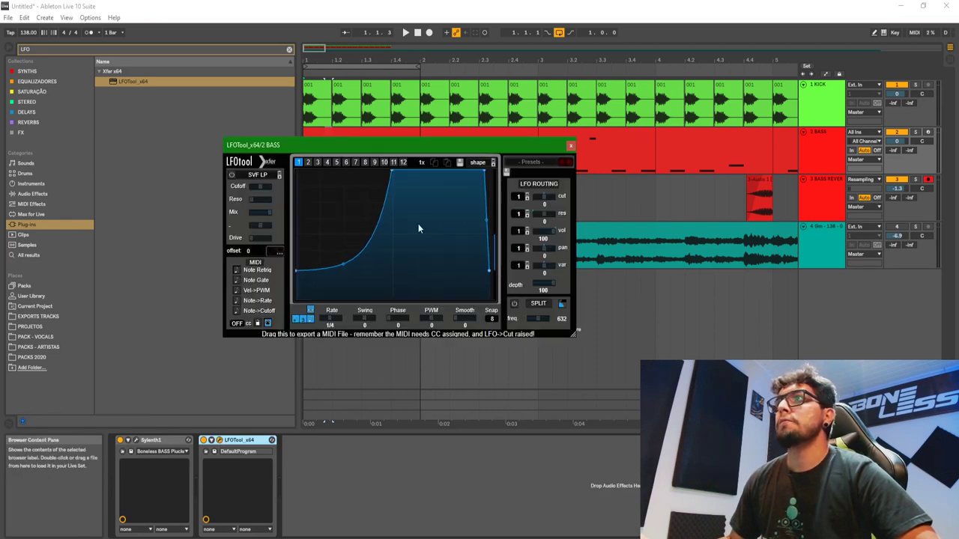
pyautogui.click(571, 144)
# Step: Set the loop to the first beat, from 1 to 1.2, and play the bass clip extended to bar 2
pyautogui.click(343, 163)
pyautogui.click(327, 163)
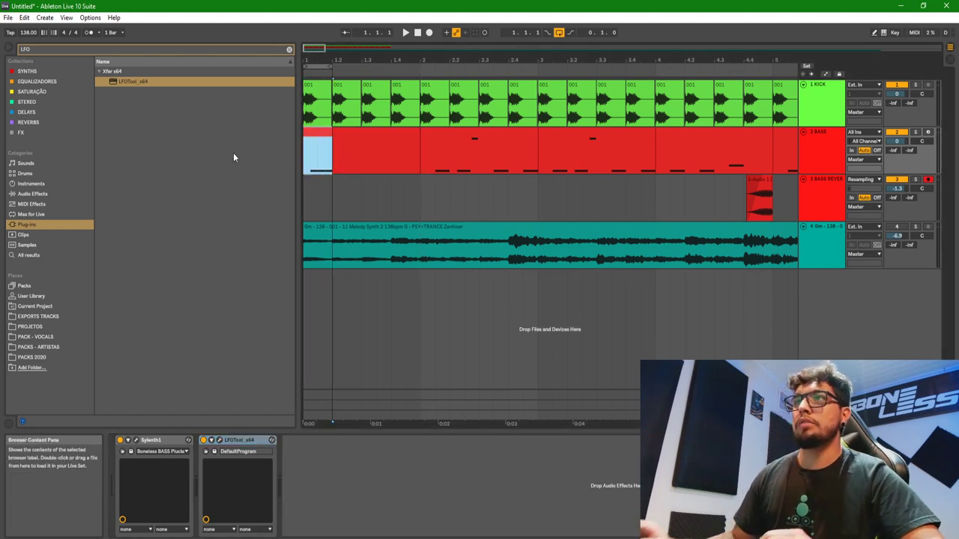
pyautogui.moveTo(319, 61)
pyautogui.mouseDown()
pyautogui.moveTo(319, 75)
pyautogui.moveTo(323, 59)
pyautogui.mouseUp()
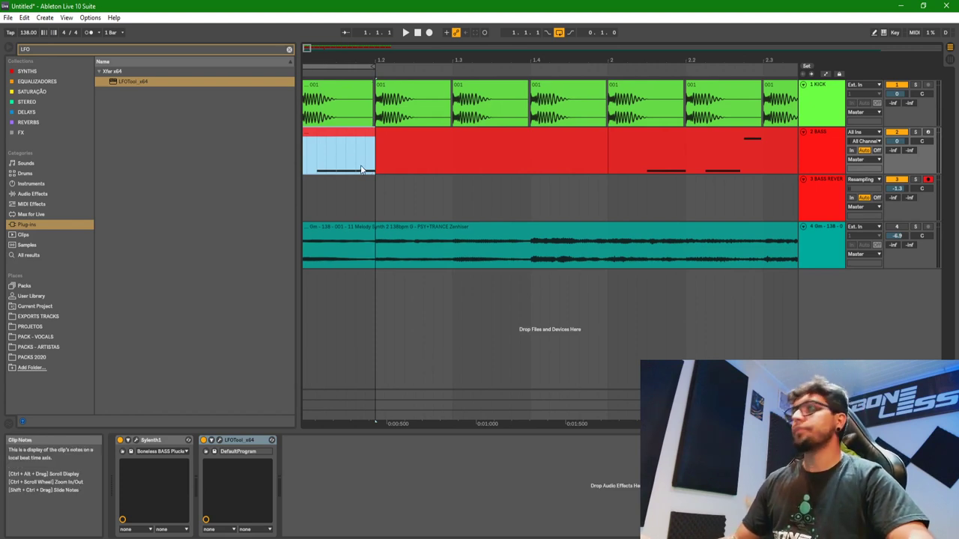
pyautogui.moveTo(373, 165); pyautogui.dragTo(608, 164)
pyautogui.press('space')
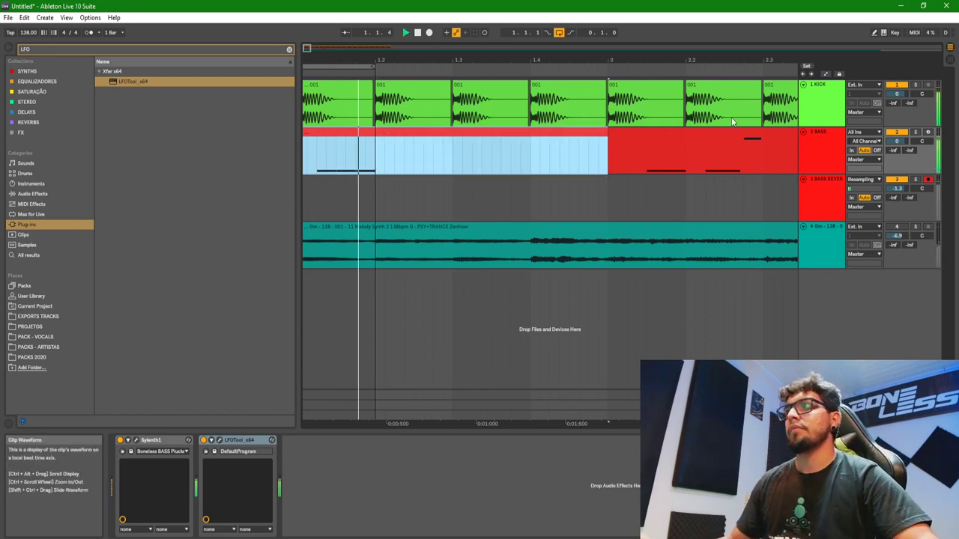
# Step: Reshape the bass track's LFOTool curve to start at the very bottom and rise in a rounded convex arc, and close the plugin
pyautogui.click(818, 146)
pyautogui.click(271, 440)
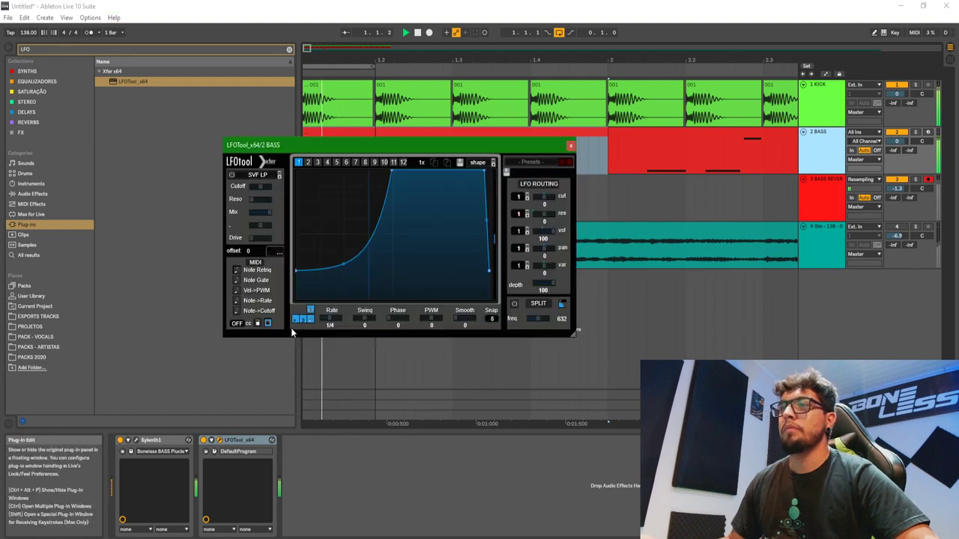
pyautogui.moveTo(345, 264); pyautogui.dragTo(345, 225)
pyautogui.moveTo(297, 271); pyautogui.dragTo(298, 299)
pyautogui.moveTo(341, 203); pyautogui.dragTo(378, 203)
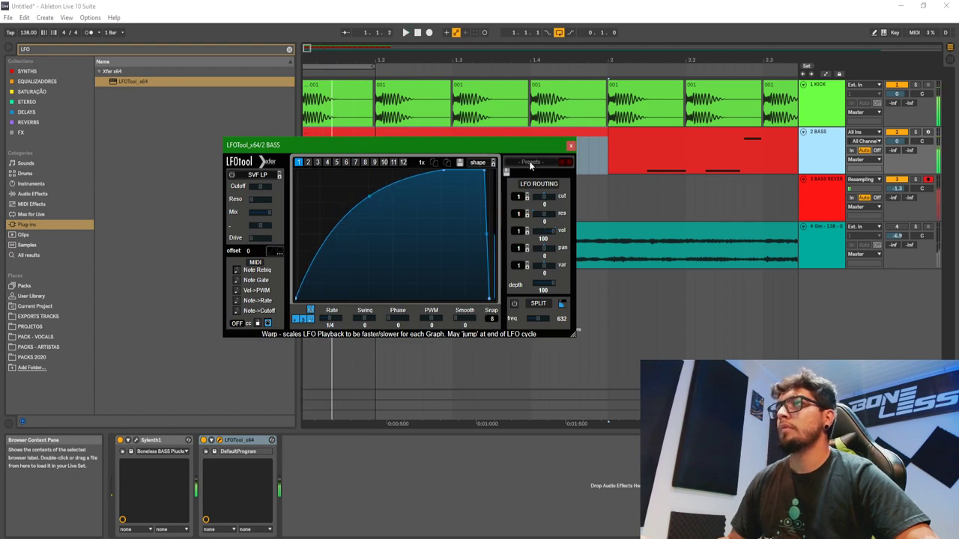
pyautogui.click(571, 145)
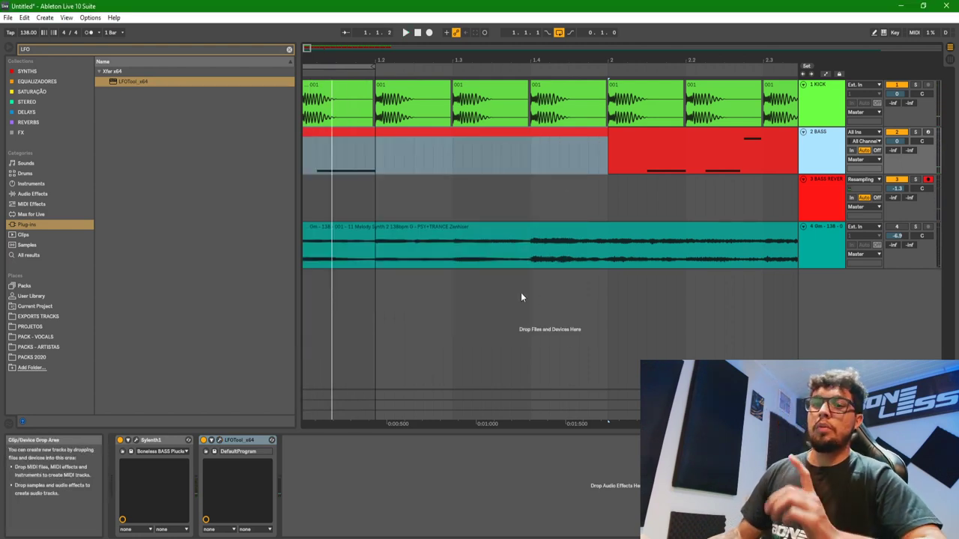
# Step: Reopen the first bass clip's notes and split the clip at 1.2
pyautogui.click(374, 143)
pyautogui.doubleClick(365, 134)
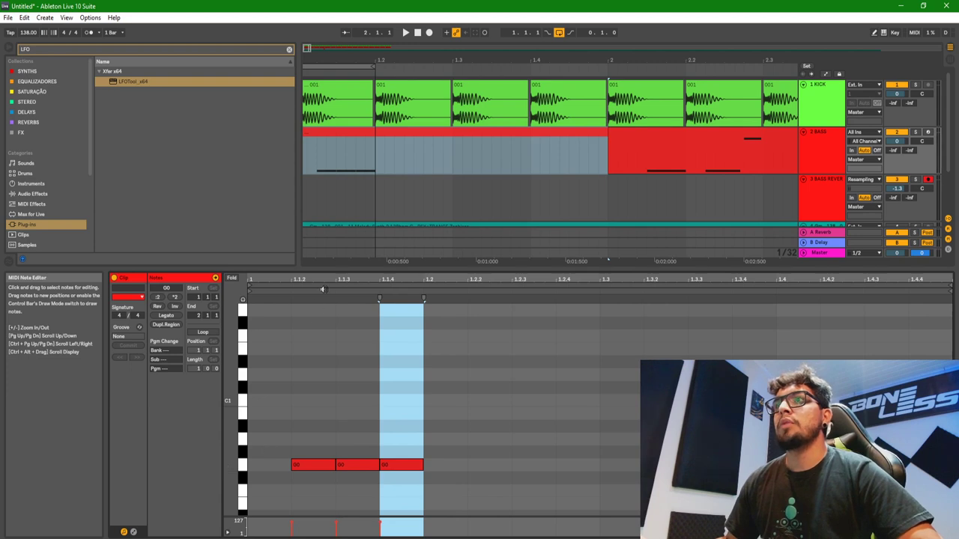
pyautogui.moveTo(319, 293); pyautogui.dragTo(520, 462)
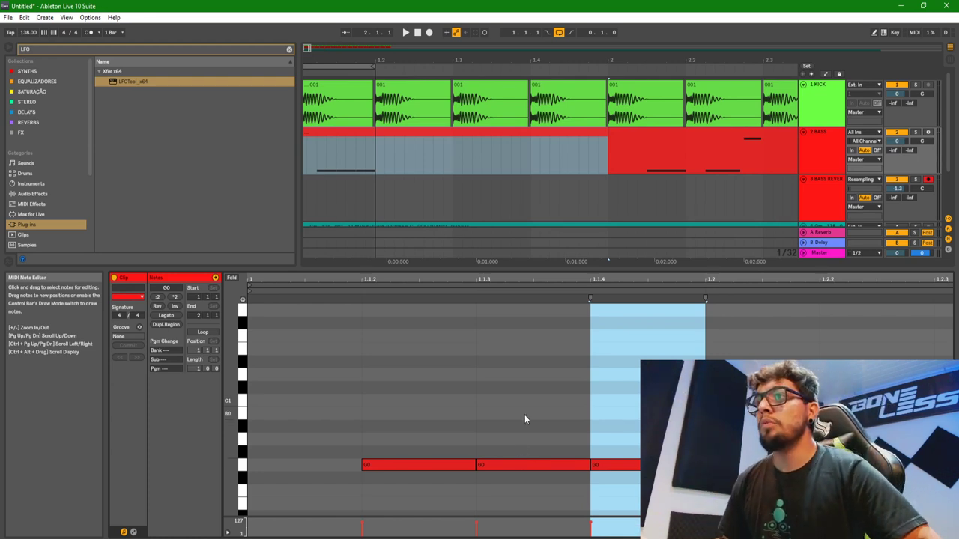
pyautogui.moveTo(447, 423)
pyautogui.mouseDown()
pyautogui.moveTo(599, 475)
pyautogui.moveTo(567, 447)
pyautogui.mouseUp()
pyautogui.click(566, 447)
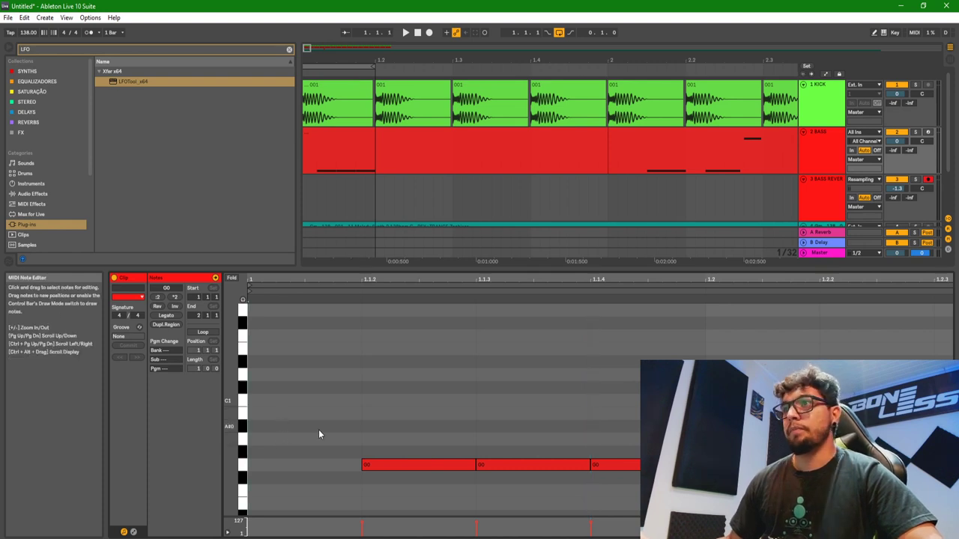
pyautogui.click(352, 138)
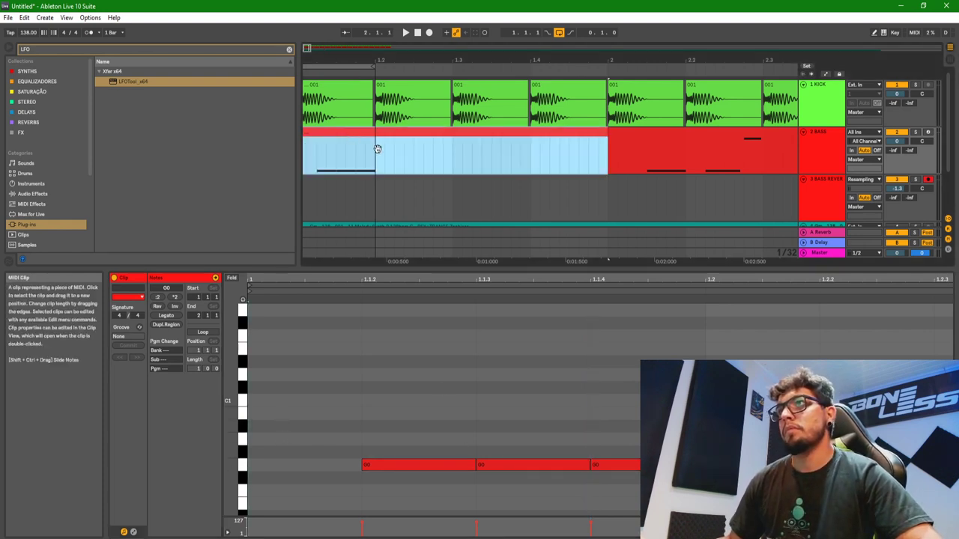
pyautogui.hotkey('ctrl', 'e')
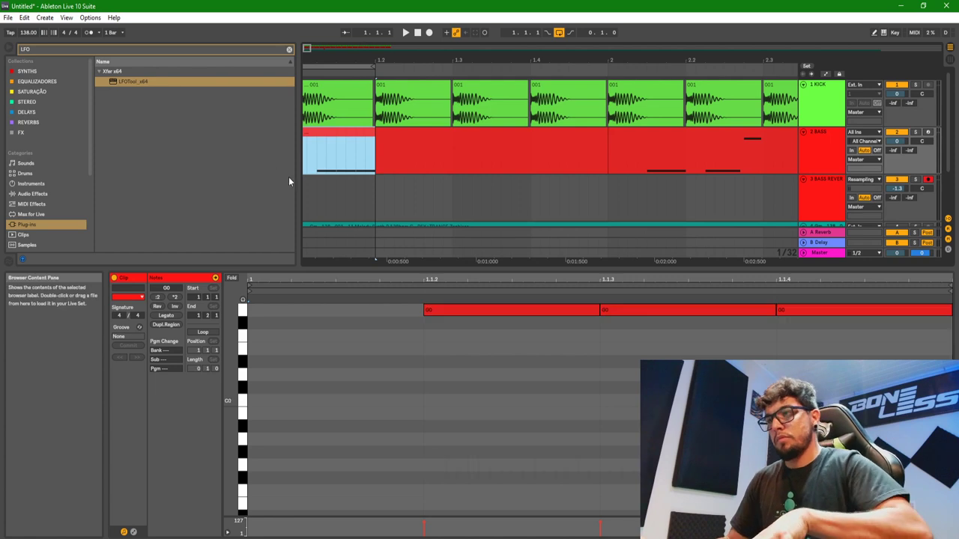
# Step: Shorten the G0 note at 1.1.2 and shift the second note to start slightly before 1.1.3 during playback
pyautogui.click(580, 417)
pyautogui.rightClick(580, 442)
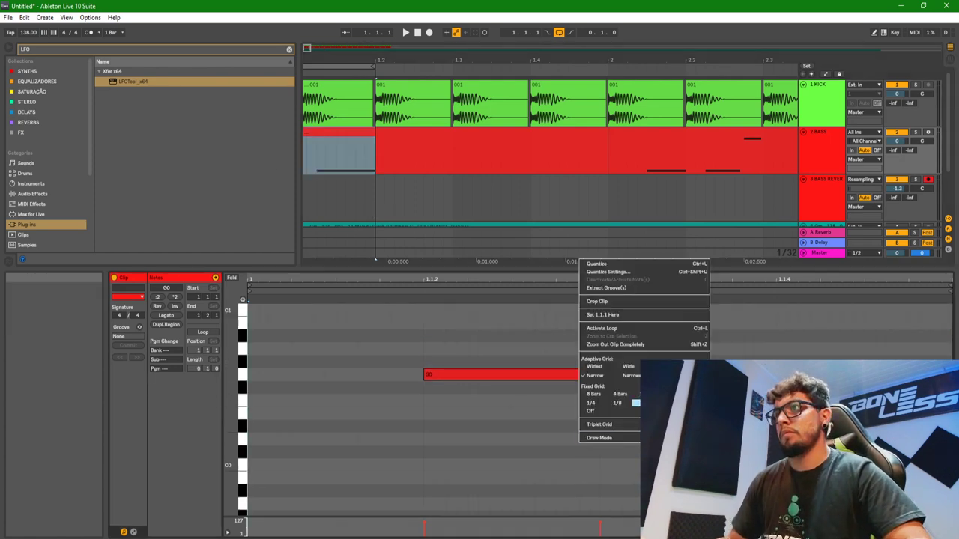
pyautogui.click(592, 438)
pyautogui.scroll(2, 593, 440)
pyautogui.press('space')
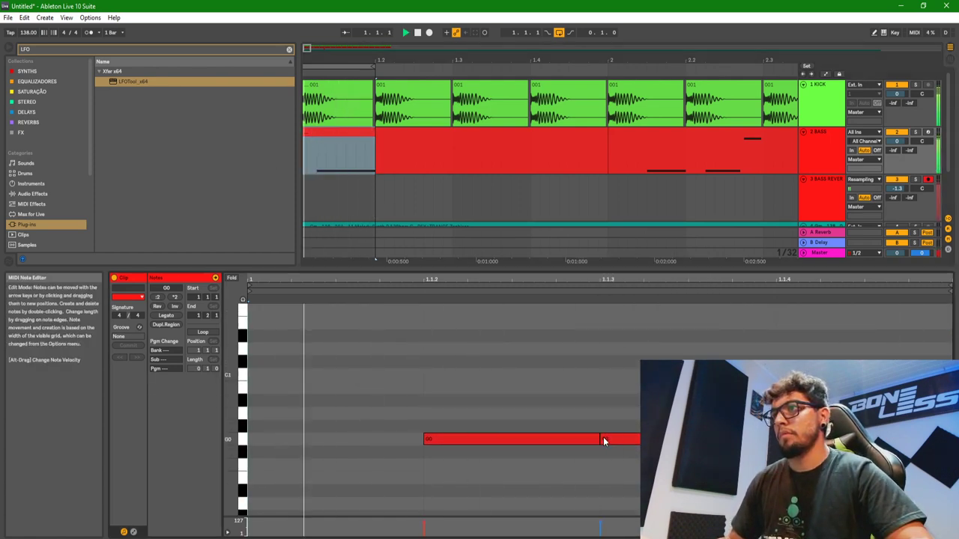
pyautogui.moveTo(597, 441)
pyautogui.mouseDown()
pyautogui.moveTo(536, 439)
pyautogui.moveTo(600, 438)
pyautogui.moveTo(585, 438)
pyautogui.mouseUp()
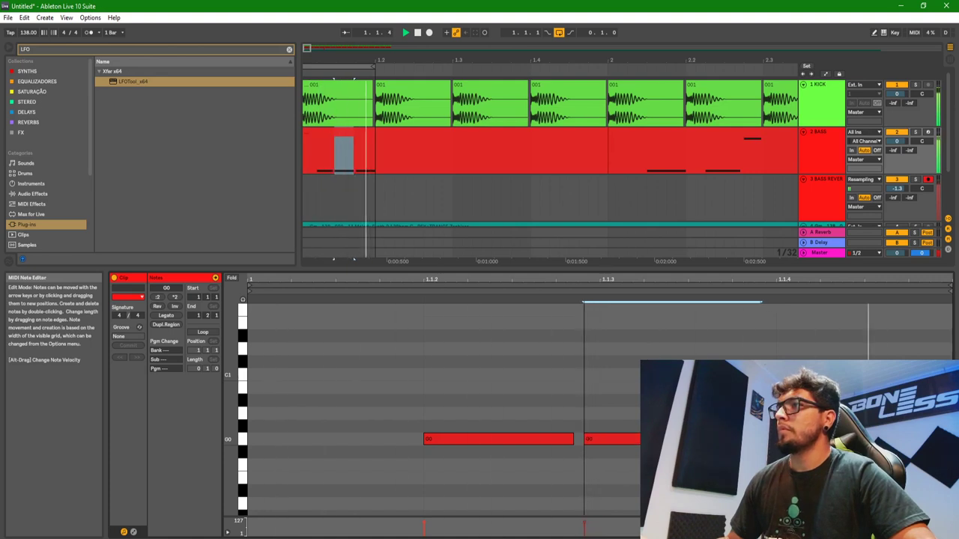
# Step: Shift the third G0 note to start slightly after 1.1.4 and move the second note to 1.1.3
pyautogui.click(796, 329)
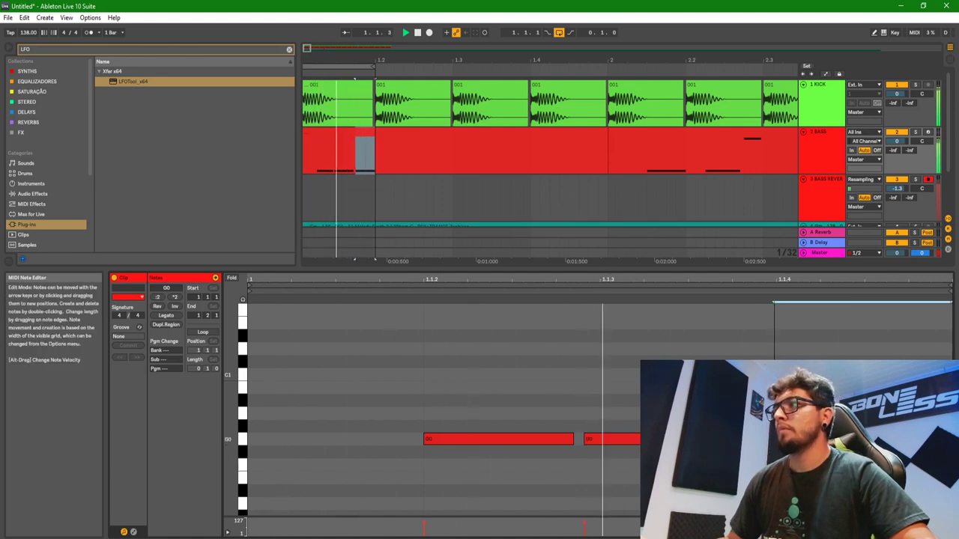
pyautogui.click(800, 330)
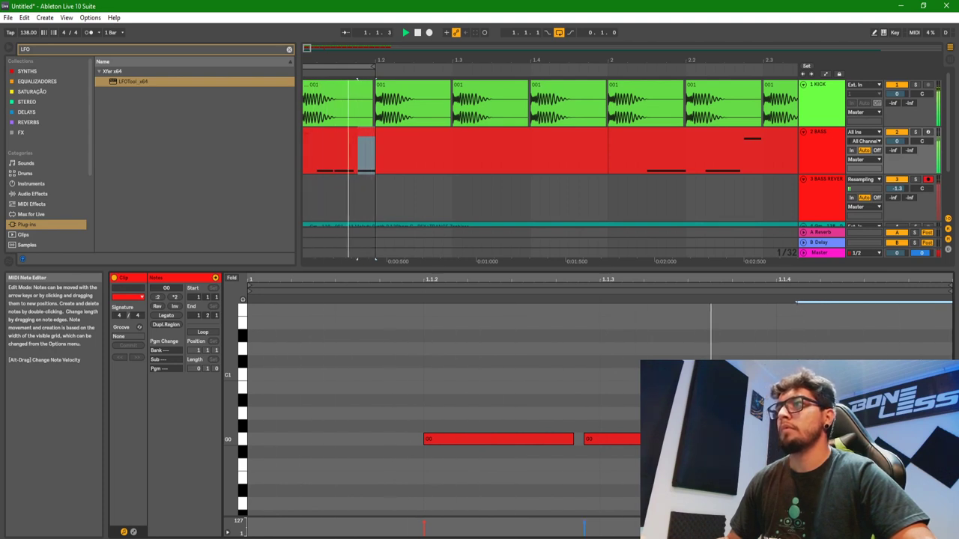
pyautogui.moveTo(586, 438); pyautogui.dragTo(600, 438)
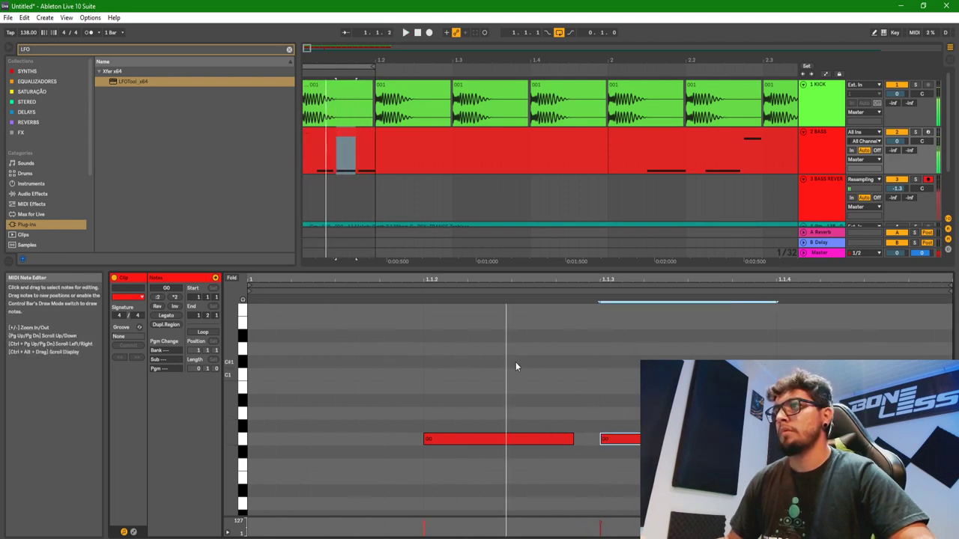
# Step: Delete the first G0 note at 1.1.2 from the bass clip
pyautogui.click(536, 439)
pyautogui.press('Delete')
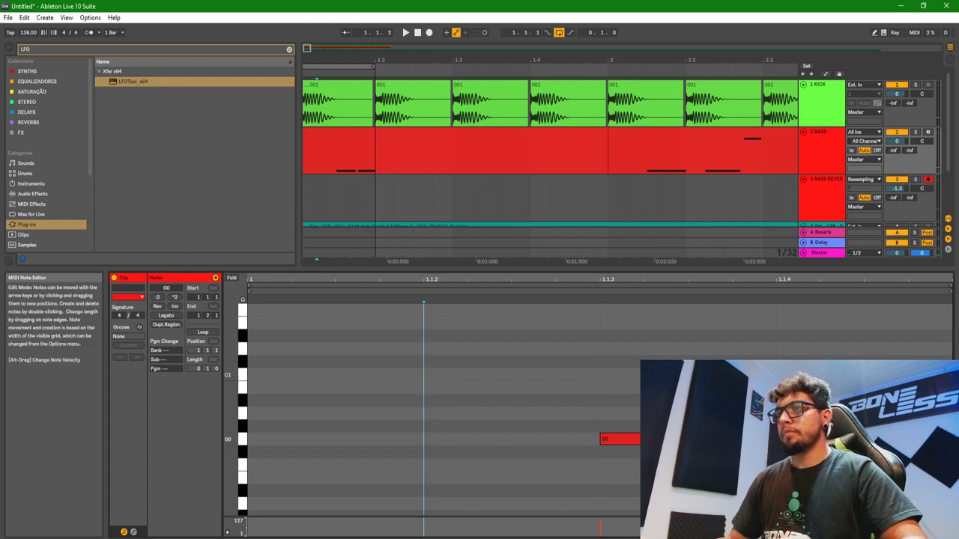
# Step: Restore the deleted G0 note at 1.1.2, fill 1.1.2 to 1.2 with gapless sixteenth notes, and audition the clip with the kick
pyautogui.hotkey('ctrl', 'z')
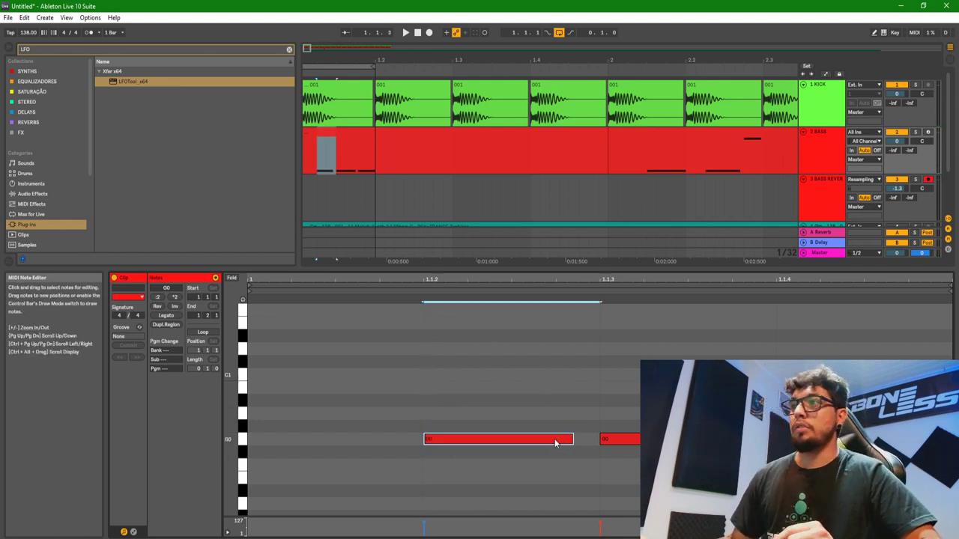
pyautogui.moveTo(631, 441)
pyautogui.mouseDown()
pyautogui.moveTo(472, 437)
pyautogui.moveTo(452, 447)
pyautogui.mouseUp()
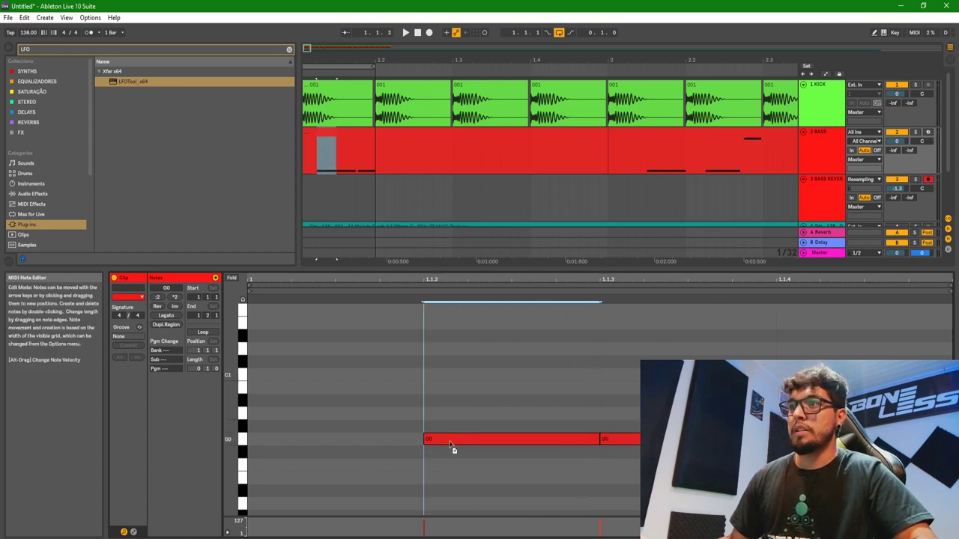
pyautogui.click(777, 404)
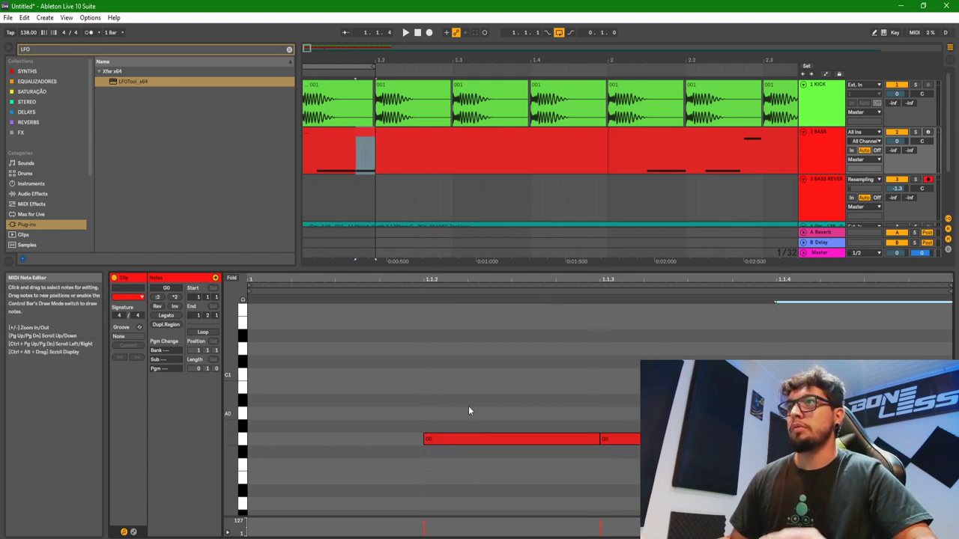
pyautogui.click(342, 142)
pyautogui.press('space')
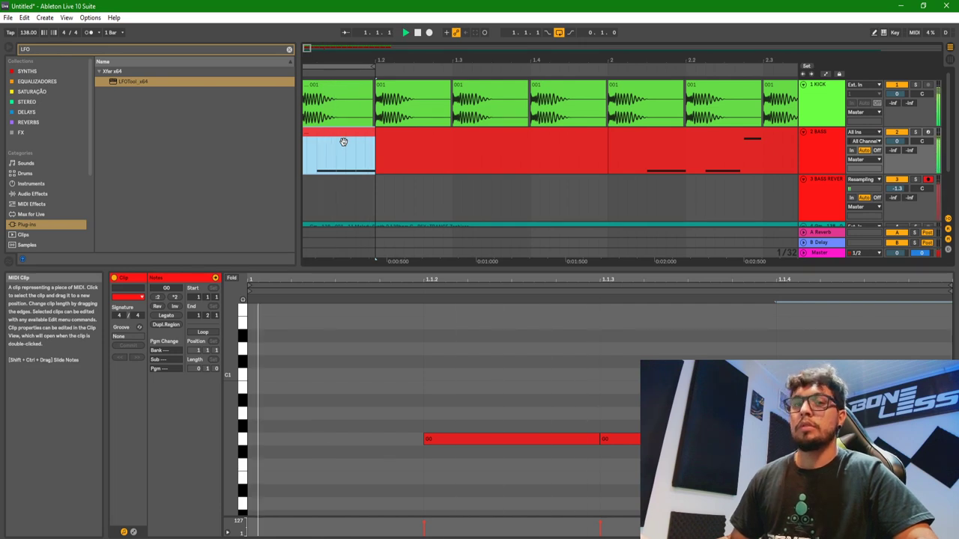
pyautogui.press('space')
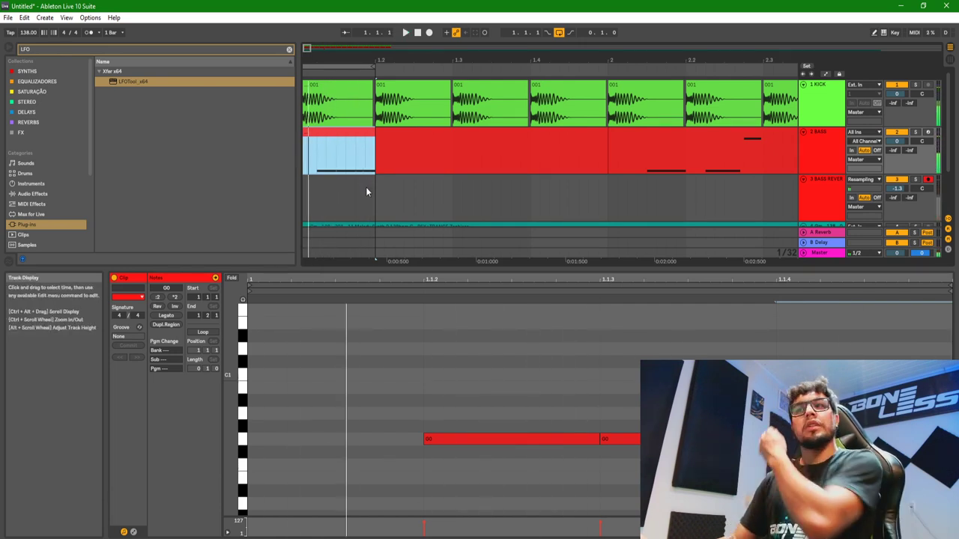
# Step: Shorten the three G0 notes in the bass clip so a small gap follows each one
pyautogui.click(536, 438)
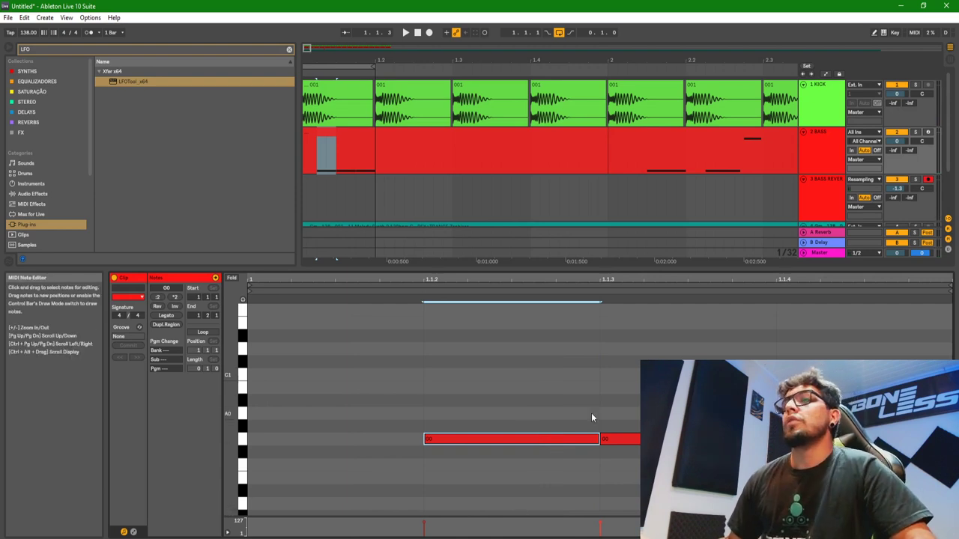
pyautogui.moveTo(512, 361); pyautogui.dragTo(776, 493)
pyautogui.hotkey('shift', 'Left')
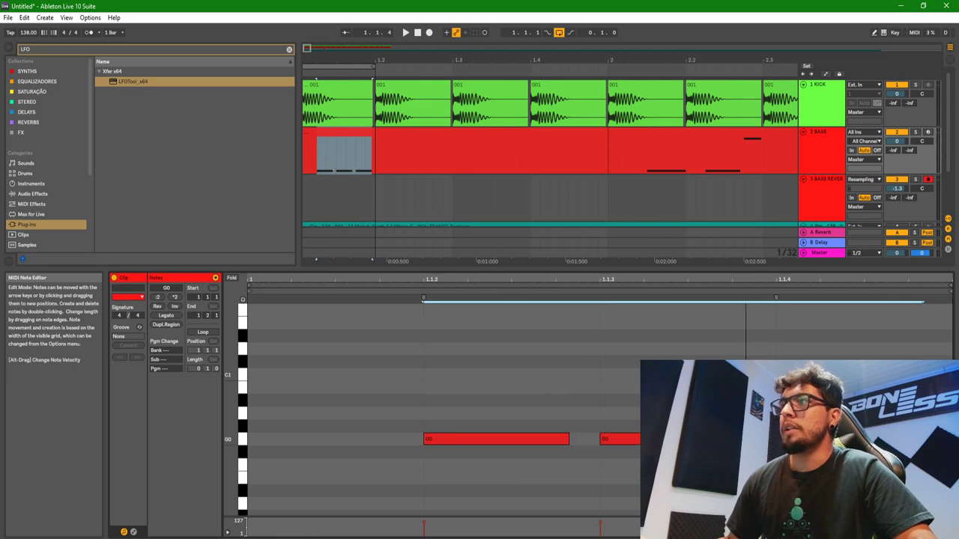
pyautogui.click(432, 398)
pyautogui.moveTo(472, 374); pyautogui.dragTo(476, 510)
pyautogui.hotkey('shift', 'Right')
pyautogui.hotkey('shift', 'Right')
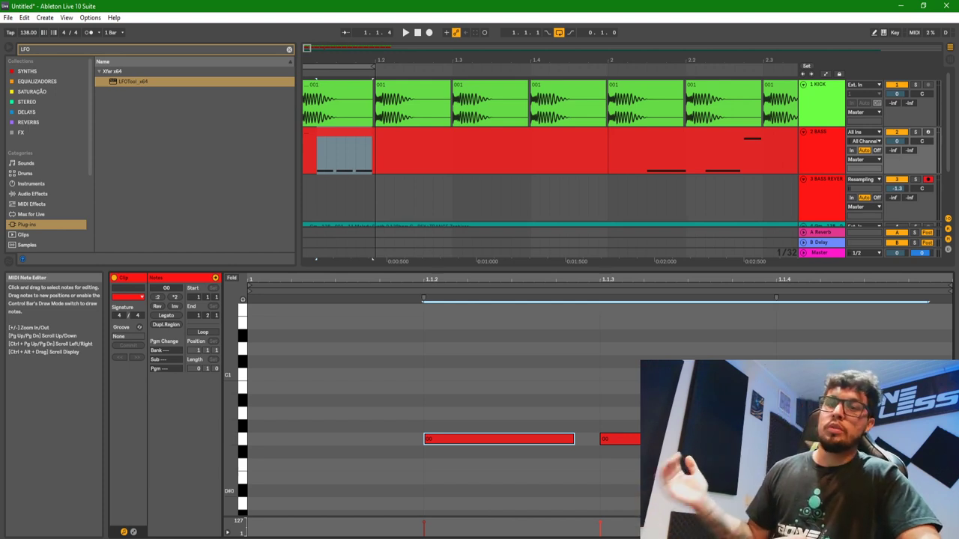
# Step: Try shifting the first and third G0 notes to start slightly before 1.1.2 and 1.1.4
pyautogui.press('Right')
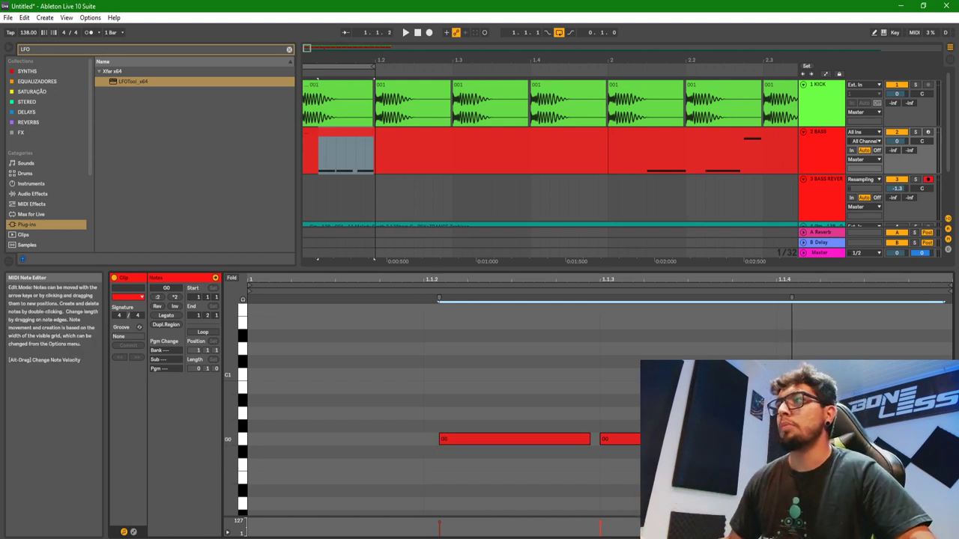
pyautogui.press('Left')
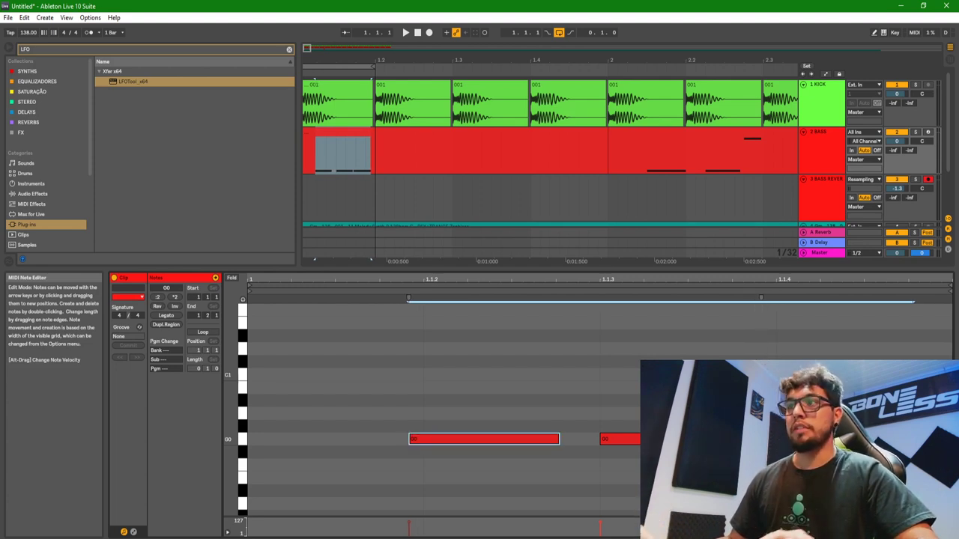
pyautogui.click(776, 329)
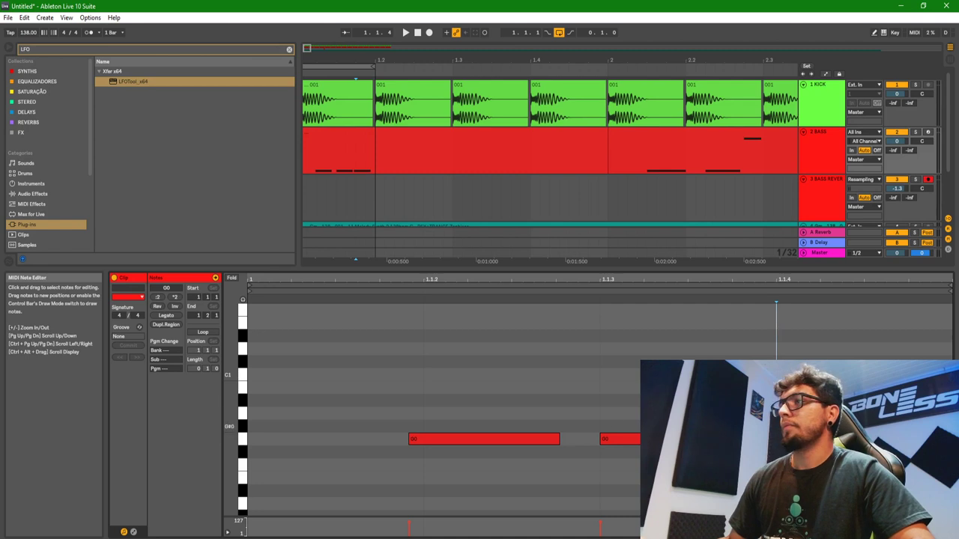
# Step: Check the timing of the first and third G0 notes against the grid
pyautogui.click(444, 439)
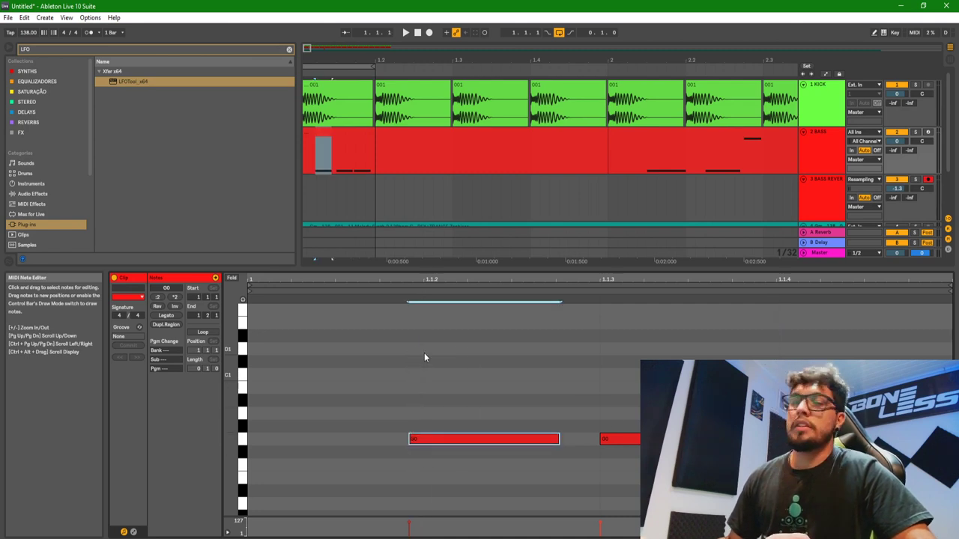
pyautogui.moveTo(483, 375); pyautogui.dragTo(500, 505)
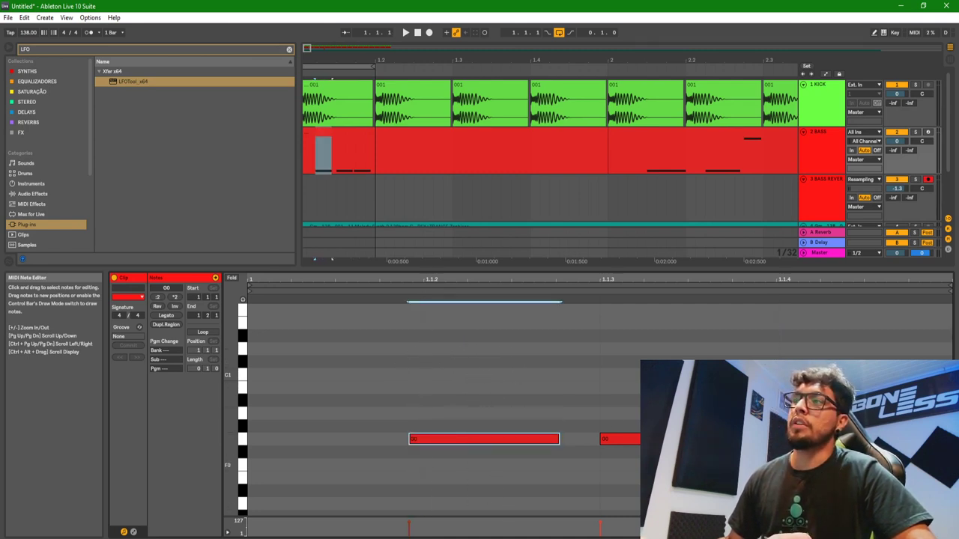
pyautogui.moveTo(652, 464); pyautogui.dragTo(914, 465)
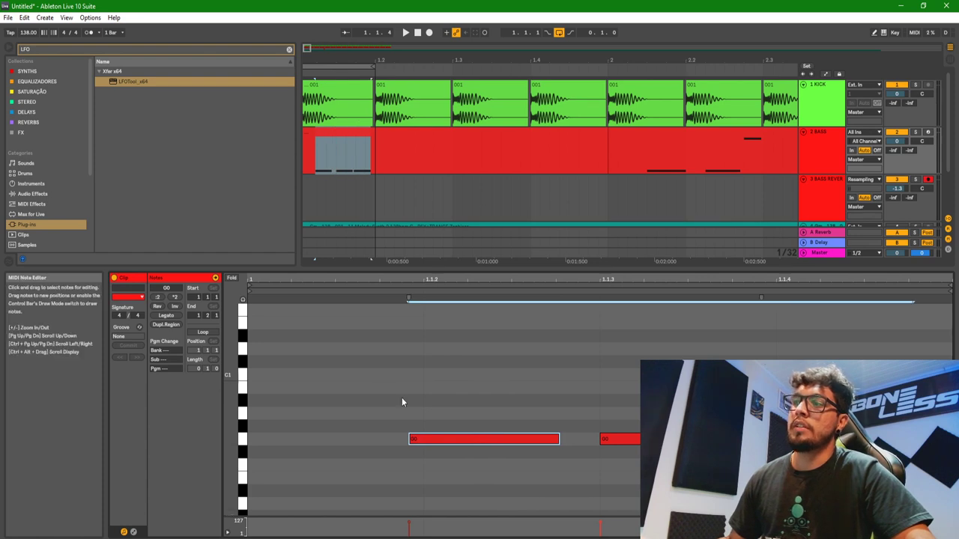
pyautogui.click(503, 393)
pyautogui.click(493, 439)
pyautogui.click(578, 443)
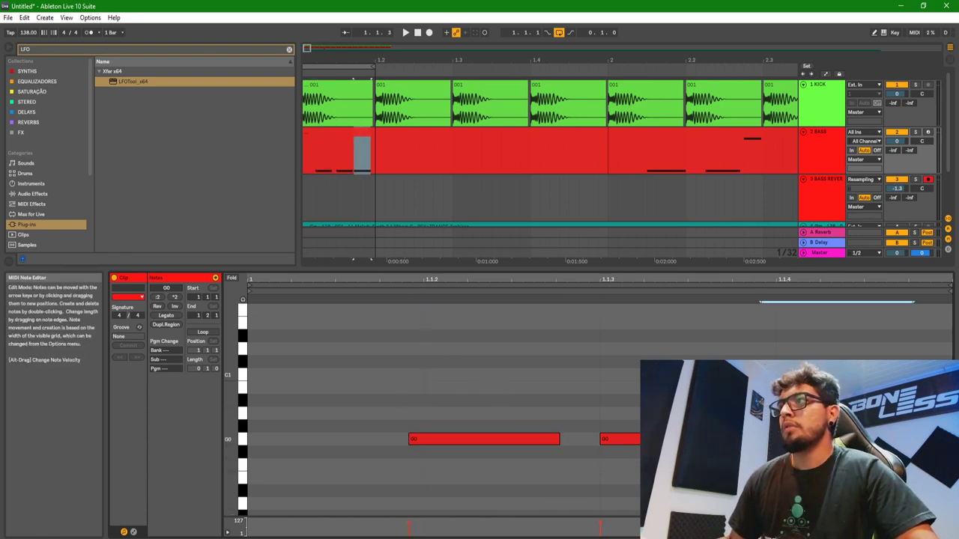
pyautogui.click(525, 443)
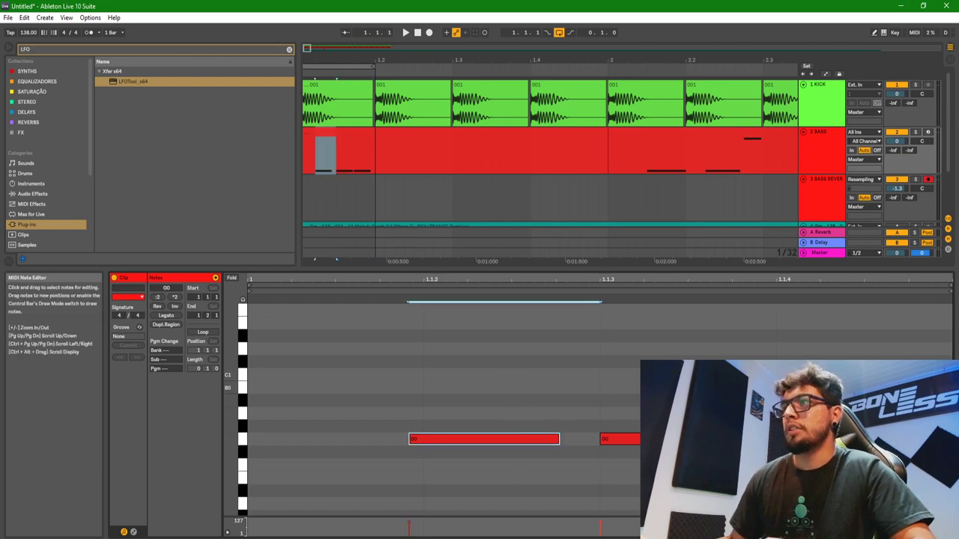
# Step: Shift the first and third G0 notes during playback so they start slightly after 1.1.2 and 1.1.4
pyautogui.hotkey('shift', 'Right')
pyautogui.hotkey('shift', 'Right')
pyautogui.hotkey('shift', 'Right')
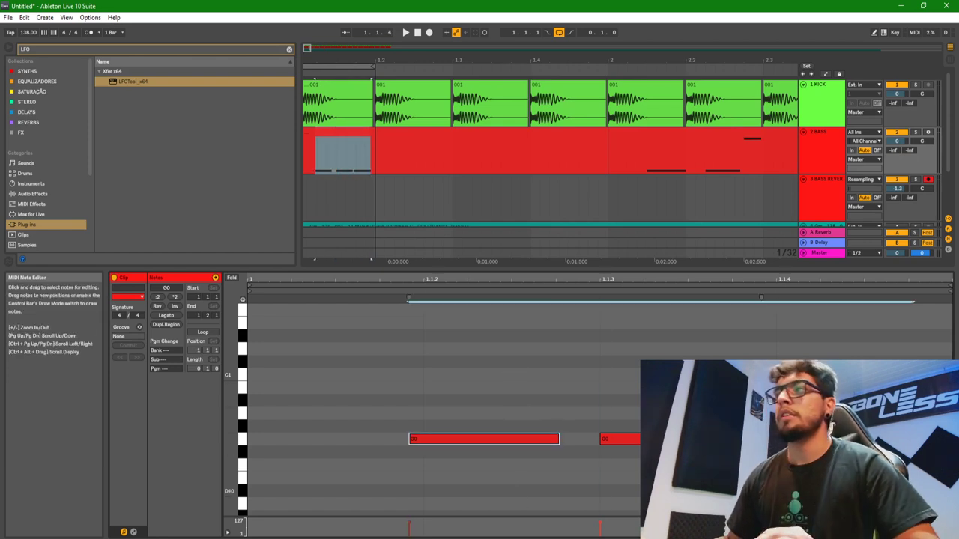
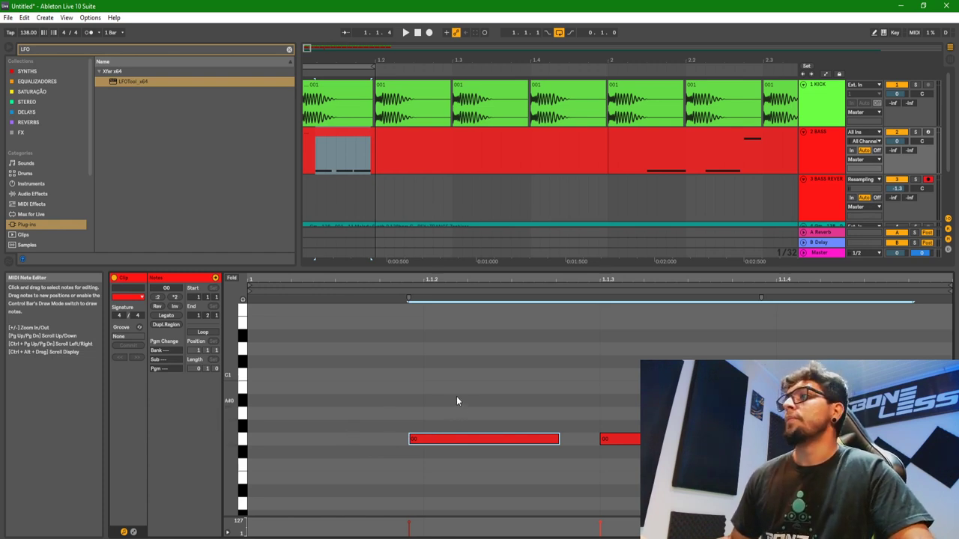
pyautogui.press('space')
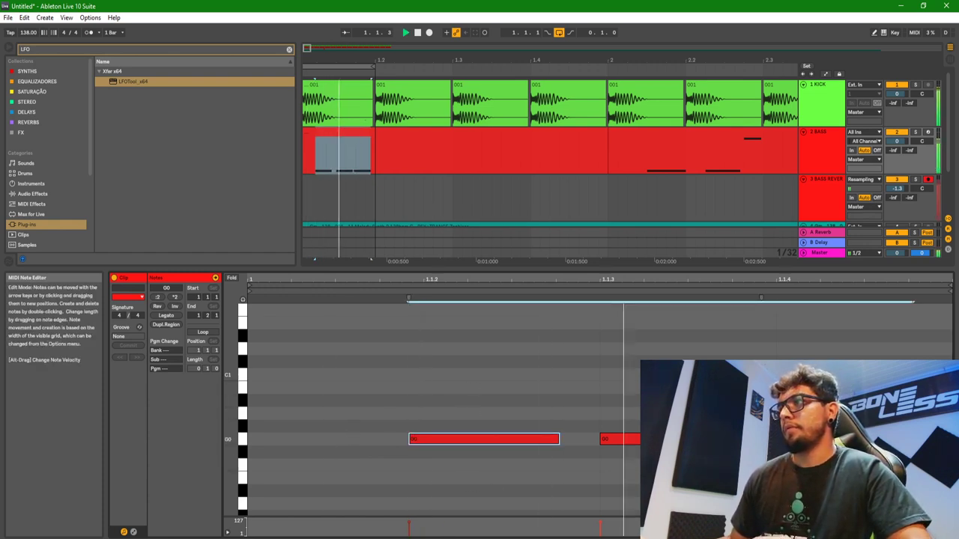
pyautogui.press('Right')
pyautogui.press('Right')
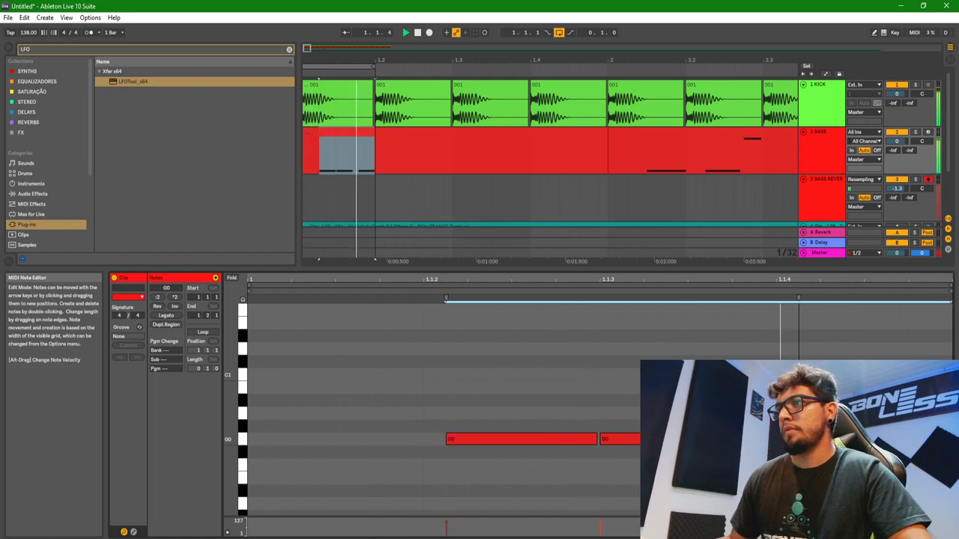
pyautogui.hotkey('ctrl', 'l')
pyautogui.press('space')
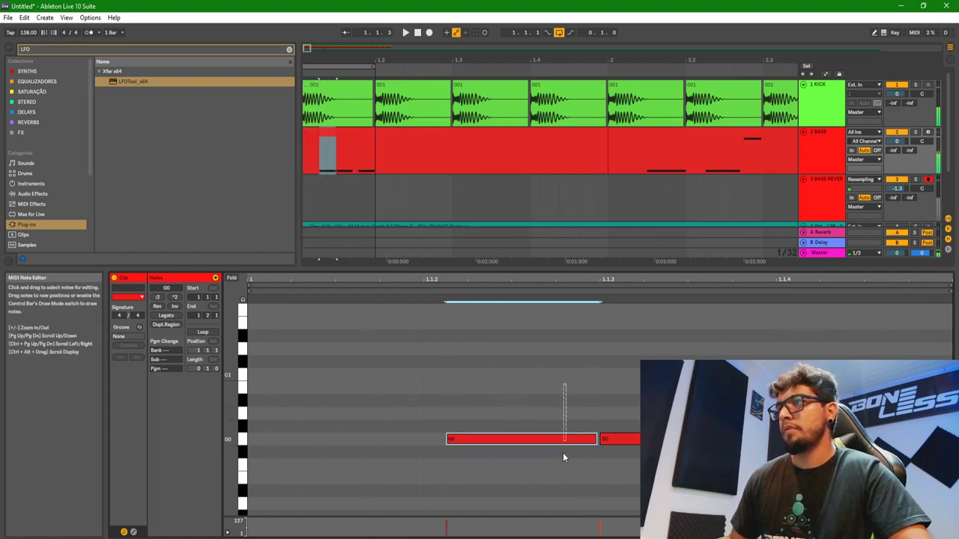
# Step: Trim the ends of the first and third G0 notes to leave small gaps before 1.1.3 and 1.2
pyautogui.hotkey('ctrl', 'z')
pyautogui.moveTo(597, 440)
pyautogui.mouseDown()
pyautogui.moveTo(559, 440)
pyautogui.moveTo(591, 438)
pyautogui.mouseUp()
pyautogui.press('space')
pyautogui.moveTo(573, 439)
pyautogui.mouseDown()
pyautogui.moveTo(614, 433)
pyautogui.moveTo(591, 439)
pyautogui.mouseUp()
pyautogui.click(776, 420)
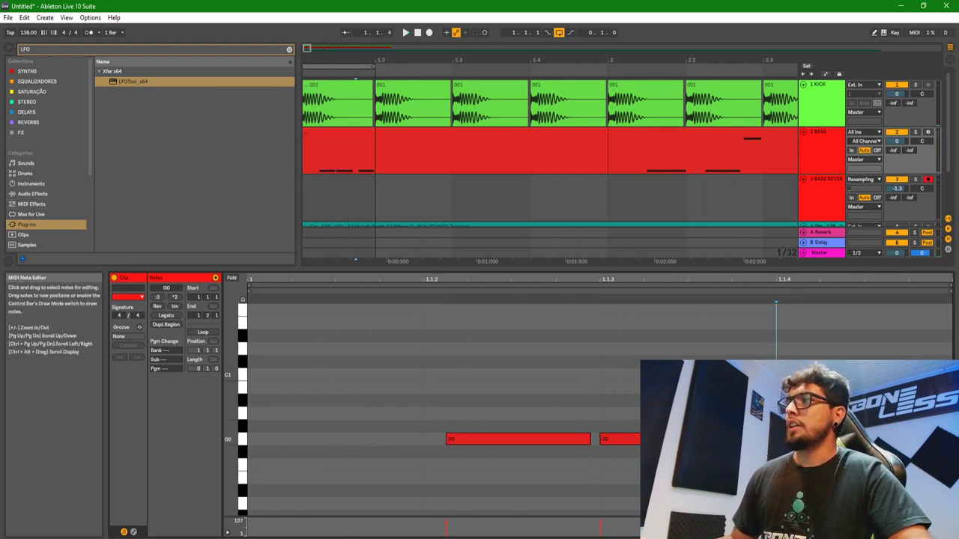
# Step: Examine the three G0 notes' start positions and gaps relative to the grid, and listen to the pattern with the kick
pyautogui.moveTo(335, 154); pyautogui.dragTo(354, 154)
pyautogui.press('Right')
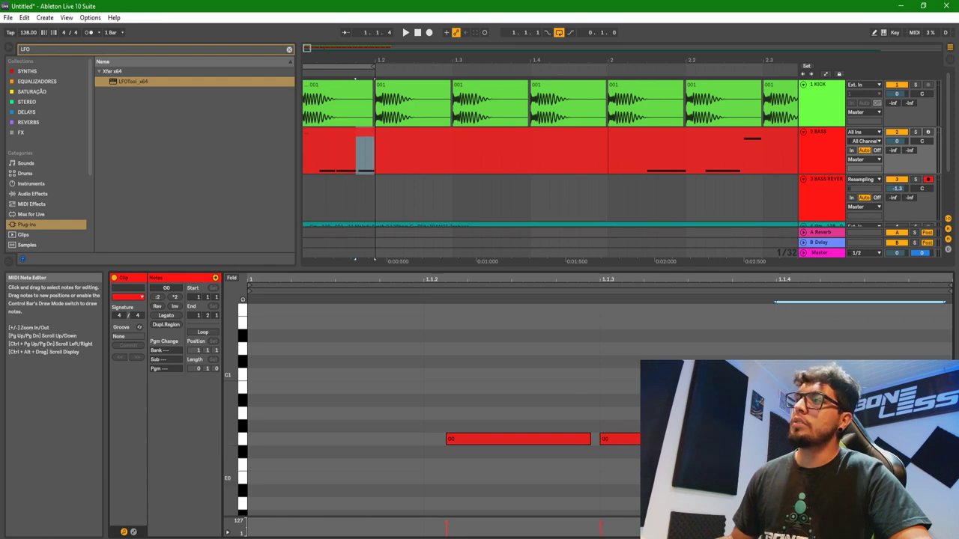
pyautogui.press('Left')
pyautogui.press('Left')
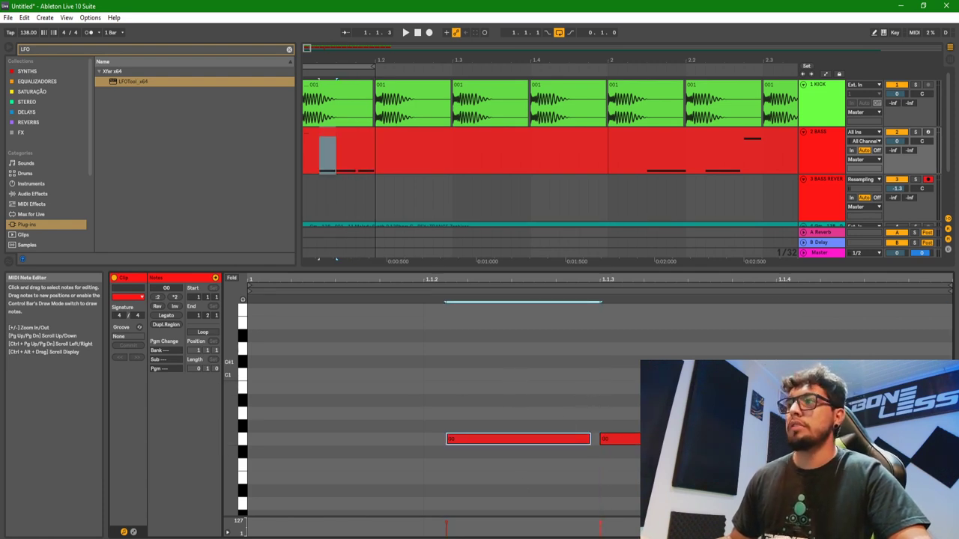
pyautogui.press('Right')
pyautogui.press('Right')
pyautogui.moveTo(528, 398); pyautogui.dragTo(541, 470)
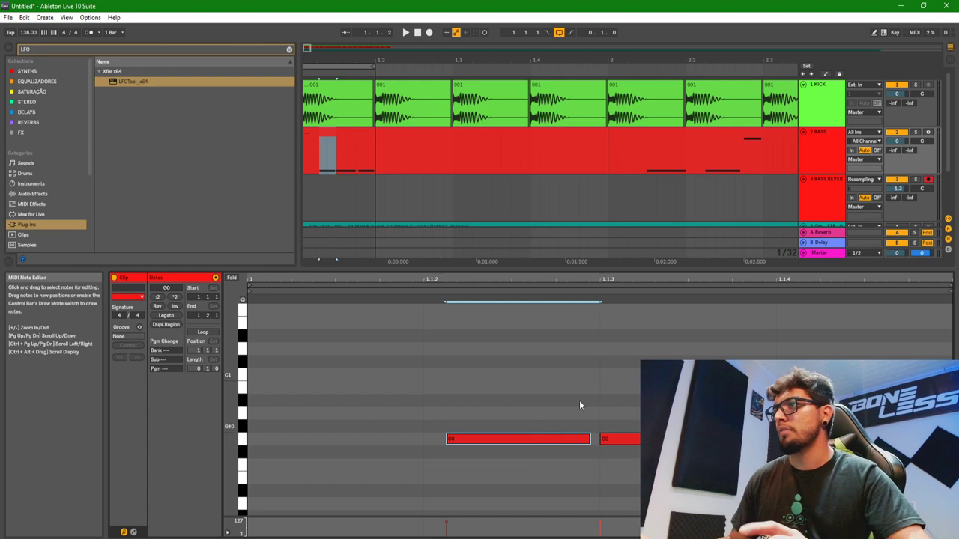
pyautogui.moveTo(427, 332); pyautogui.dragTo(442, 476)
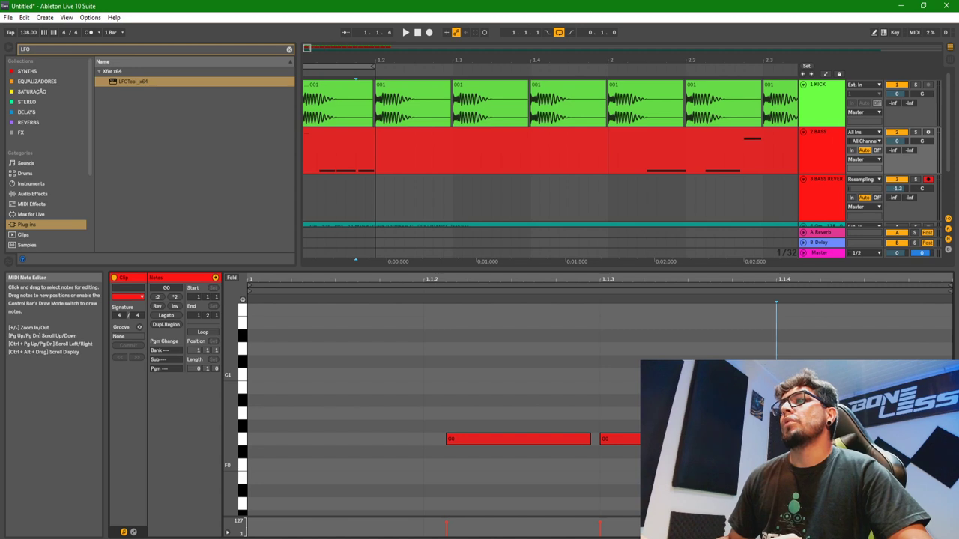
pyautogui.click(616, 443)
pyautogui.click(597, 335)
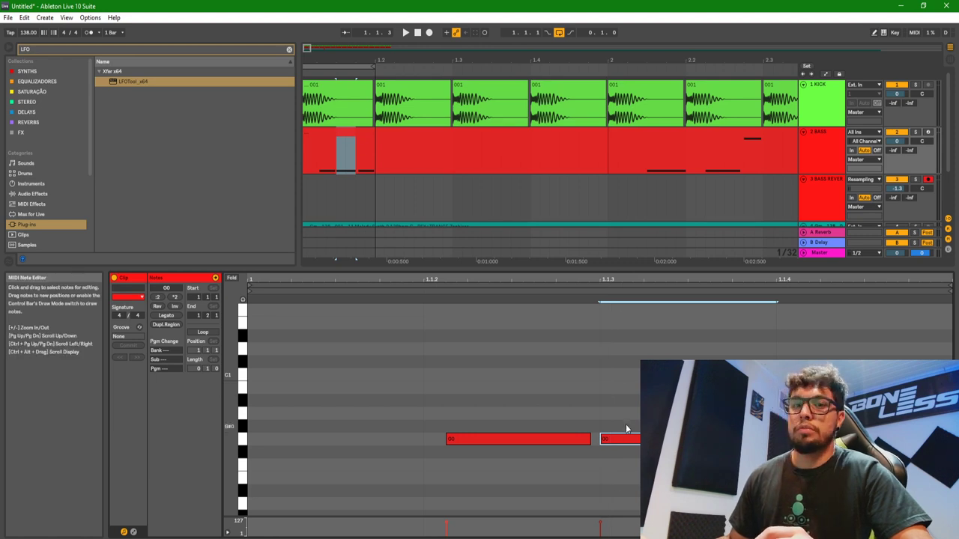
pyautogui.click(532, 439)
pyautogui.hotkey('ctrl', 'l')
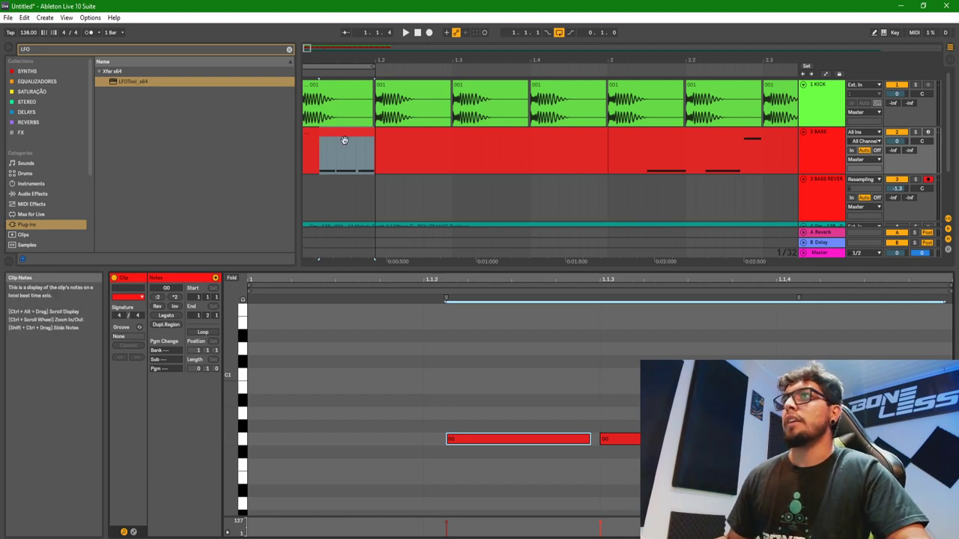
pyautogui.click(587, 419)
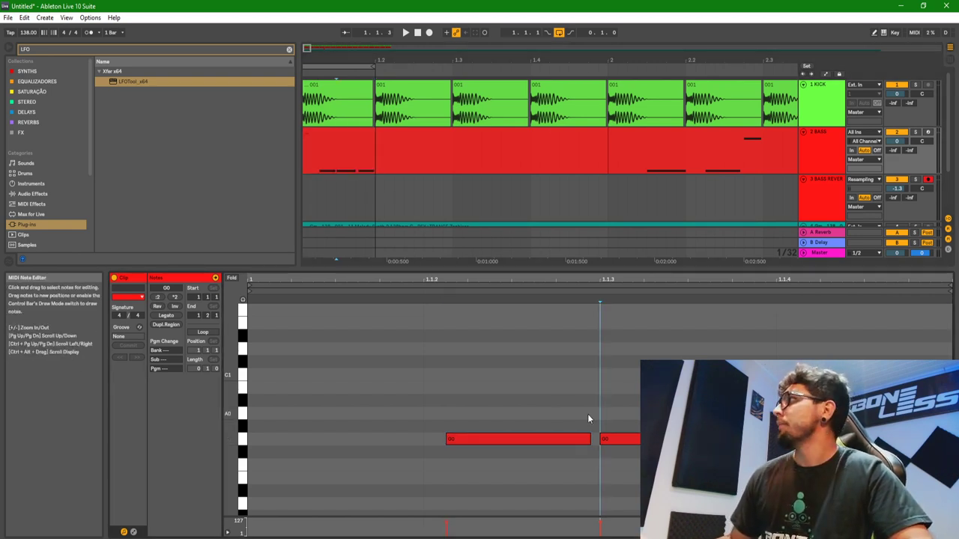
pyautogui.press('space')
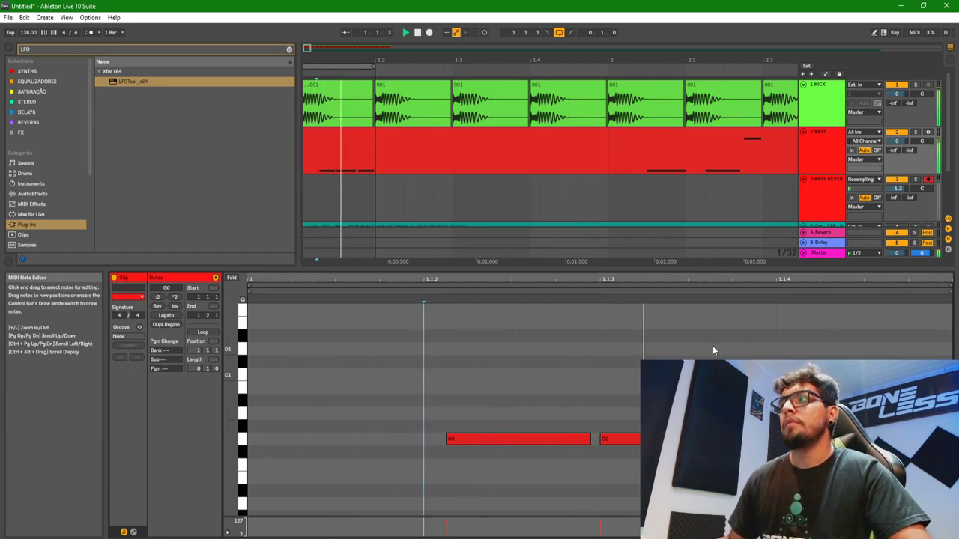
# Step: Duplicate the one-beat bass clip three times to fill the first bar and consolidate the copies into one clip
pyautogui.click(348, 137)
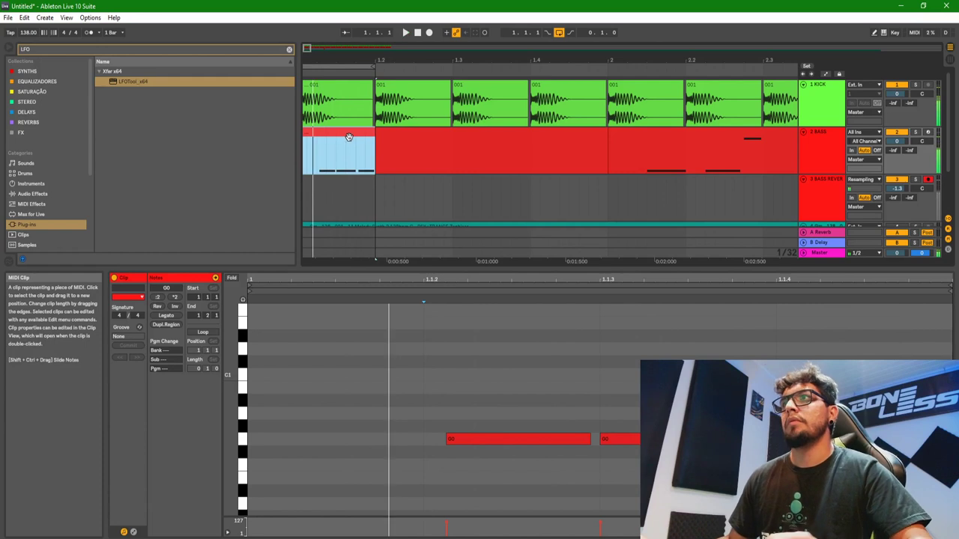
pyautogui.press('space')
pyautogui.hotkey('ctrl', 'd')
pyautogui.hotkey('ctrl', 'd')
pyautogui.hotkey('ctrl', 'd')
pyautogui.moveTo(608, 165); pyautogui.dragTo(165, 160)
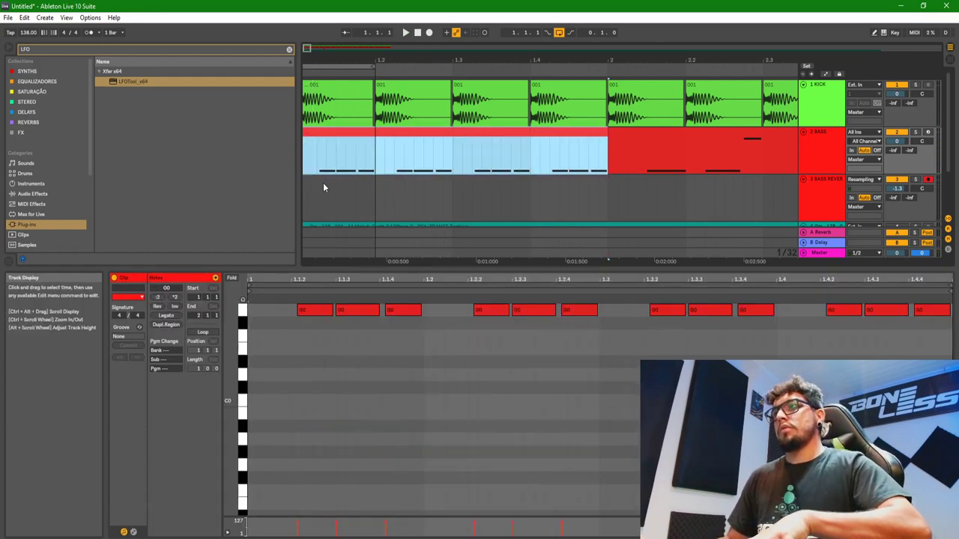
# Step: Set the arrangement loop to the consolidated one-bar bass clip and bring its G0 notes into view
pyautogui.click(439, 132)
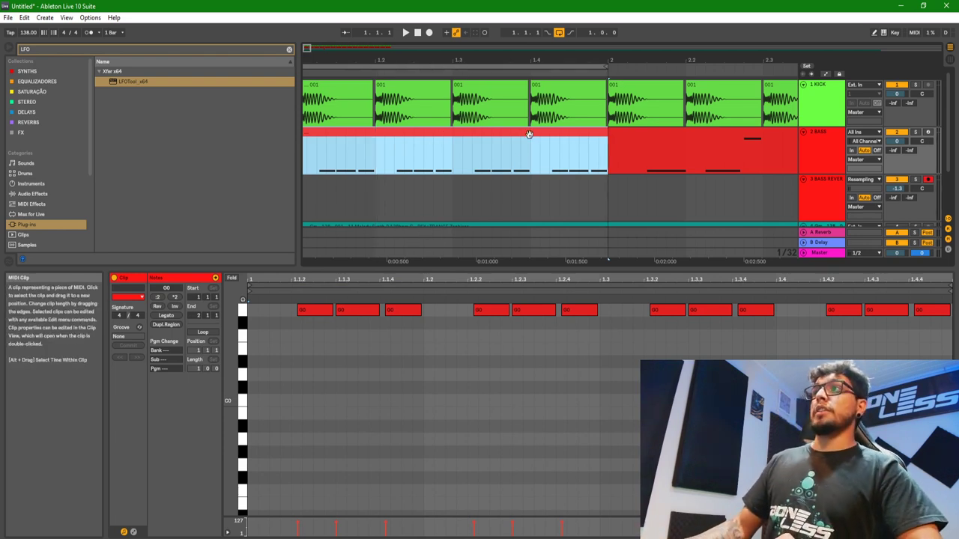
pyautogui.click(495, 338)
pyautogui.scroll(3, 495, 339)
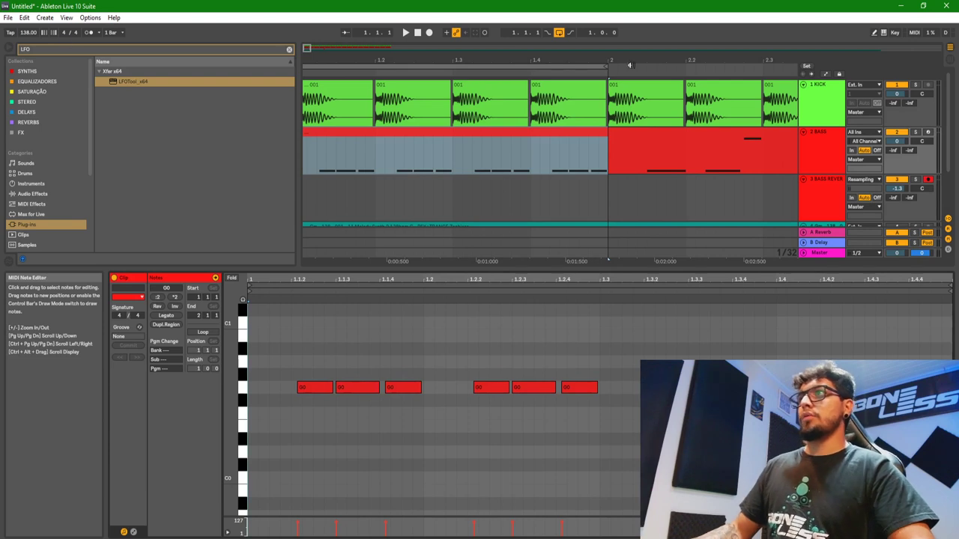
# Step: Examine the first beat's three G0 notes in the one-bar bass clip and listen to the loop with the kick
pyautogui.moveTo(606, 112); pyautogui.dragTo(442, 111)
pyautogui.keyDown('shift'); pyautogui.click(353, 93); pyautogui.keyUp('shift')
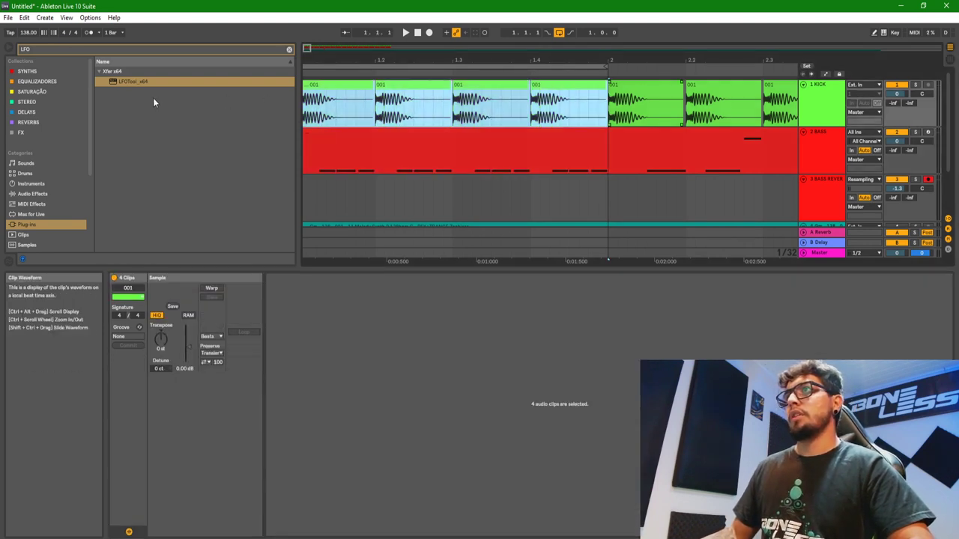
pyautogui.click(398, 145)
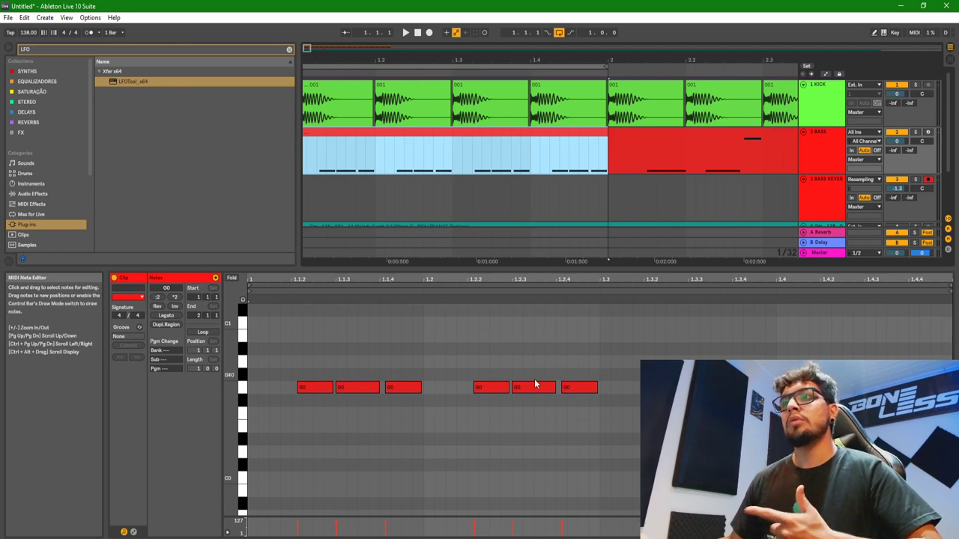
pyautogui.rightClick(495, 349)
pyautogui.click(571, 501)
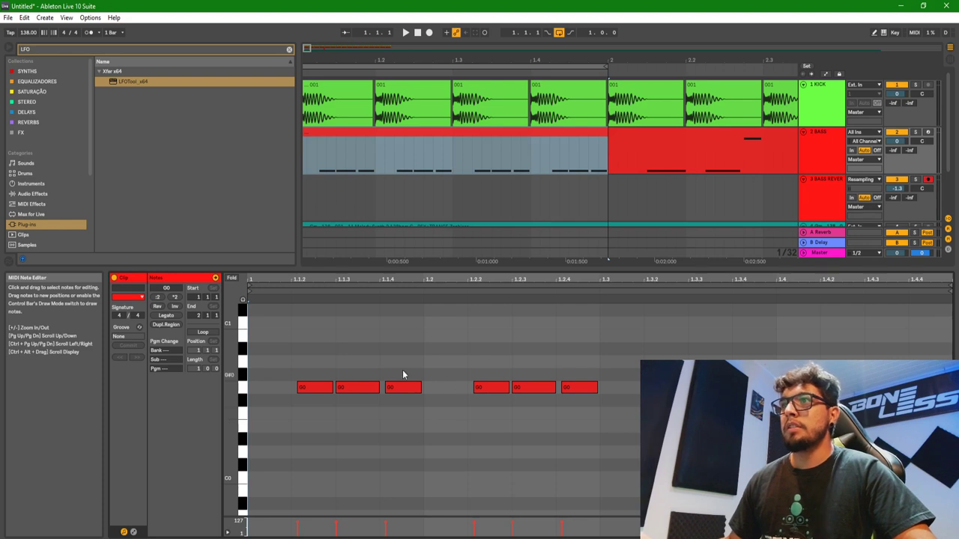
pyautogui.moveTo(262, 336); pyautogui.dragTo(418, 398)
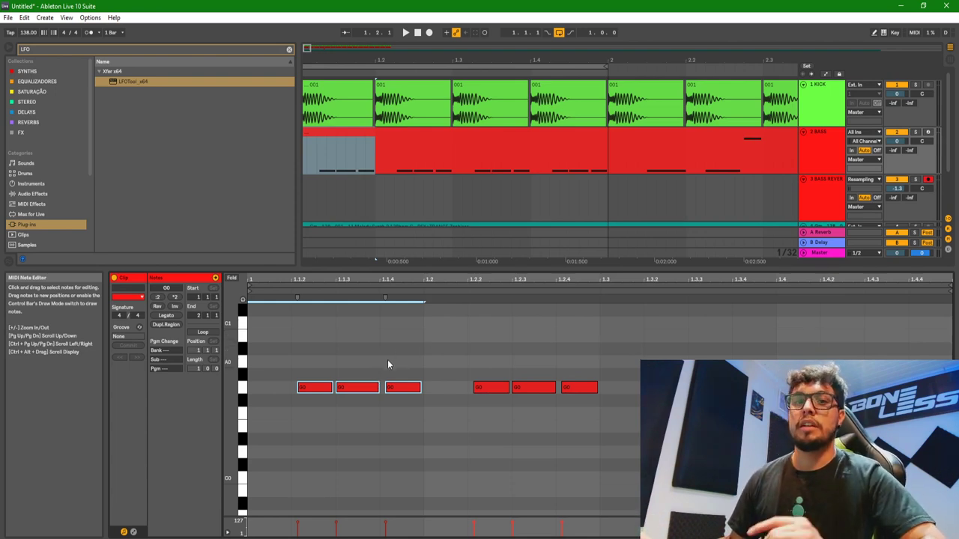
pyautogui.click(358, 139)
pyautogui.click(611, 365)
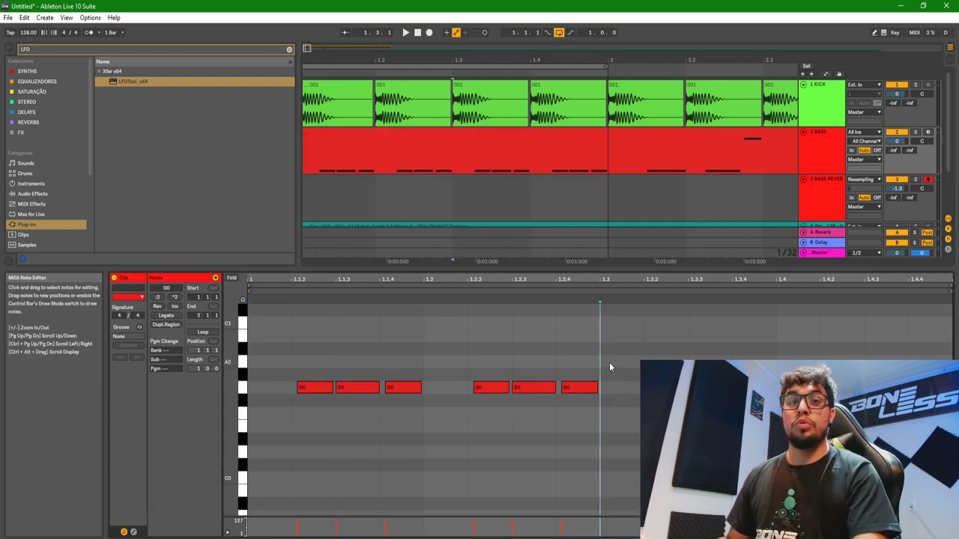
pyautogui.click(400, 348)
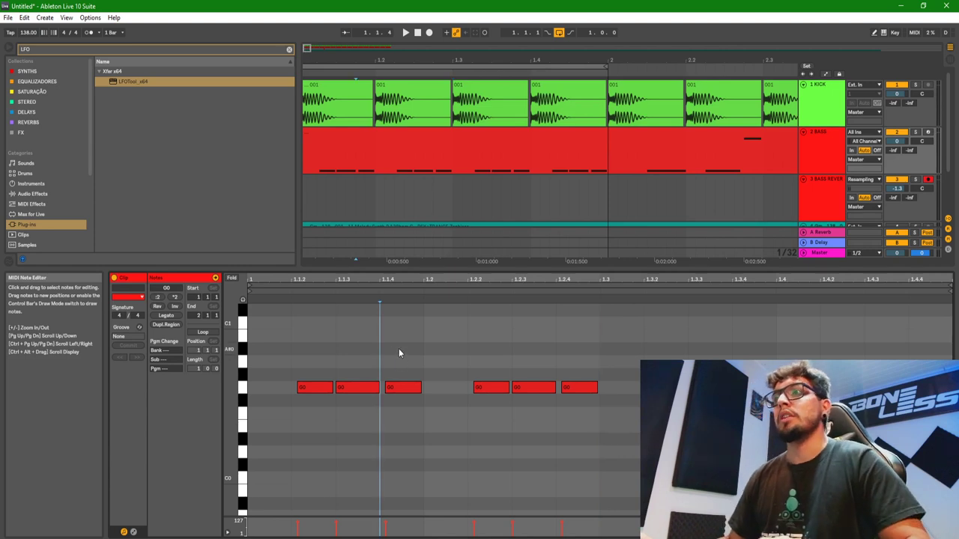
pyautogui.press('space')
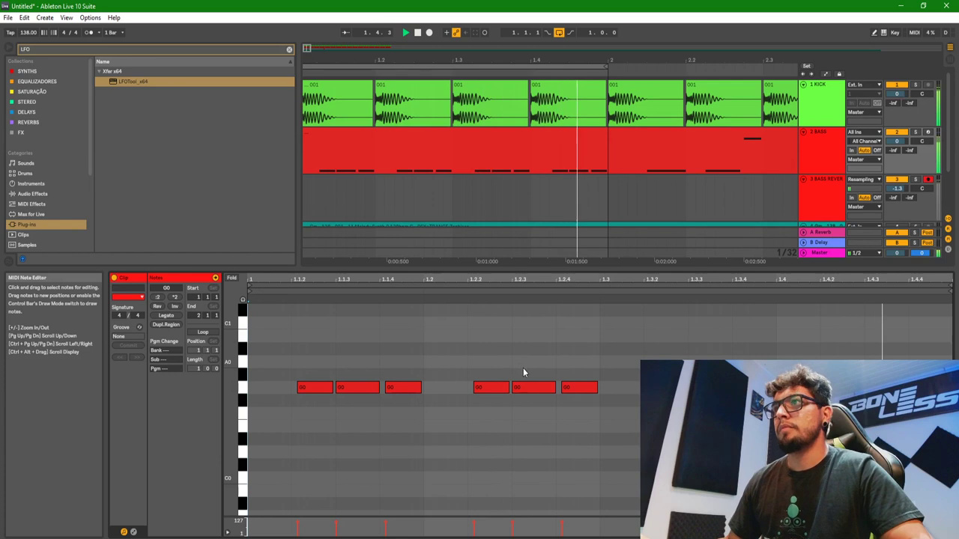
pyautogui.press('space')
# Step: Try the first beat's last G0 note at G1 and A#0, auditioning both pitches with the kick
pyautogui.click(402, 388)
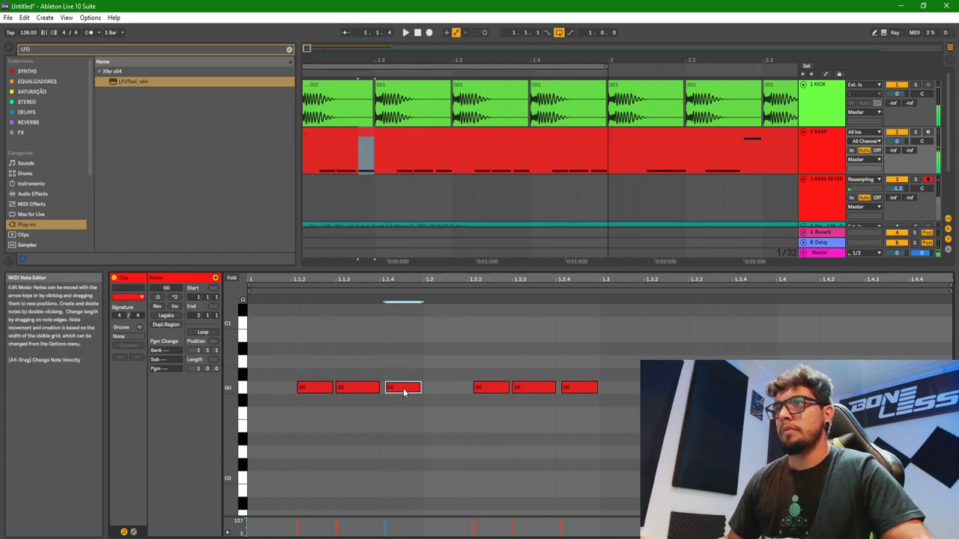
pyautogui.hotkey('shift', 'Up')
pyautogui.press('space')
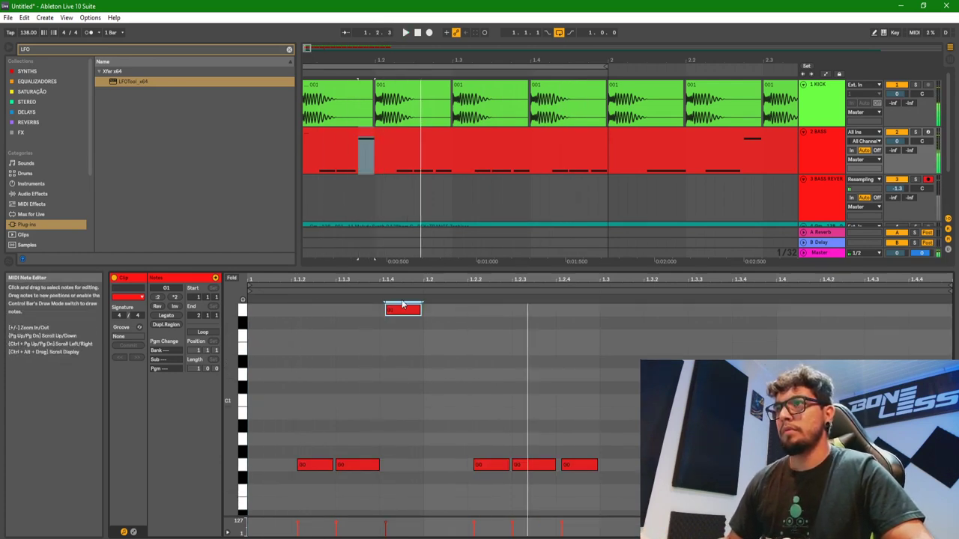
pyautogui.press('space')
pyautogui.hotkey('shift', 'Down')
pyautogui.press('space')
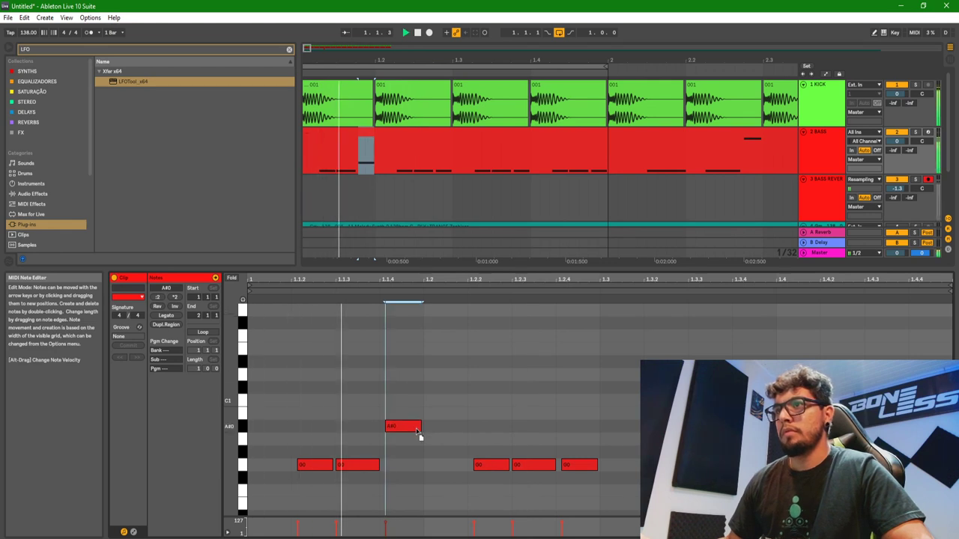
pyautogui.press('space')
pyautogui.hotkey('shift', 'Up')
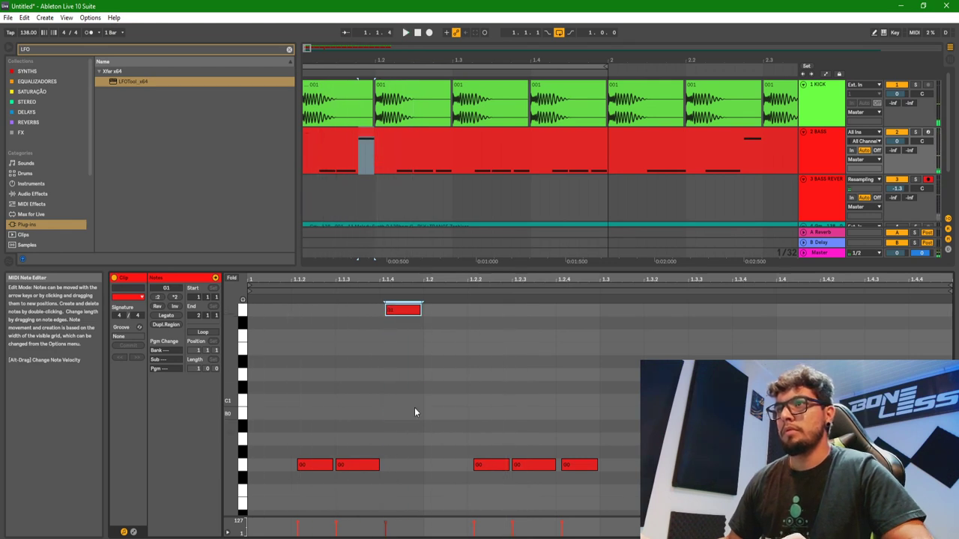
# Step: Audition the first beat's last note at lower pitches, including A0, and settle it on F0
pyautogui.hotkey('shift', 'Down')
pyautogui.press('Down')
pyautogui.press('Down')
pyautogui.press('Down')
pyautogui.press('Down')
pyautogui.press('Down')
pyautogui.press('Down')
pyautogui.press('Up')
pyautogui.press('Up')
pyautogui.press('Up')
pyautogui.press('Up')
pyautogui.press('Down')
pyautogui.press('space')
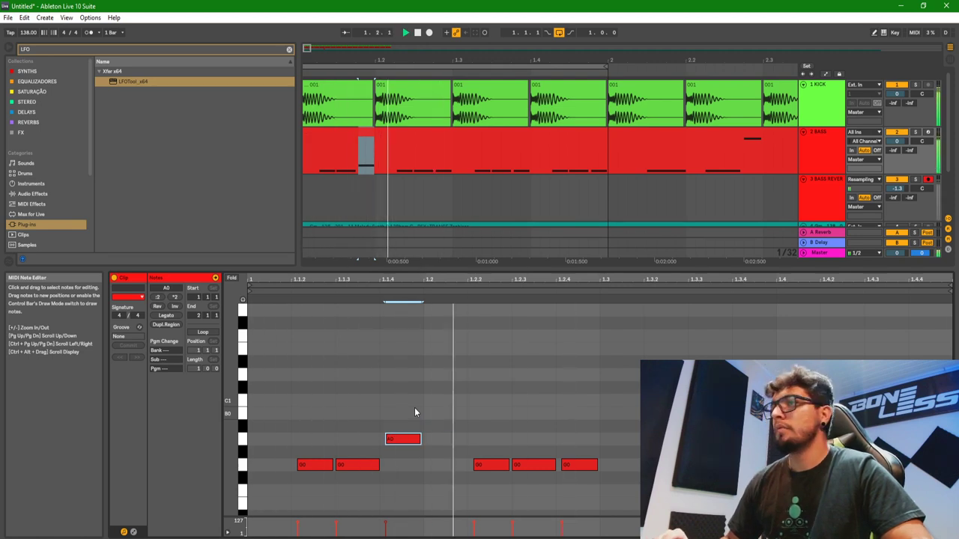
pyautogui.press('Down')
pyautogui.press('Down')
pyautogui.press('Down')
pyautogui.press('Down')
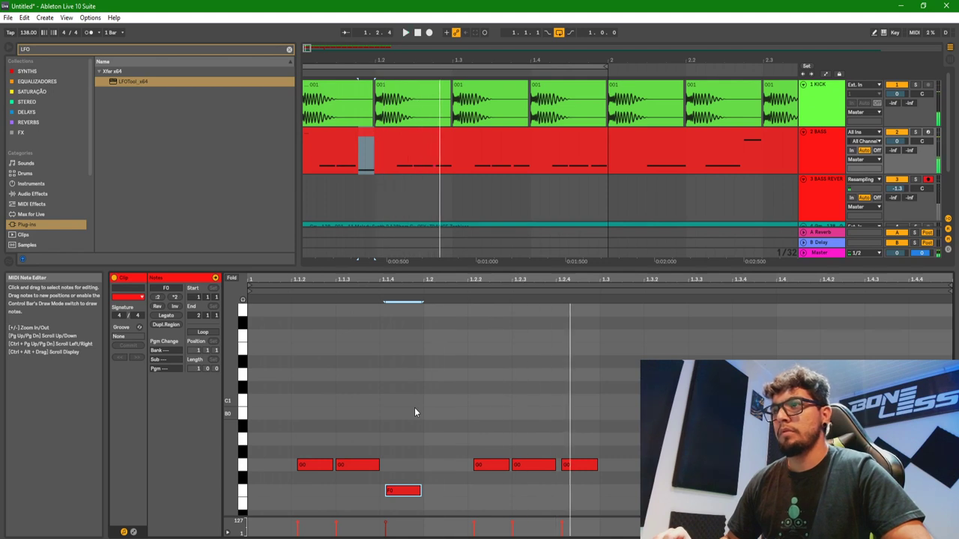
# Step: Raise the second beat's middle G0 note one octave to G1 and listen to the pattern
pyautogui.click(522, 467)
pyautogui.hotkey('shift', 'Up')
pyautogui.press('space')
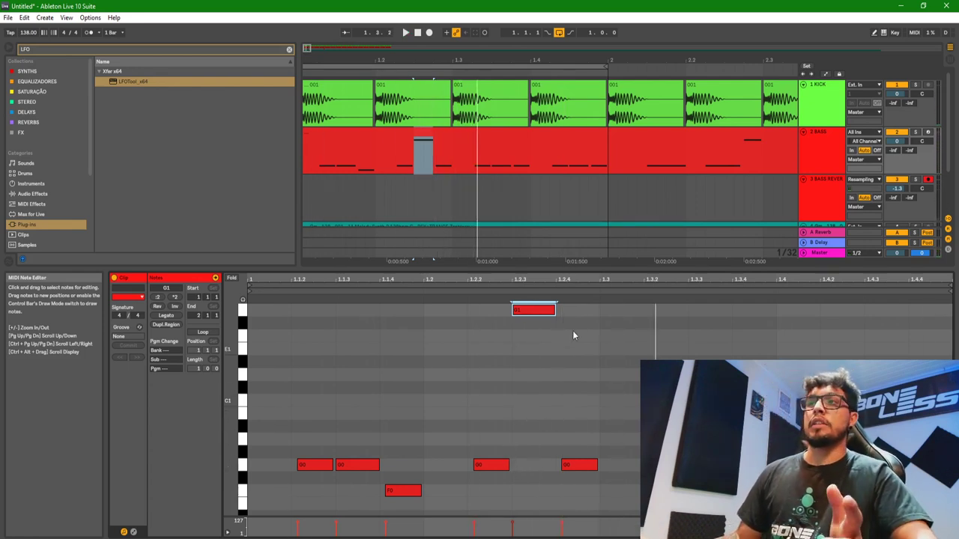
# Step: Inspect the Sylenth1 patch on the BASS track and the devices on the BASS REVER track, and close the synth
pyautogui.doubleClick(817, 181)
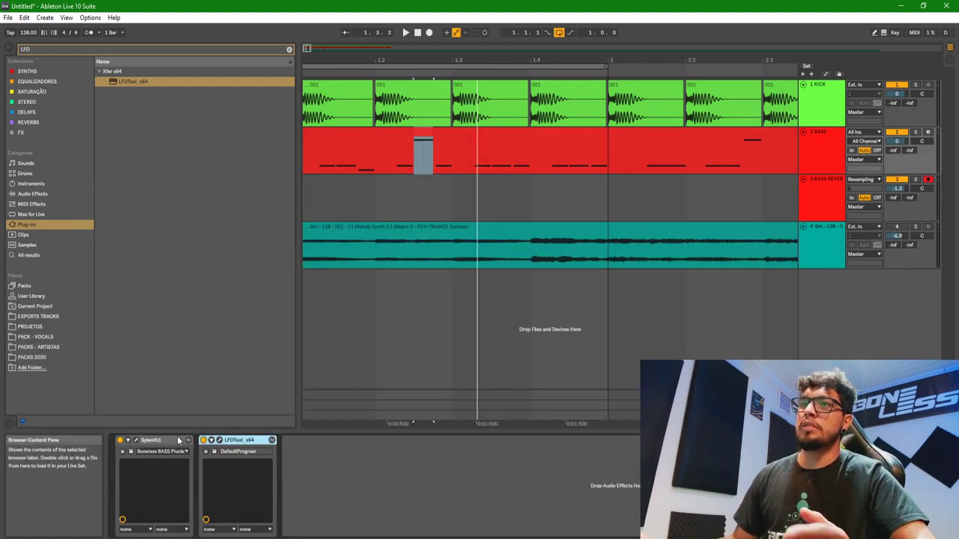
pyautogui.click(135, 440)
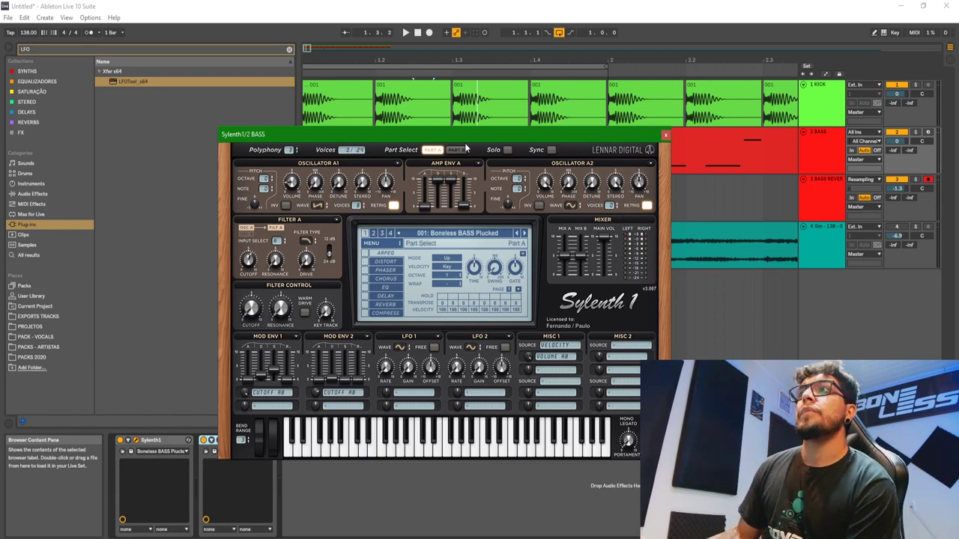
pyautogui.moveTo(467, 133); pyautogui.dragTo(517, 83)
pyautogui.click(833, 147)
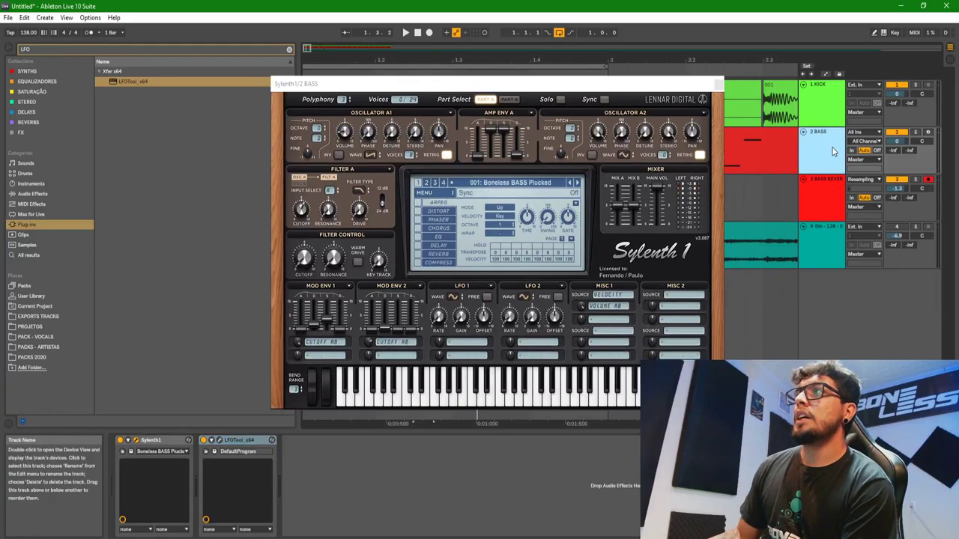
pyautogui.click(831, 195)
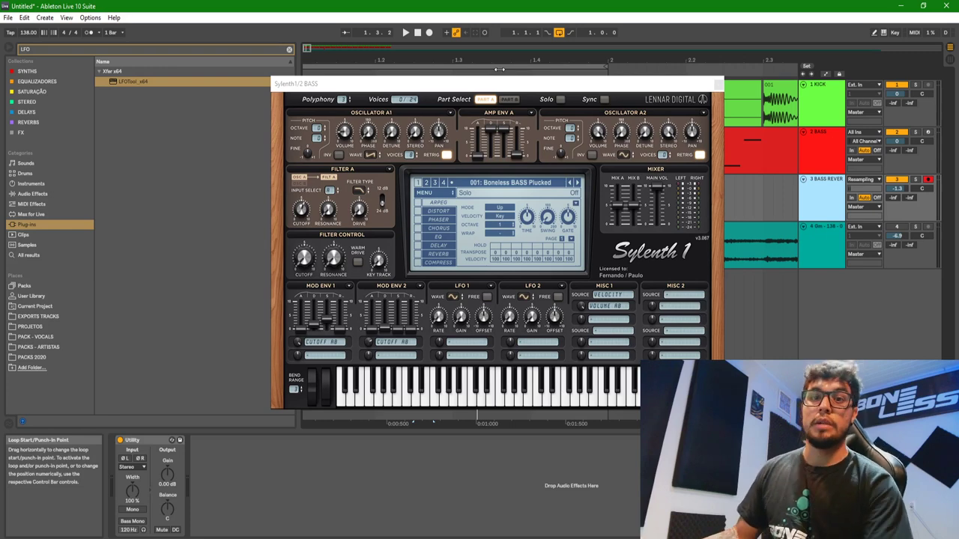
pyautogui.moveTo(502, 84); pyautogui.dragTo(516, 305)
pyautogui.click(505, 156)
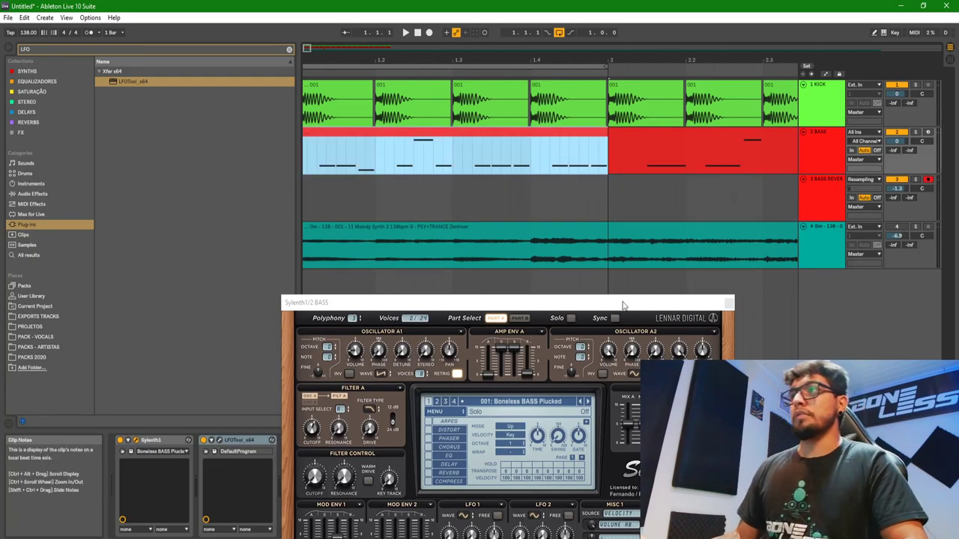
pyautogui.moveTo(668, 301); pyautogui.dragTo(652, 149)
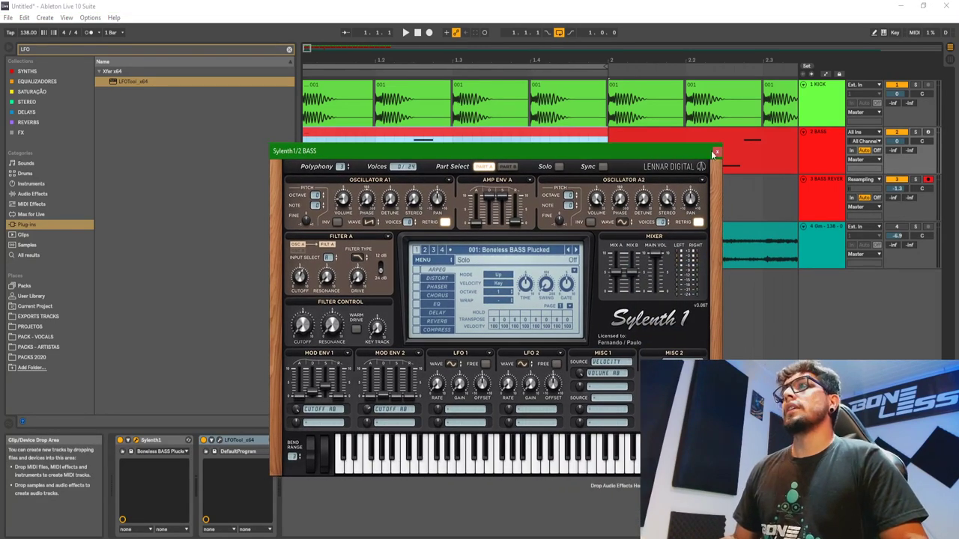
pyautogui.click(715, 153)
# Step: Adjust Mod Env 1's attack and set its sustain to about 4.29 in the BASS track's Sylenth1 while the loop plays
pyautogui.press('space')
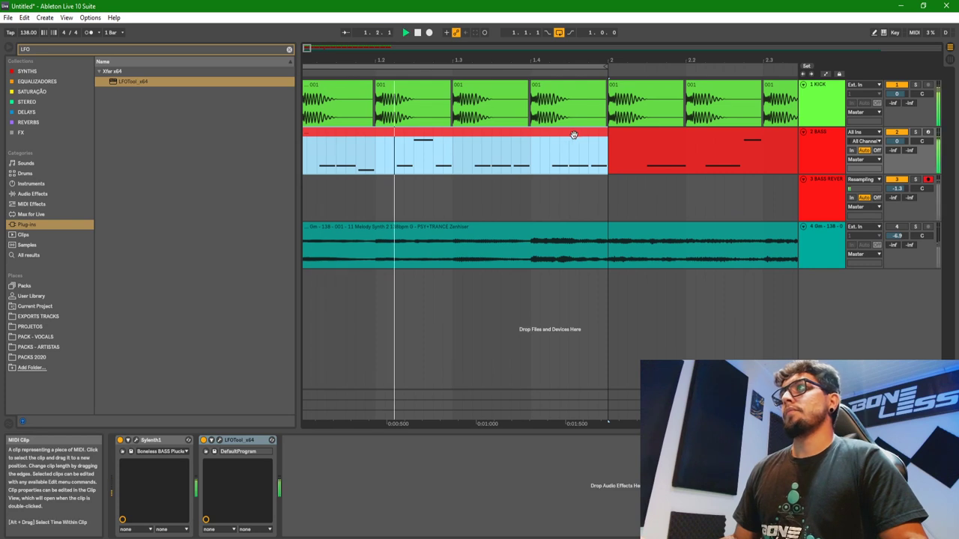
pyautogui.doubleClick(573, 134)
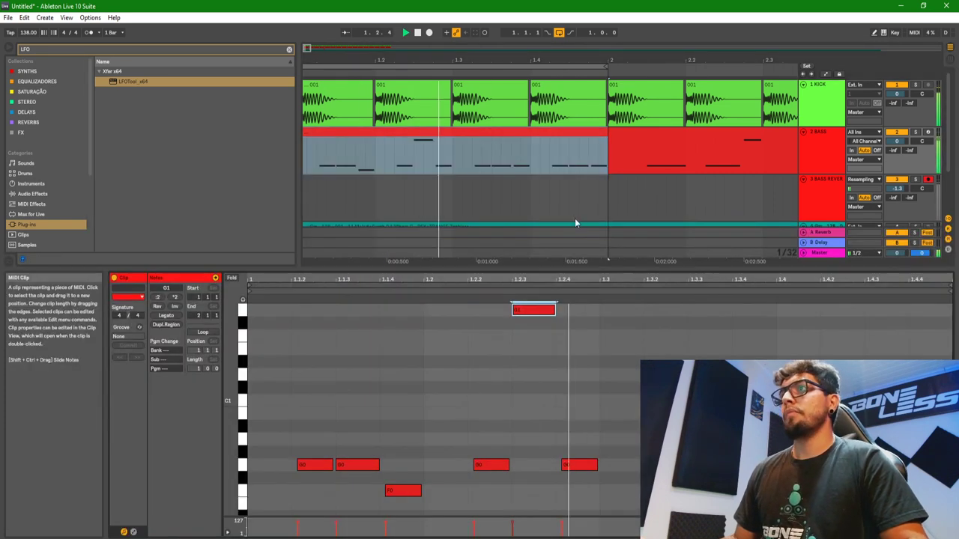
pyautogui.click(809, 147)
pyautogui.click(131, 451)
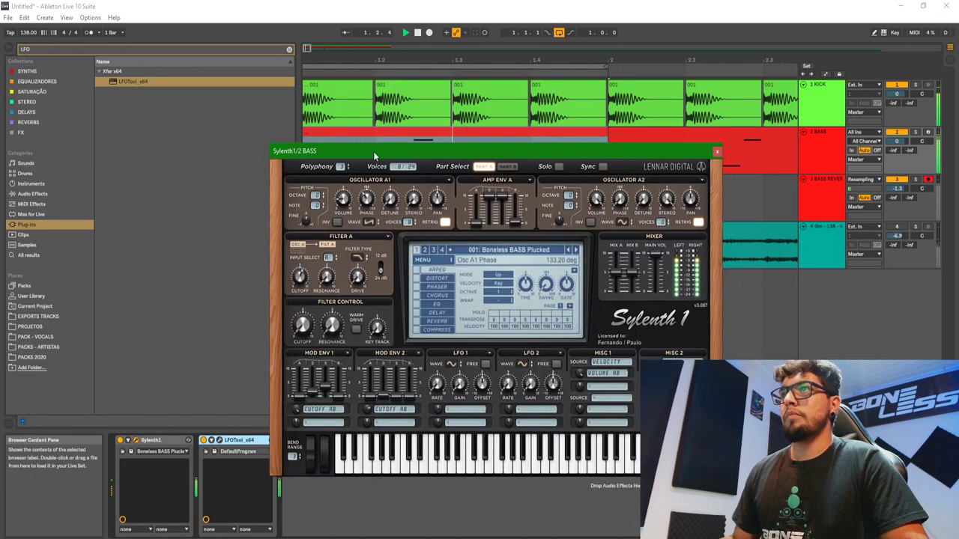
pyautogui.moveTo(373, 144); pyautogui.dragTo(367, 197)
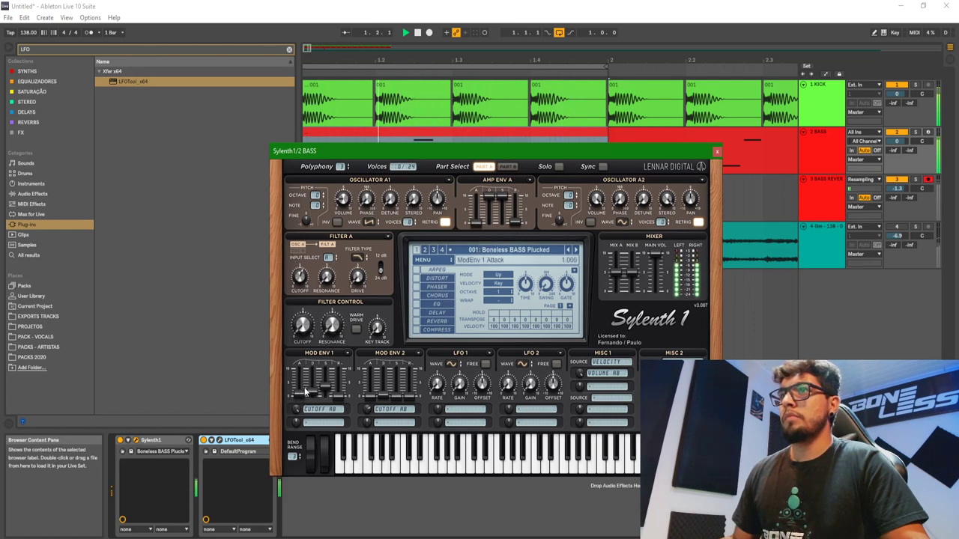
pyautogui.moveTo(305, 391); pyautogui.dragTo(304, 402)
pyautogui.scroll(2, 305, 279)
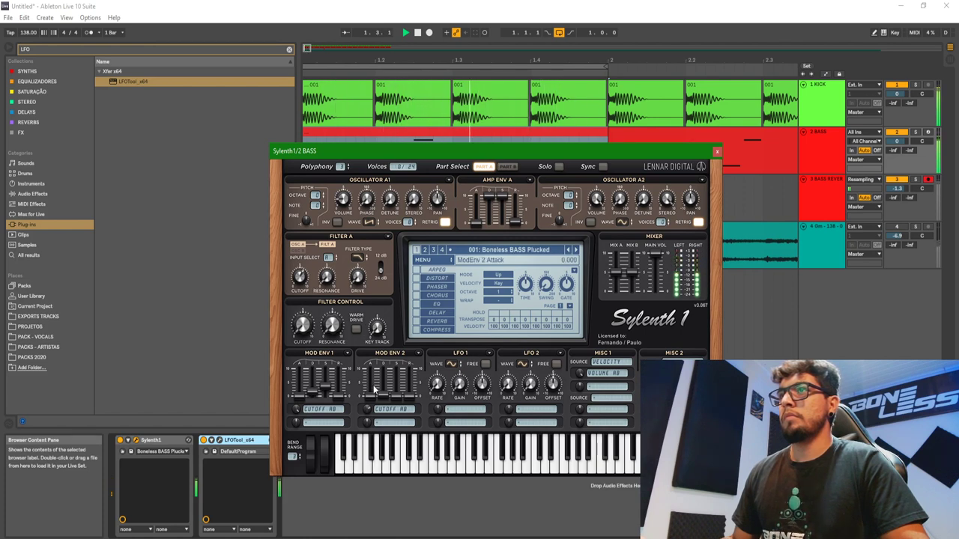
pyautogui.moveTo(329, 397); pyautogui.dragTo(332, 386)
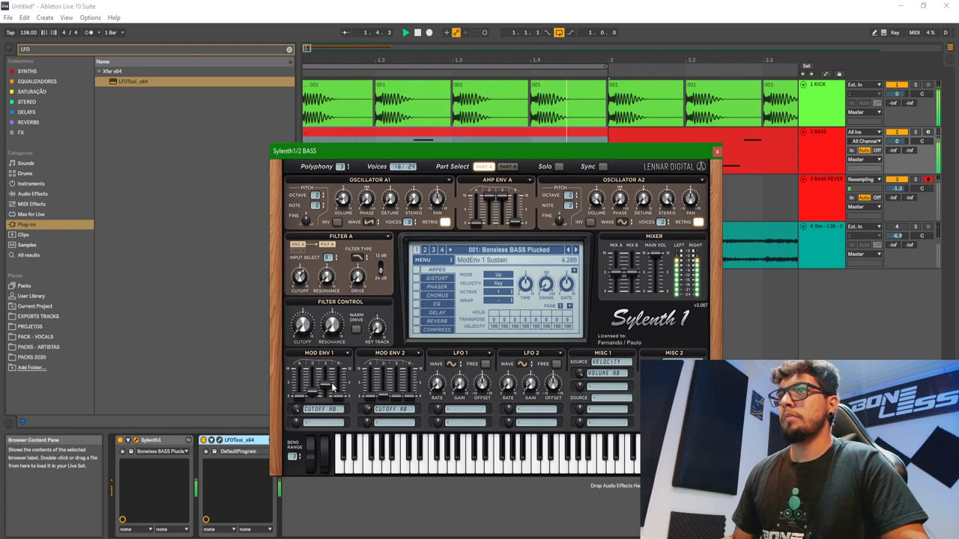
pyautogui.click(718, 149)
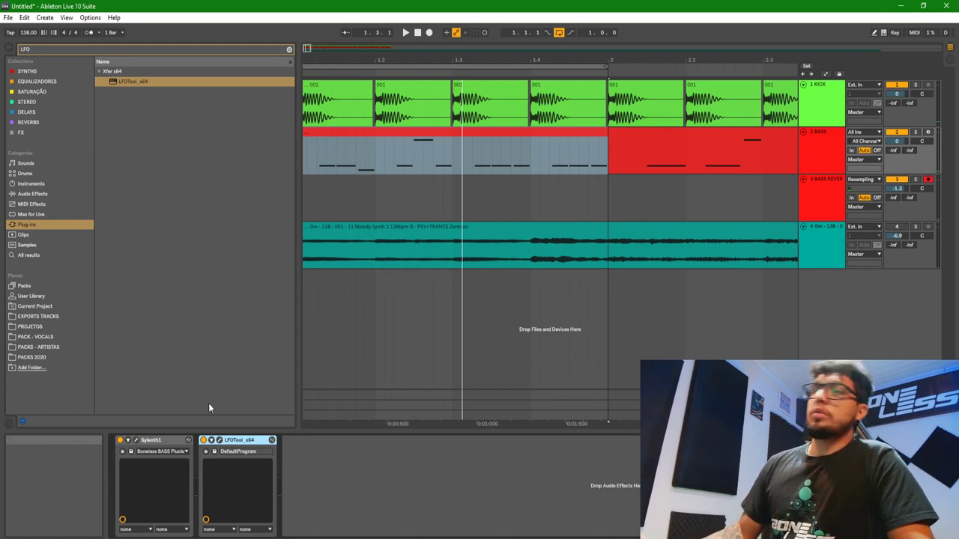
# Step: Reopen the one-bar bass clip's notes and examine how the F0 and G1 notes sit against the G0 notes
pyautogui.click(585, 141)
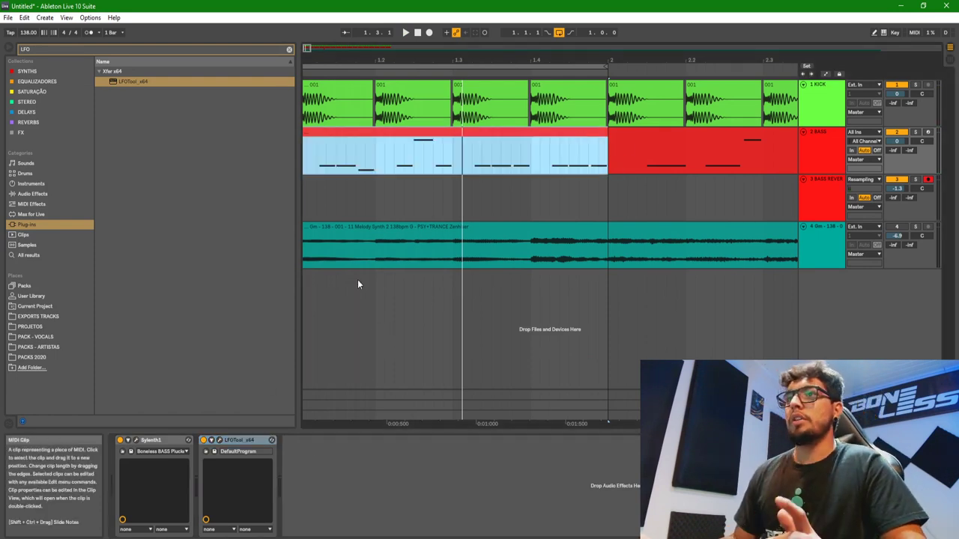
pyautogui.doubleClick(597, 138)
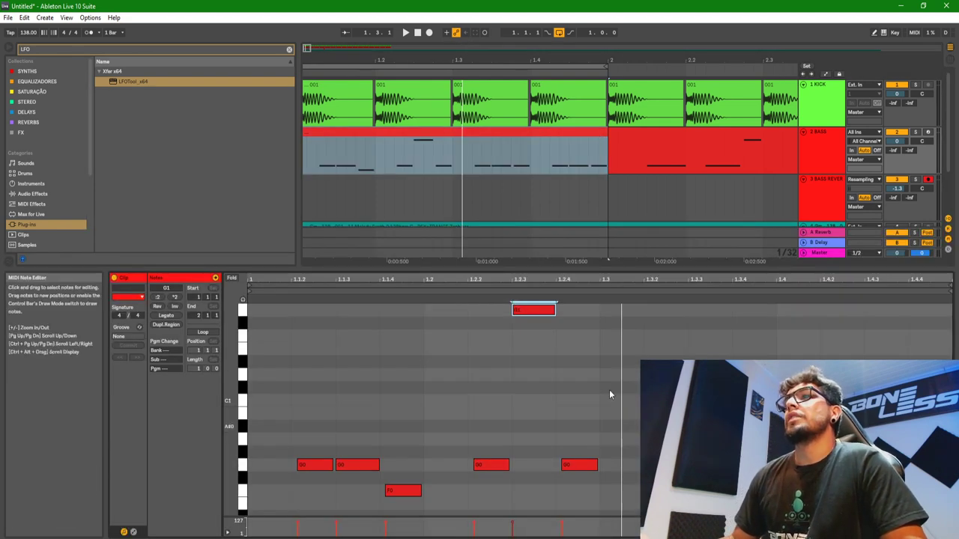
pyautogui.scroll(2, 537, 371)
pyautogui.moveTo(610, 359); pyautogui.dragTo(480, 322)
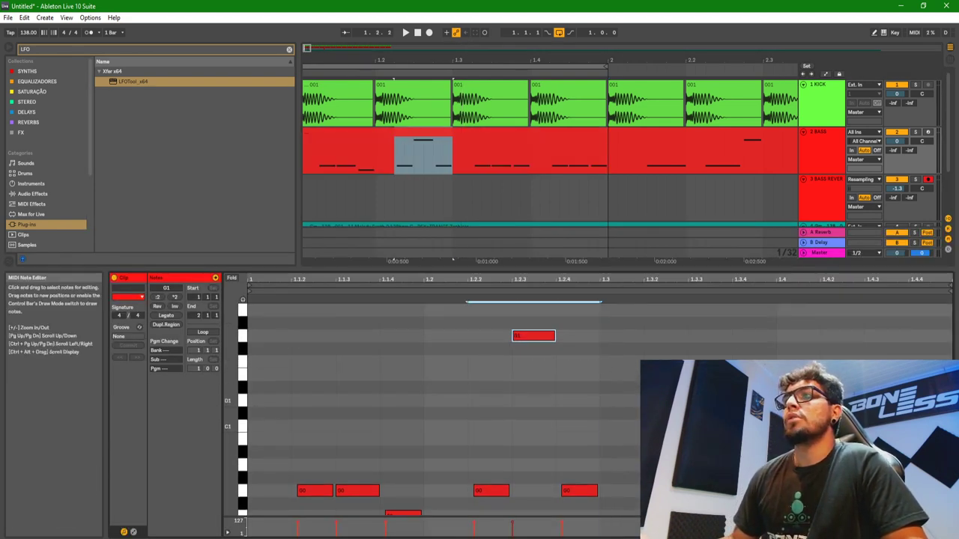
pyautogui.scroll(1, 562, 408)
pyautogui.scroll(-4, 410, 447)
pyautogui.click(403, 478)
pyautogui.scroll(2, 631, 370)
pyautogui.scroll(-2, 630, 370)
pyautogui.scroll(-2, 334, 389)
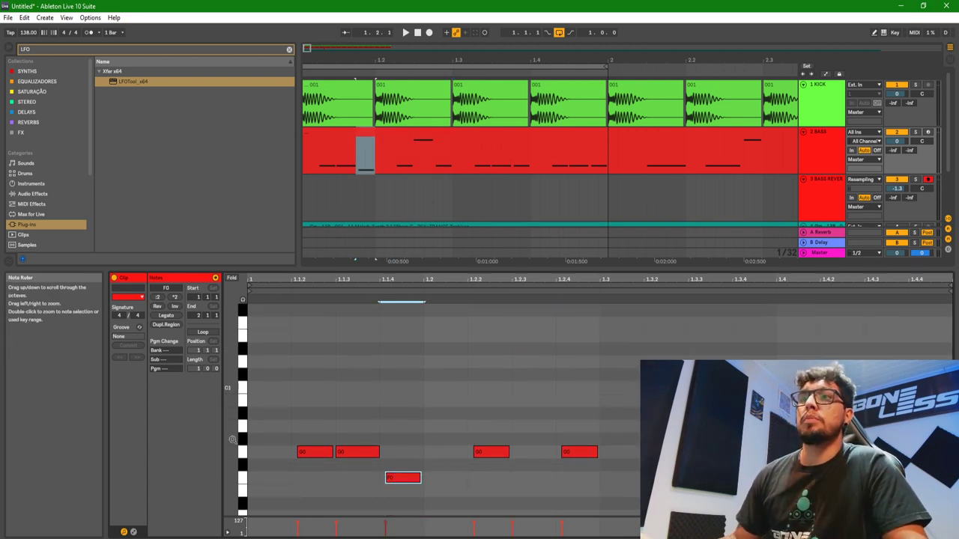
pyautogui.scroll(2, 362, 485)
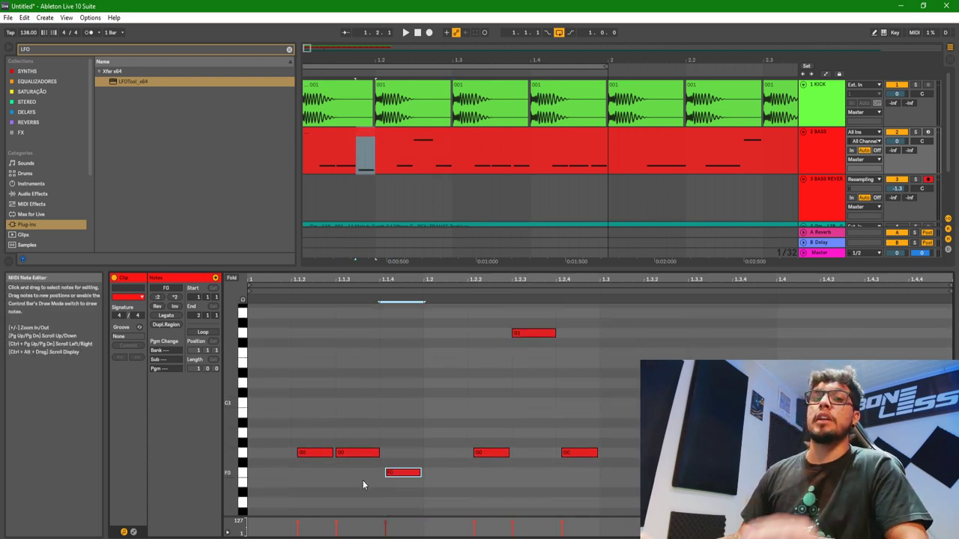
# Step: Listen to the loop and delete the G0 notes in the third and fourth beats of the bass clip
pyautogui.click(601, 427)
pyautogui.click(641, 400)
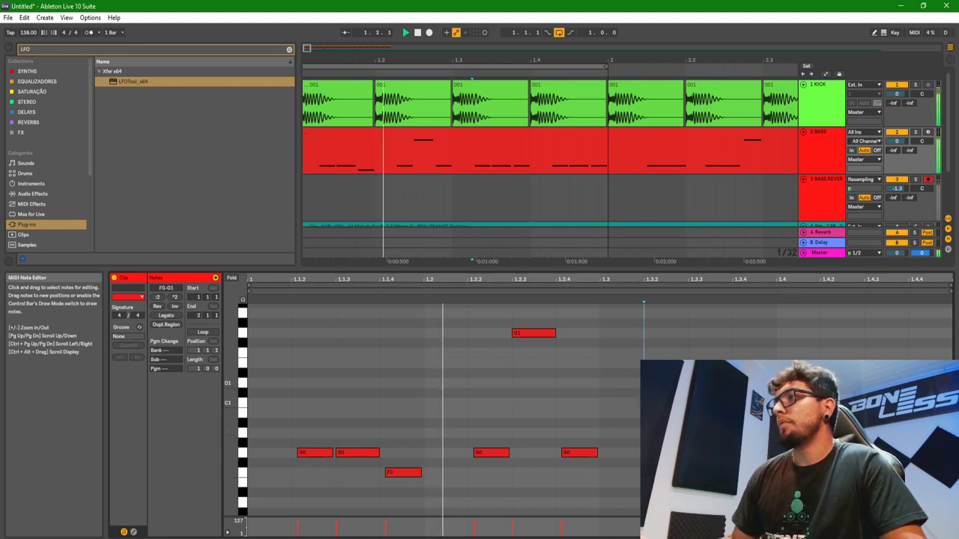
pyautogui.click(502, 154)
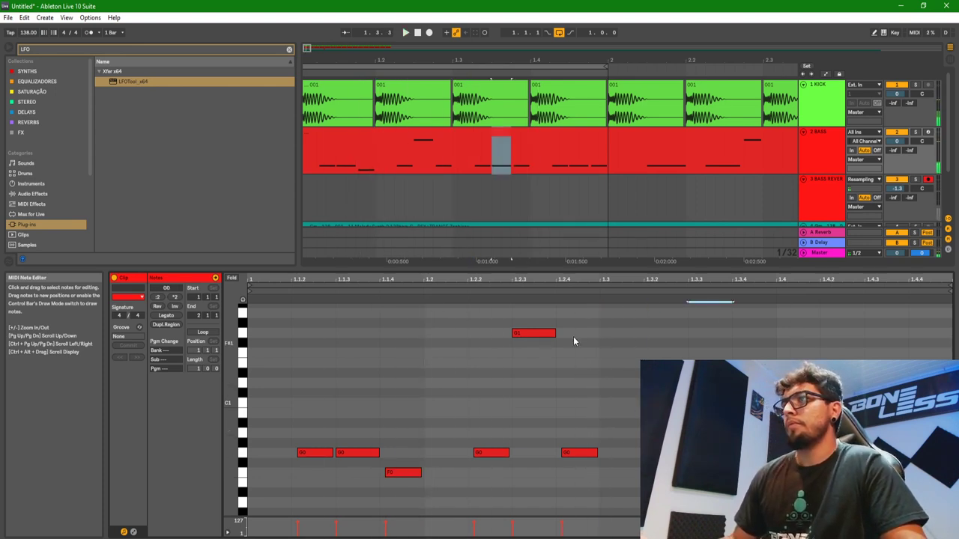
pyautogui.click(642, 351)
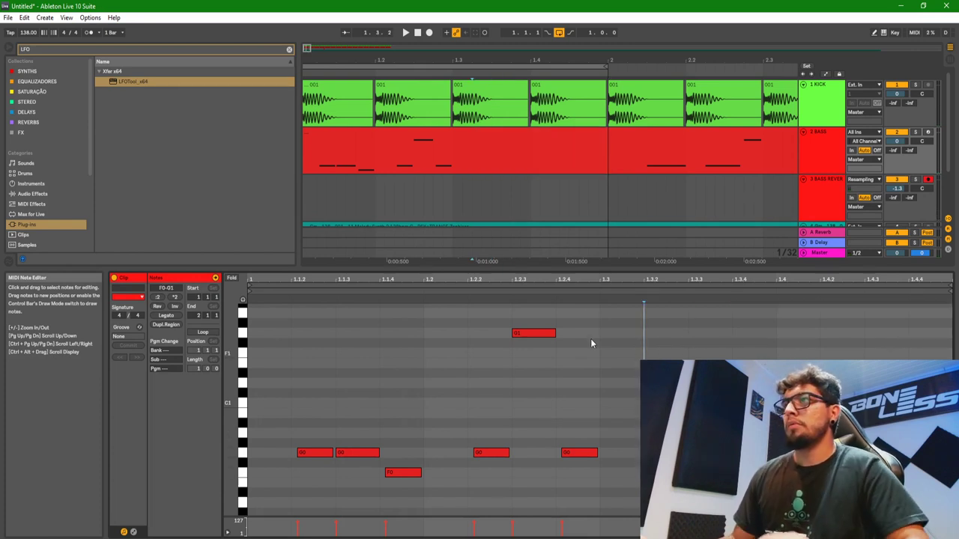
# Step: Duplicate all the notes of the first two beats into beats three and four of the bass clip and listen to the loop
pyautogui.moveTo(564, 397); pyautogui.dragTo(263, 490)
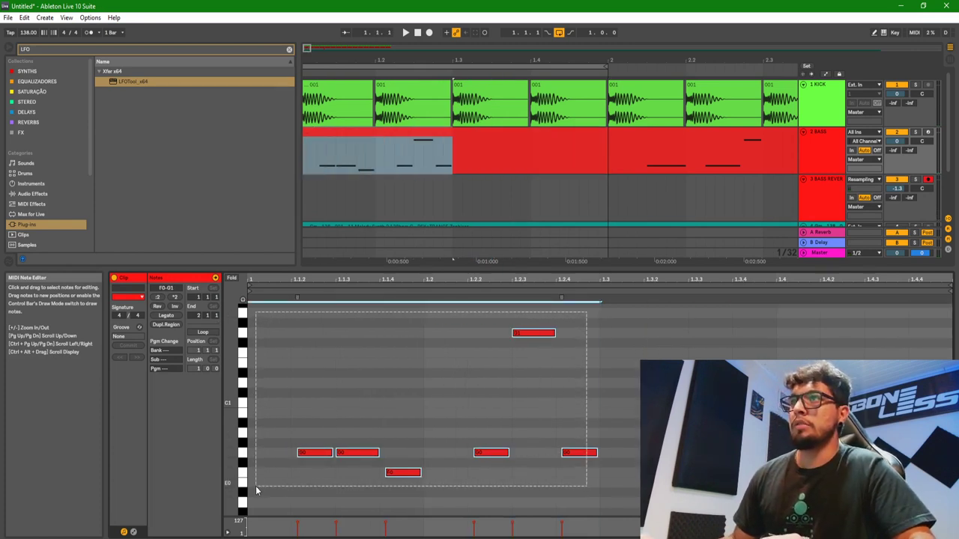
pyautogui.hotkey('ctrl', 'd')
pyautogui.click(405, 370)
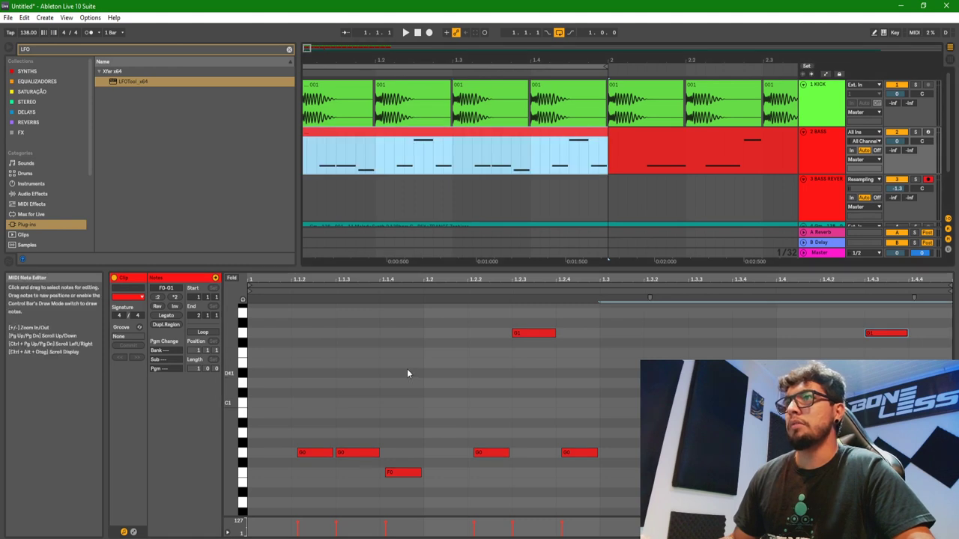
pyautogui.press('space')
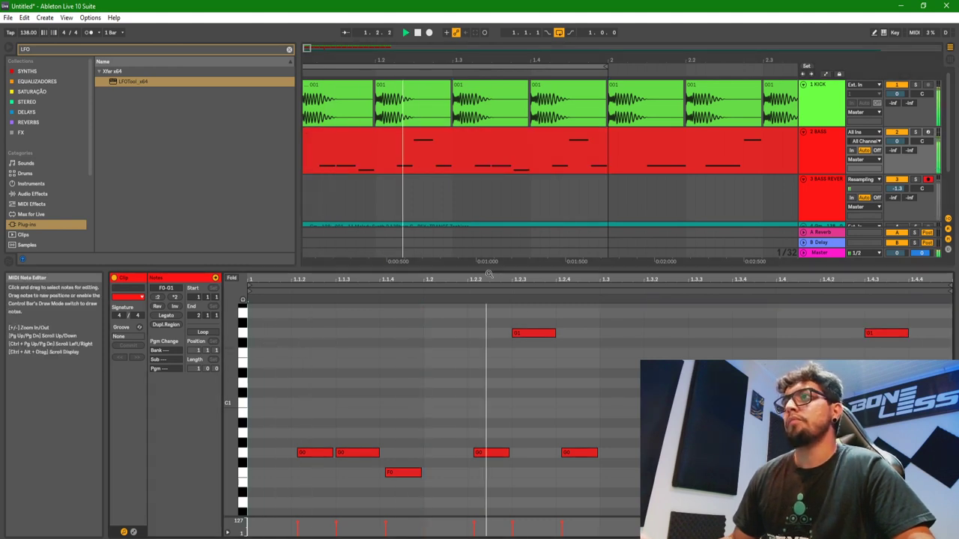
pyautogui.click(484, 138)
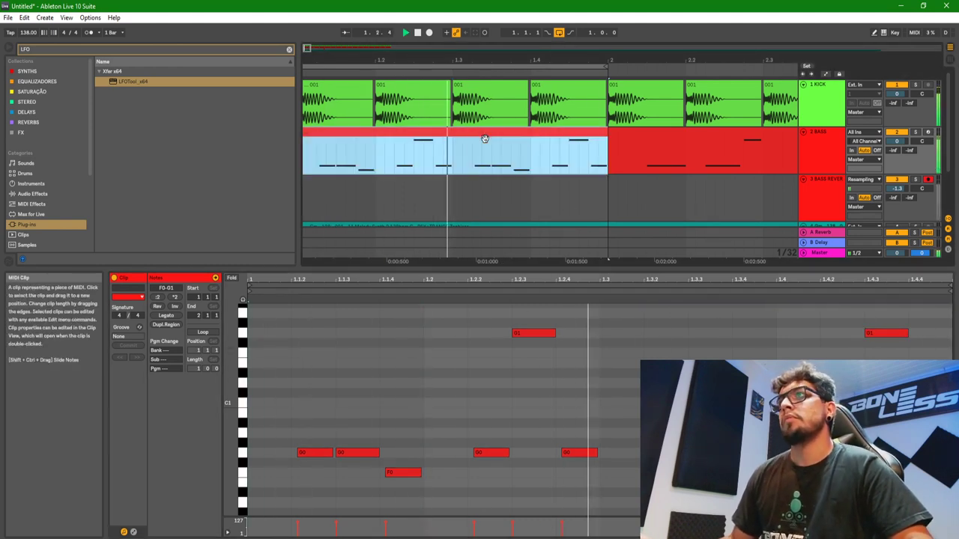
pyautogui.press('space')
# Step: Transpose both G1 notes down to C1 and further to F0, listening to the loop
pyautogui.moveTo(512, 364); pyautogui.dragTo(886, 255)
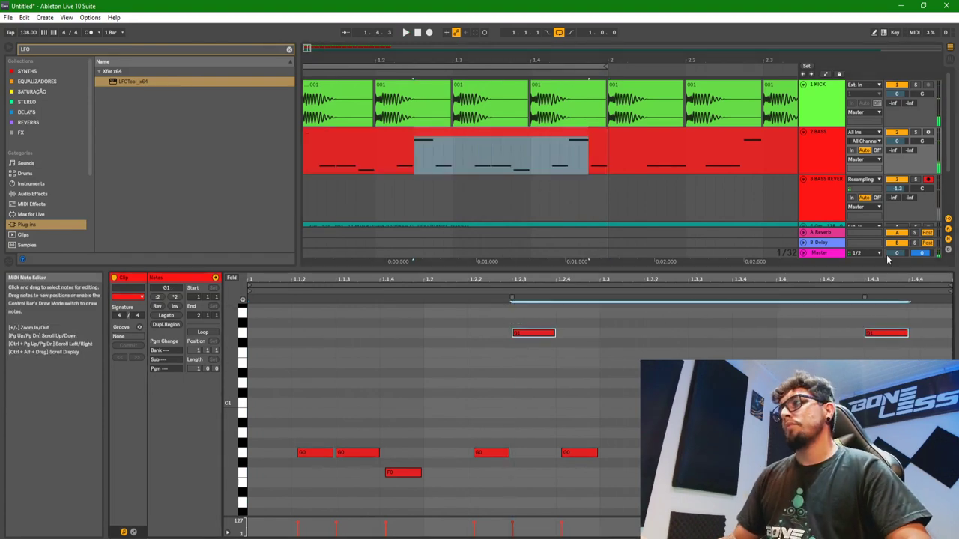
pyautogui.press('Down')
pyautogui.press('Down')
pyautogui.press('Down')
pyautogui.press('Down')
pyautogui.press('Down')
pyautogui.press('Down')
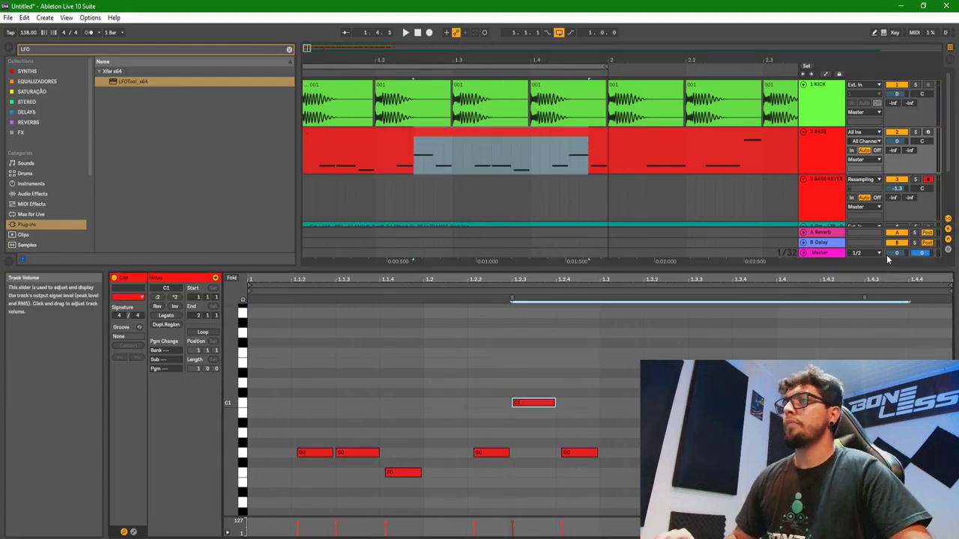
pyautogui.press('space')
pyautogui.press('Down')
pyautogui.press('Down')
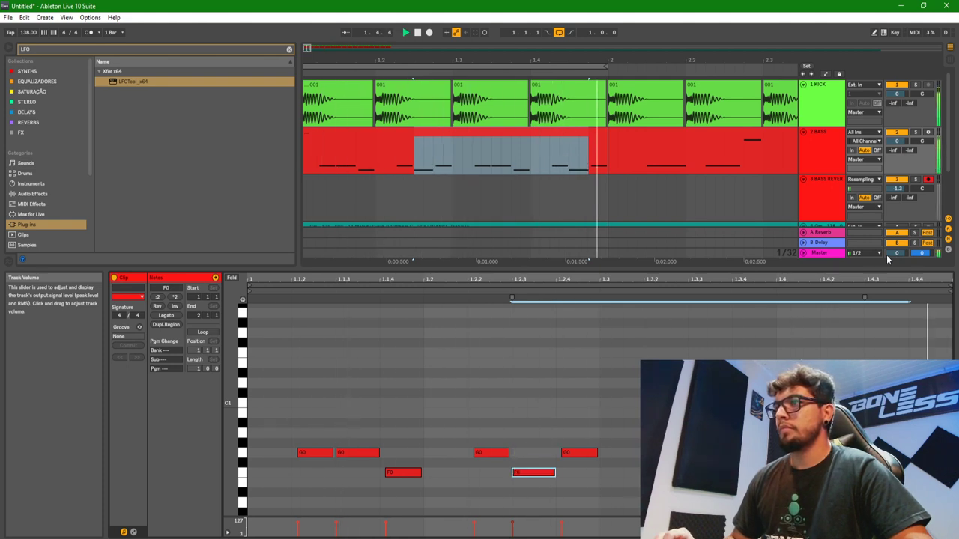
# Step: Raise the two selected bass notes through A0 and B0 to C#1 while the loop plays
pyautogui.press('Up')
pyautogui.press('Up')
pyautogui.press('Up')
pyautogui.press('Up')
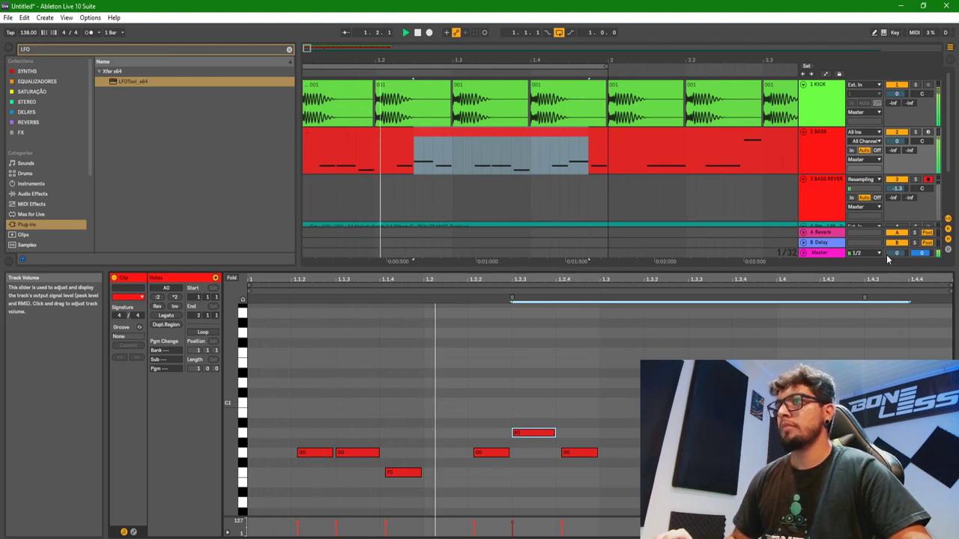
pyautogui.press('Up')
pyautogui.press('Up')
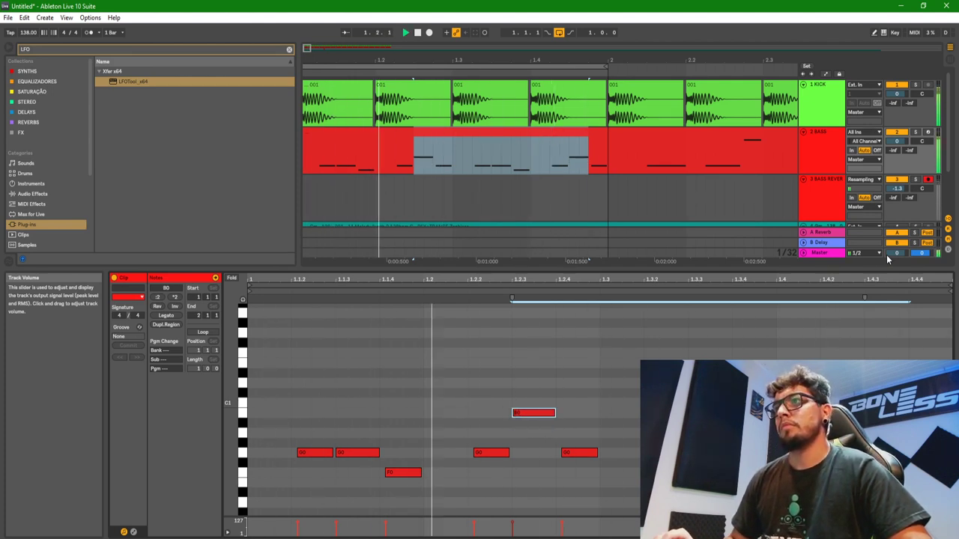
pyautogui.press('Up')
pyautogui.press('Up')
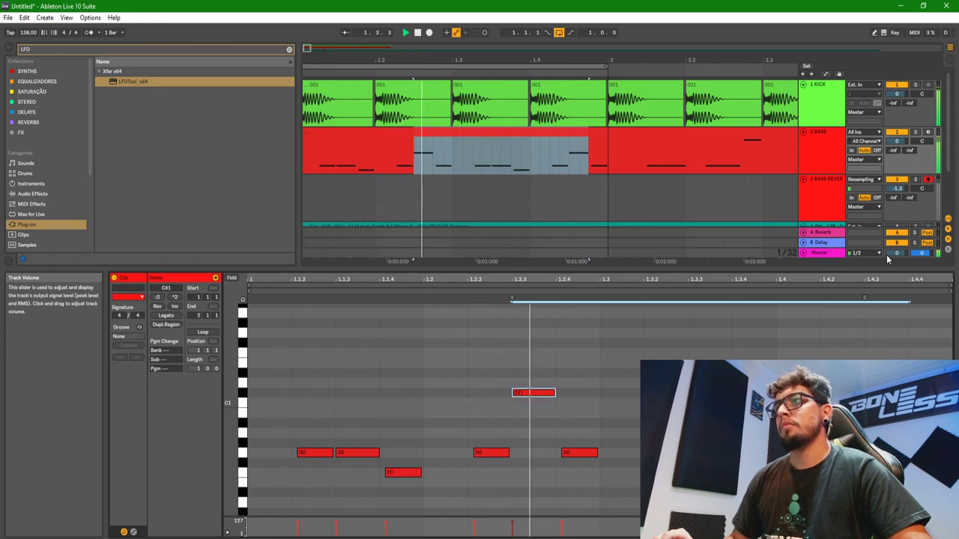
# Step: Try higher pitches for the two selected notes, including F1, settle on G1, and stop playback
pyautogui.press('Up')
pyautogui.press('Up')
pyautogui.press('Up')
pyautogui.press('Up')
pyautogui.press('Up')
pyautogui.press('Up')
pyautogui.press('Down')
pyautogui.press('Down')
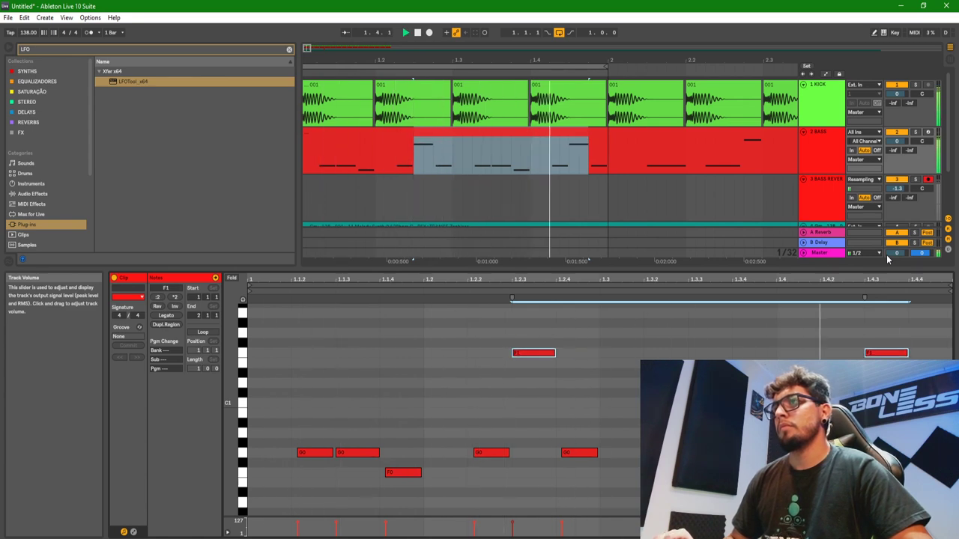
pyautogui.press('Up')
pyautogui.press('Up')
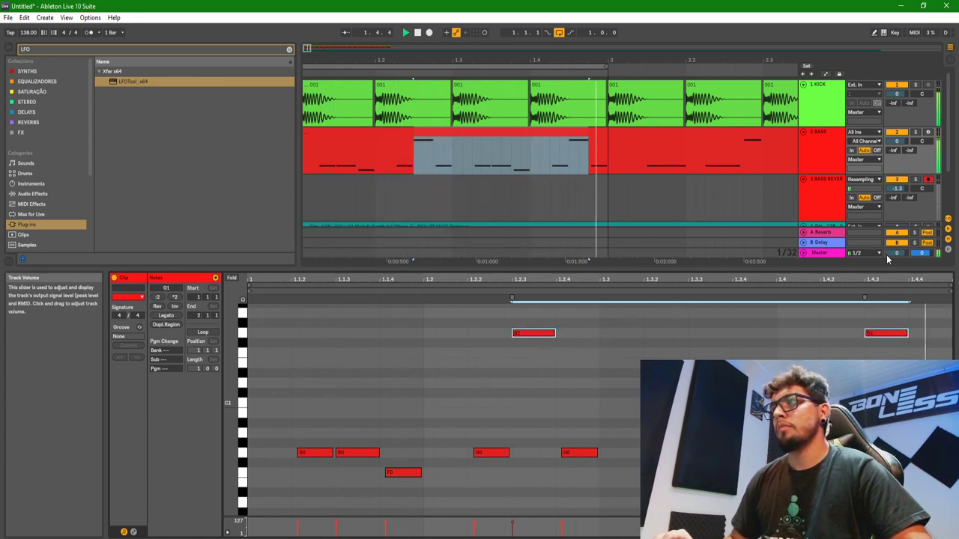
pyautogui.press('space')
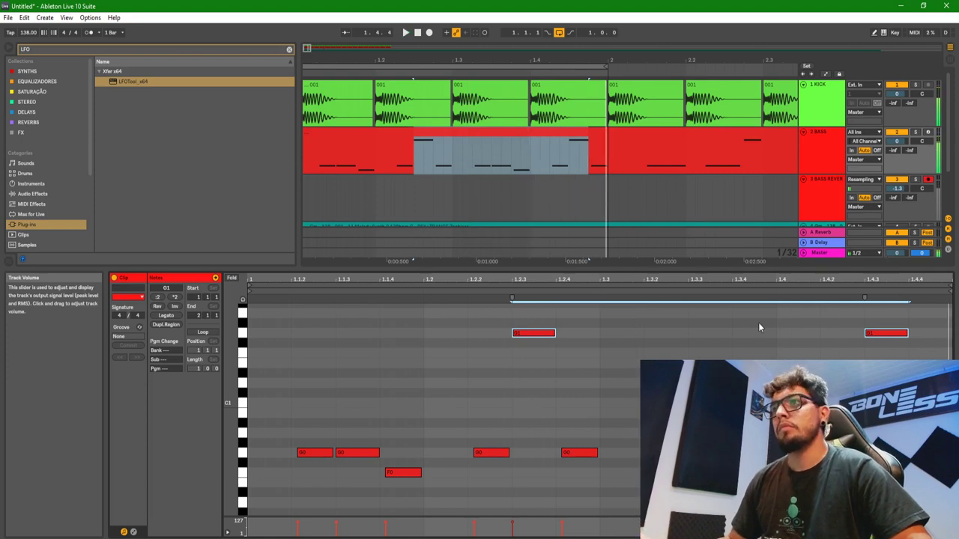
# Step: Extend the second beat's G1 note to the end of the beat, delete the last G0 note there, and lower the long note to G0
pyautogui.click(512, 411)
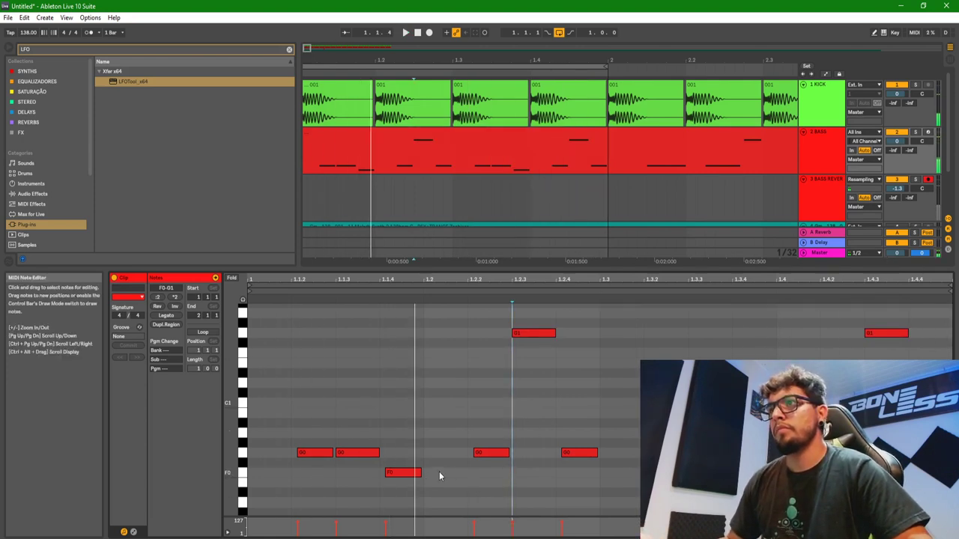
pyautogui.moveTo(554, 332); pyautogui.dragTo(598, 330)
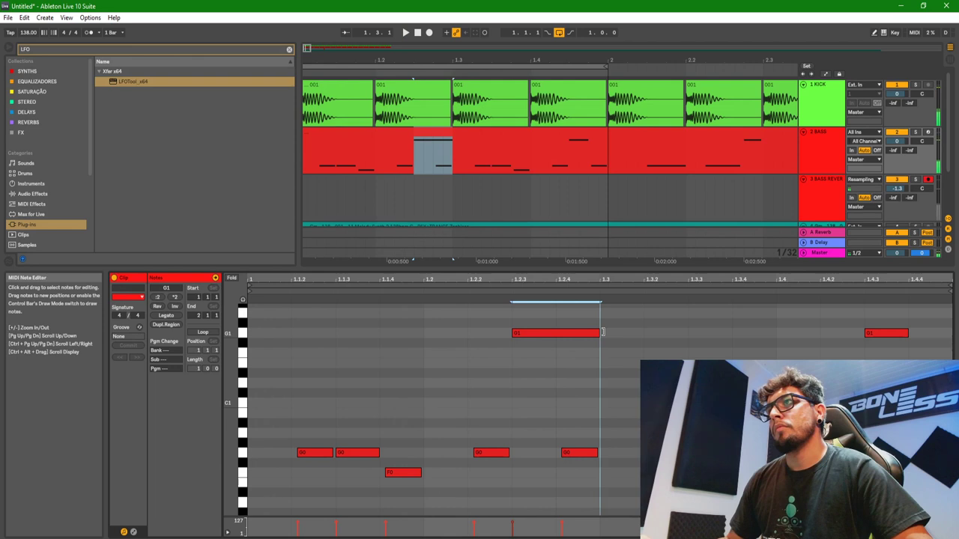
pyautogui.click(577, 452)
pyautogui.press('Delete')
pyautogui.press('space')
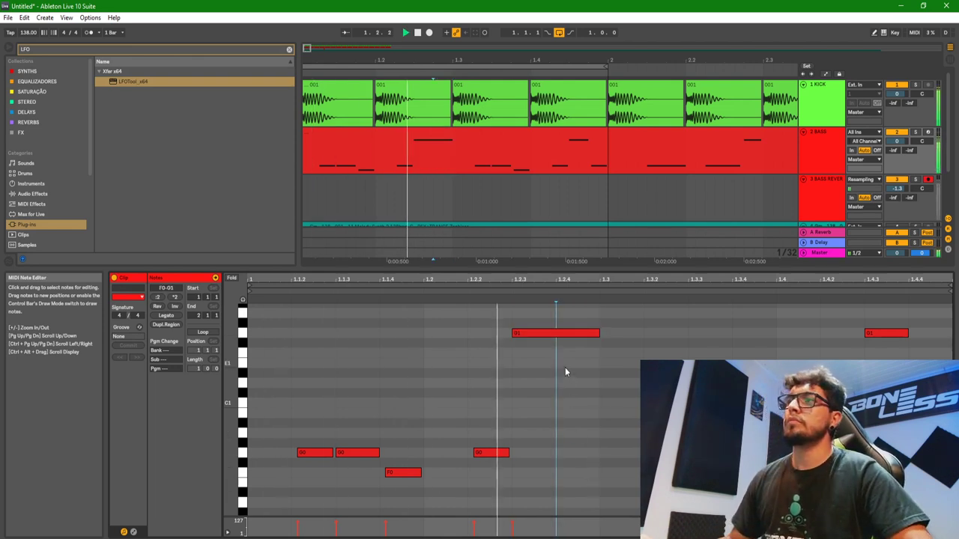
pyautogui.click(568, 337)
pyautogui.hotkey('shift', 'Down')
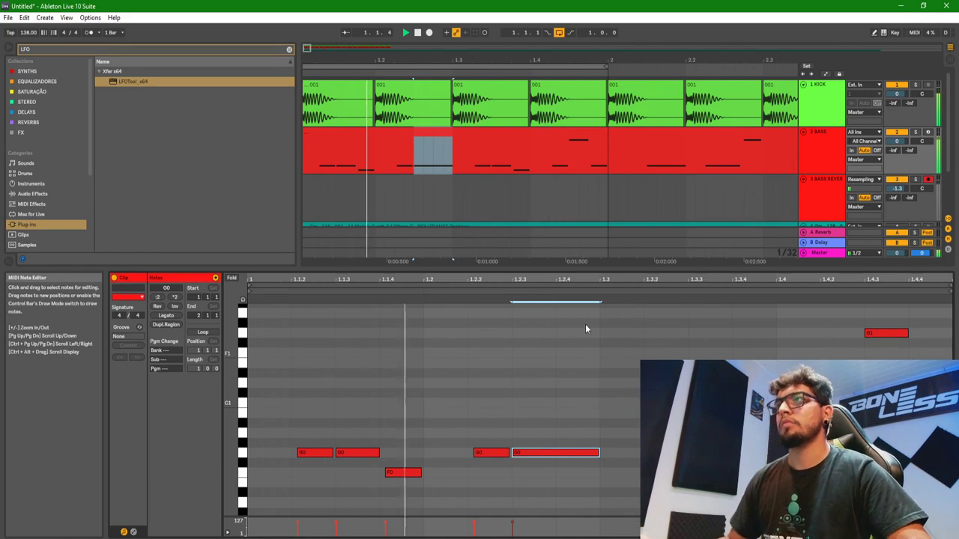
# Step: Show the BASS track's devices, collapse the BASS REVER track, and delete the melody synth audio track
pyautogui.click(832, 142)
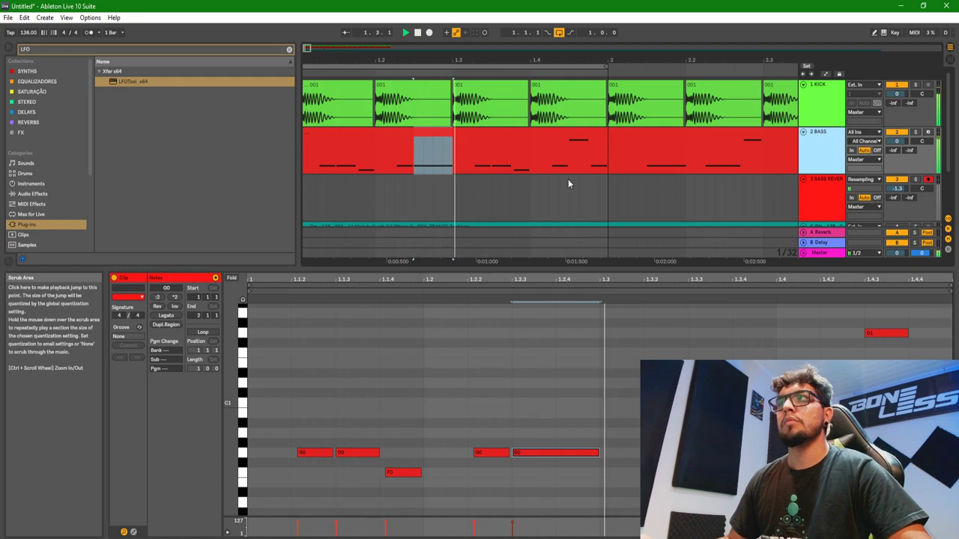
pyautogui.click(548, 143)
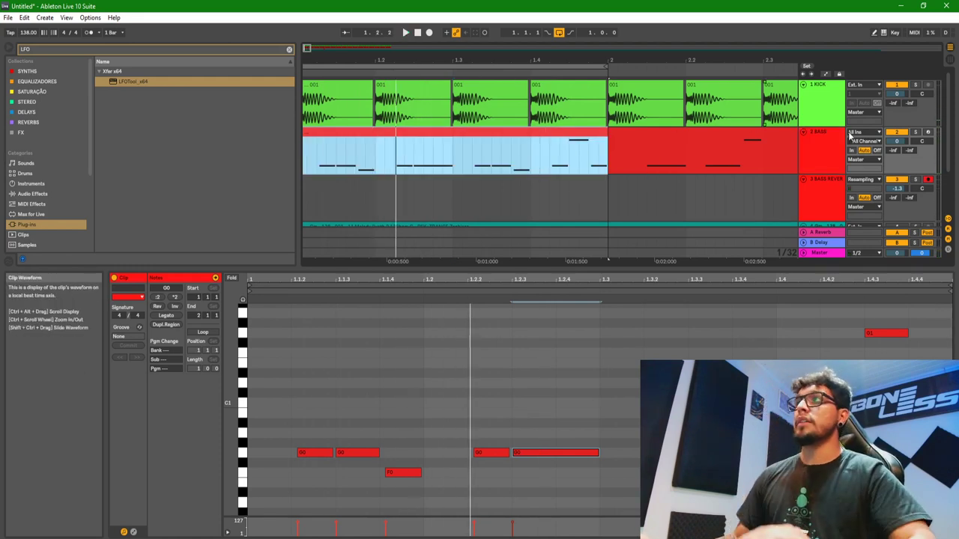
pyautogui.click(818, 141)
pyautogui.doubleClick(818, 138)
pyautogui.moveTo(652, 63); pyautogui.dragTo(747, 121)
pyautogui.click(803, 179)
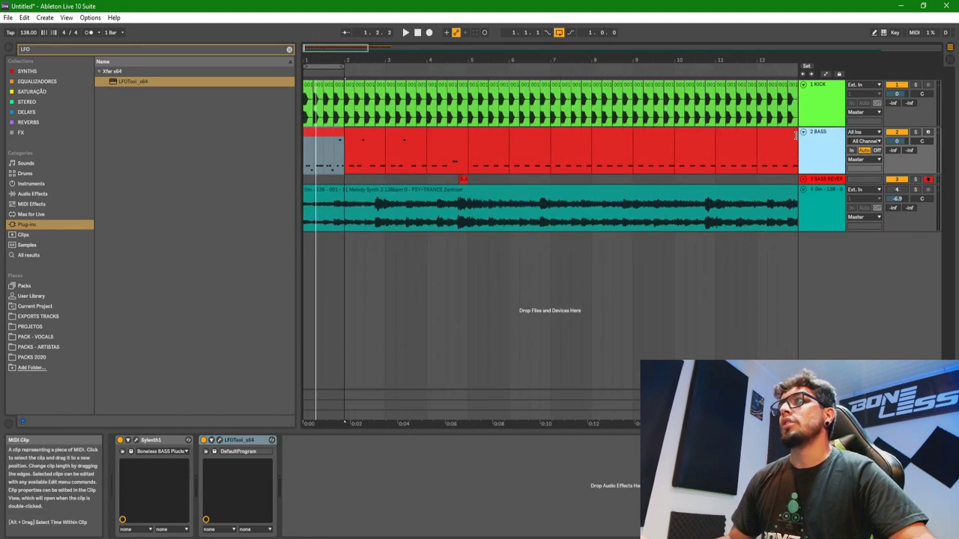
pyautogui.click(816, 196)
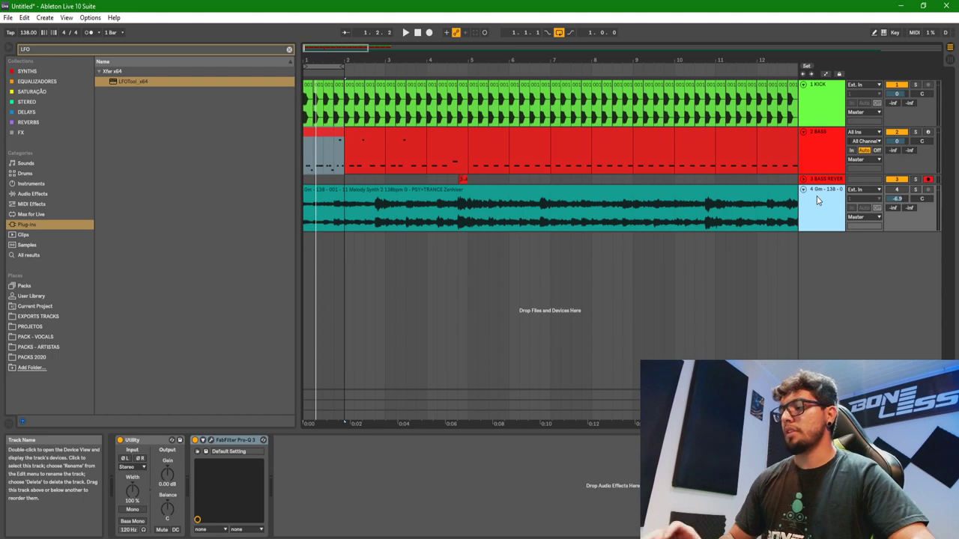
pyautogui.press('Delete')
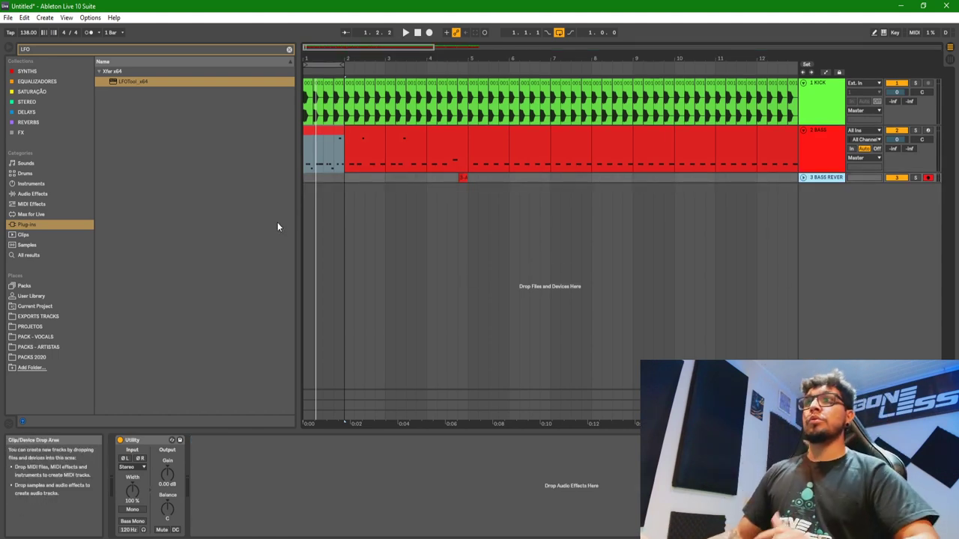
# Step: Reopen the first bass clip's notes, enable the triplet grid, and set the fixed grid to 1/8
pyautogui.click(324, 135)
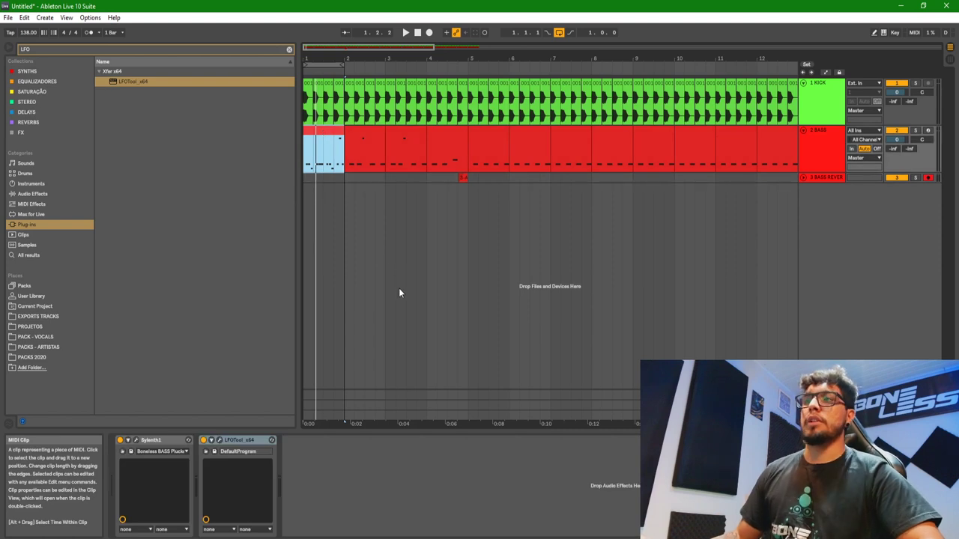
pyautogui.doubleClick(336, 137)
pyautogui.rightClick(432, 378)
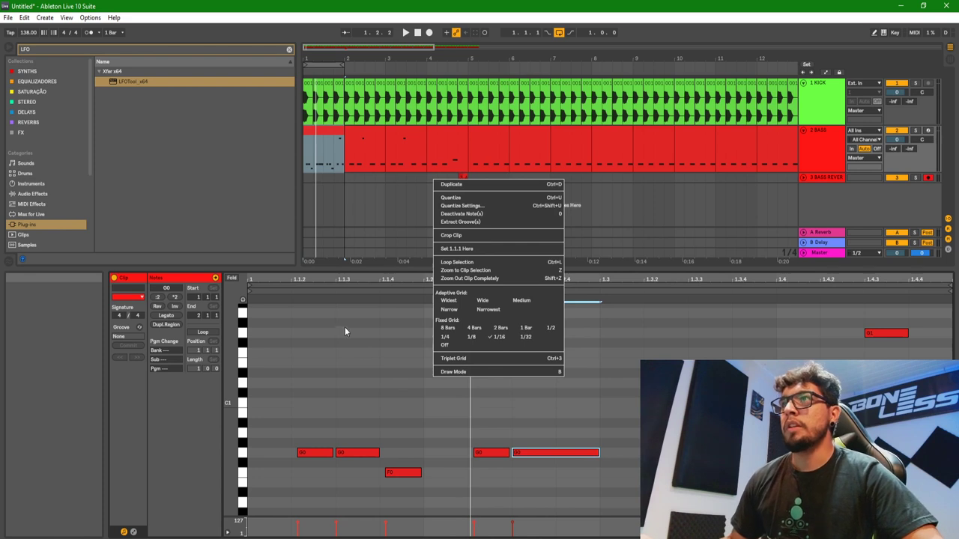
pyautogui.press('Escape')
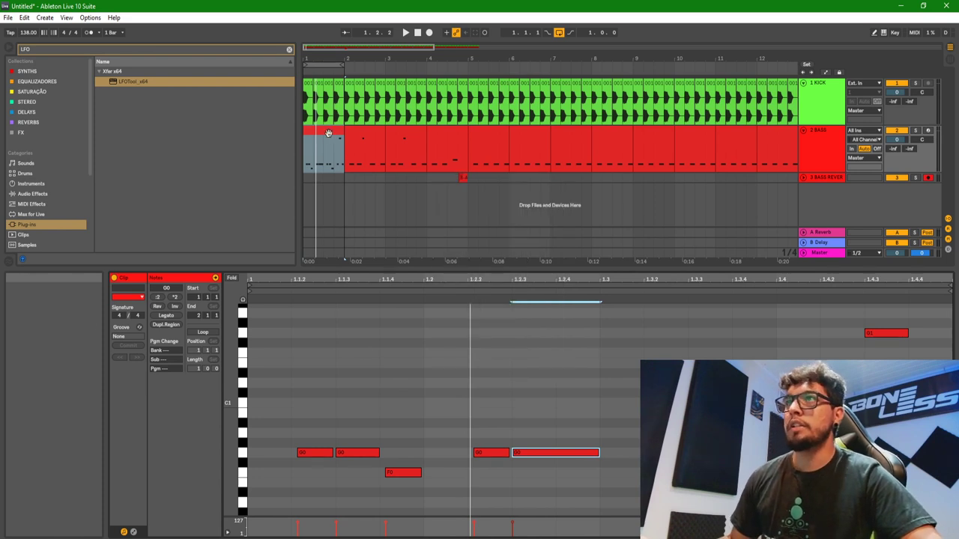
pyautogui.rightClick(453, 351)
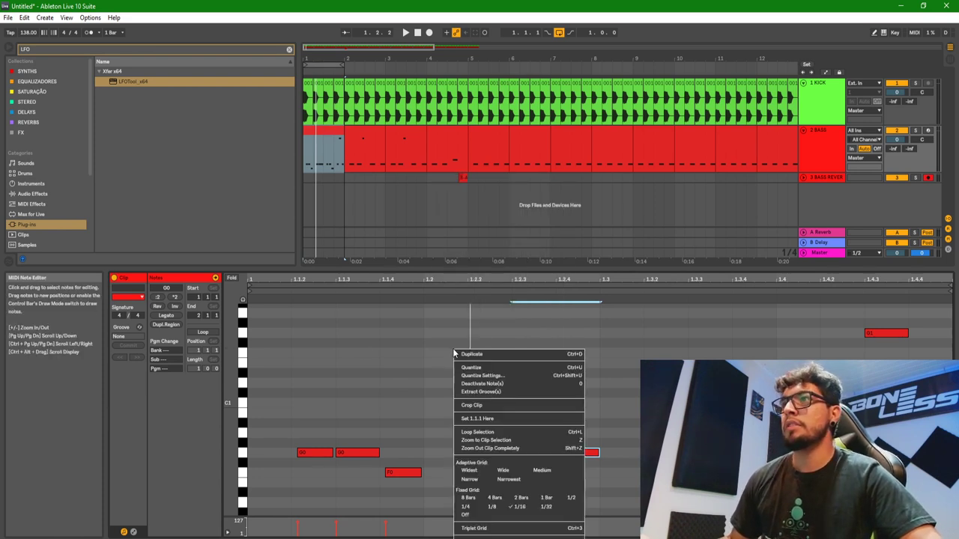
pyautogui.click(487, 530)
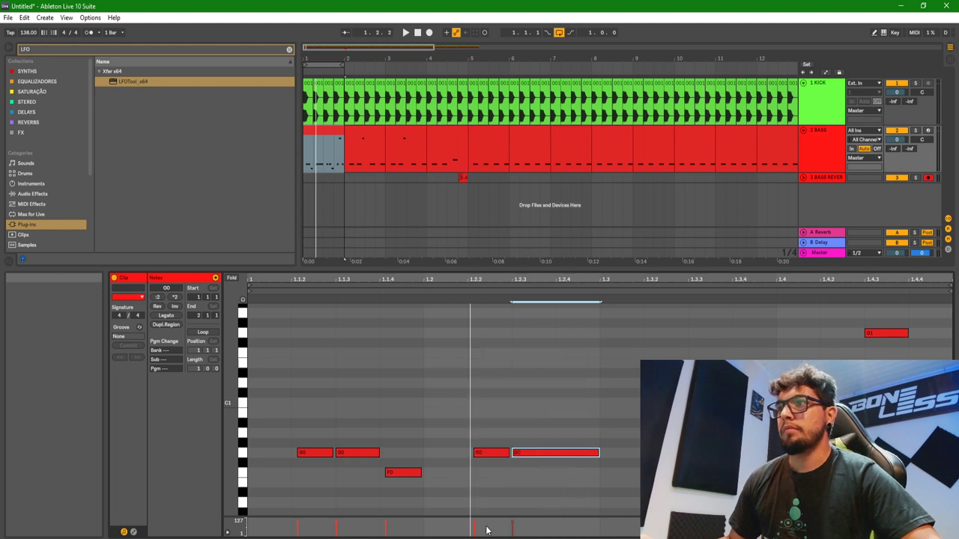
pyautogui.rightClick(397, 409)
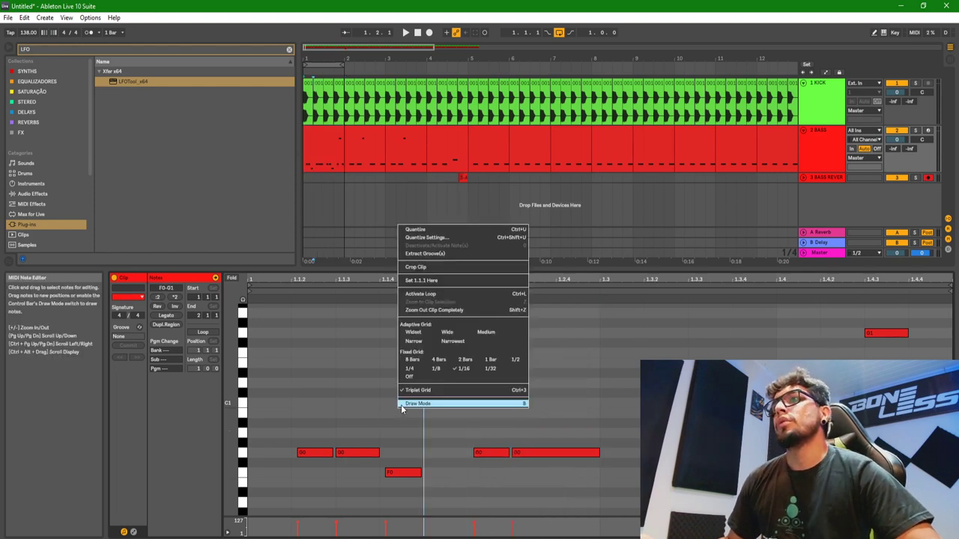
pyautogui.click(440, 369)
# Step: Delete all the notes in the first bass clip, including the G1 note in the fourth beat
pyautogui.moveTo(292, 391); pyautogui.dragTo(615, 481)
pyautogui.press('Delete')
pyautogui.doubleClick(887, 333)
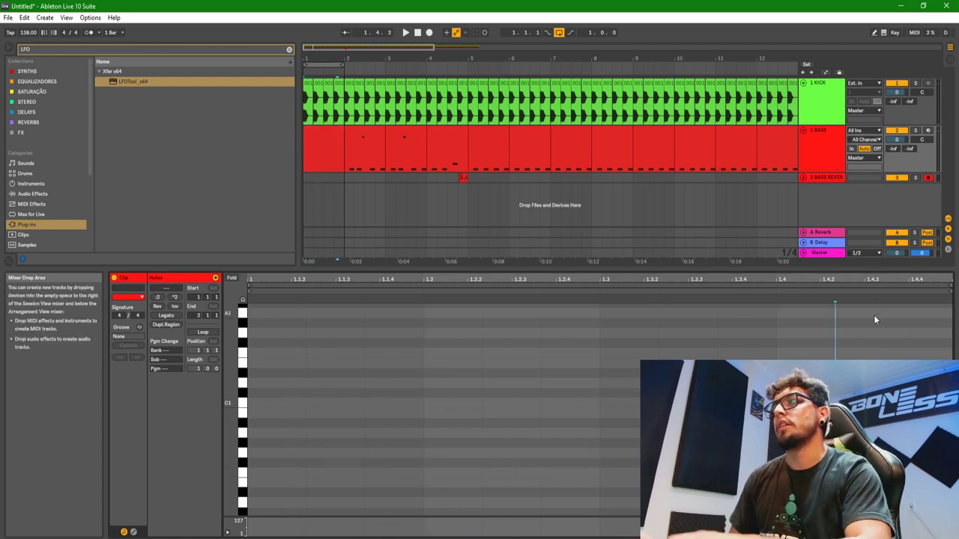
pyautogui.click(835, 319)
# Step: Delete all the bass clips from bar 2 onward, keeping only the empty first-bar clip
pyautogui.click(323, 148)
pyautogui.moveTo(413, 56); pyautogui.dragTo(414, 37)
pyautogui.moveTo(558, 150); pyautogui.dragTo(443, 150)
pyautogui.moveTo(362, 141); pyautogui.dragTo(308, 135)
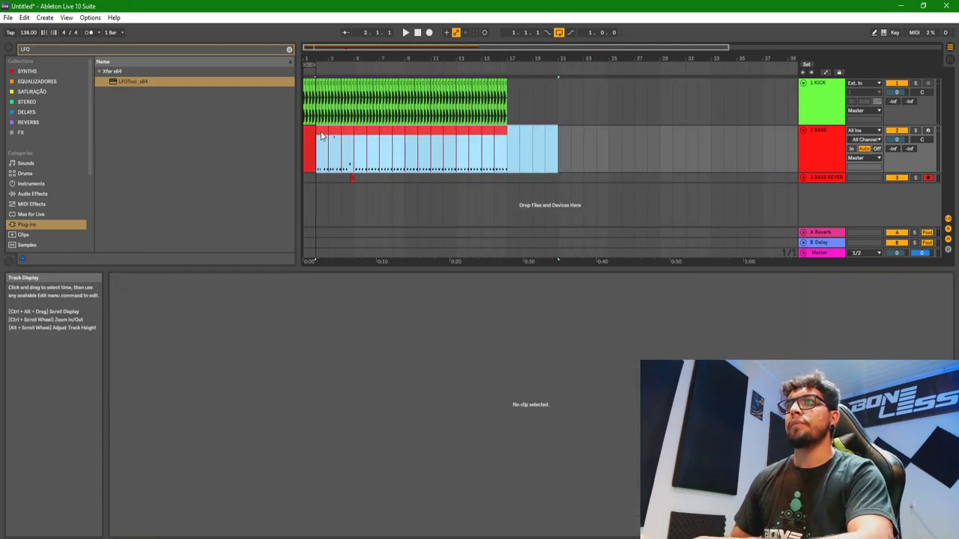
# Step: Add two consecutive G0 notes on the second and third eighth-note triplets of the empty clip's first beat
pyautogui.click(310, 134)
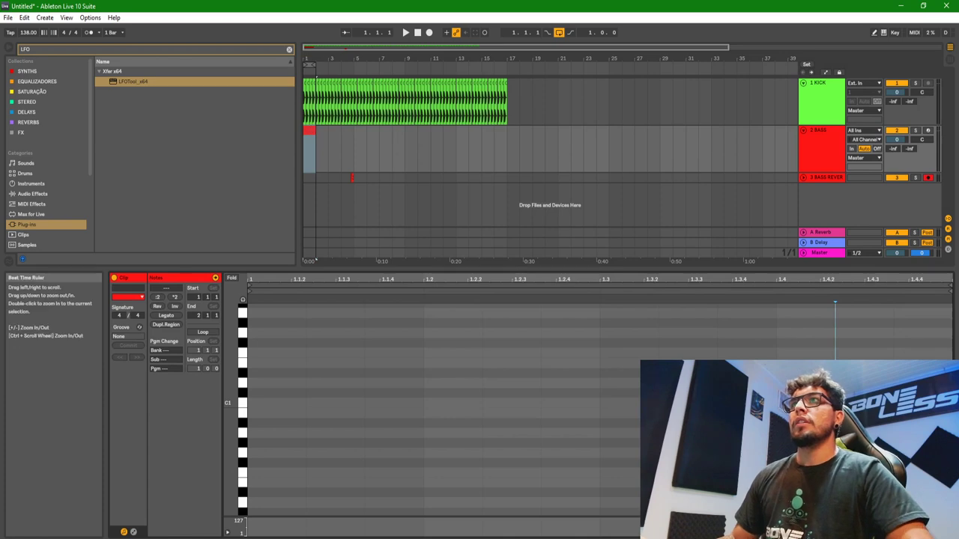
pyautogui.press('z')
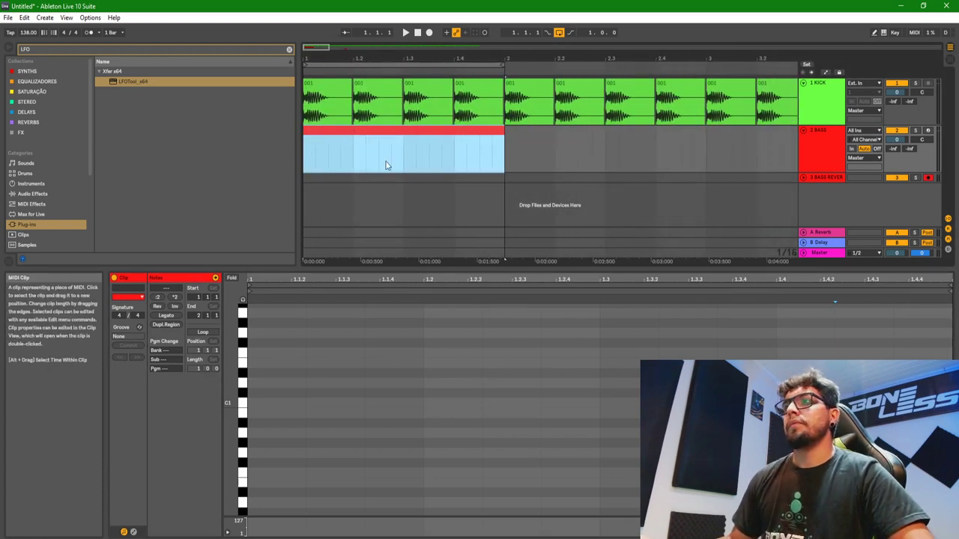
pyautogui.doubleClick(358, 443)
pyautogui.press('Down')
pyautogui.hotkey('ctrl', 'd')
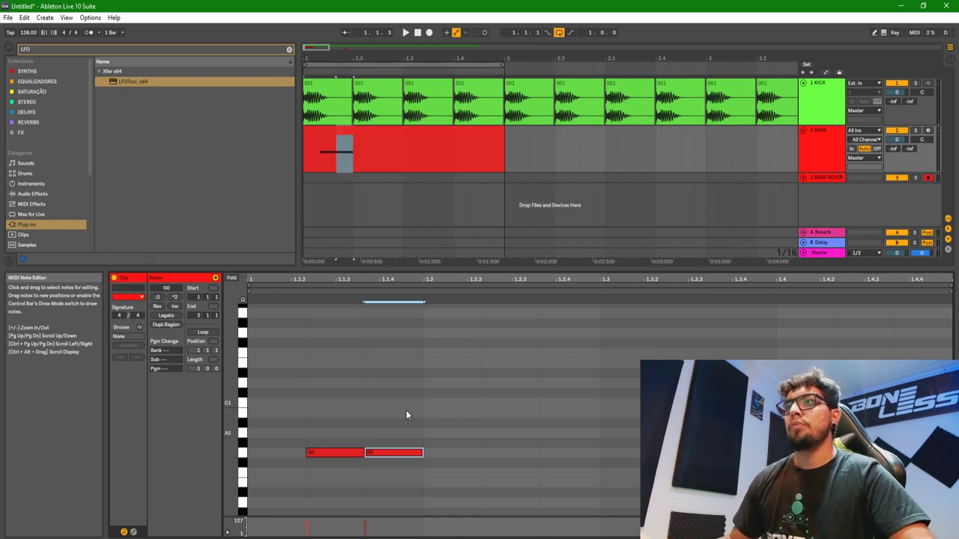
# Step: Duplicate the first beat's triplet pattern into beats two, three and four of the bass clip
pyautogui.moveTo(402, 379); pyautogui.dragTo(248, 482)
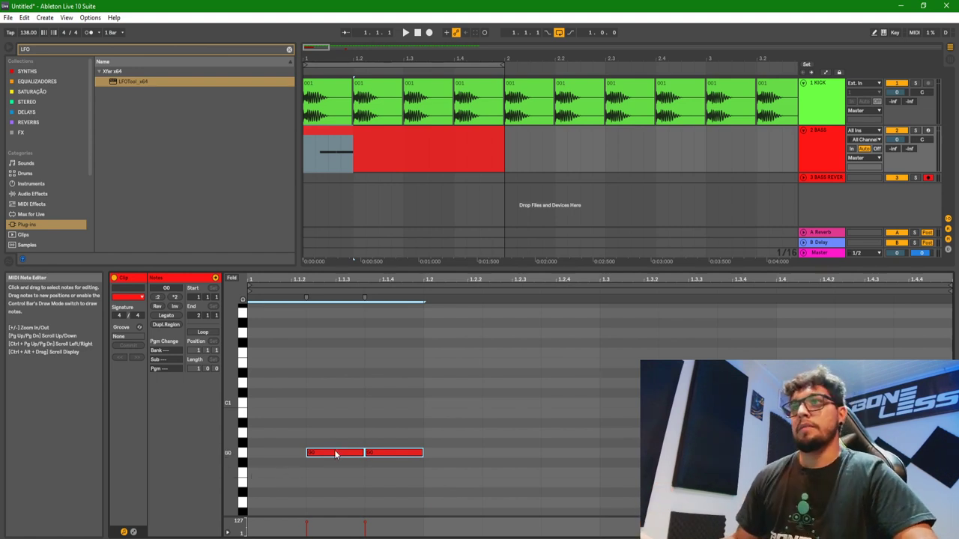
pyautogui.hotkey('ctrl', 'd')
pyautogui.hotkey('ctrl', 'd')
pyautogui.hotkey('ctrl', 'd')
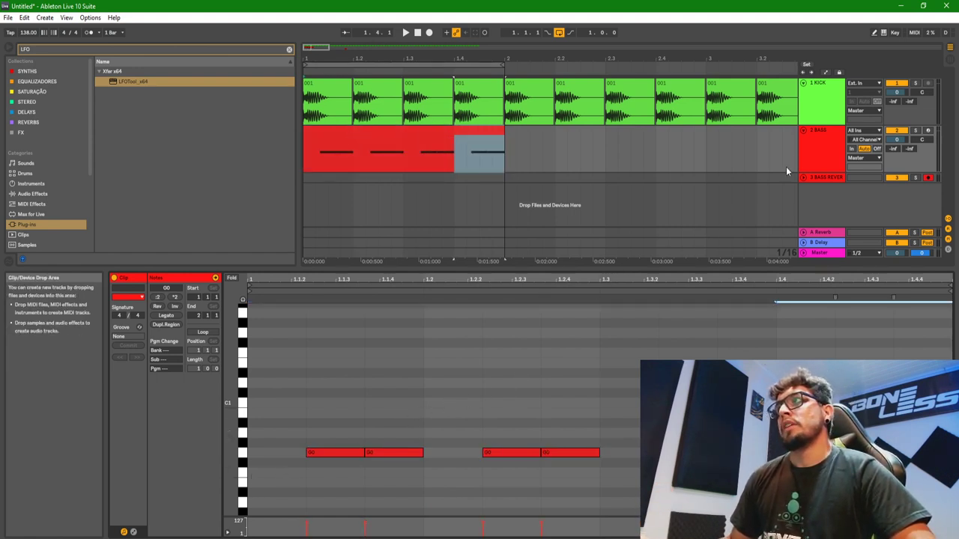
# Step: Play the loop and shorten all the triplet bass notes slightly, leaving a small gap after each one
pyautogui.click(377, 137)
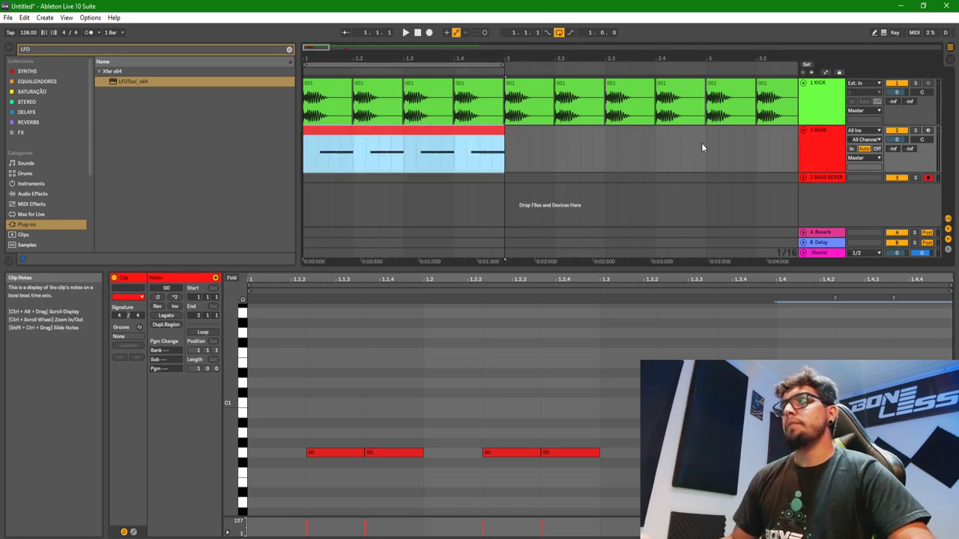
pyautogui.press('space')
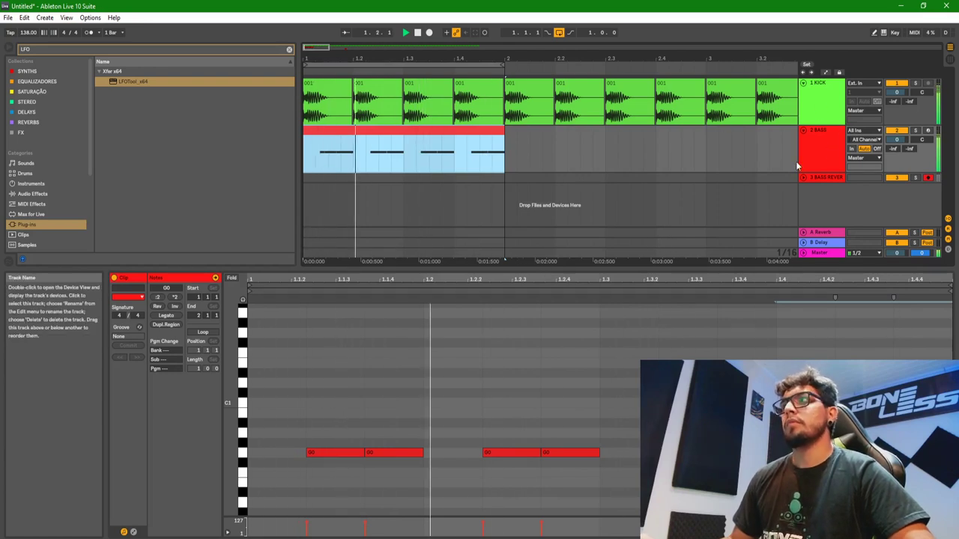
pyautogui.moveTo(423, 452); pyautogui.dragTo(418, 452)
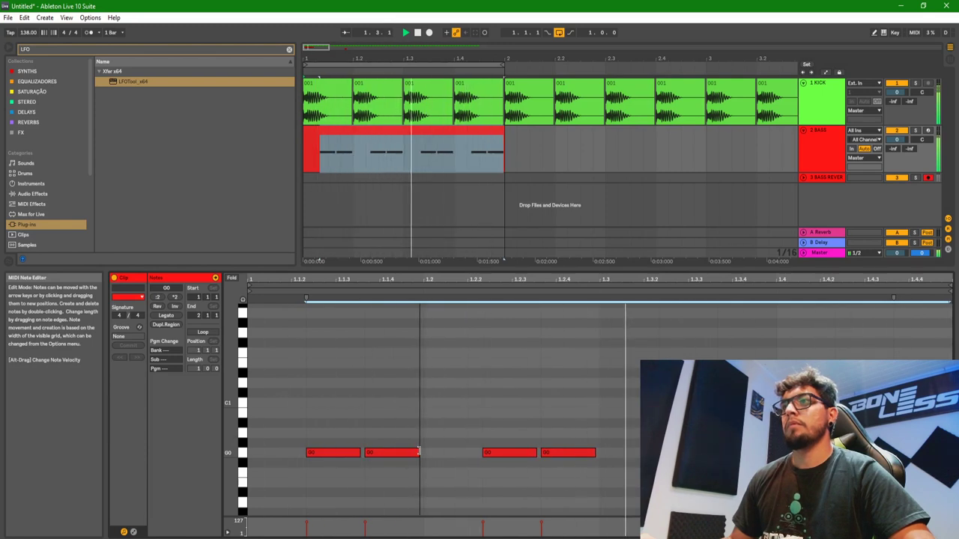
pyautogui.click(499, 402)
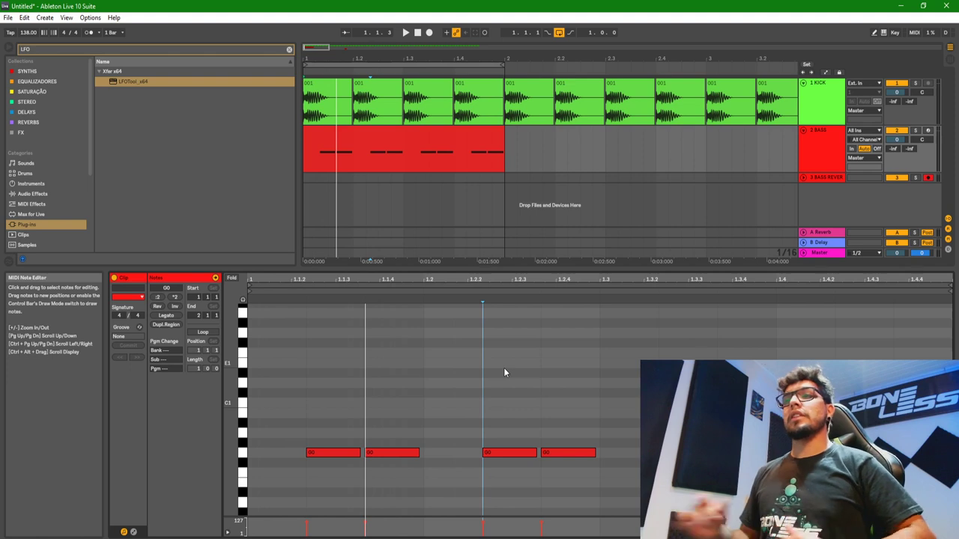
# Step: Try the first beat's second bass note an octave higher at G1 during playback and return it to G0
pyautogui.click(400, 146)
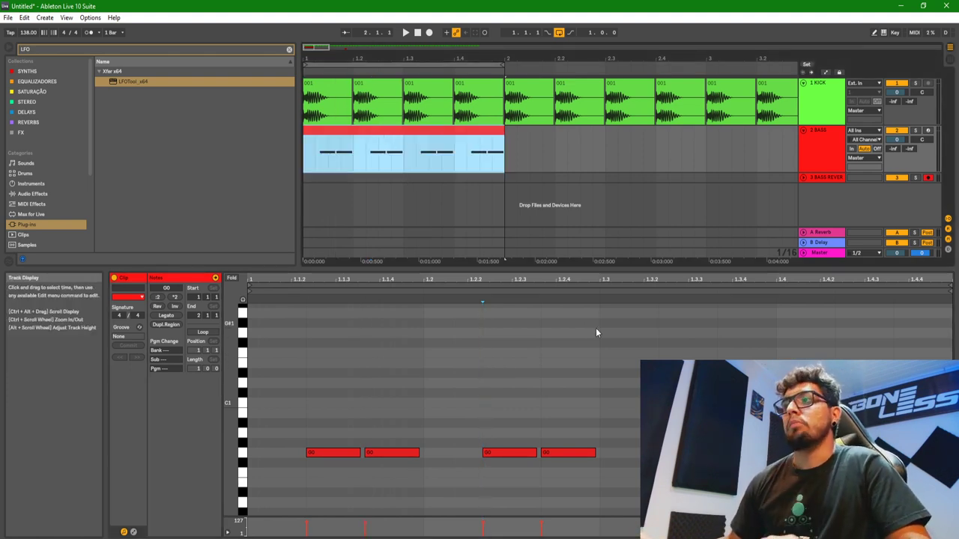
pyautogui.click(583, 354)
pyautogui.click(544, 368)
pyautogui.press('space')
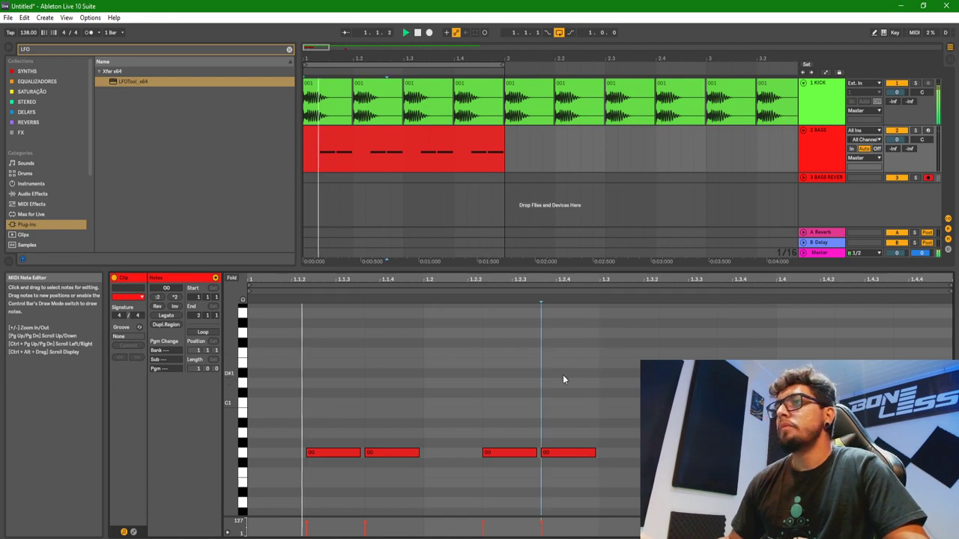
pyautogui.click(392, 453)
pyautogui.hotkey('shift', 'Up')
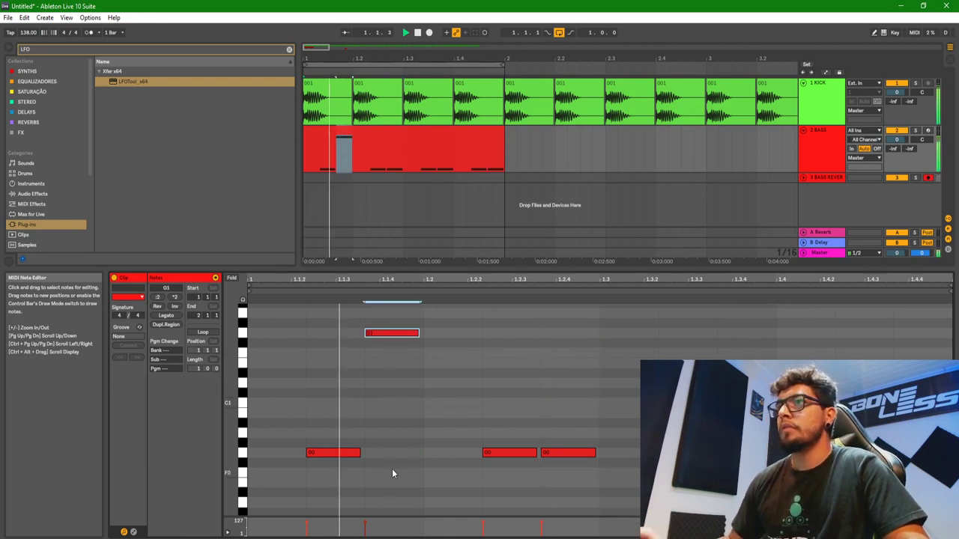
pyautogui.press('space')
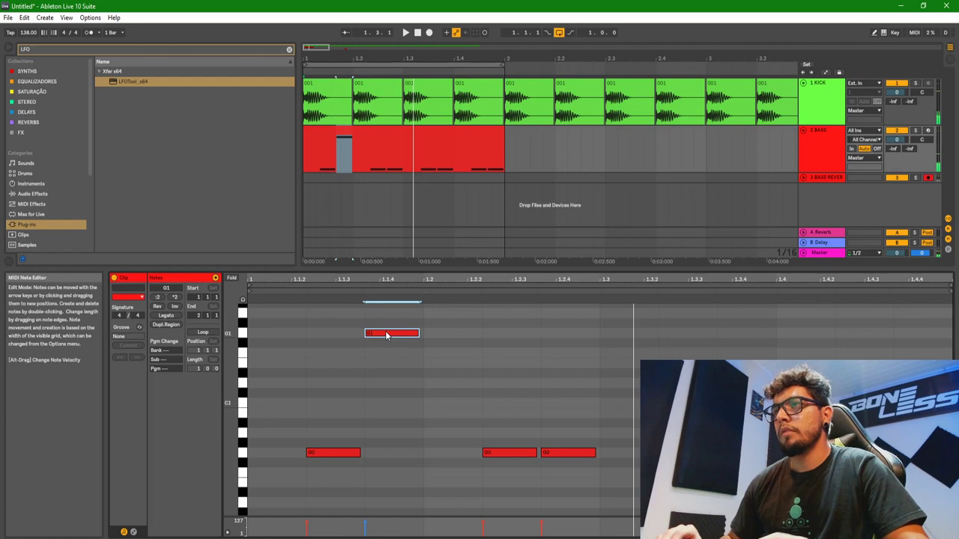
pyautogui.hotkey('shift', 'Down')
# Step: Raise the second beat's last bass note an octave to G1 and audition the bassline against the kick
pyautogui.press('space')
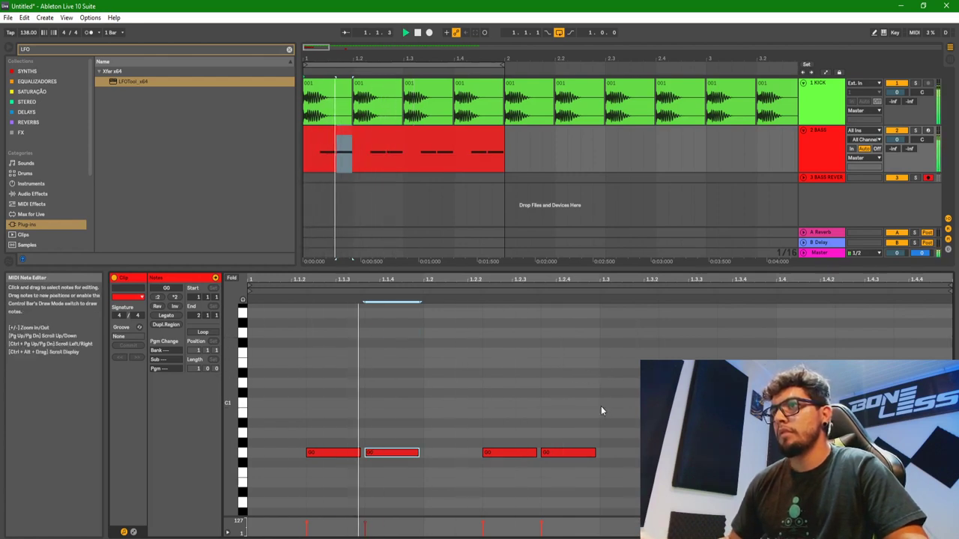
pyautogui.click(582, 453)
pyautogui.hotkey('shift', 'Up')
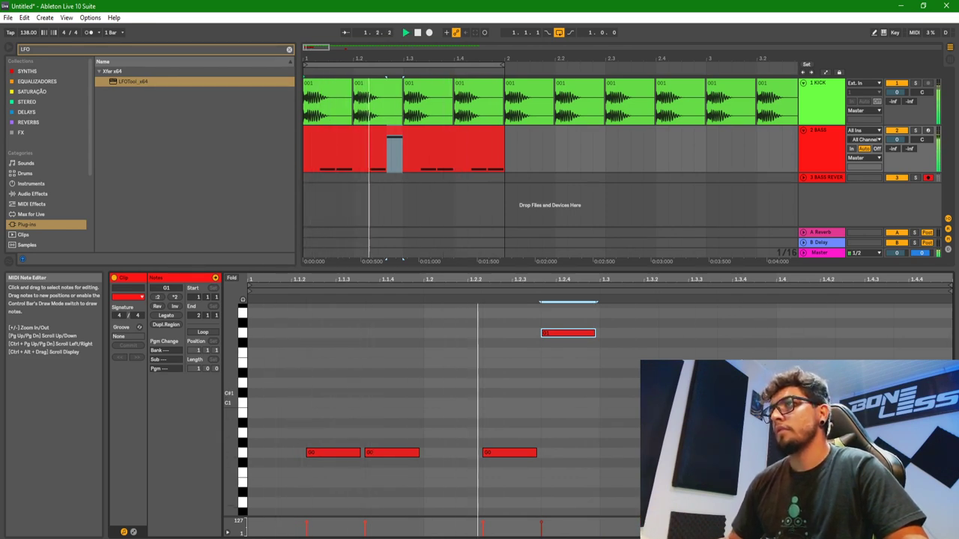
pyautogui.click(424, 136)
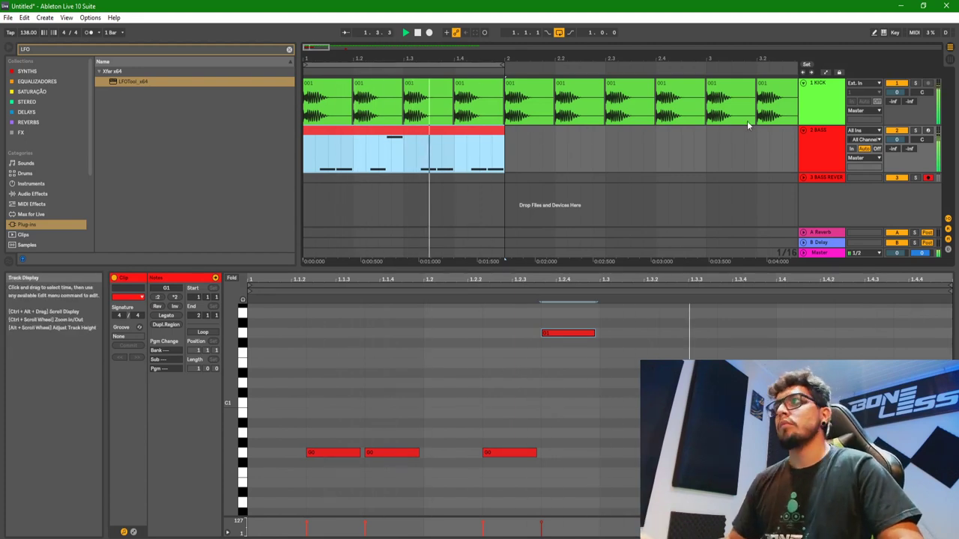
pyautogui.click(819, 144)
pyautogui.press('space')
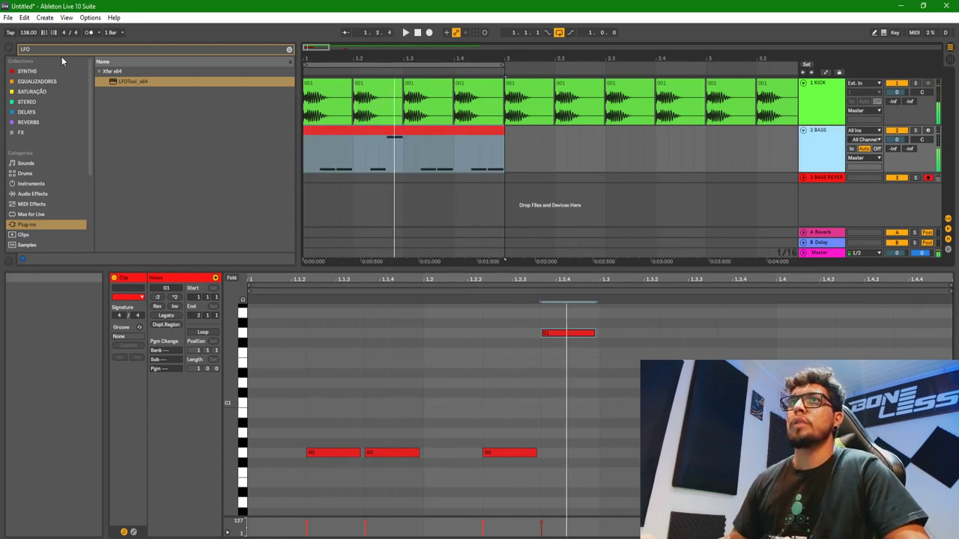
# Step: Search the whole browser for "SYNTH TRIP" and preview the 020 and 019 Synth Stab 136 bpm G triplet samples
pyautogui.click(8, 49)
pyautogui.write('SYNTH')
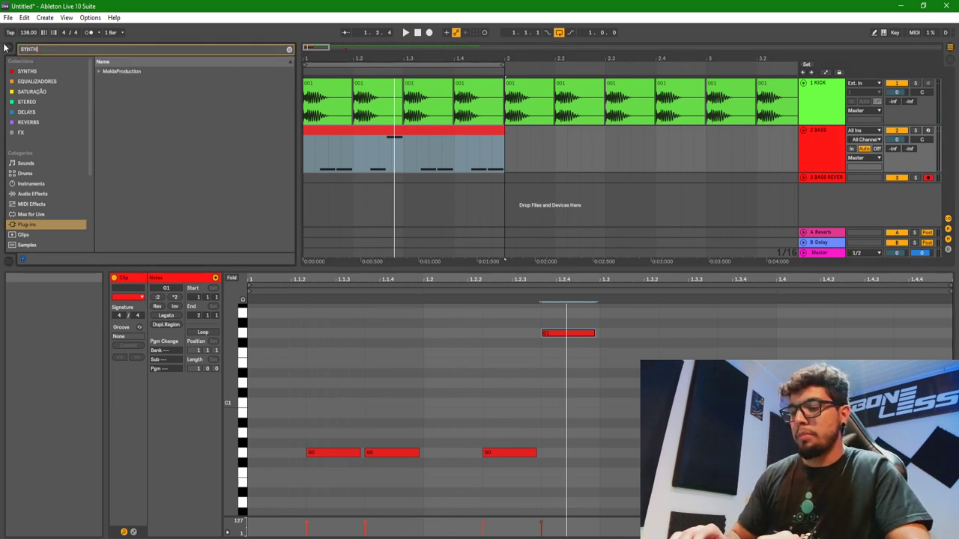
pyautogui.write(' TRIP')
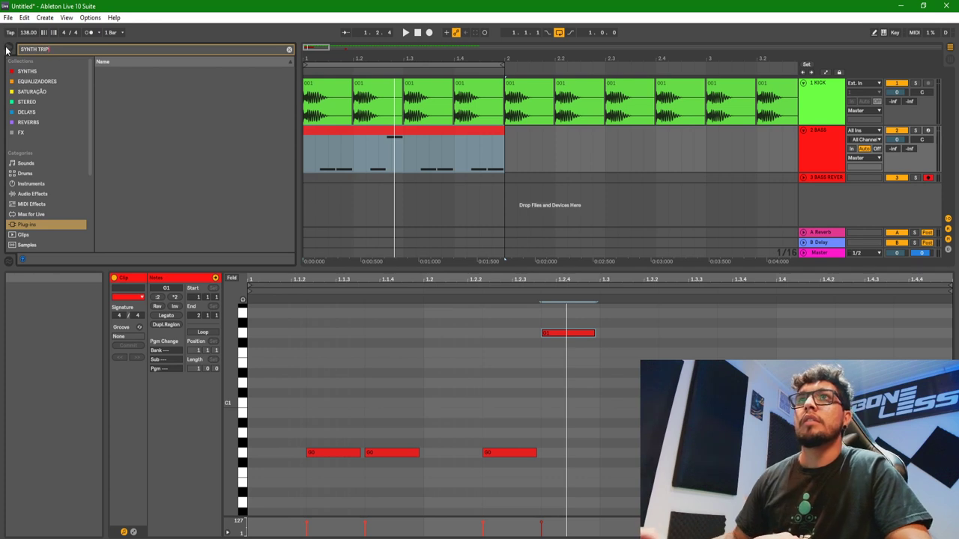
pyautogui.scroll(-2, 42, 223)
pyautogui.click(40, 213)
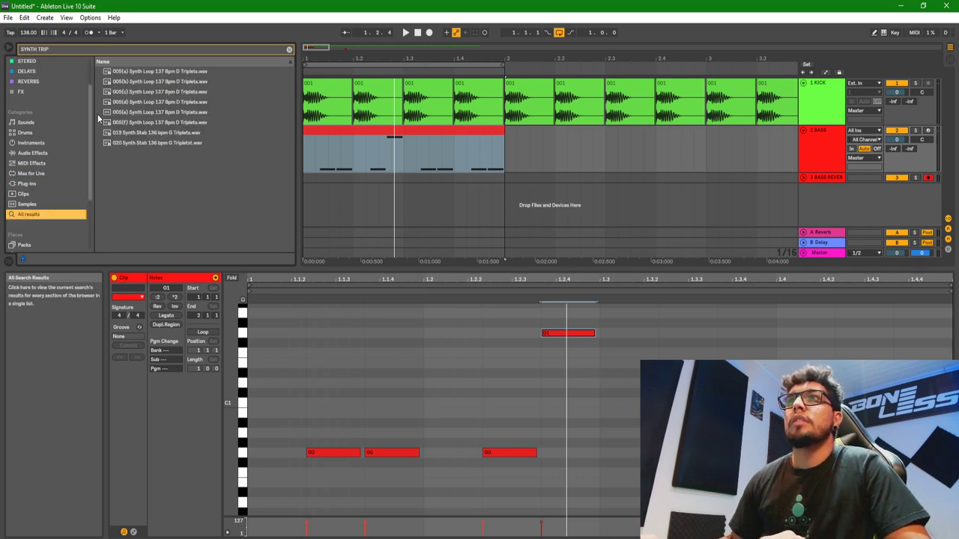
pyautogui.click(176, 143)
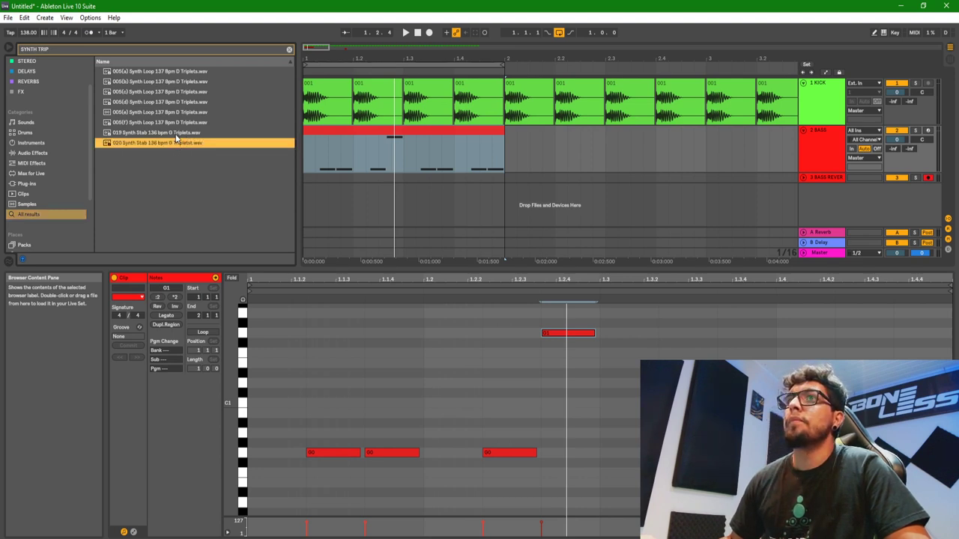
pyautogui.click(176, 135)
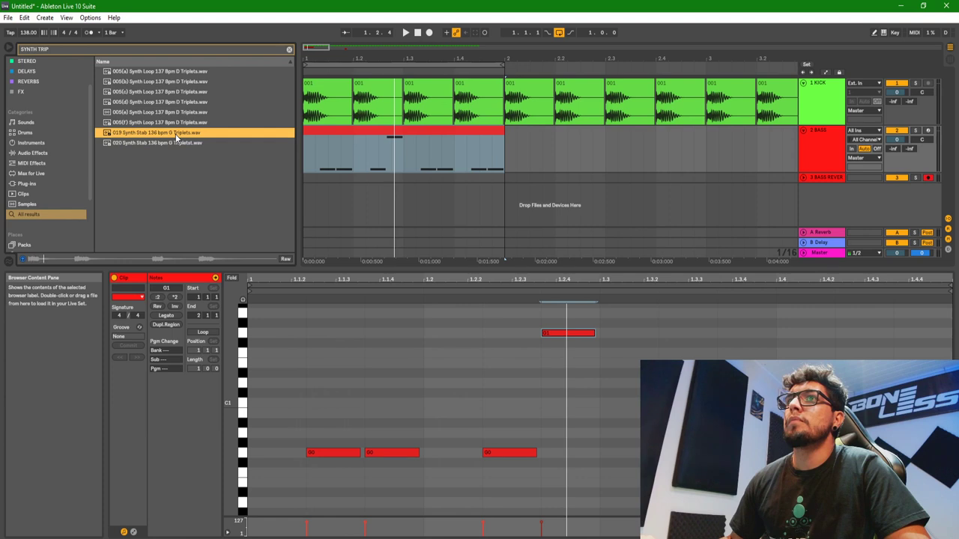
# Step: Place 019 Synth Stab 136 bpm G Triplets.wav on a new audio track at 1.4 and turn off its clip loop
pyautogui.moveTo(176, 135); pyautogui.dragTo(454, 192)
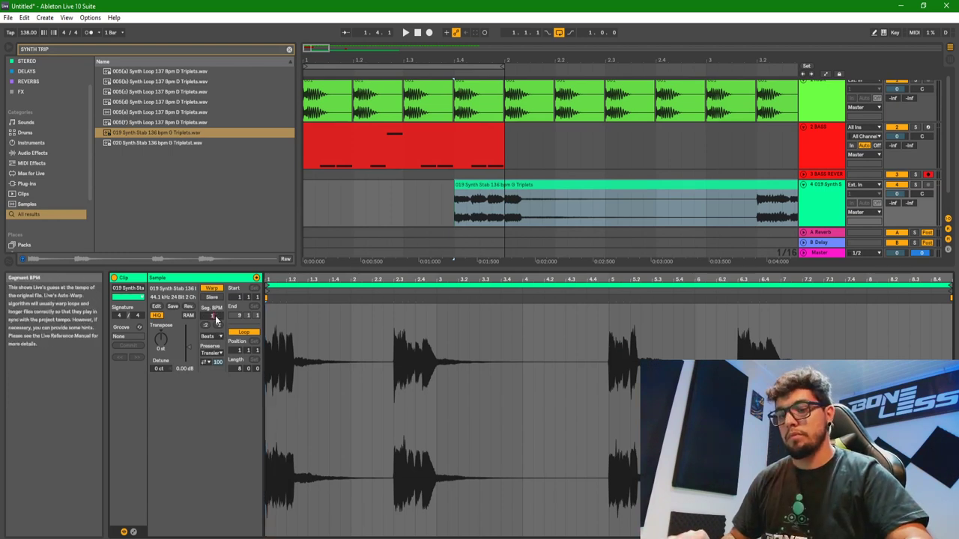
pyautogui.press('Return')
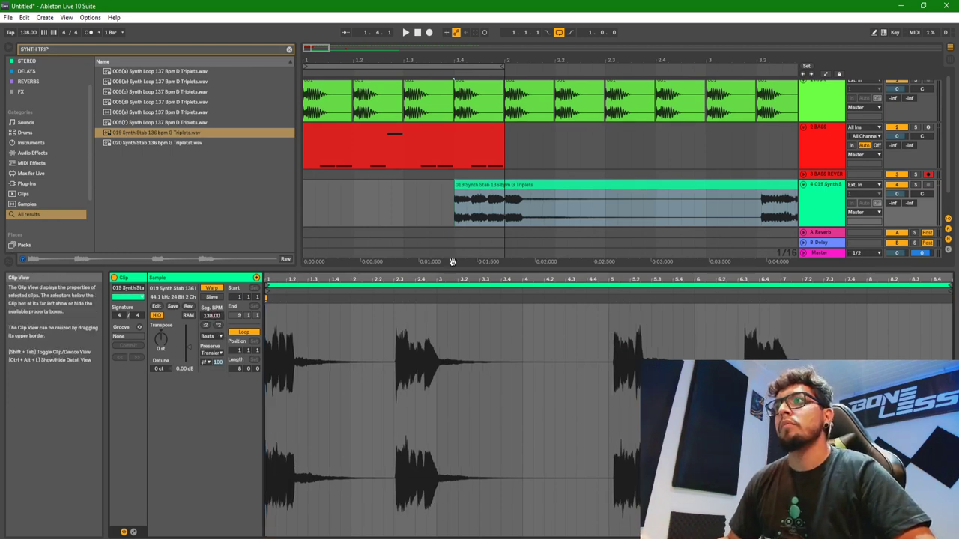
pyautogui.click(222, 289)
pyautogui.click(222, 289)
pyautogui.click(446, 316)
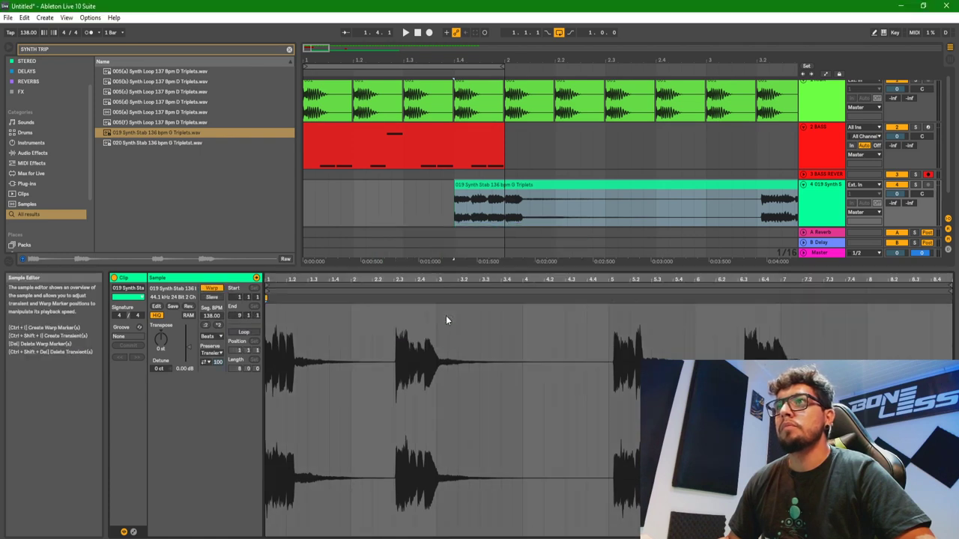
pyautogui.click(393, 299)
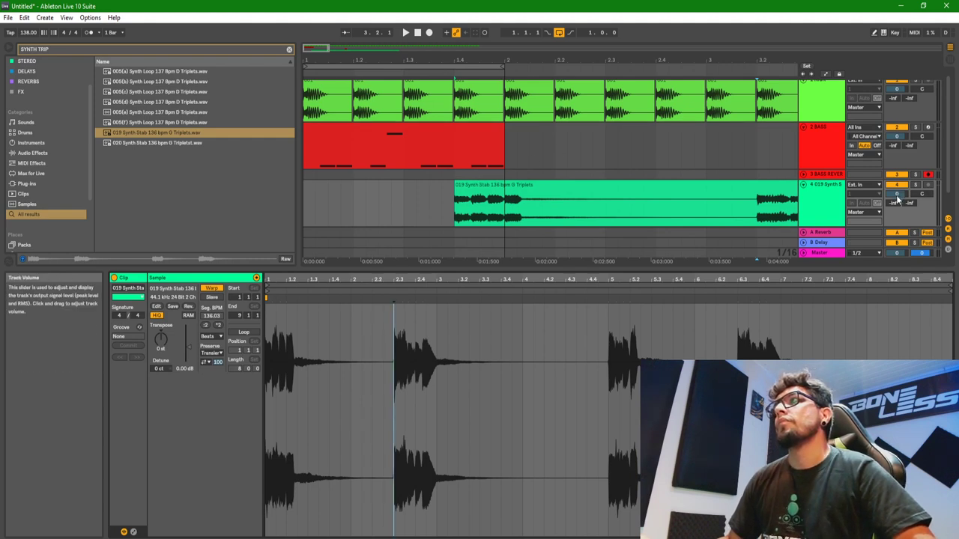
# Step: Lower the synth stab track's volume to -9.1 dB and move its clip to the start of bar 1, auditioning it with the bass
pyautogui.moveTo(896, 193); pyautogui.dragTo(897, 208)
pyautogui.press('space')
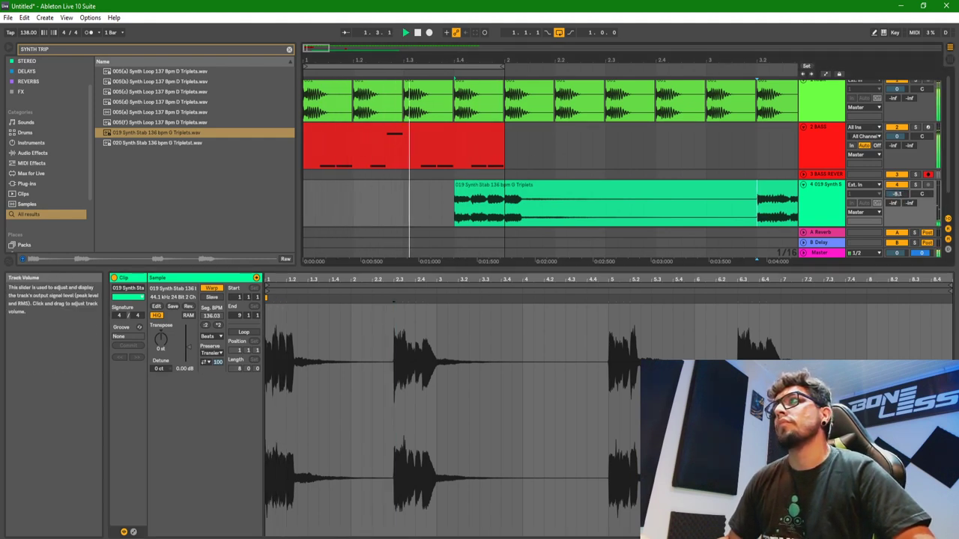
pyautogui.moveTo(719, 201); pyautogui.dragTo(669, 200)
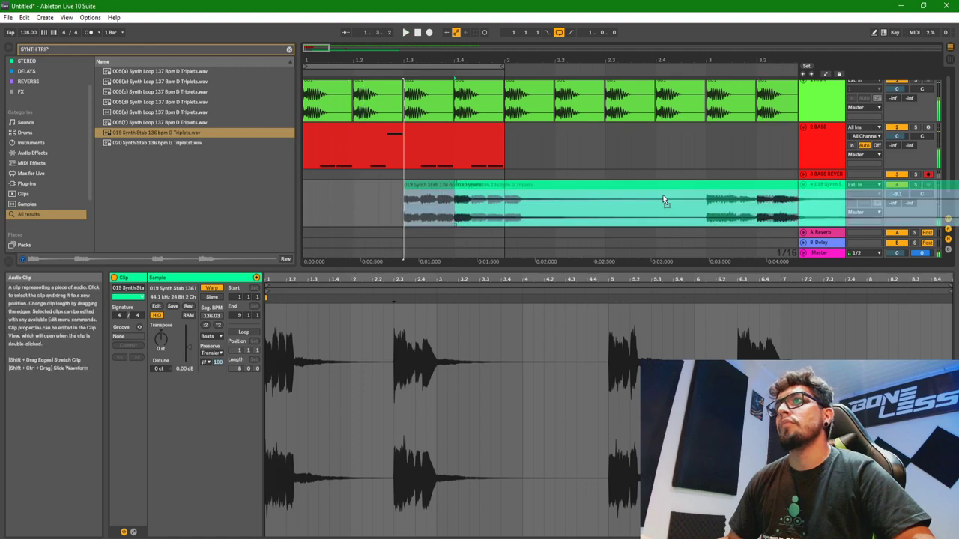
pyautogui.click(343, 132)
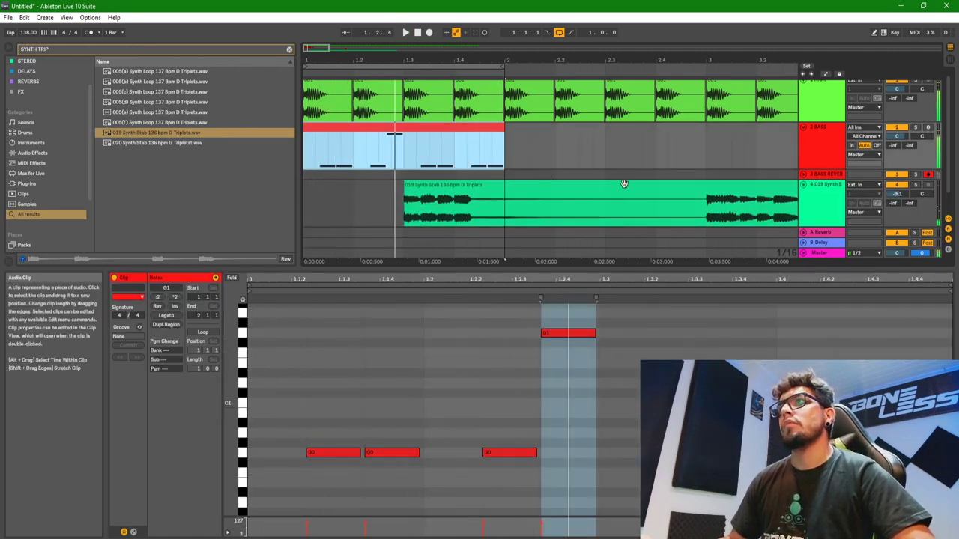
pyautogui.moveTo(608, 188); pyautogui.dragTo(508, 190)
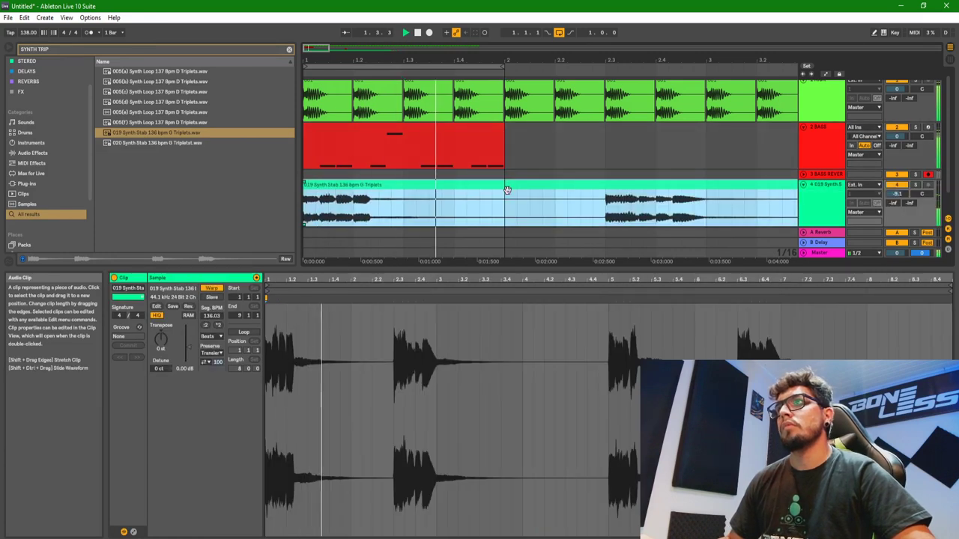
# Step: Delete the part of the synth stab clip before 2.3
pyautogui.click(605, 214)
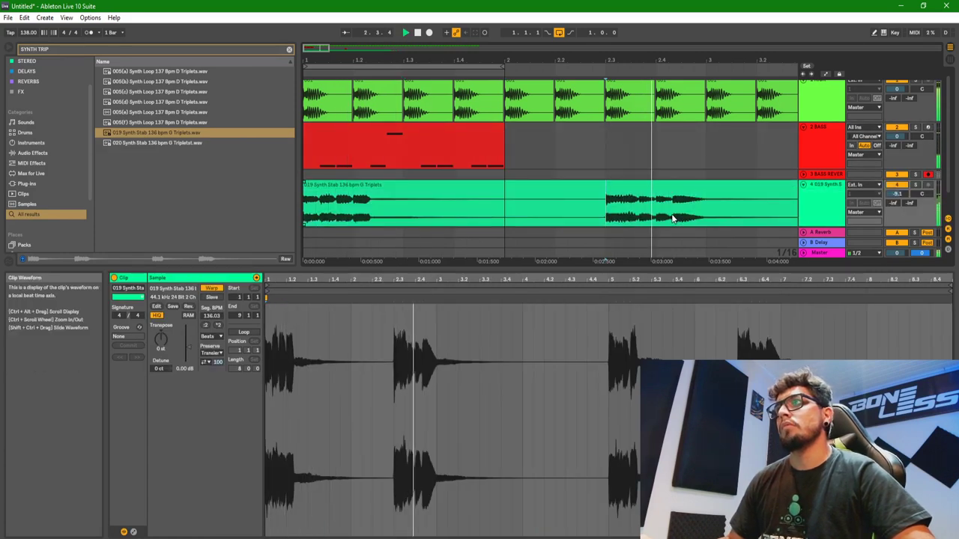
pyautogui.moveTo(608, 221); pyautogui.dragTo(190, 214)
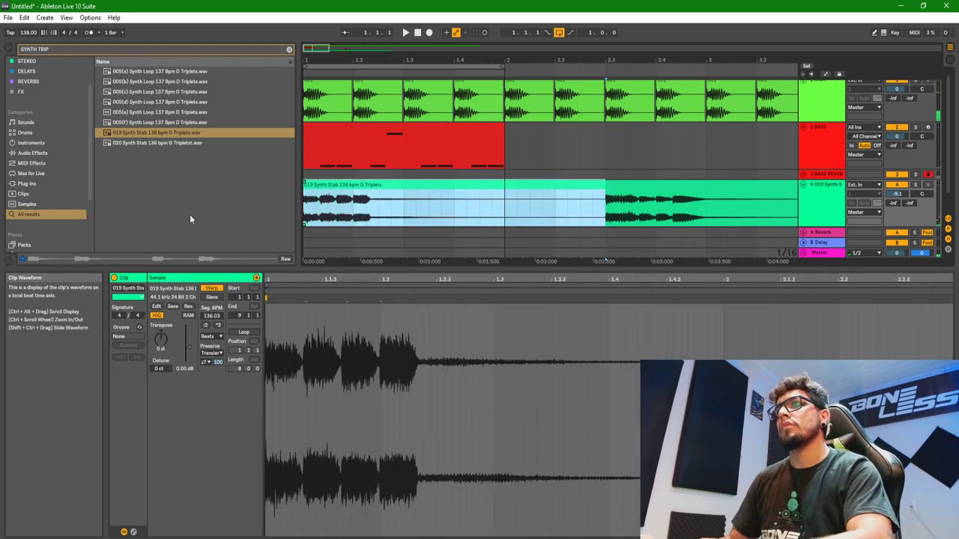
pyautogui.press('Delete')
# Step: Duplicate the one-bar bass clip into bars 2, 3 and 4
pyautogui.scroll(-5, 504, 261)
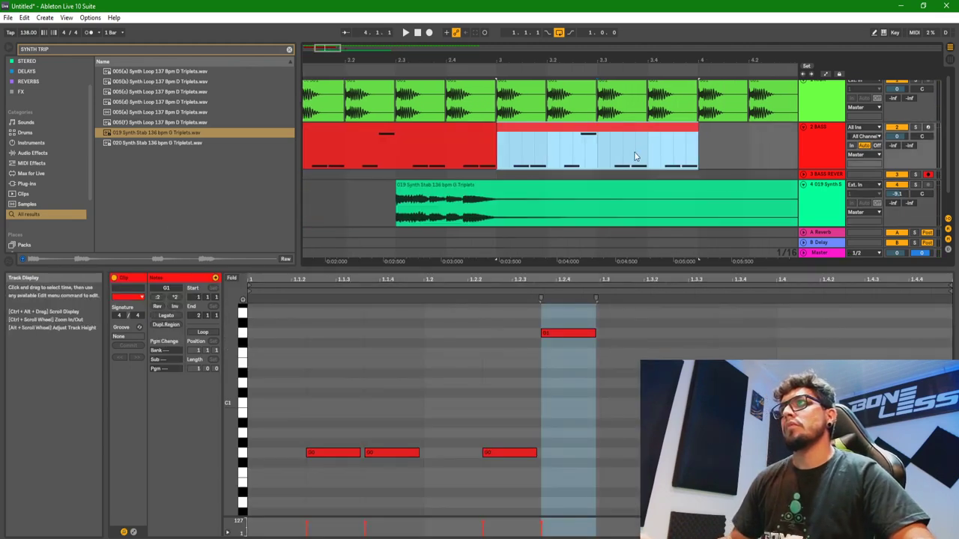
pyautogui.scroll(-1, 504, 261)
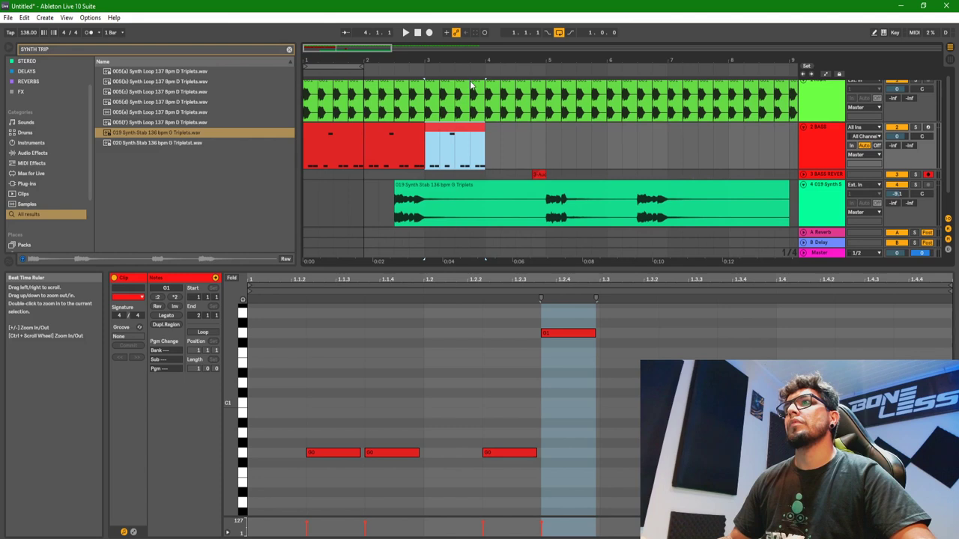
pyautogui.hotkey('ctrl', 'd')
# Step: Trim the fourth bass clip to end at 4.4 and set the arrangement loop to span the first four bars
pyautogui.moveTo(547, 131); pyautogui.dragTo(532, 136)
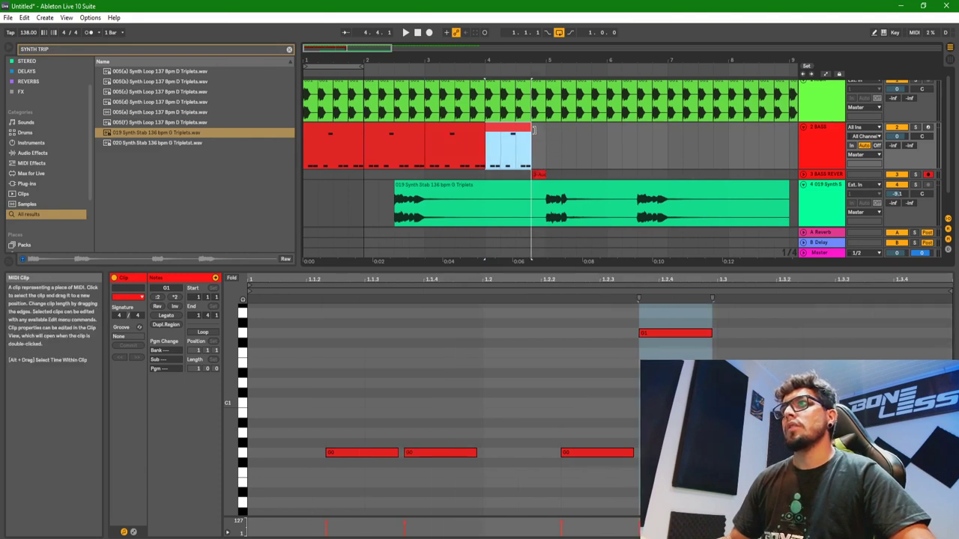
pyautogui.moveTo(544, 135); pyautogui.dragTo(225, 148)
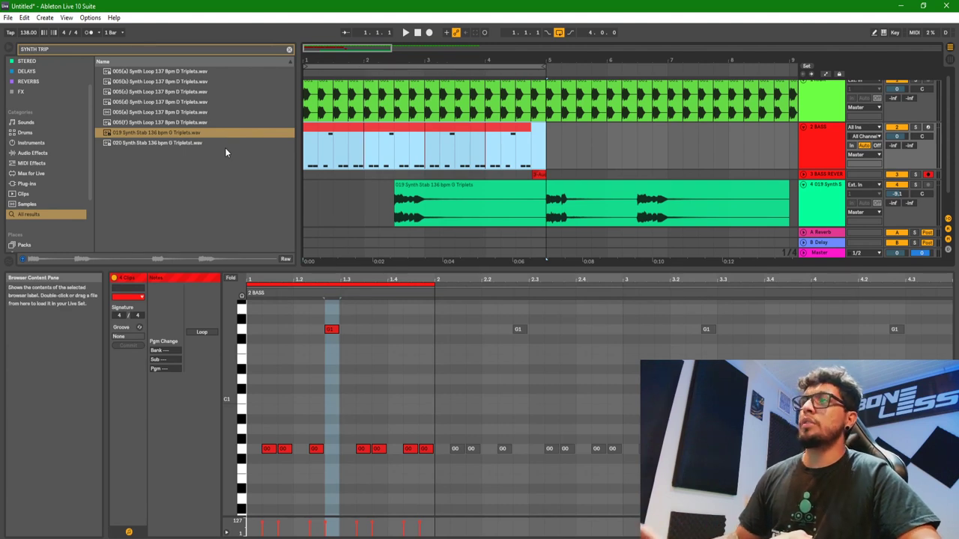
# Step: Move the synth stab clip to start at 3.2 and raise its track volume to -6.6 dB
pyautogui.click(424, 202)
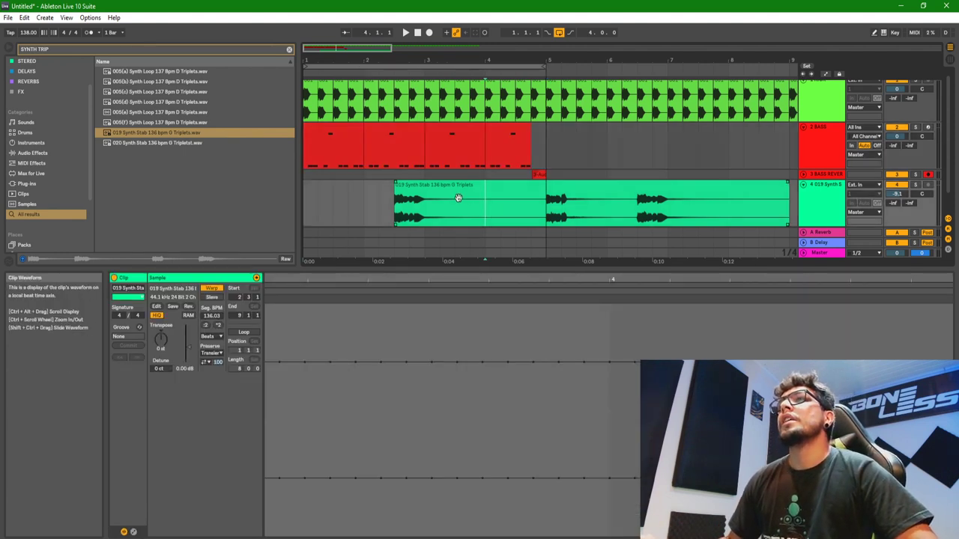
pyautogui.moveTo(478, 188); pyautogui.dragTo(490, 187)
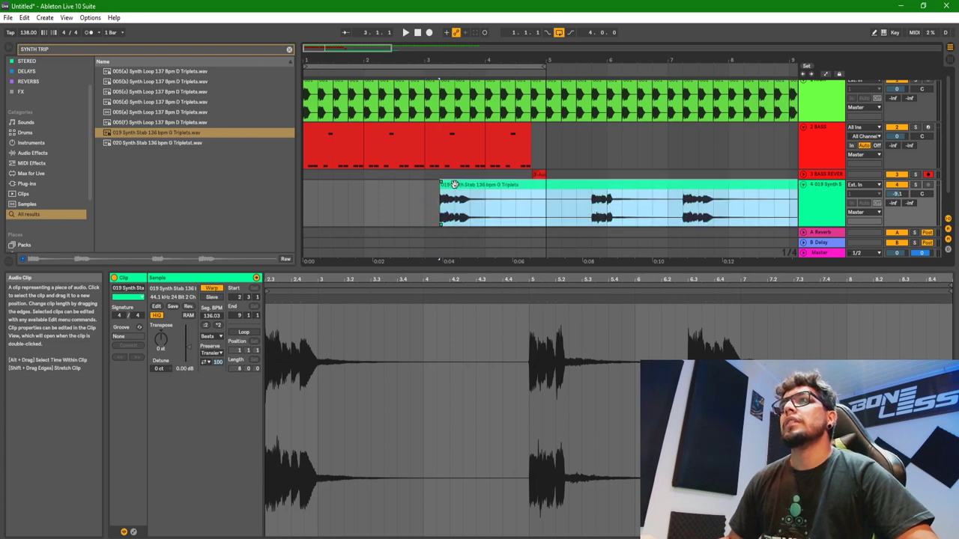
pyautogui.click(322, 136)
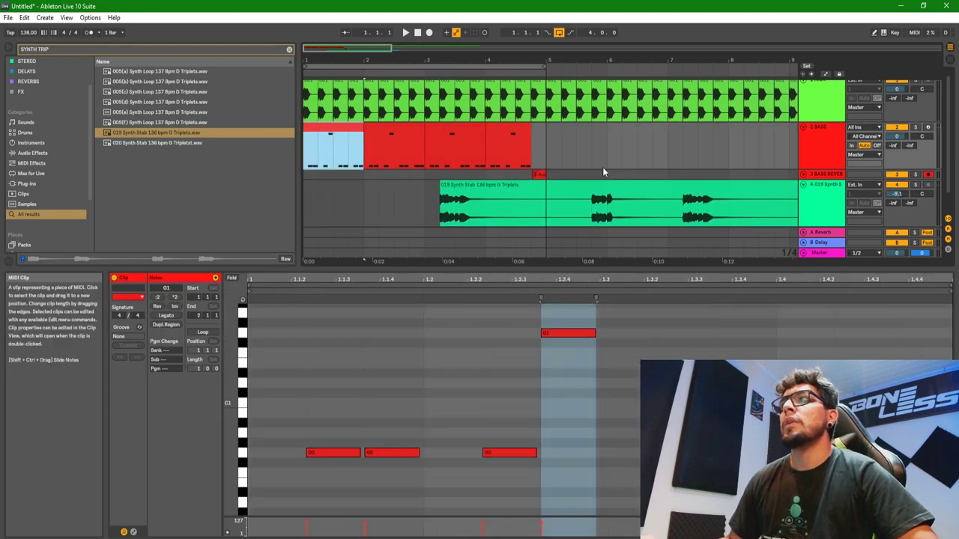
pyautogui.moveTo(897, 193); pyautogui.dragTo(896, 189)
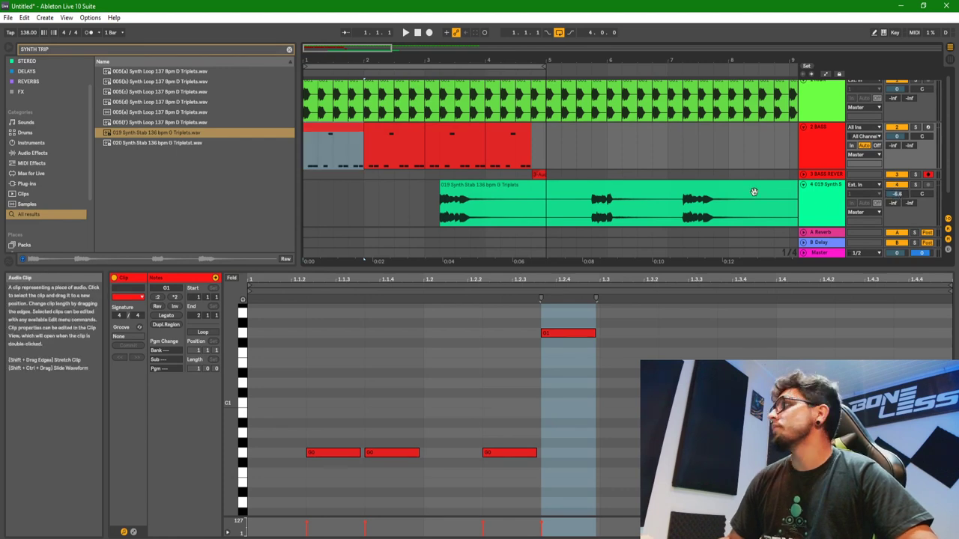
# Step: Play back the bass with the synth stab, and delete the synth stab track
pyautogui.click(320, 135)
pyautogui.press('space')
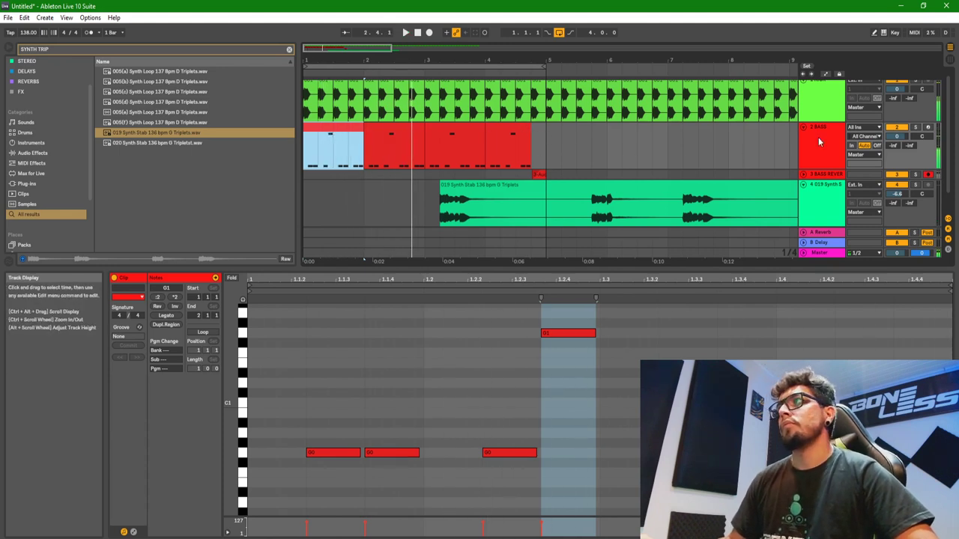
pyautogui.click(832, 206)
pyautogui.press('Delete')
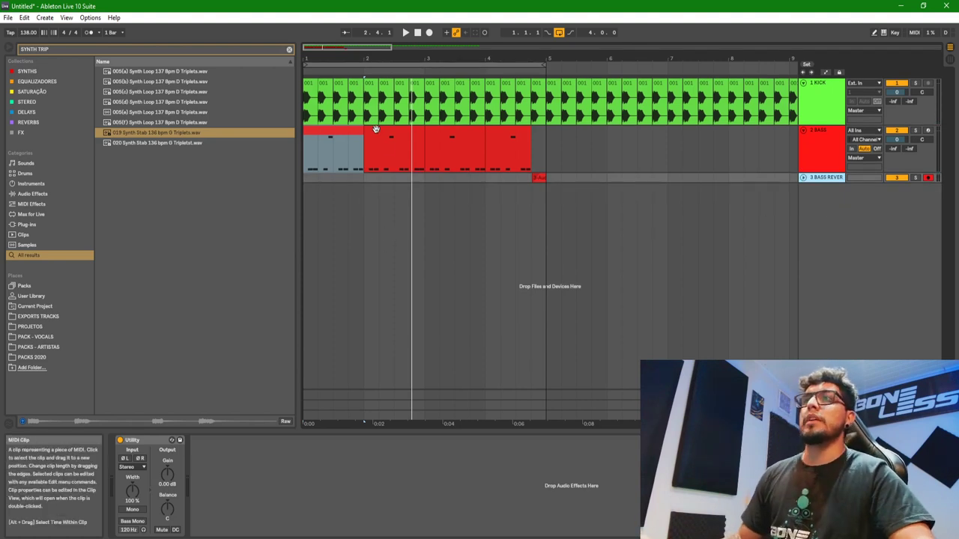
# Step: In the first bass clip, delete the second G0 note and extend the first one to end at 1.2
pyautogui.click(352, 136)
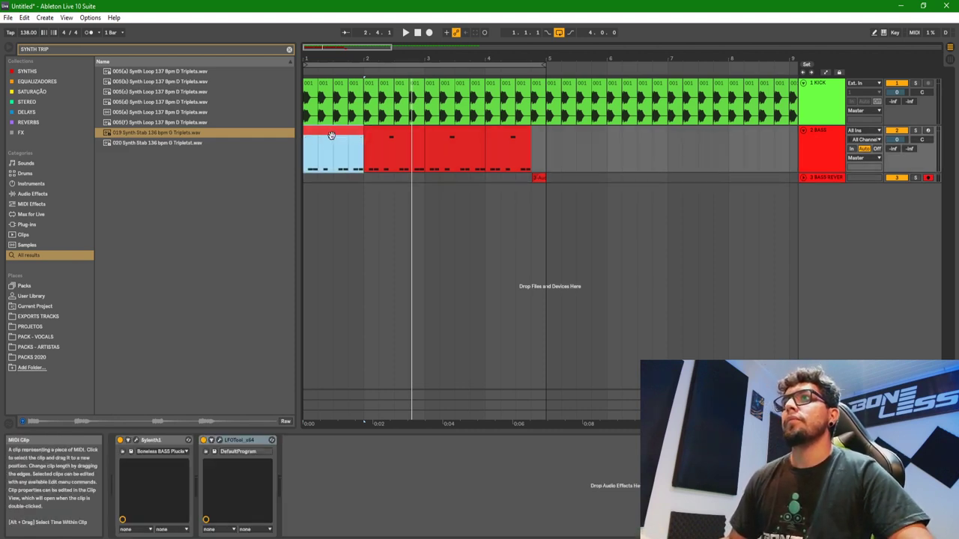
pyautogui.doubleClick(344, 143)
pyautogui.click(329, 453)
pyautogui.press('Delete')
pyautogui.doubleClick(349, 454)
pyautogui.moveTo(362, 454); pyautogui.dragTo(425, 451)
pyautogui.press('space')
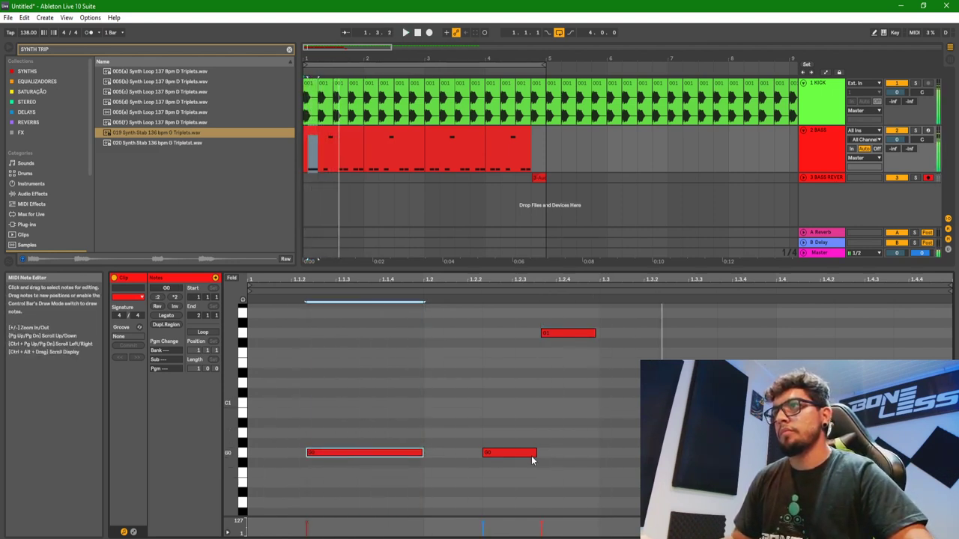
# Step: Replace the G1 note in beat 1.2 with the G0 note before it, and merge the two notes in beat 1.4 into one long note
pyautogui.click(569, 337)
pyautogui.press('Delete')
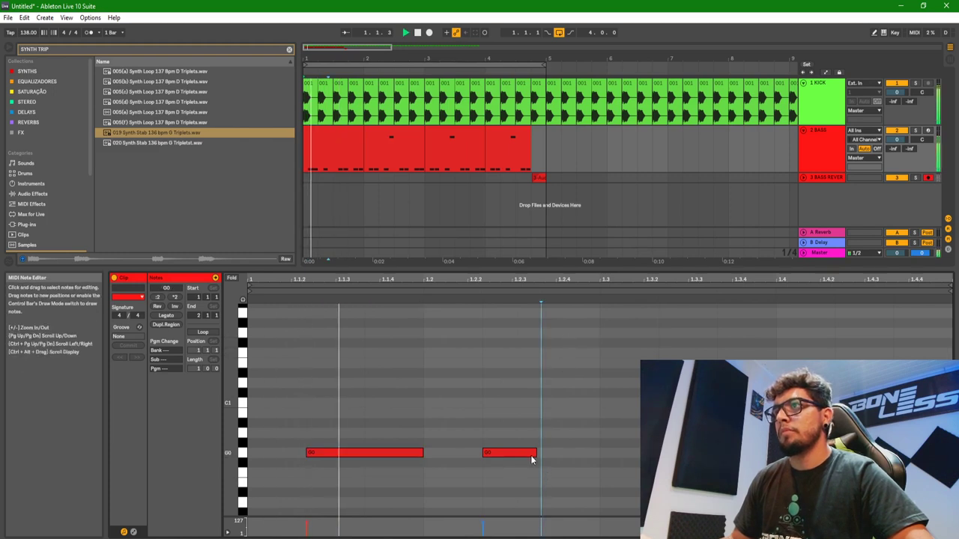
pyautogui.moveTo(525, 454); pyautogui.dragTo(582, 454)
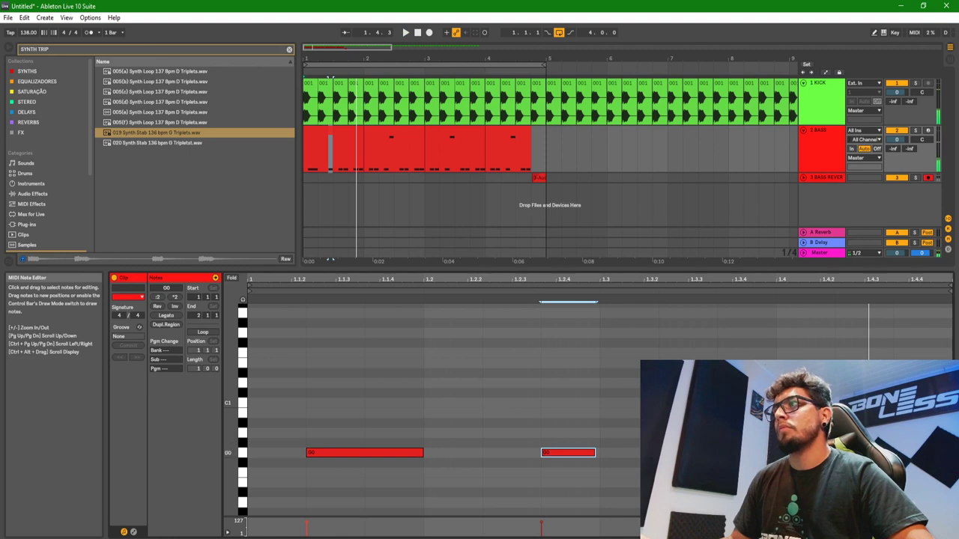
pyautogui.click(862, 330)
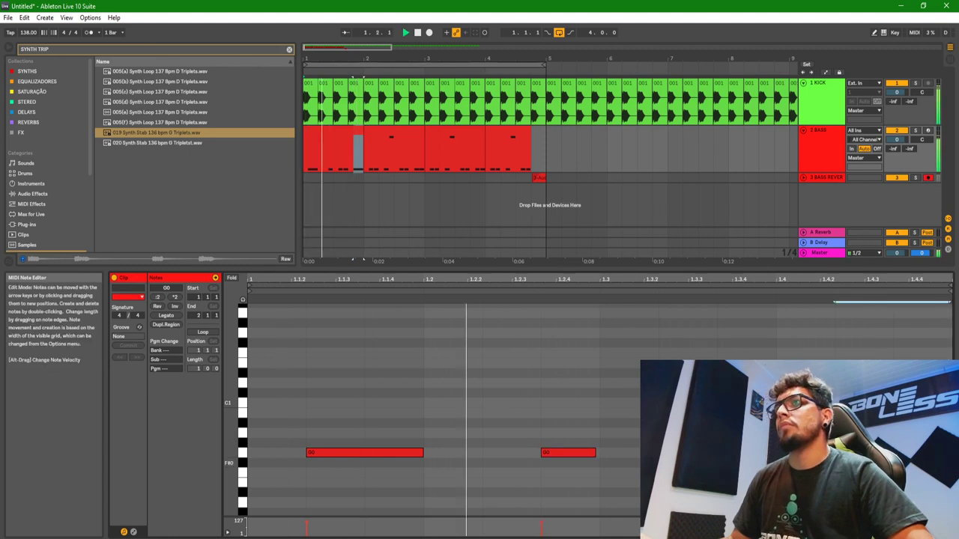
# Step: Lower the G1 note in the second bass clip to G0, and loop playback over the first two bars
pyautogui.click(337, 150)
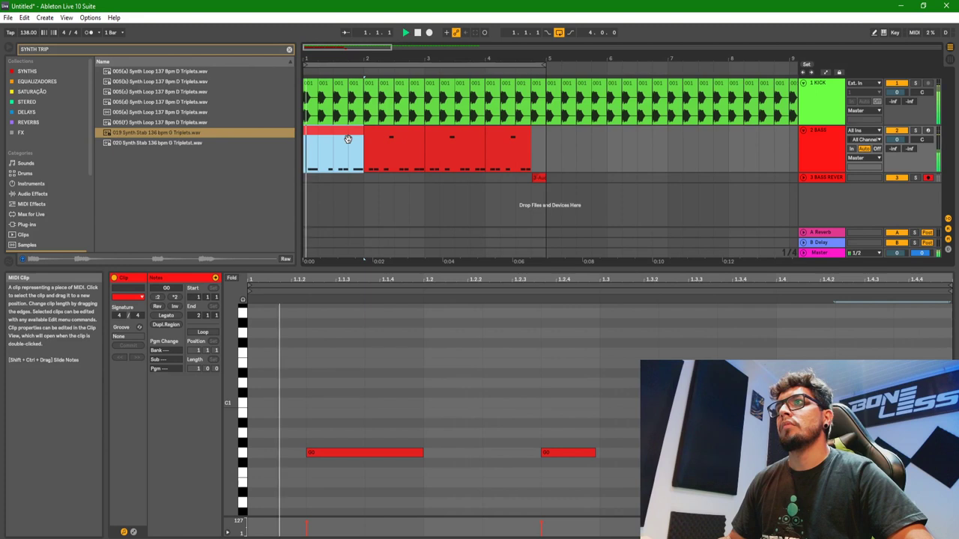
pyautogui.click(396, 150)
pyautogui.click(573, 280)
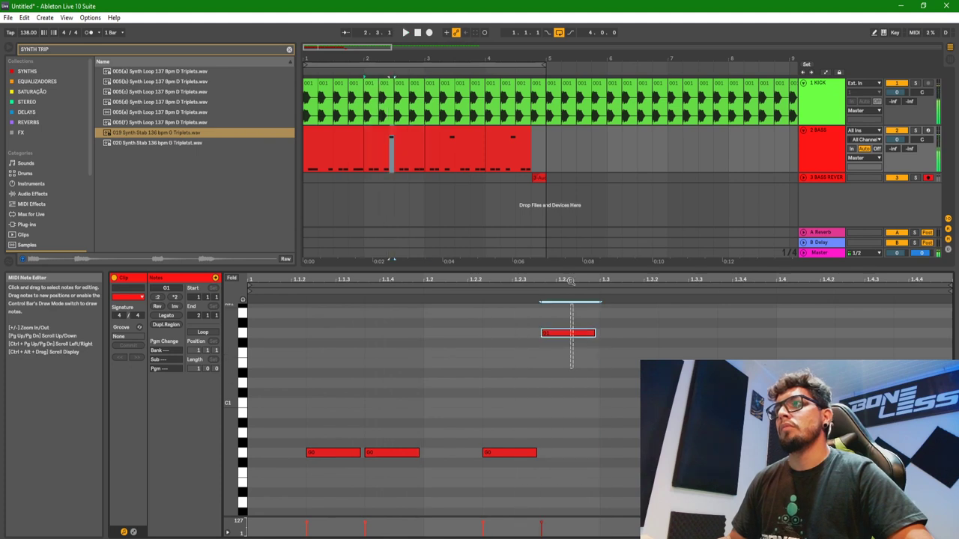
pyautogui.hotkey('shift', 'Down')
pyautogui.press('space')
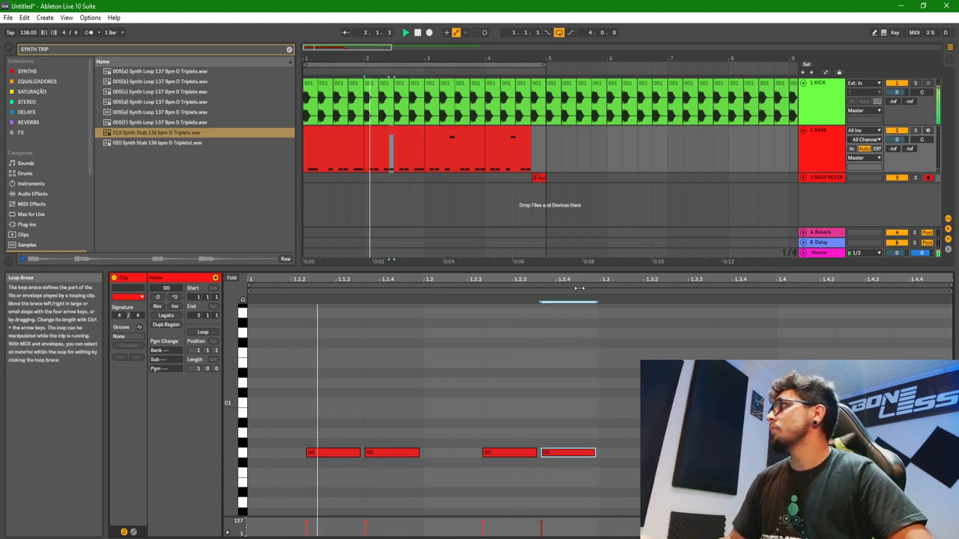
pyautogui.press('space')
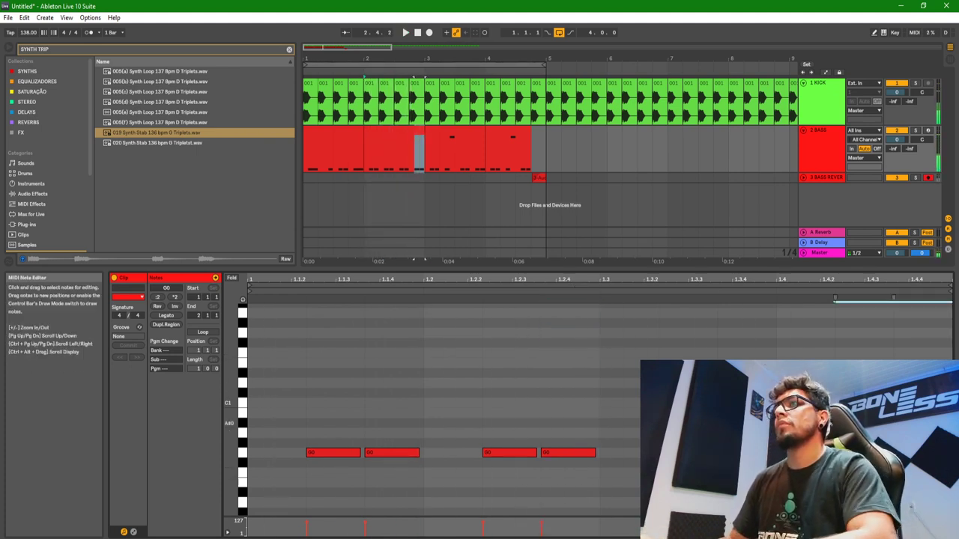
pyautogui.moveTo(424, 166); pyautogui.dragTo(215, 156)
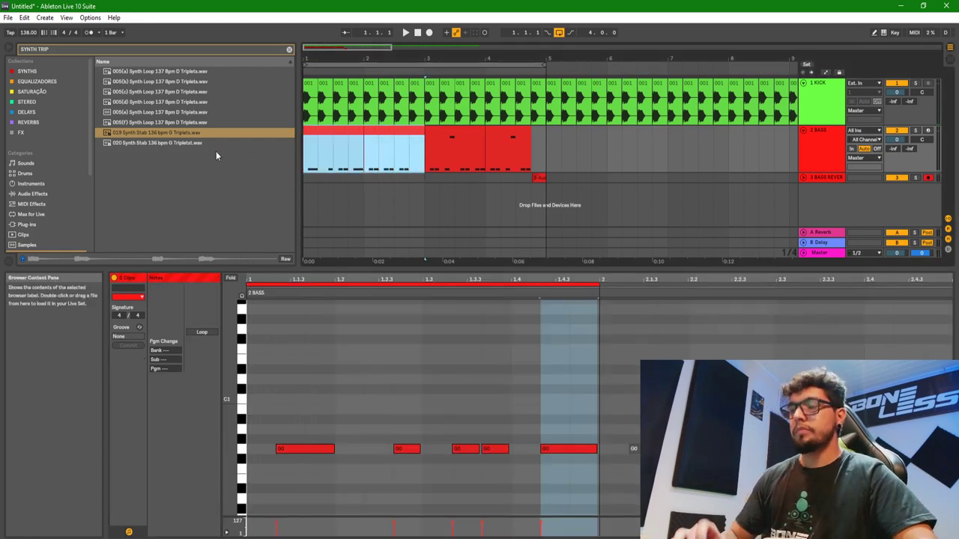
pyautogui.press('space')
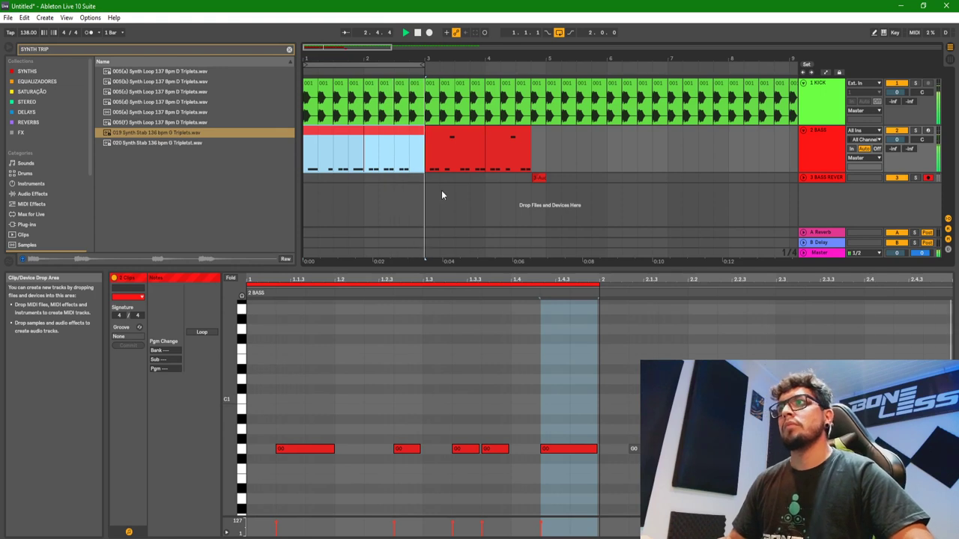
# Step: Copy the reversed bass audio clip from 4.4 to 2.4 and clear the bass notes above it
pyautogui.click(539, 179)
pyautogui.moveTo(540, 179); pyautogui.dragTo(416, 178)
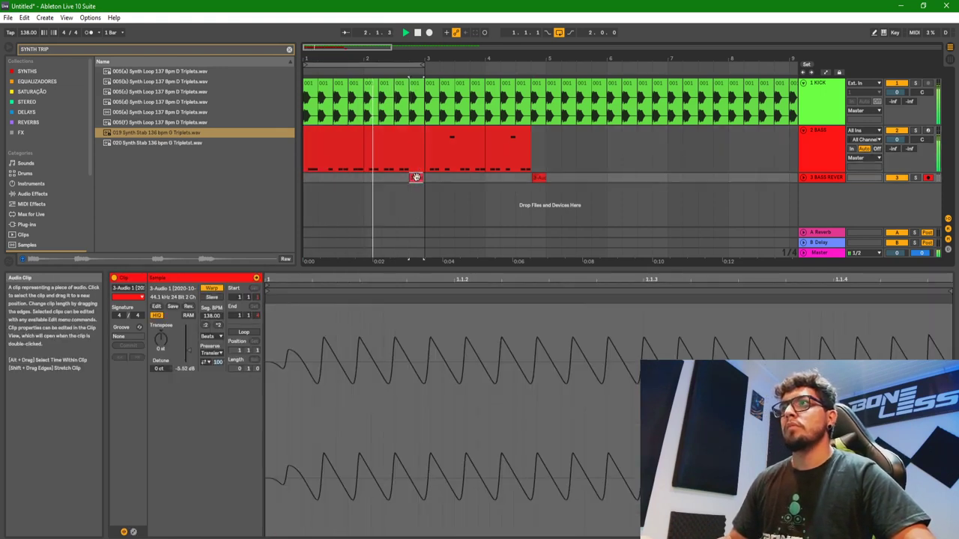
pyautogui.press('Delete')
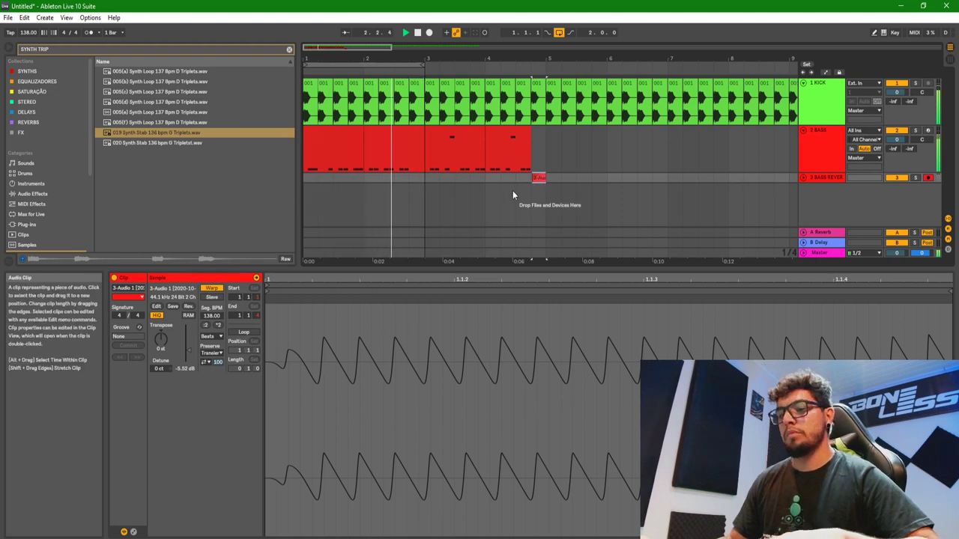
pyautogui.click(550, 179)
pyautogui.moveTo(538, 177); pyautogui.dragTo(413, 176)
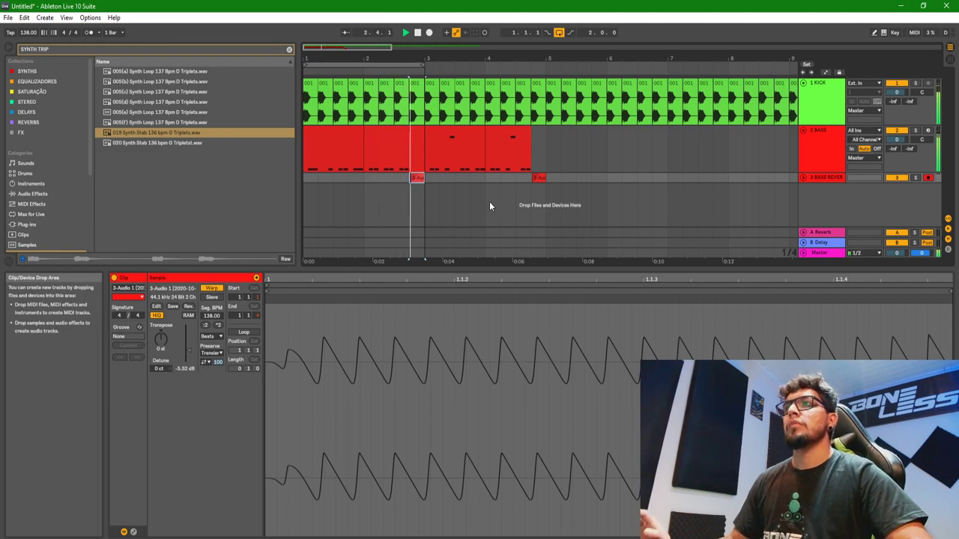
pyautogui.click(803, 178)
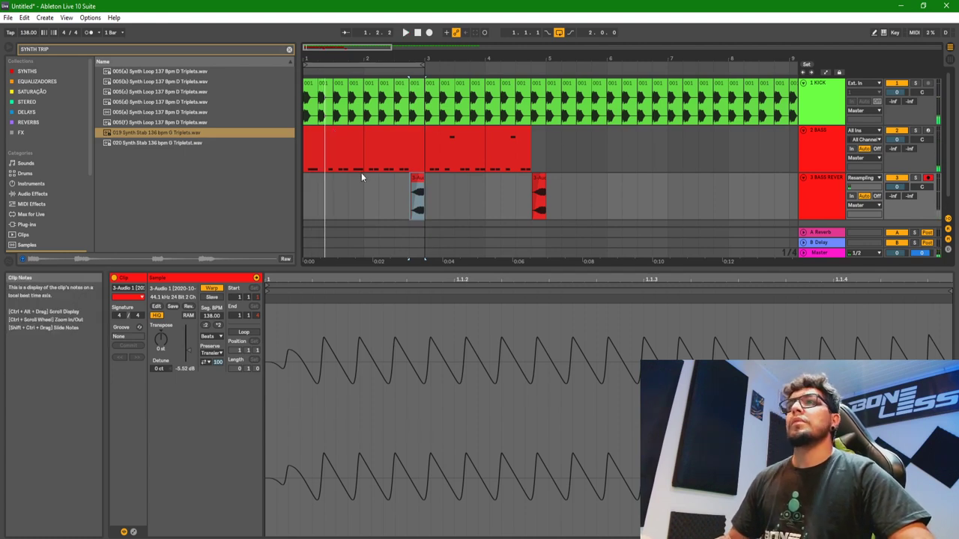
# Step: Consolidate the first two bass clips into one two-bar clip and play it
pyautogui.moveTo(428, 163); pyautogui.dragTo(219, 148)
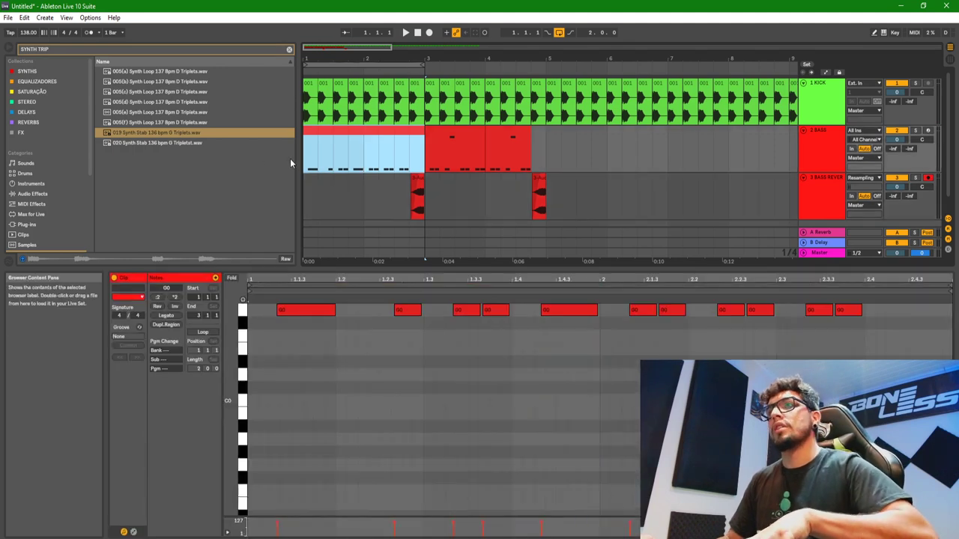
pyautogui.scroll(4, 453, 356)
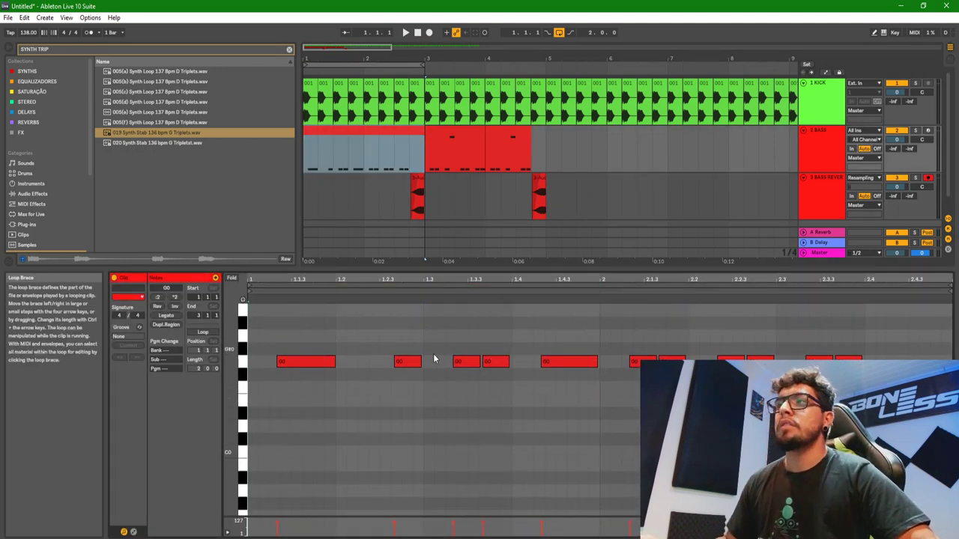
pyautogui.click(513, 427)
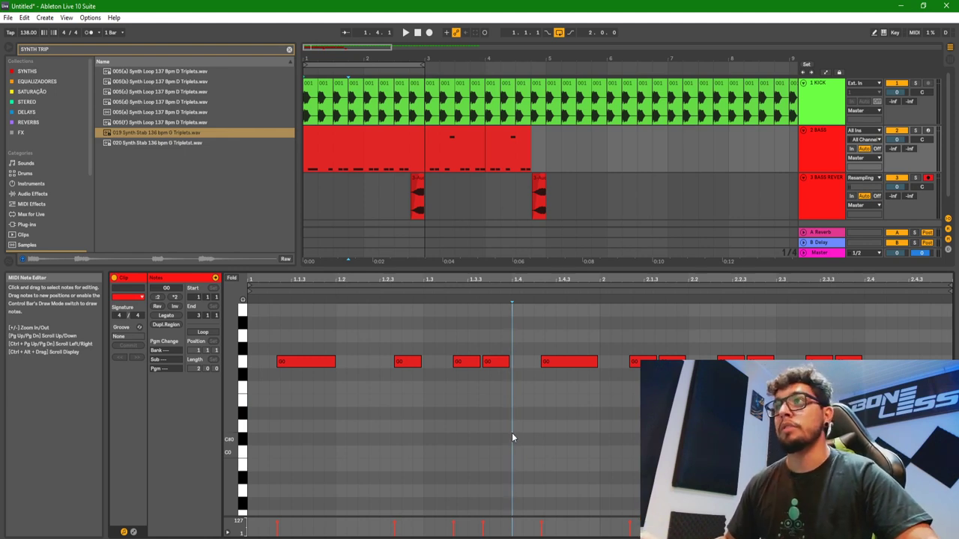
pyautogui.click(369, 143)
pyautogui.press('space')
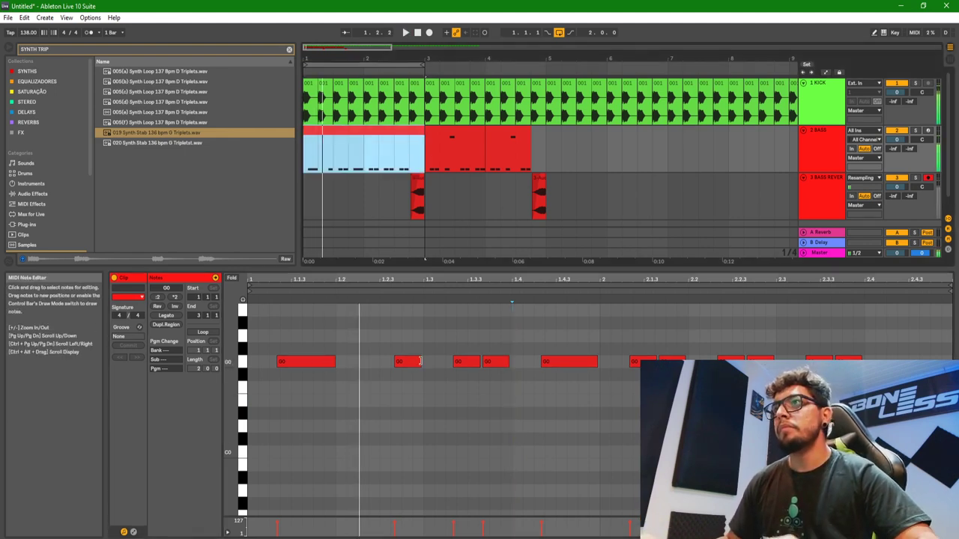
# Step: Raise the first G0 note in beat 1.3 by two semitones to A0
pyautogui.press('space')
pyautogui.click(405, 362)
pyautogui.press('space')
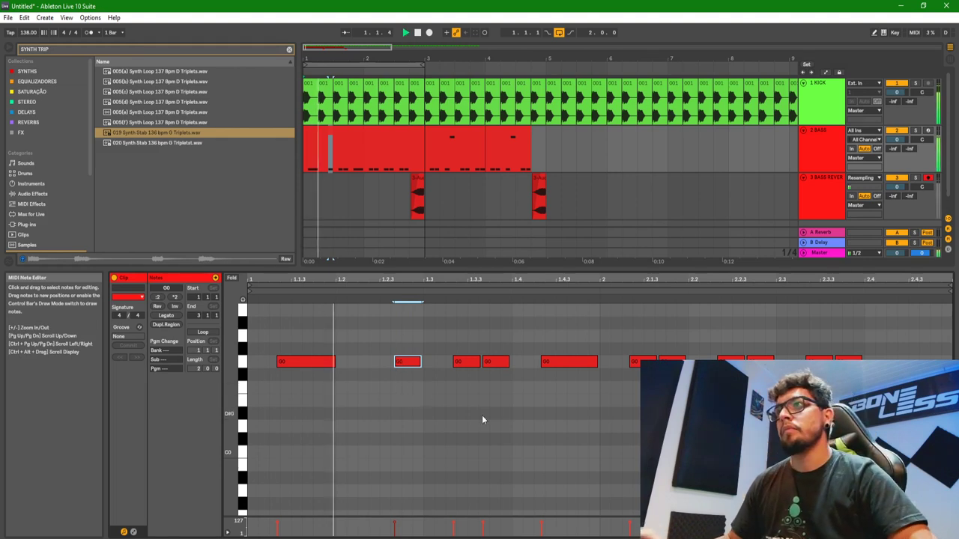
pyautogui.press('space')
pyautogui.press('space')
pyautogui.click(467, 362)
pyautogui.press('Up')
pyautogui.press('Up')
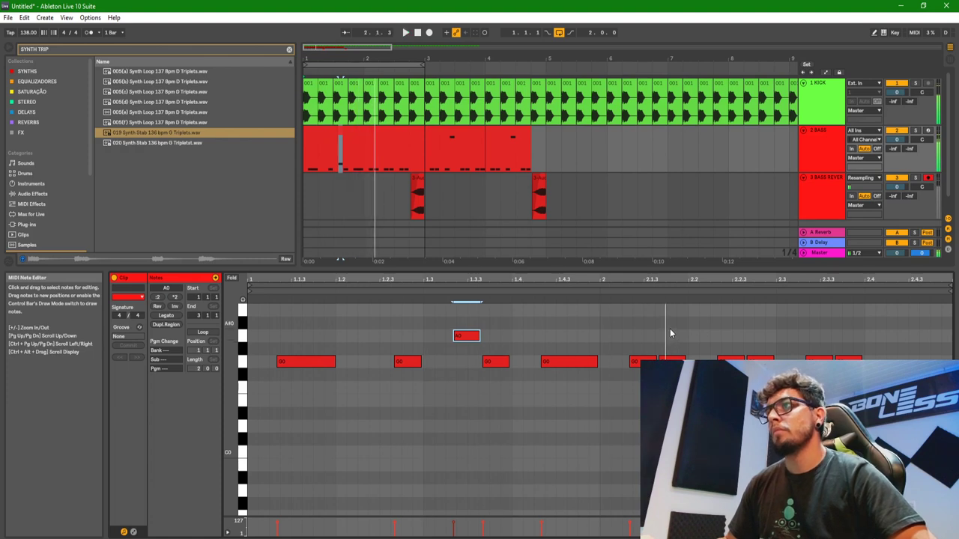
# Step: Raise the second G0 note in beat 2.1 to A0 and play the pattern
pyautogui.click(644, 362)
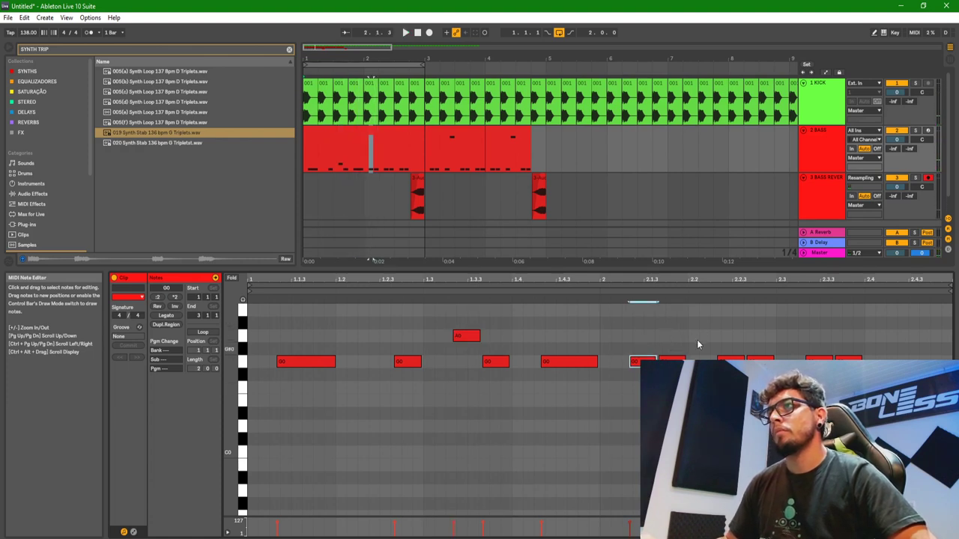
pyautogui.moveTo(672, 362); pyautogui.dragTo(672, 335)
pyautogui.press('space')
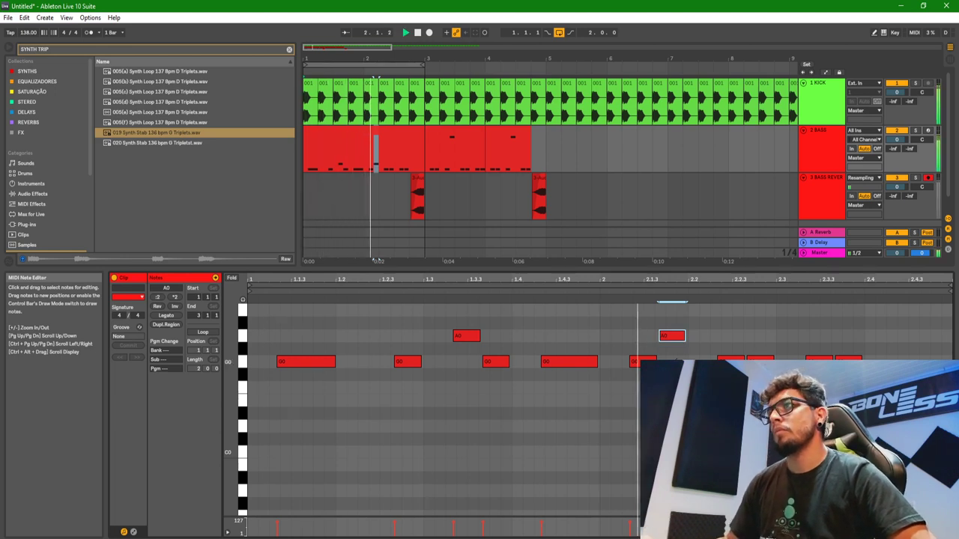
# Step: Try raising the last G0 note of beat 2.3 one octave to G1
pyautogui.click(848, 360)
pyautogui.hotkey('shift', 'Up')
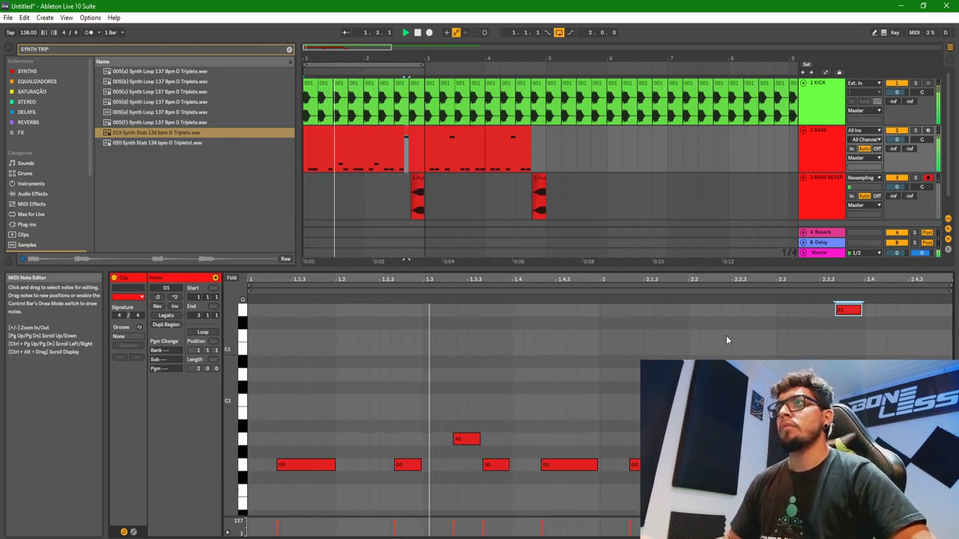
pyautogui.press('Delete')
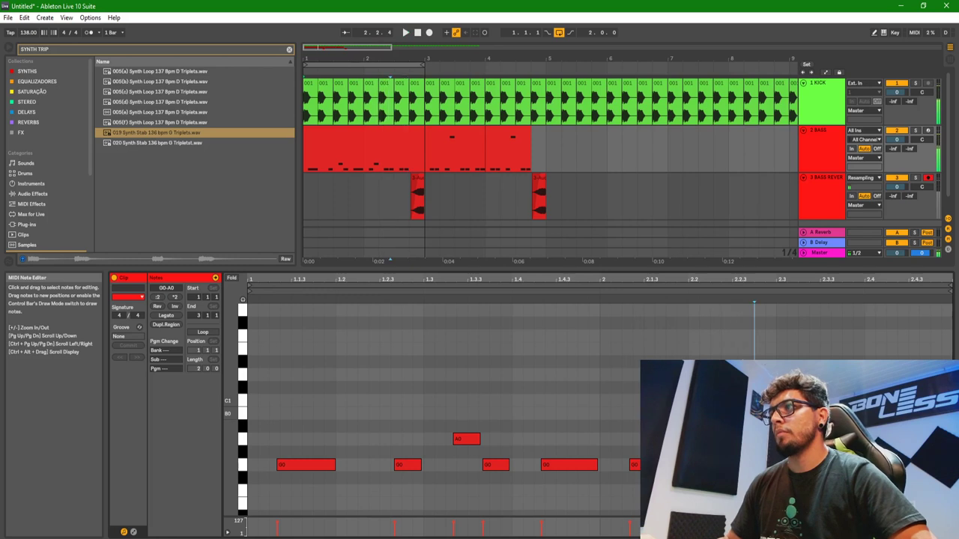
# Step: Raise the second note of beat 2.2 to G1, lower the last note of beat 2.3 to F0, and play the pattern
pyautogui.moveTo(717, 465); pyautogui.dragTo(776, 465)
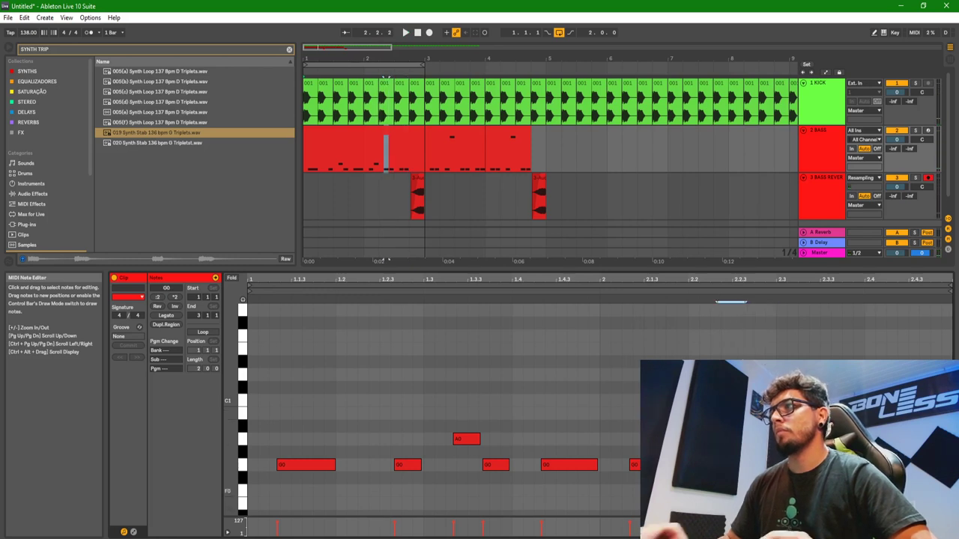
pyautogui.hotkey('ctrl', 'z')
pyautogui.press('space')
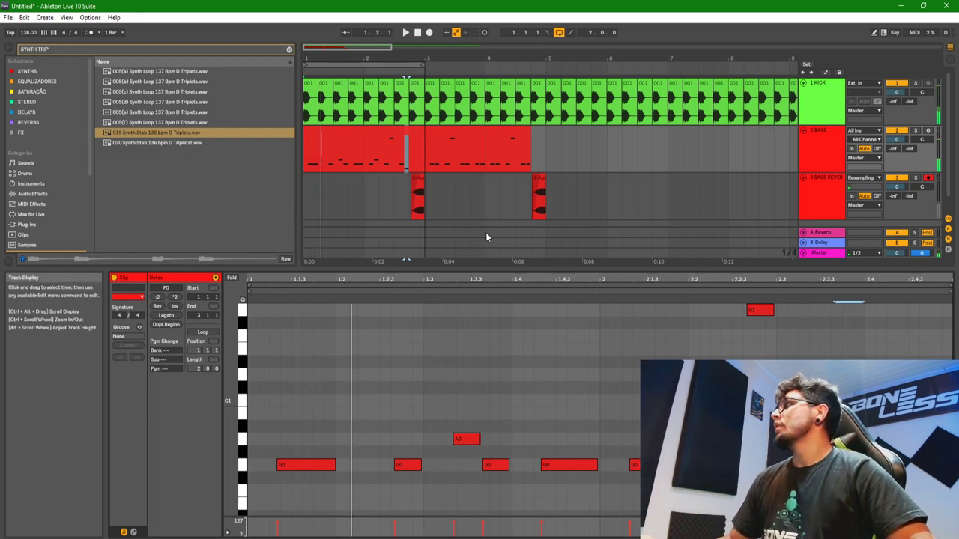
# Step: Shift the first G0 note of the two-bar bass clip to just after 1.1.3 and shorten it to end before 1.2
pyautogui.click(418, 141)
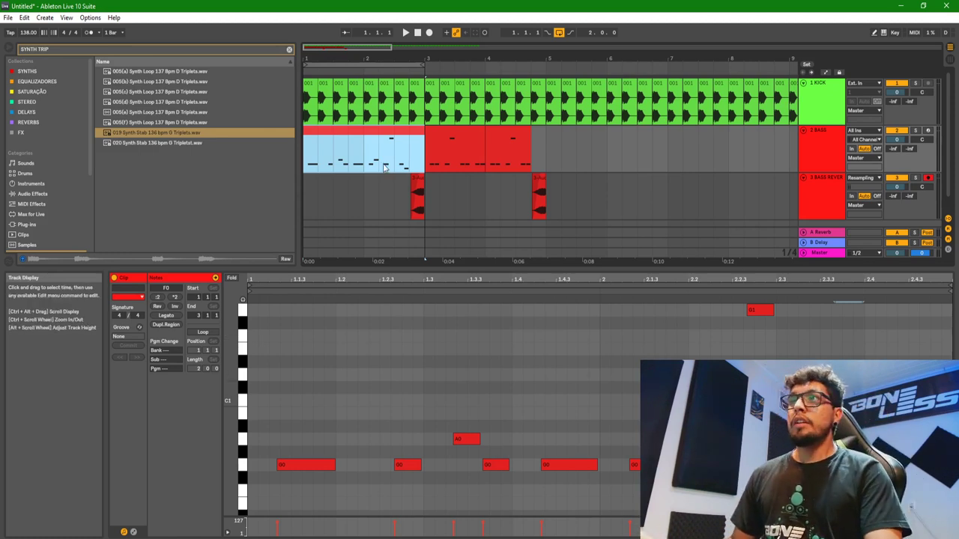
pyautogui.scroll(-3, 487, 410)
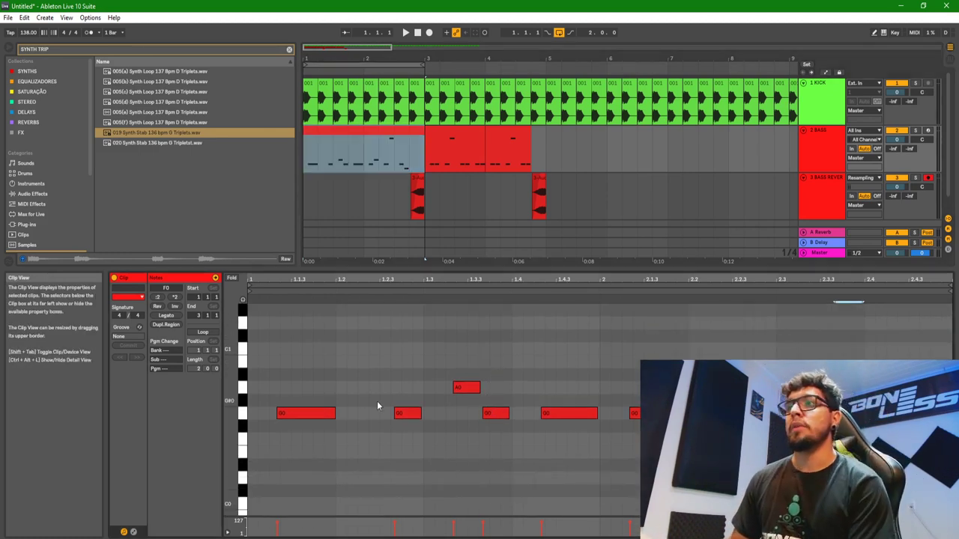
pyautogui.click(300, 413)
pyautogui.moveTo(297, 415)
pyautogui.mouseDown()
pyautogui.moveTo(272, 417)
pyautogui.moveTo(321, 418)
pyautogui.moveTo(303, 420)
pyautogui.mouseUp()
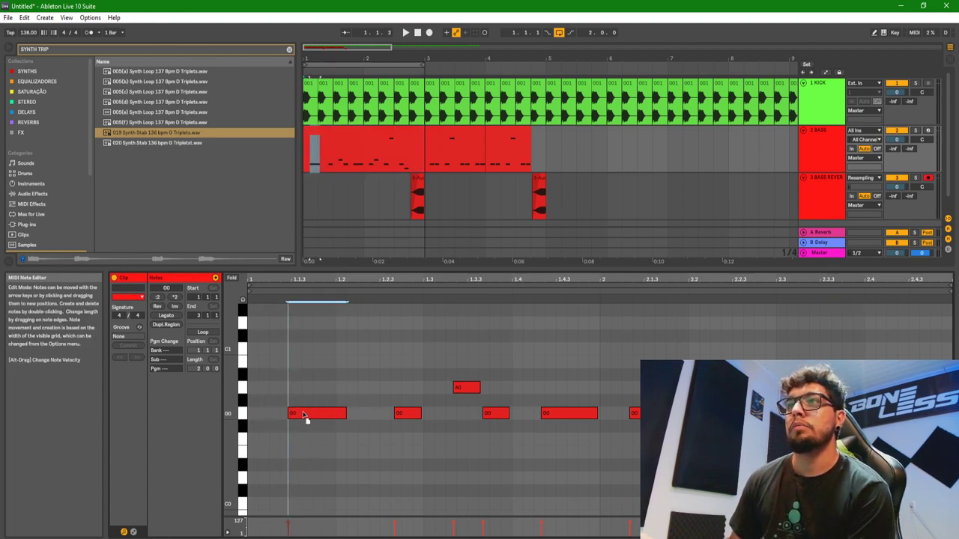
pyautogui.rightClick(300, 381)
pyautogui.click(311, 351)
pyautogui.moveTo(307, 417); pyautogui.dragTo(338, 409)
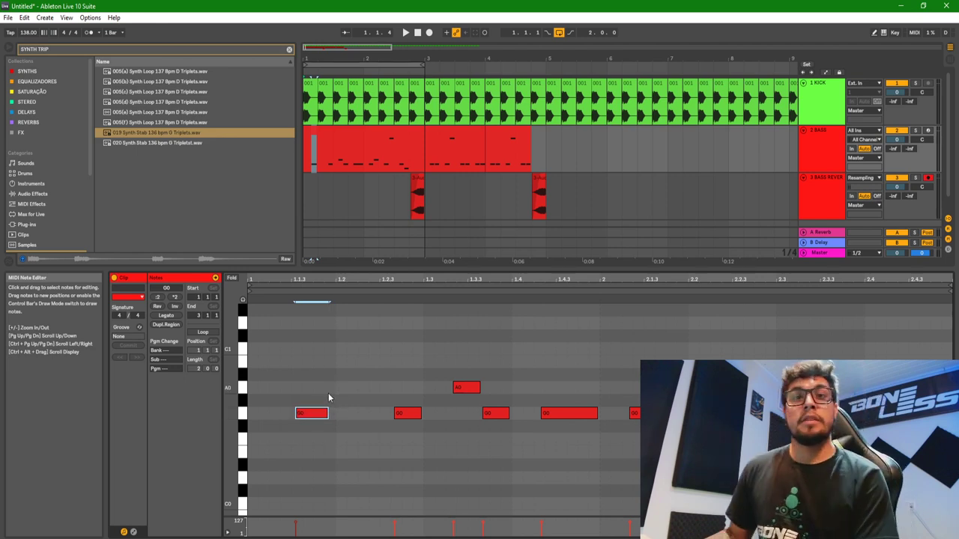
pyautogui.click(383, 133)
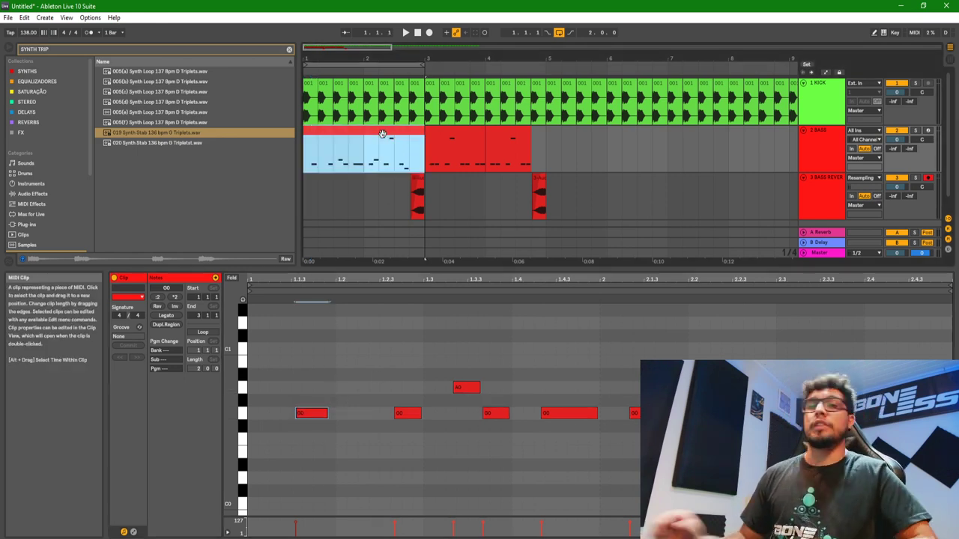